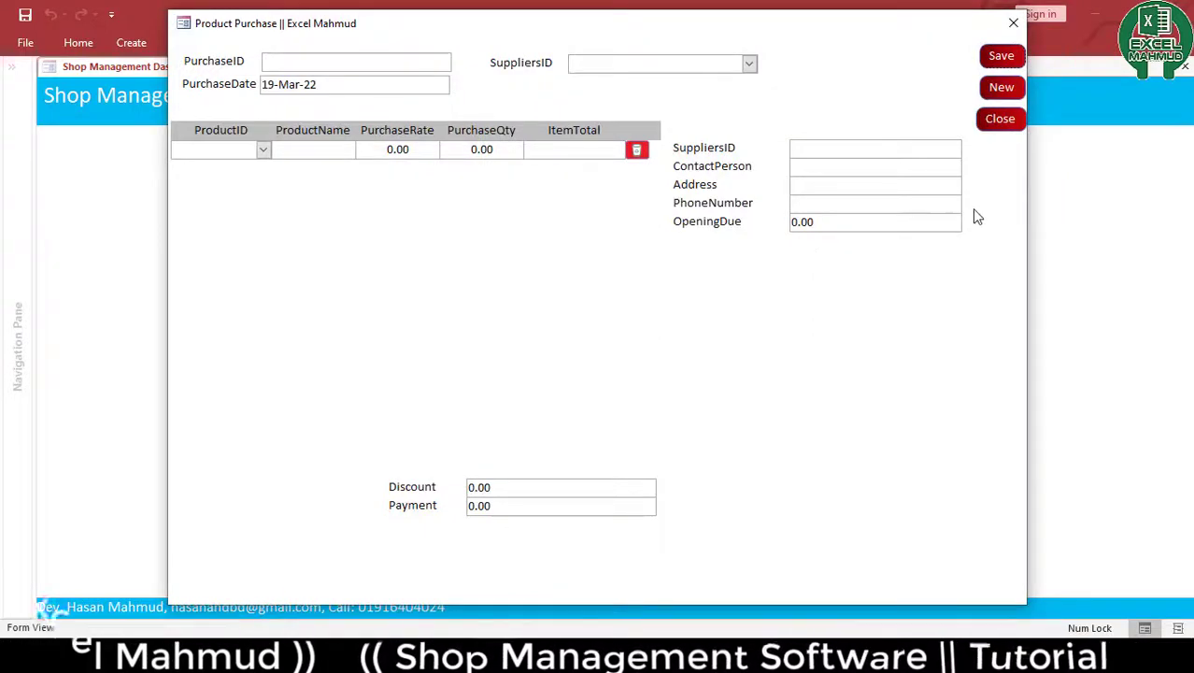
Close the Product Purchase form and the Shop Management Dashboard form
left_click(993, 121)
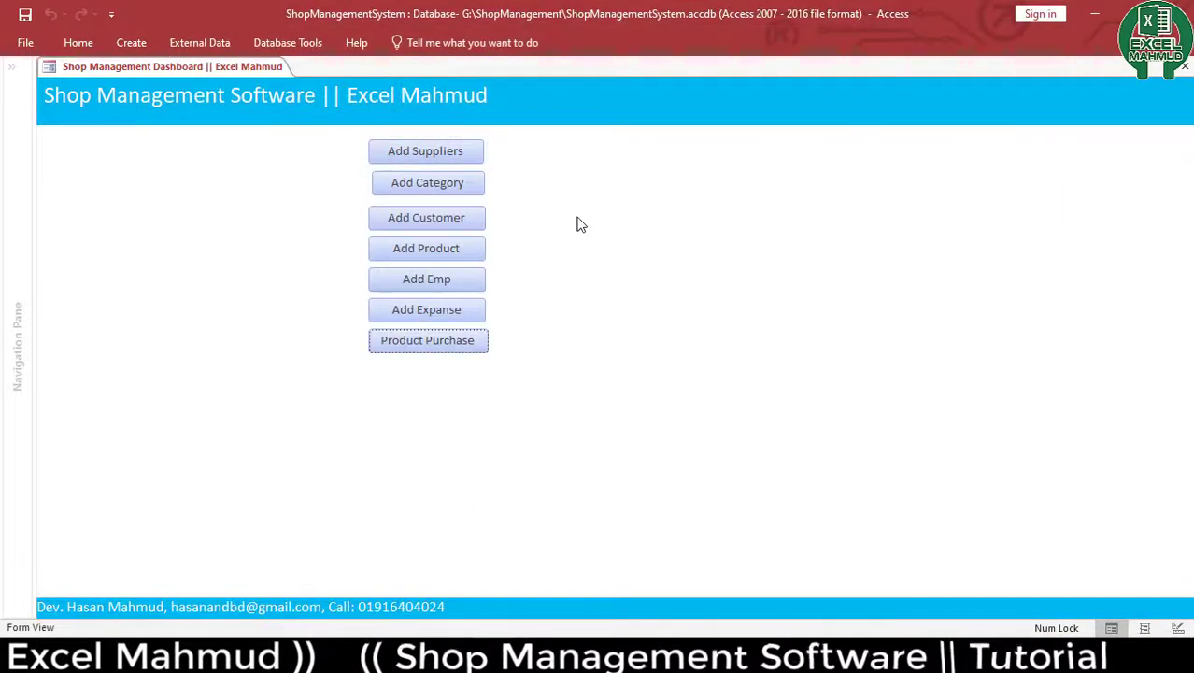
right_click(685, 269)
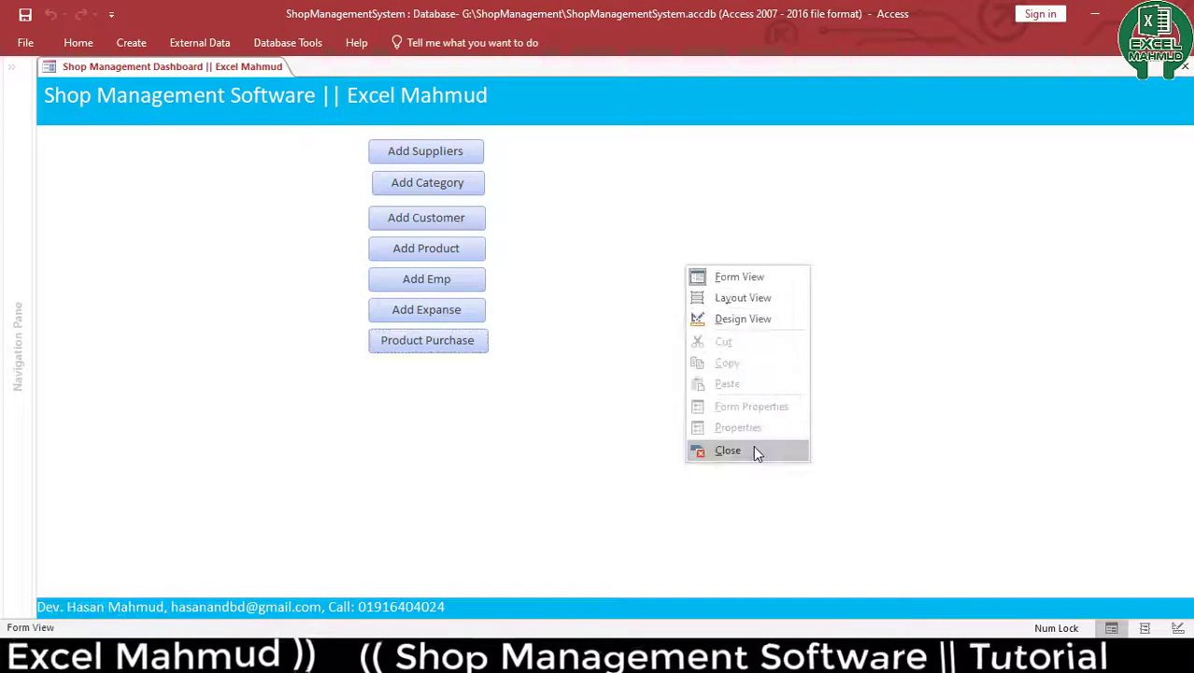
left_click(561, 393)
left_click(448, 338)
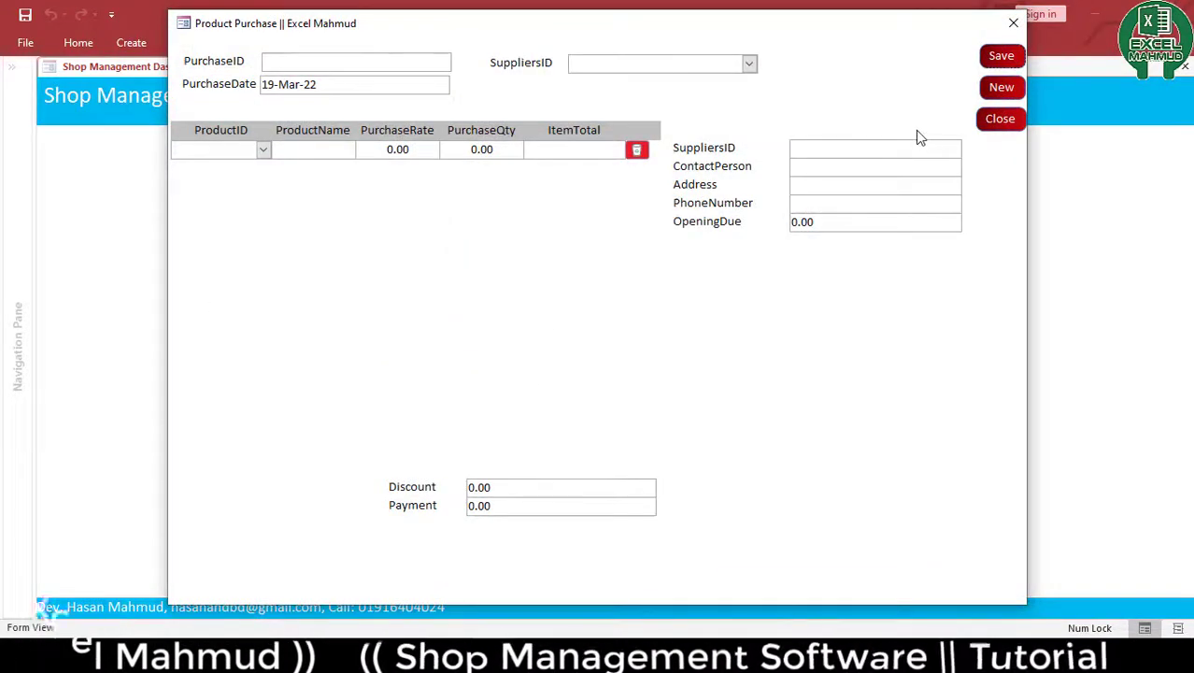
left_click(997, 121)
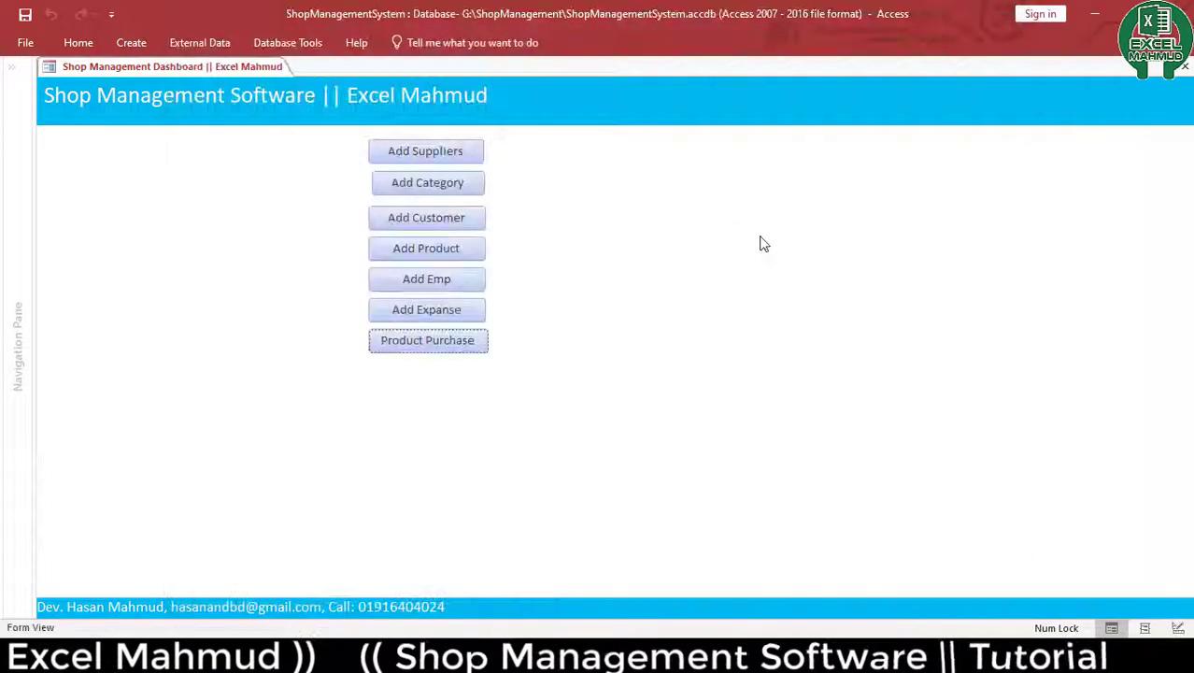
right_click(762, 243)
left_click(832, 421)
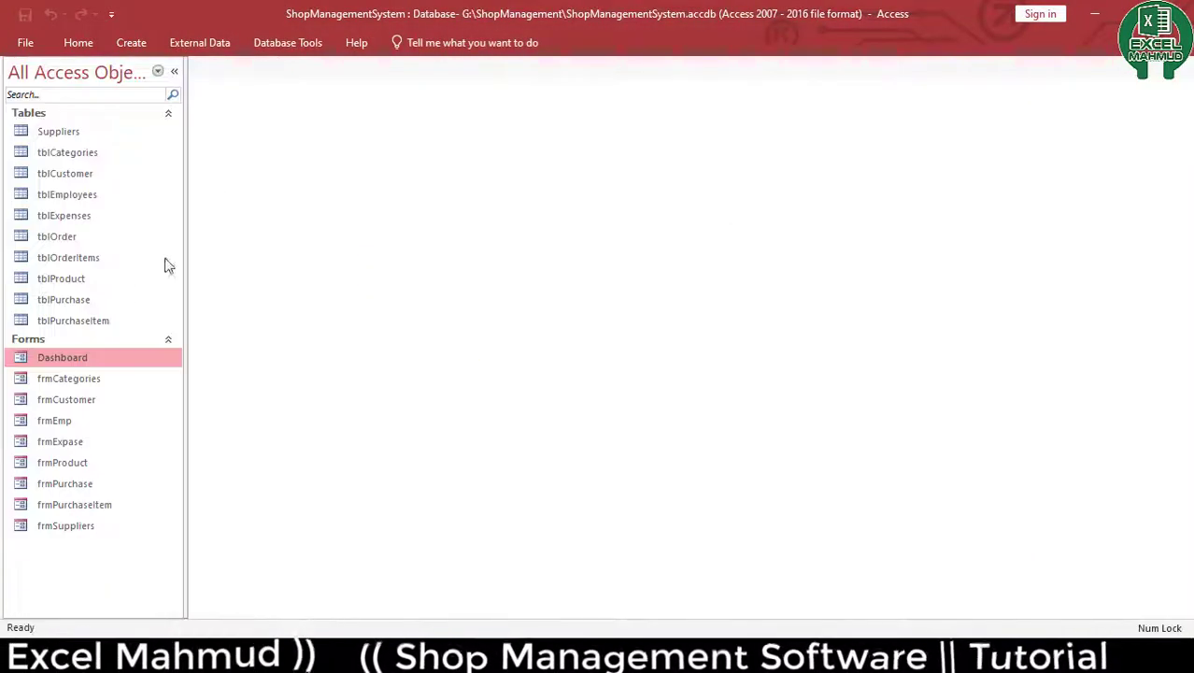
Duplicate the frmPurchase form under the name frmSales
left_click(88, 506)
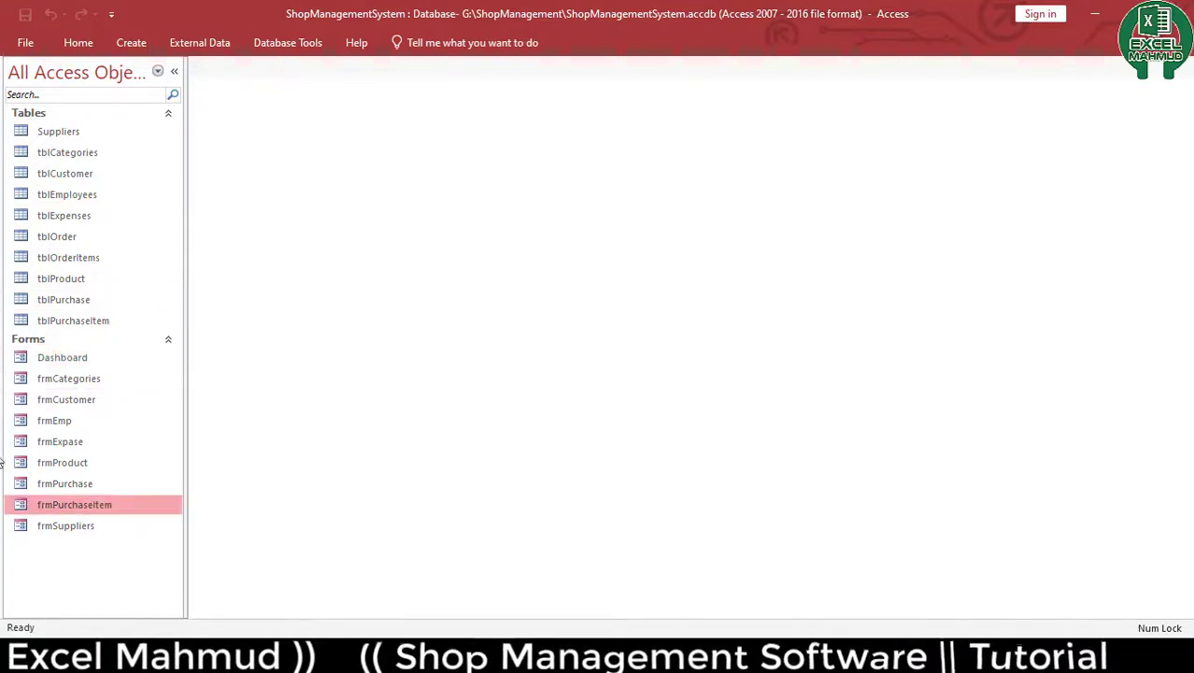
left_click(74, 486)
key("ctrl+v")
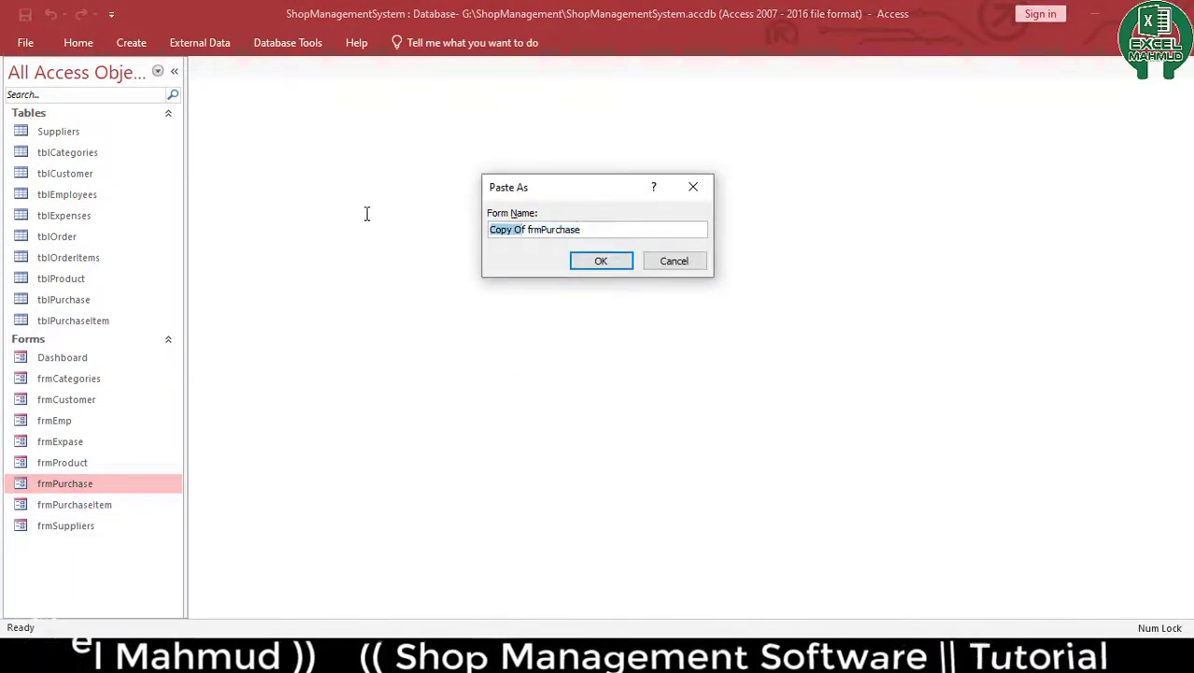
key("Delete")
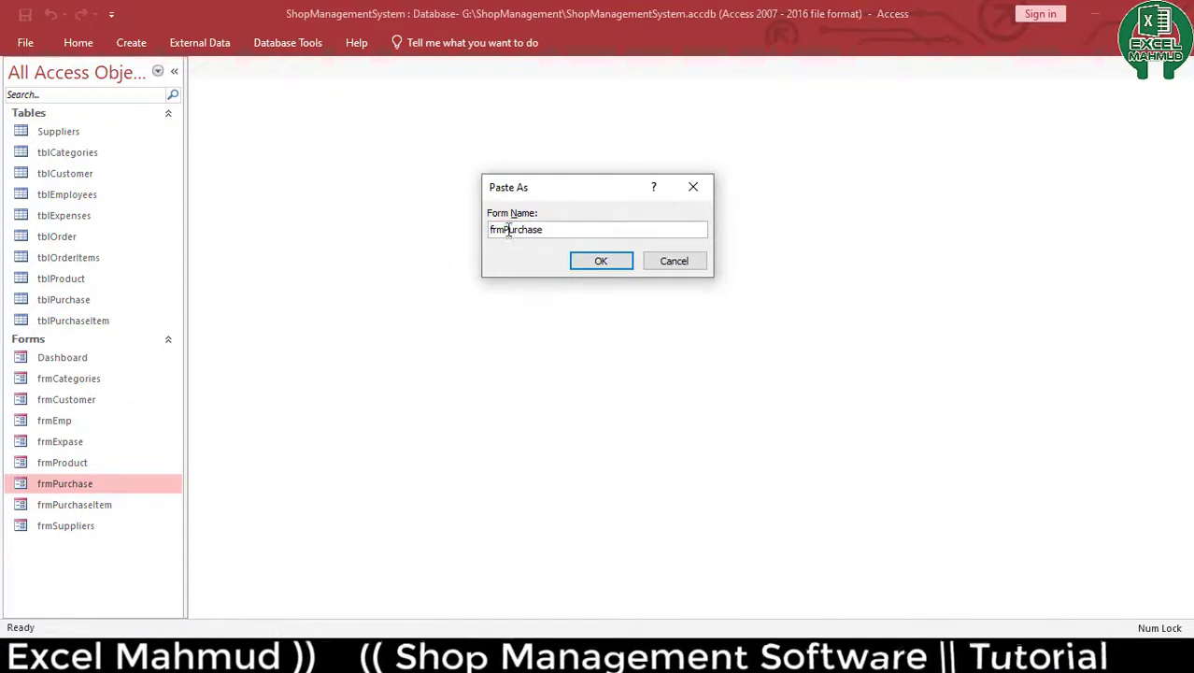
type("Sales")
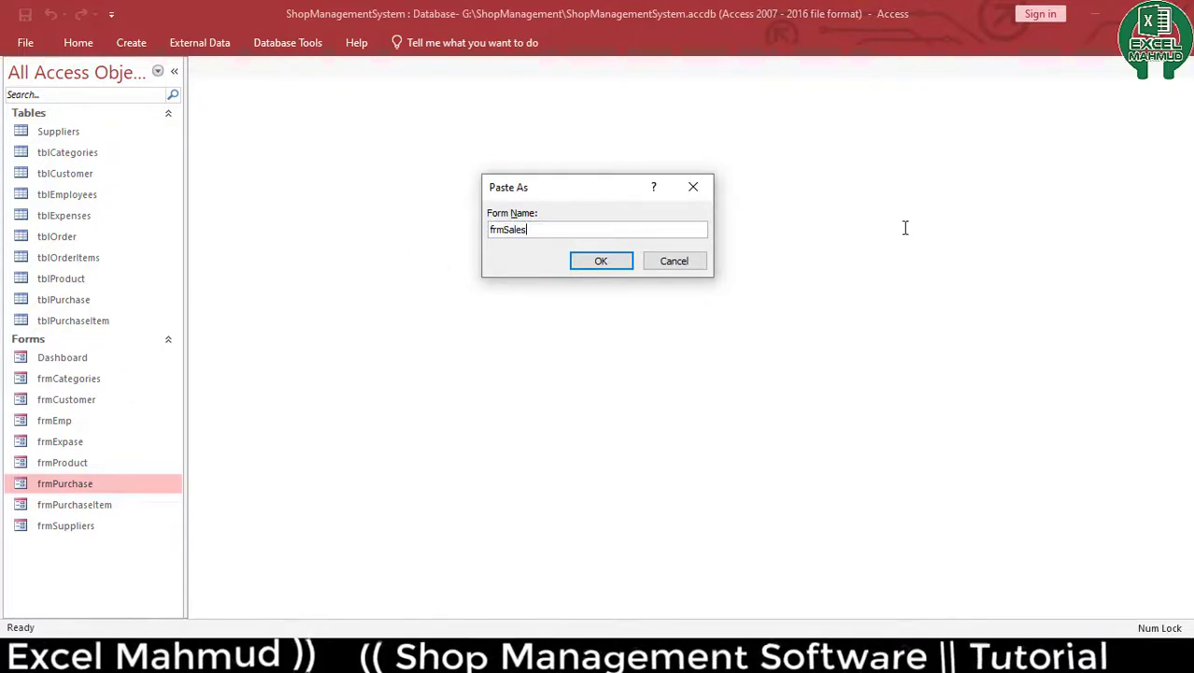
key("Return")
Duplicate the frmPurchaseItem form under the name frmSalesItem
left_click(99, 505)
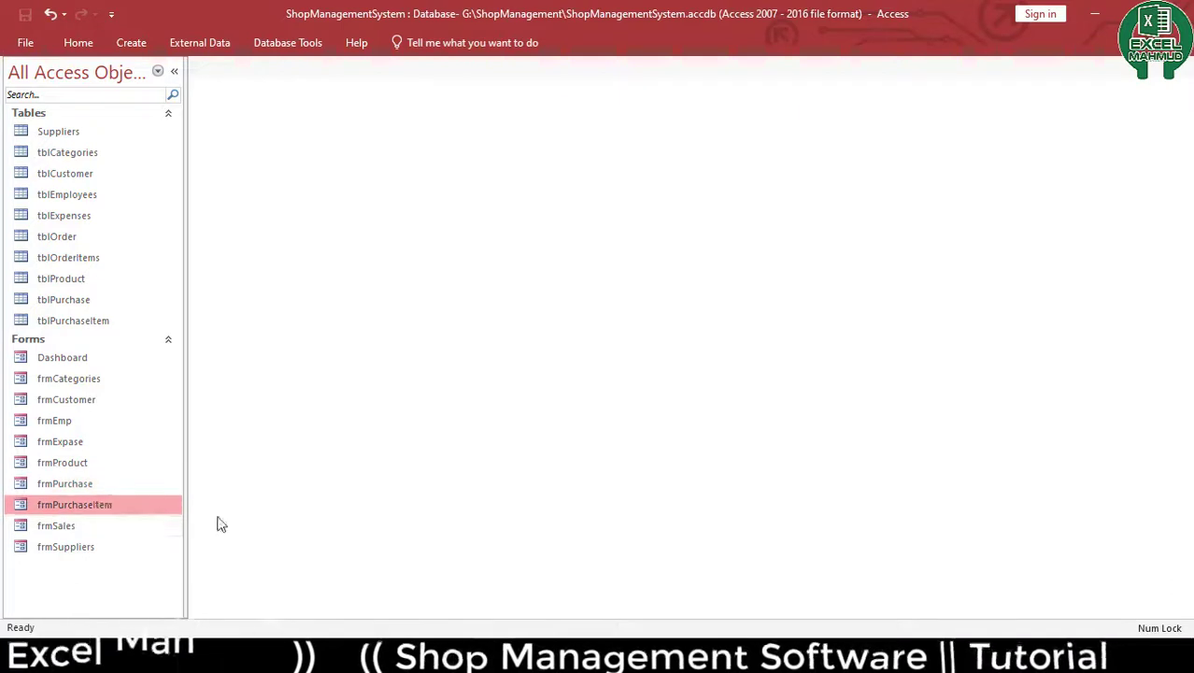
key("ctrl+v")
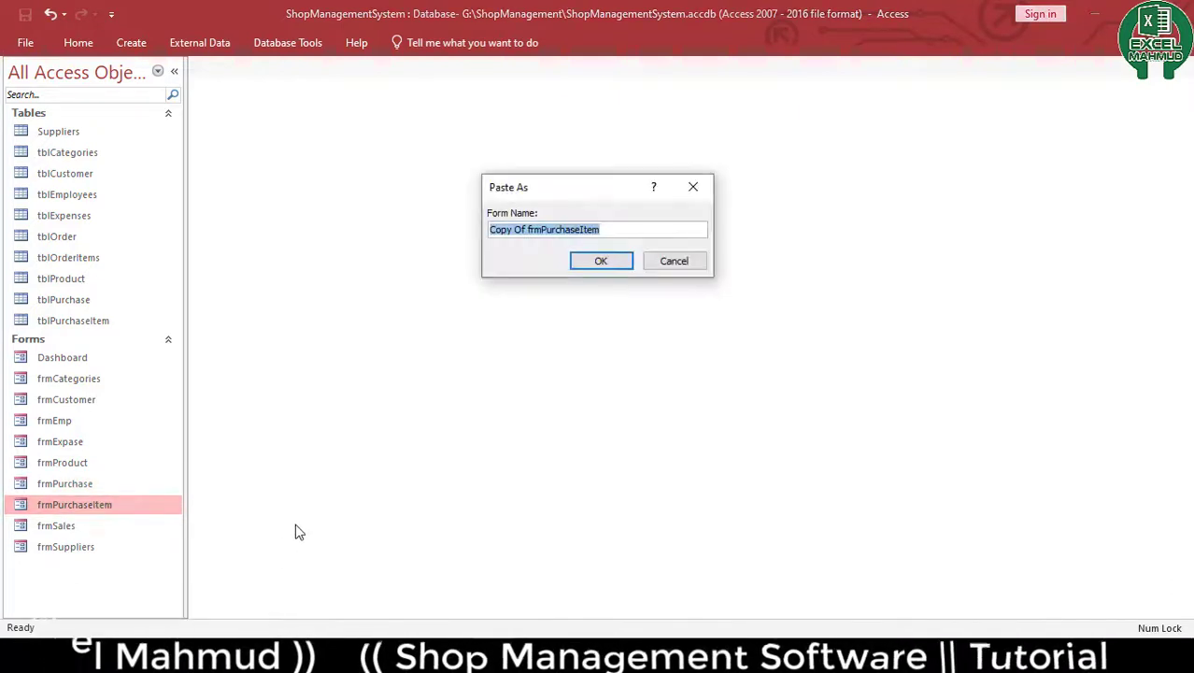
key("Home")
key("Delete")
key("Delete")
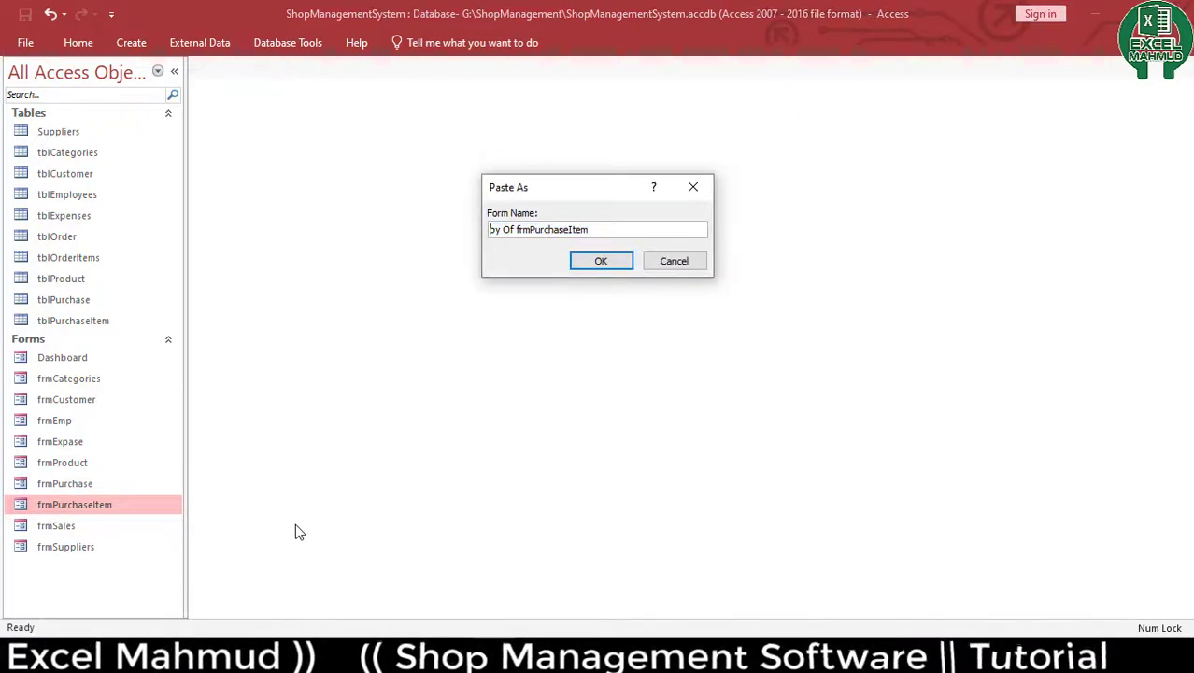
key("Delete")
key("Delete")
key("Delete")
key("Right")
key("Right")
key("Right")
key("Right")
key("Right")
key("Right")
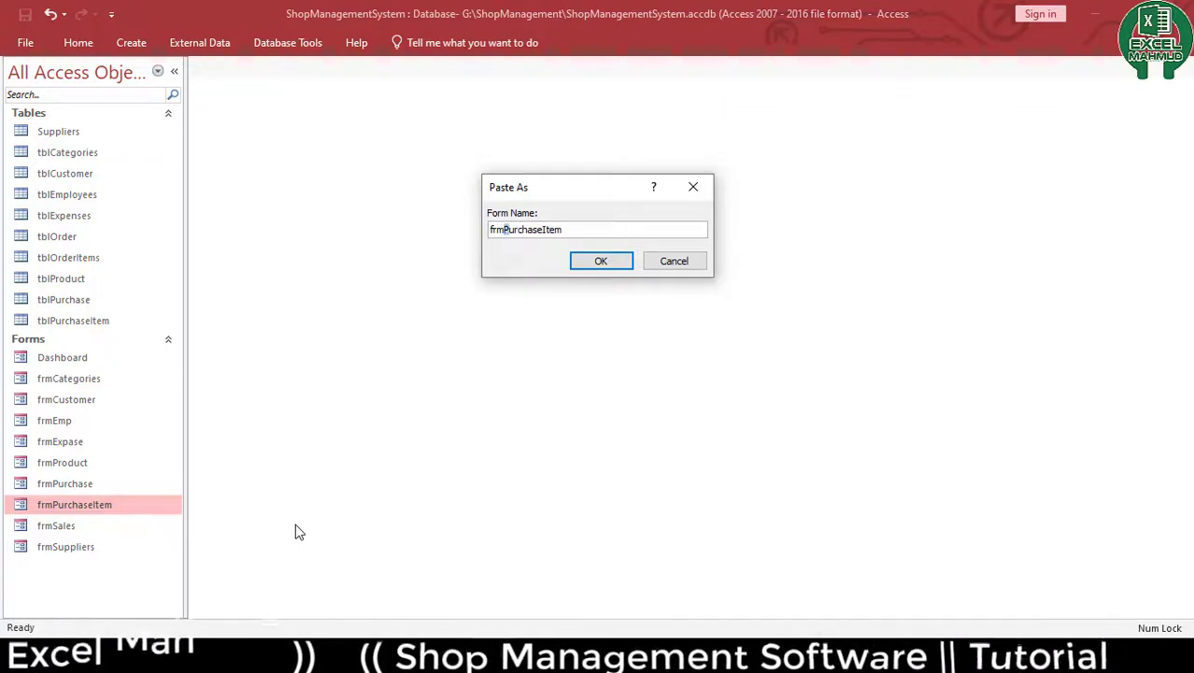
key("shift+End")
type("SalesItem")
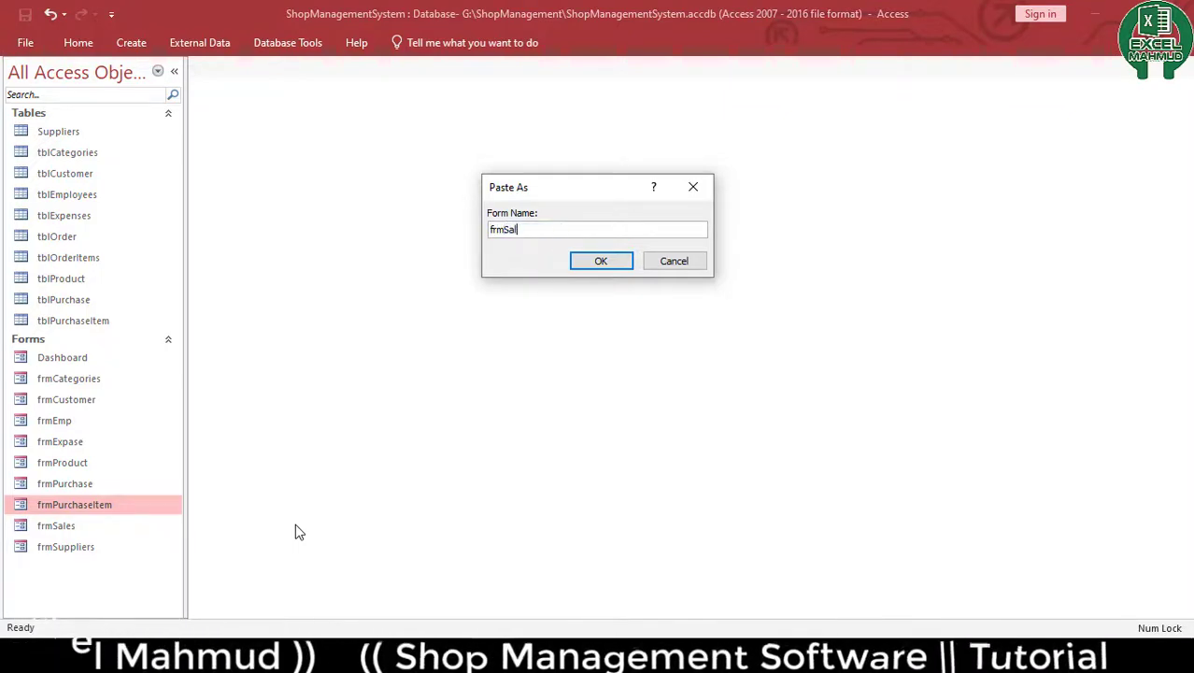
key("Return")
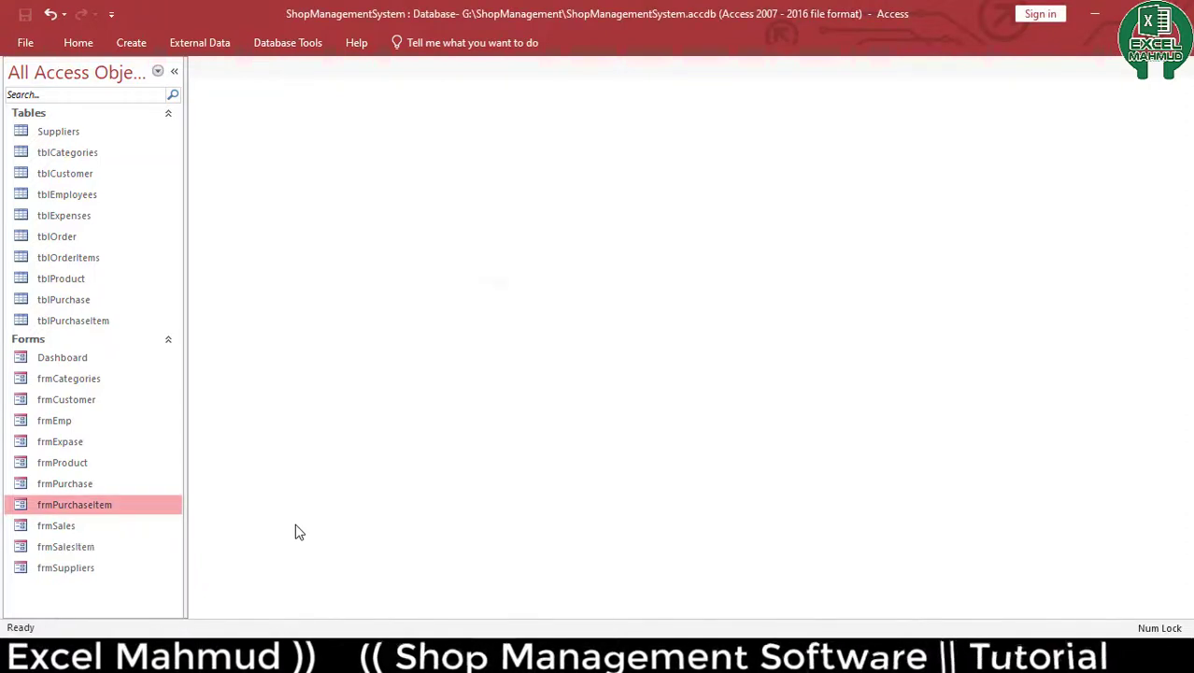
Open the frmSalesItem form in Design View with no other form left open
right_click(73, 549)
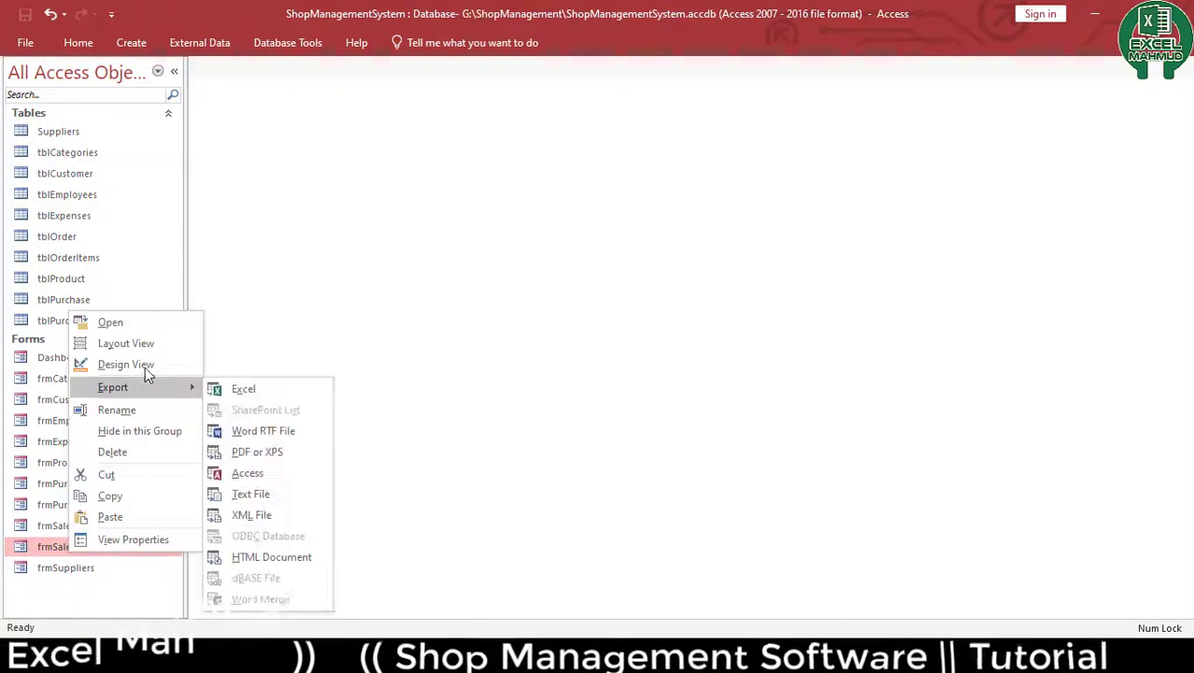
left_click(145, 365)
right_click(61, 528)
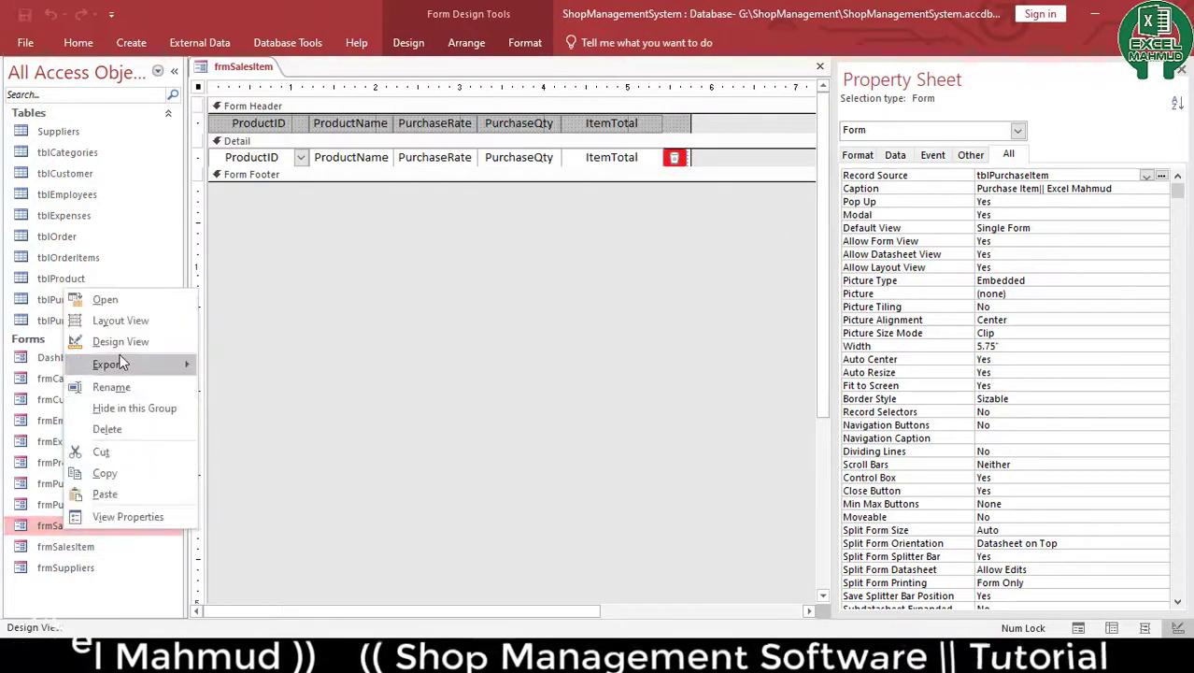
left_click(151, 340)
key("ctrl+w")
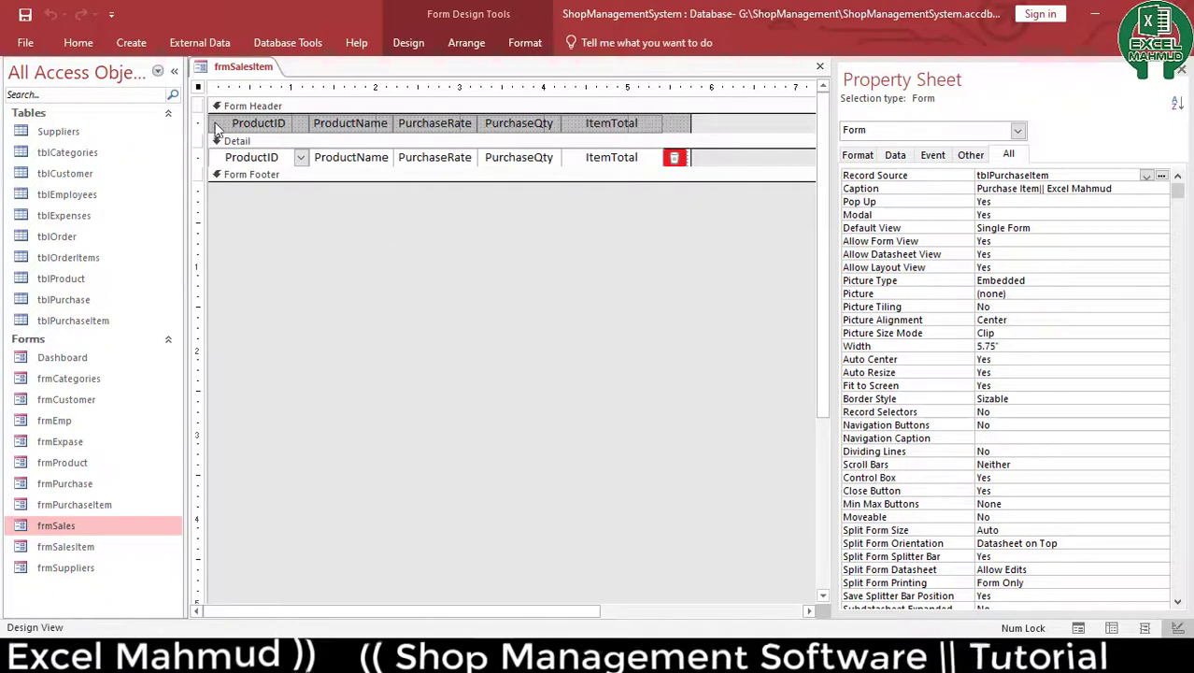
Set the record source of frmSalesItem to tblOrderItems
left_click(1129, 175)
left_click(1147, 176)
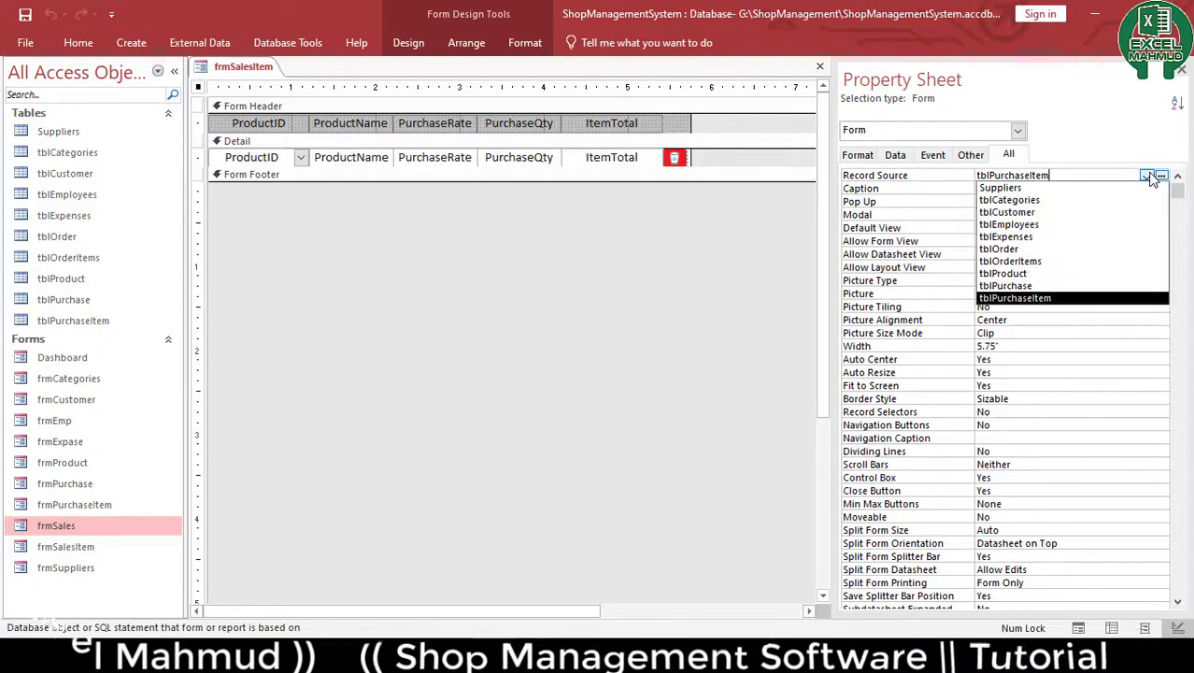
left_click(1044, 261)
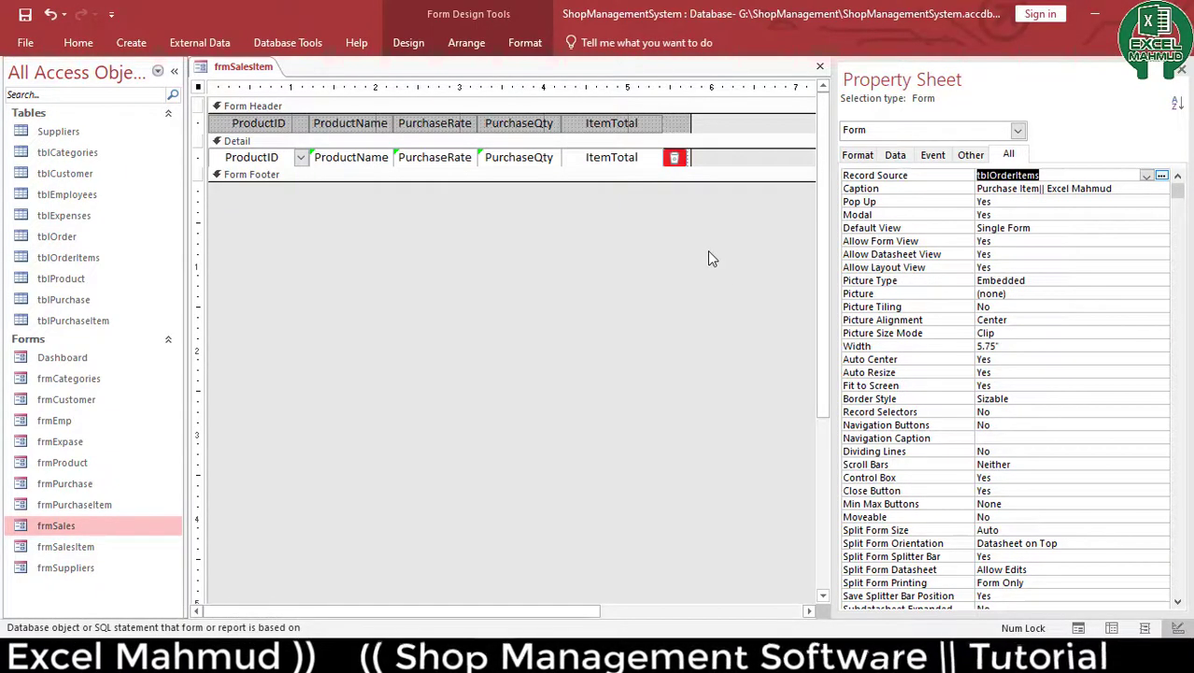
Add all the tblOrderItems fields, OrderID through ItemTotal, to the form layout and delete the old purchase item columns with their labels
left_click(409, 42)
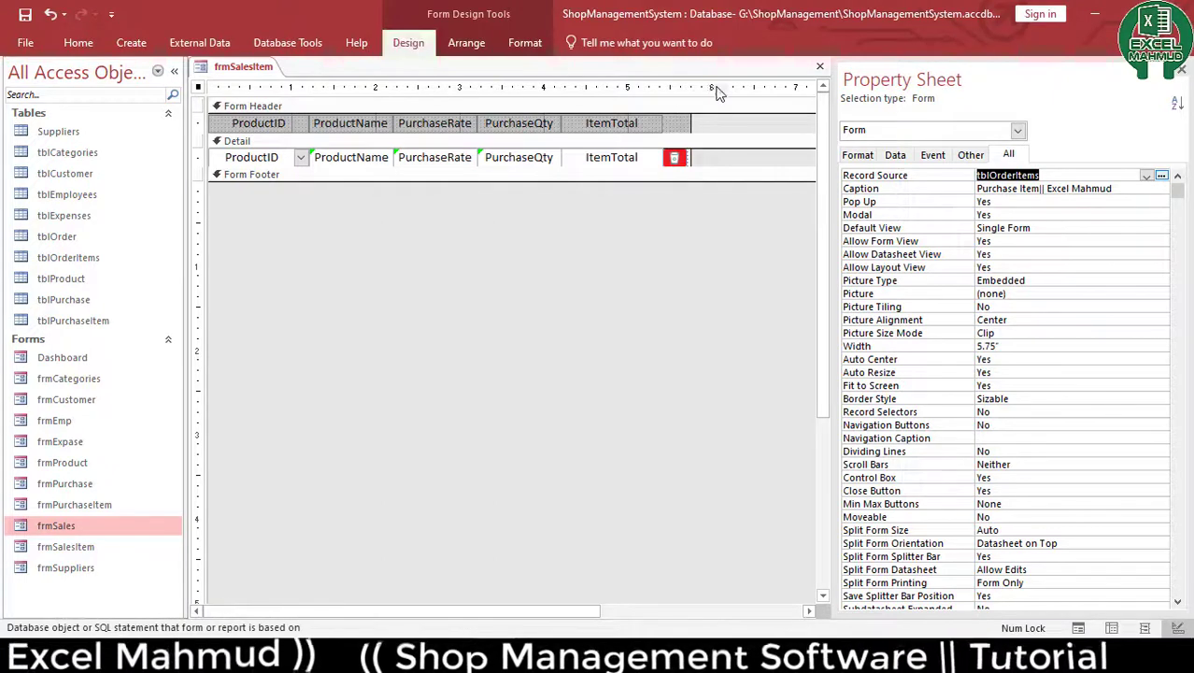
left_click(776, 94)
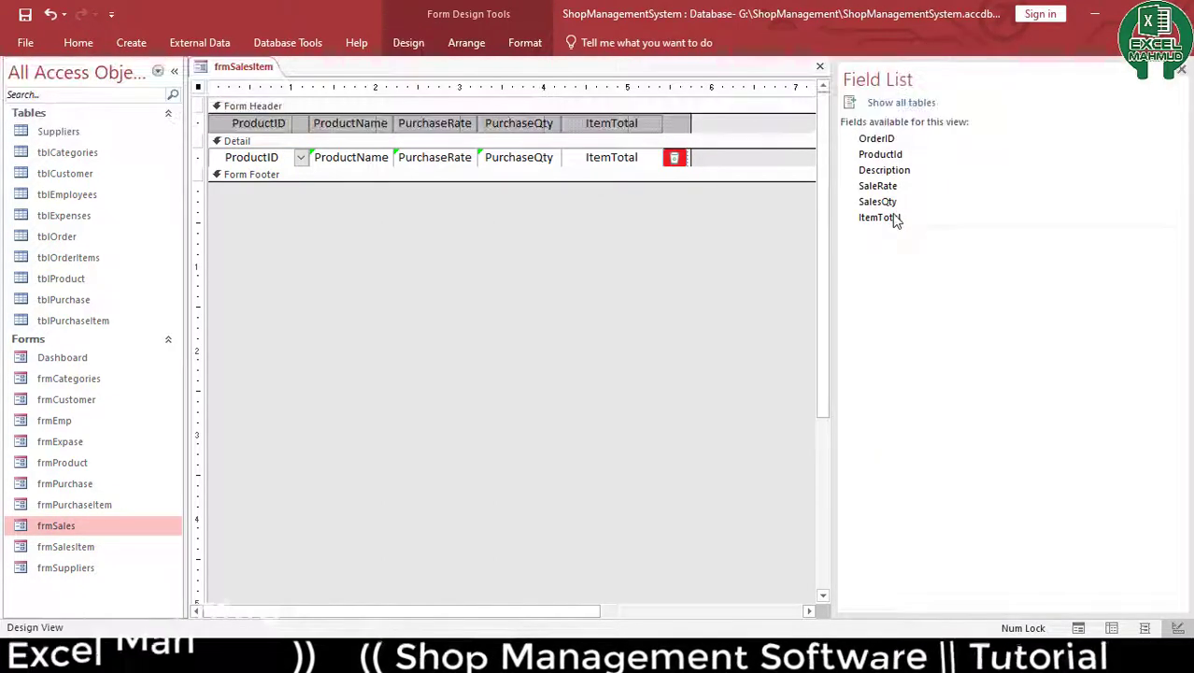
left_click(891, 217)
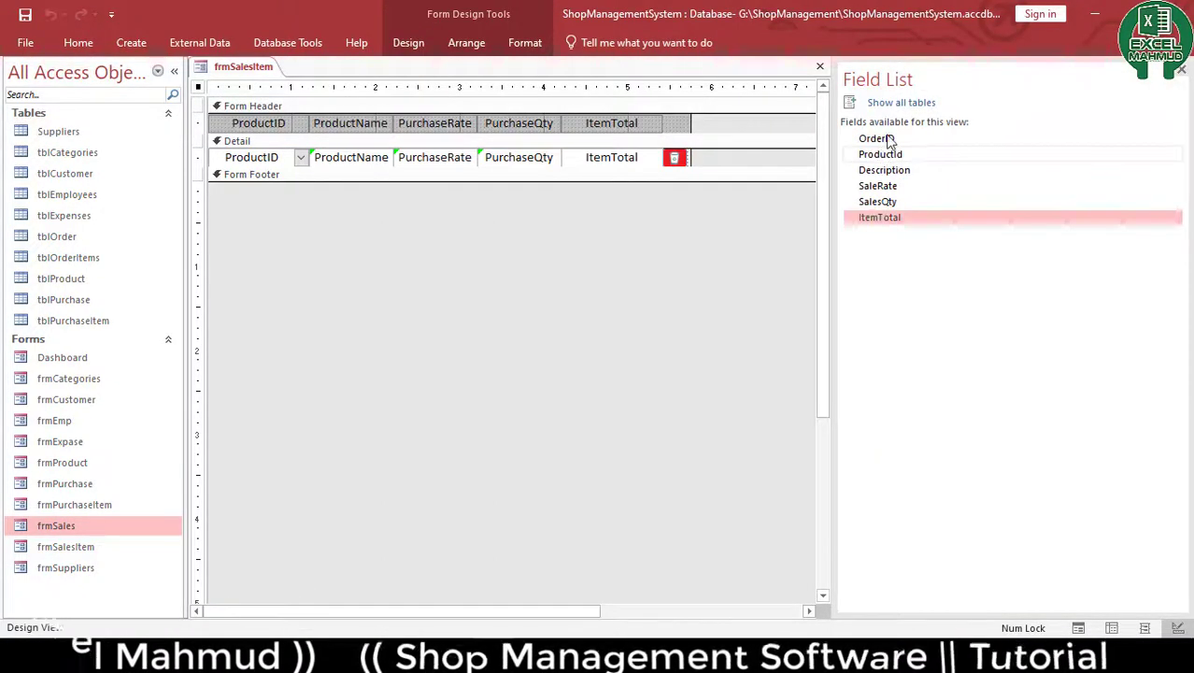
left_click(889, 138, "shift")
left_click_drag(889, 138, 674, 154)
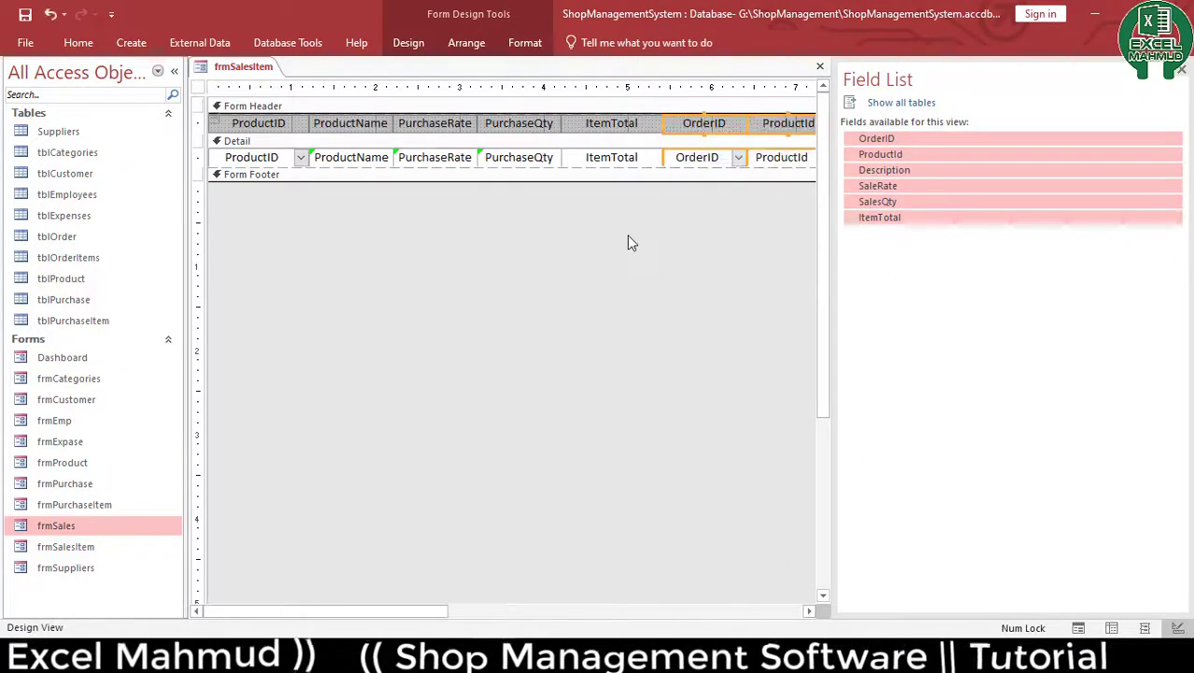
left_click_drag(626, 240, 214, 126)
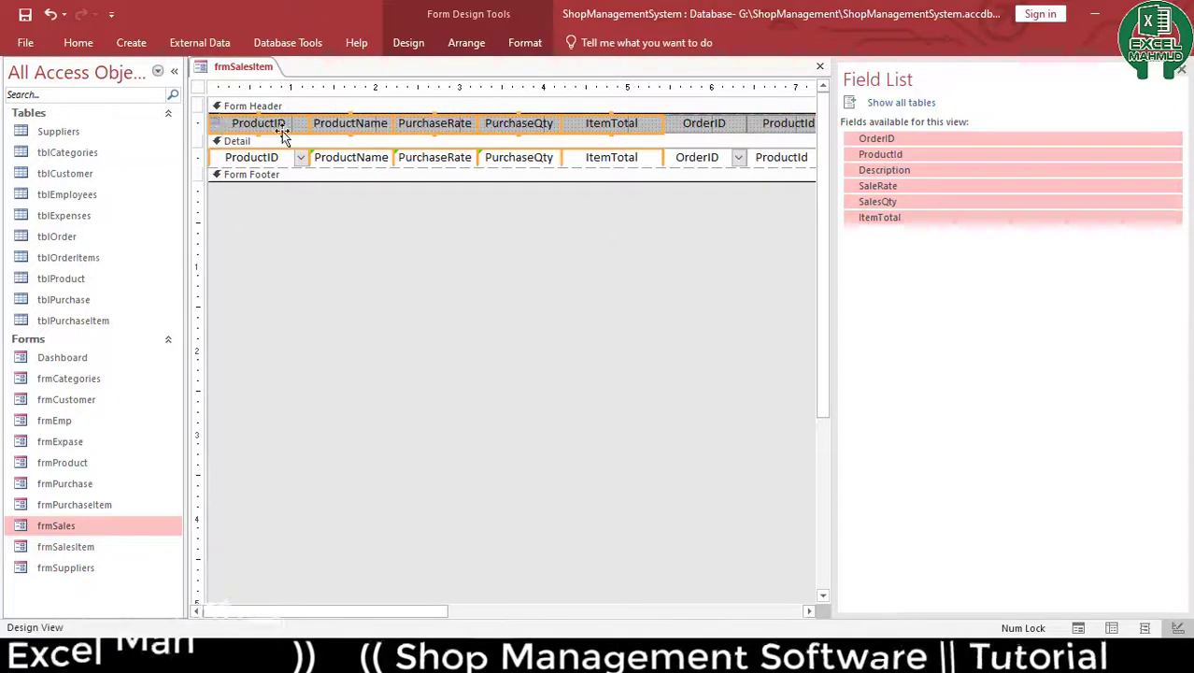
key("Delete")
Set Visible to No for the OrderID control and its label, and shrink their column to a narrow strip
left_click_drag(263, 220, 222, 128)
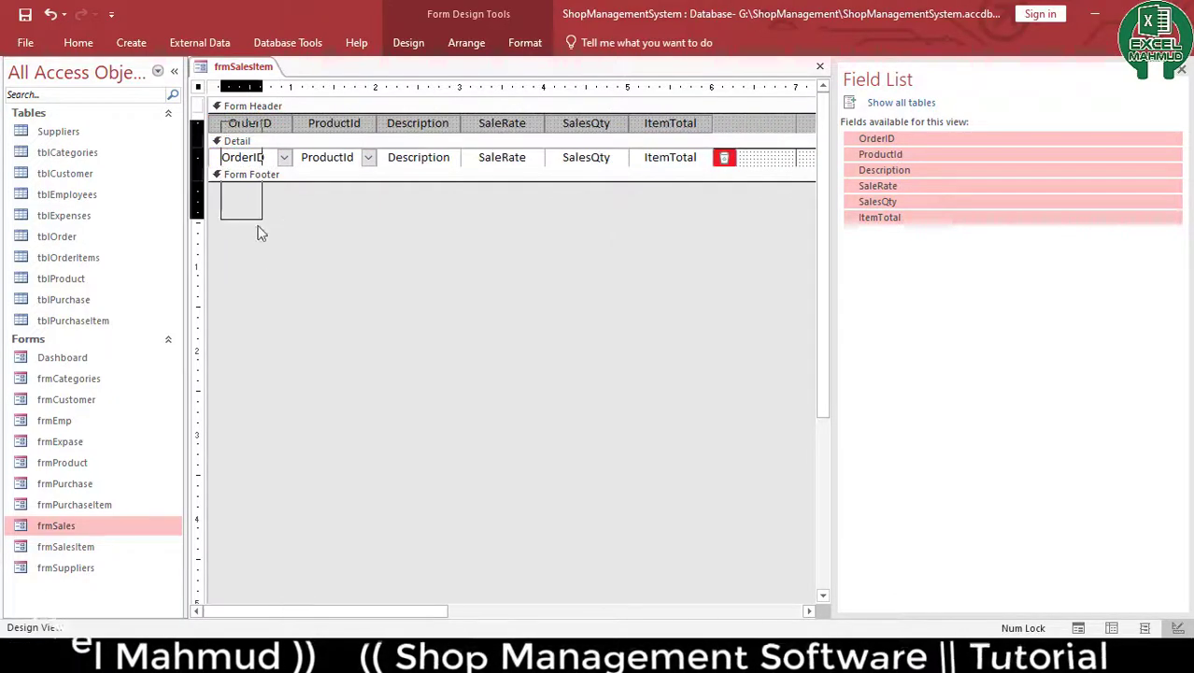
left_click_drag(261, 233, 264, 260)
key("F4")
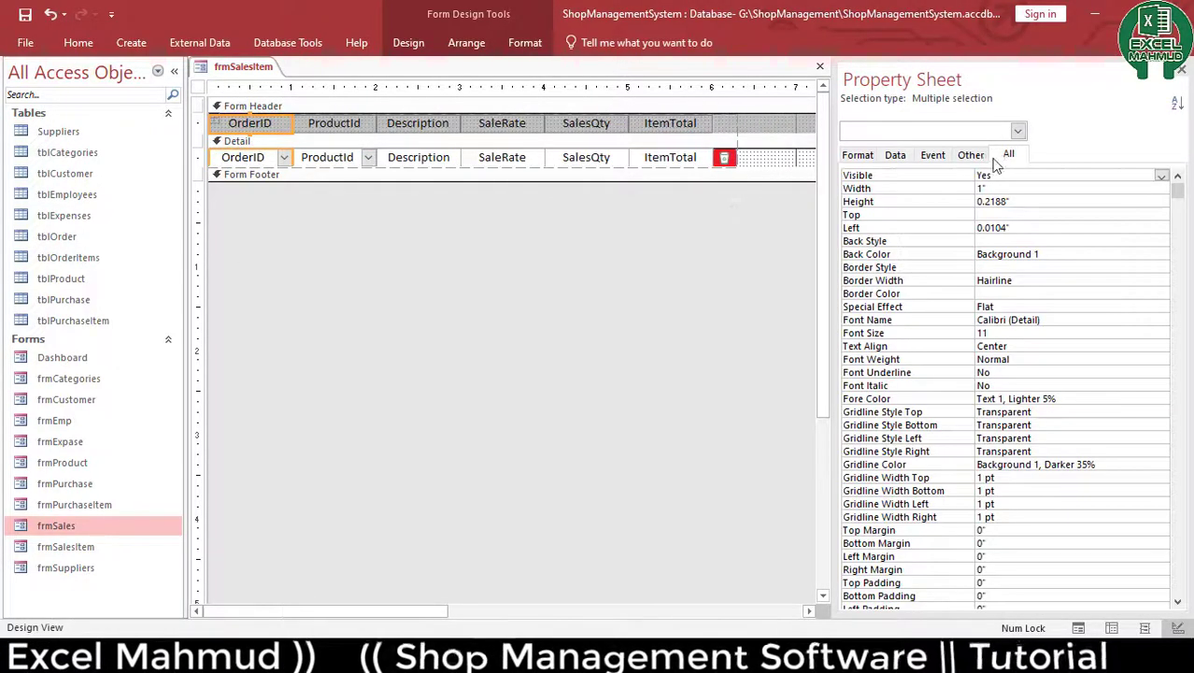
double_click(1002, 174)
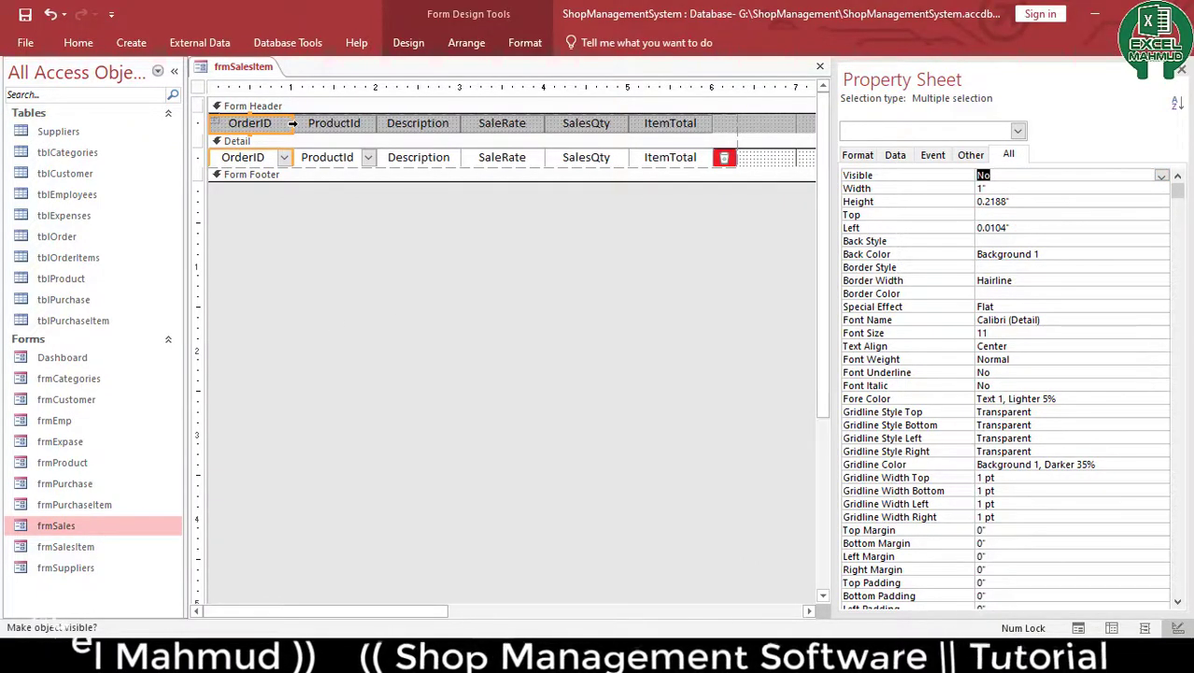
left_click_drag(294, 124, 214, 154)
left_click(484, 563)
left_click(346, 163)
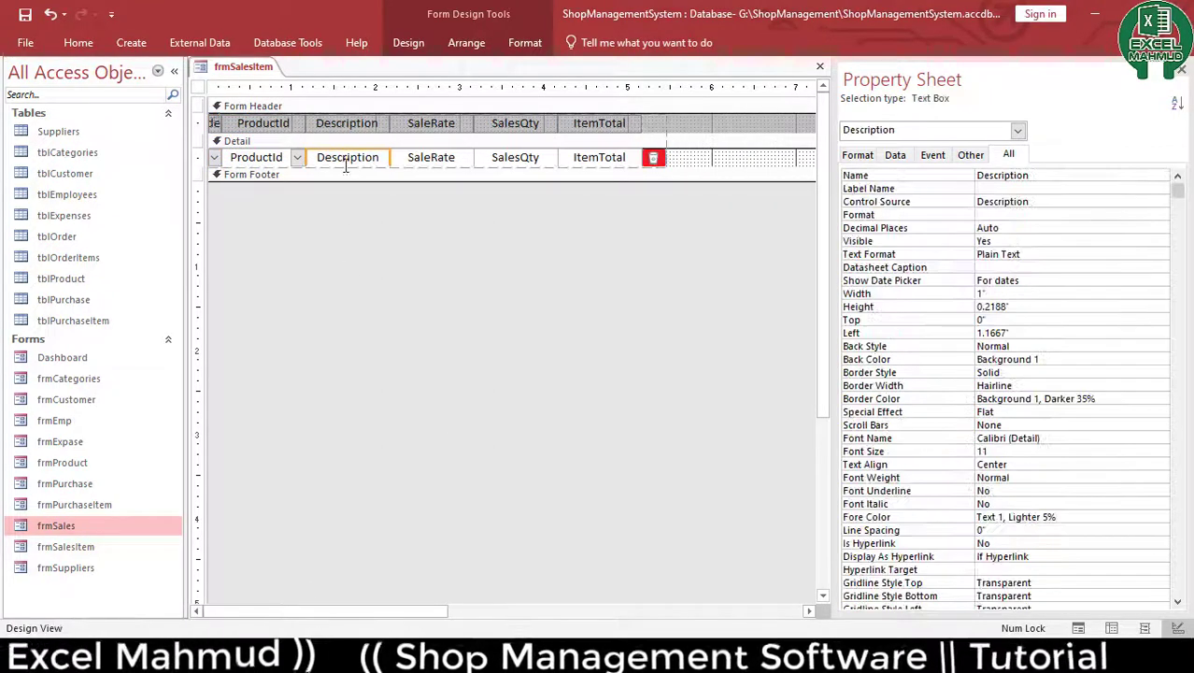
left_click(318, 198)
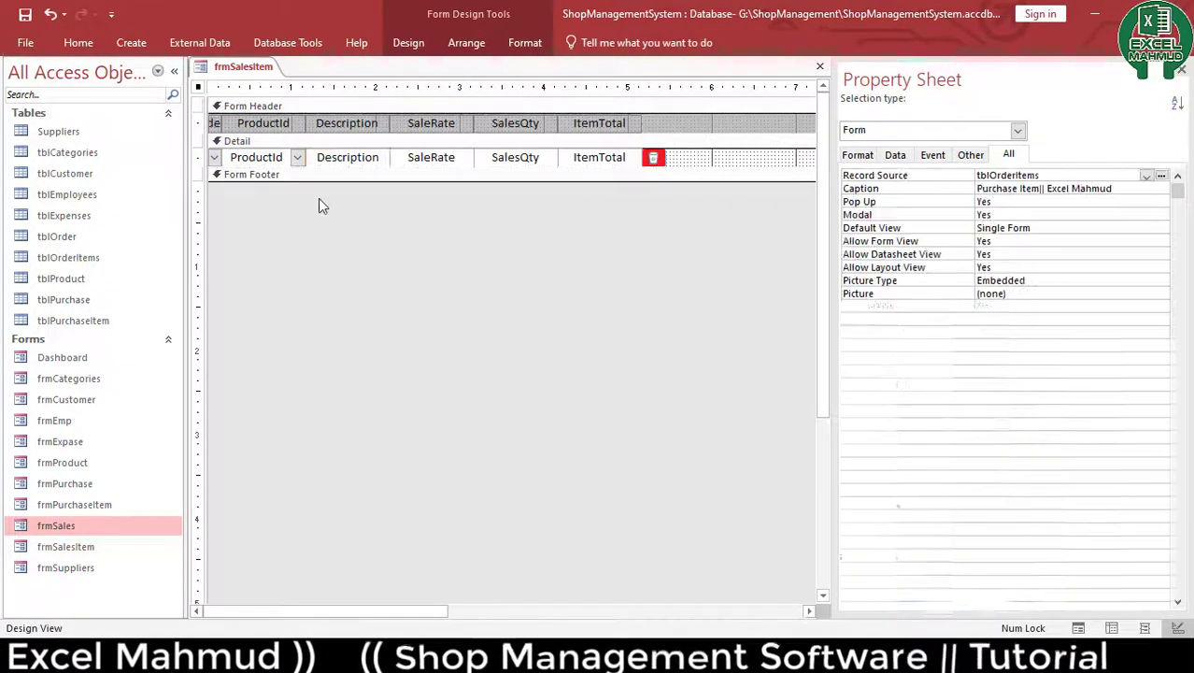
left_click(281, 126)
left_click(331, 250)
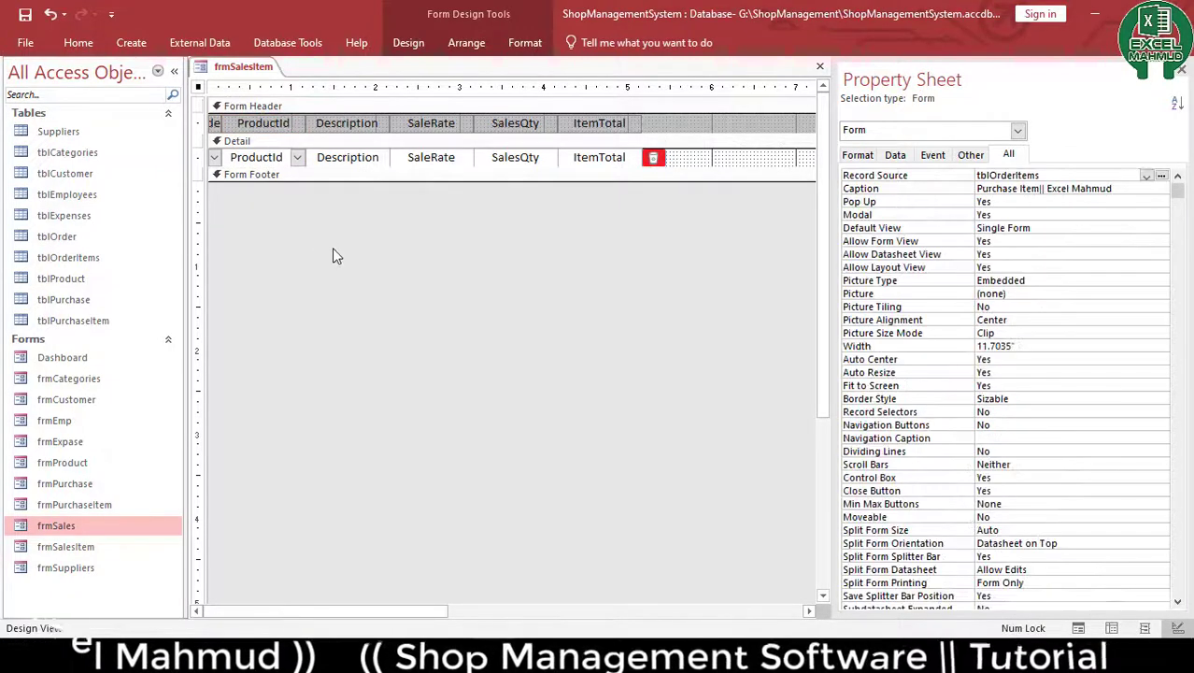
Add a Short Text field named ProductName to the tblOrderItems table design and place it between ProductId and Description
right_click(80, 259)
left_click(136, 296)
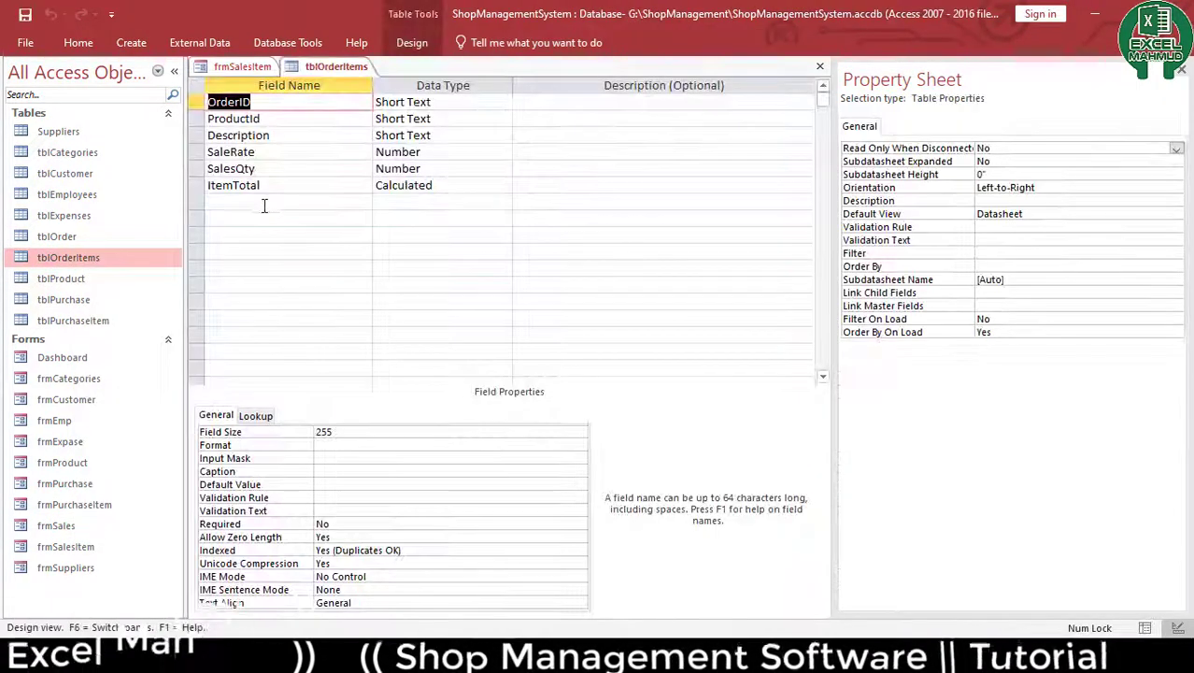
left_click(261, 203)
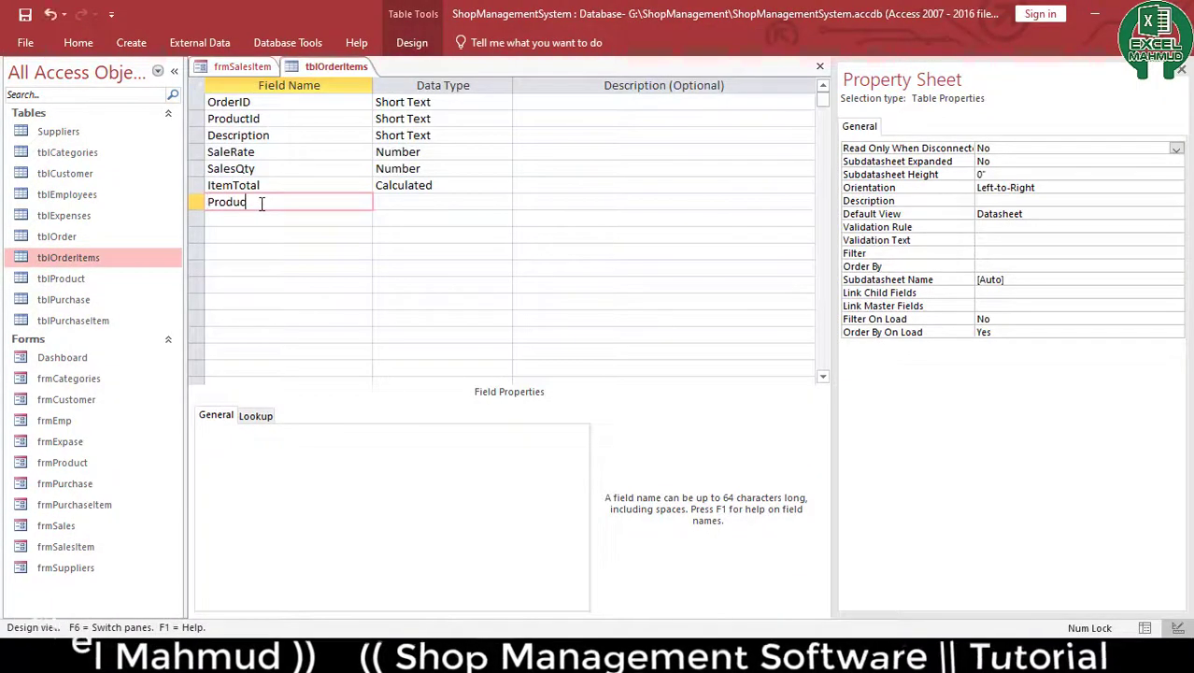
key("BackSpace")
key("Tab")
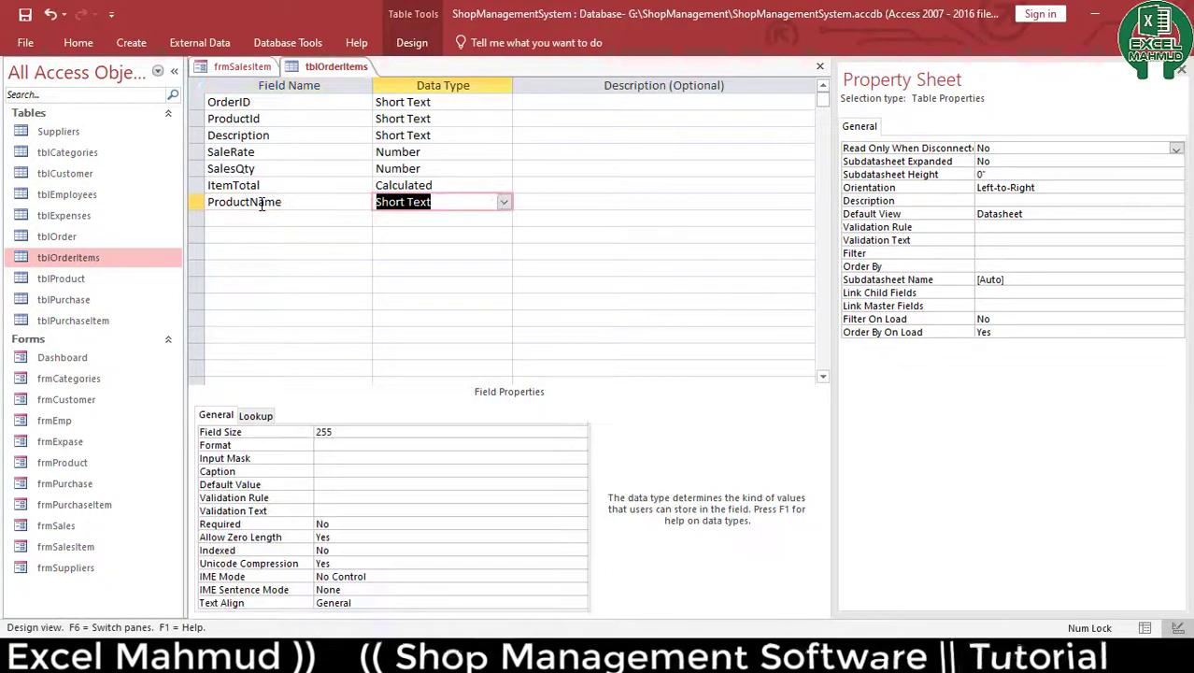
left_click(194, 202)
left_click_drag(194, 201, 196, 131)
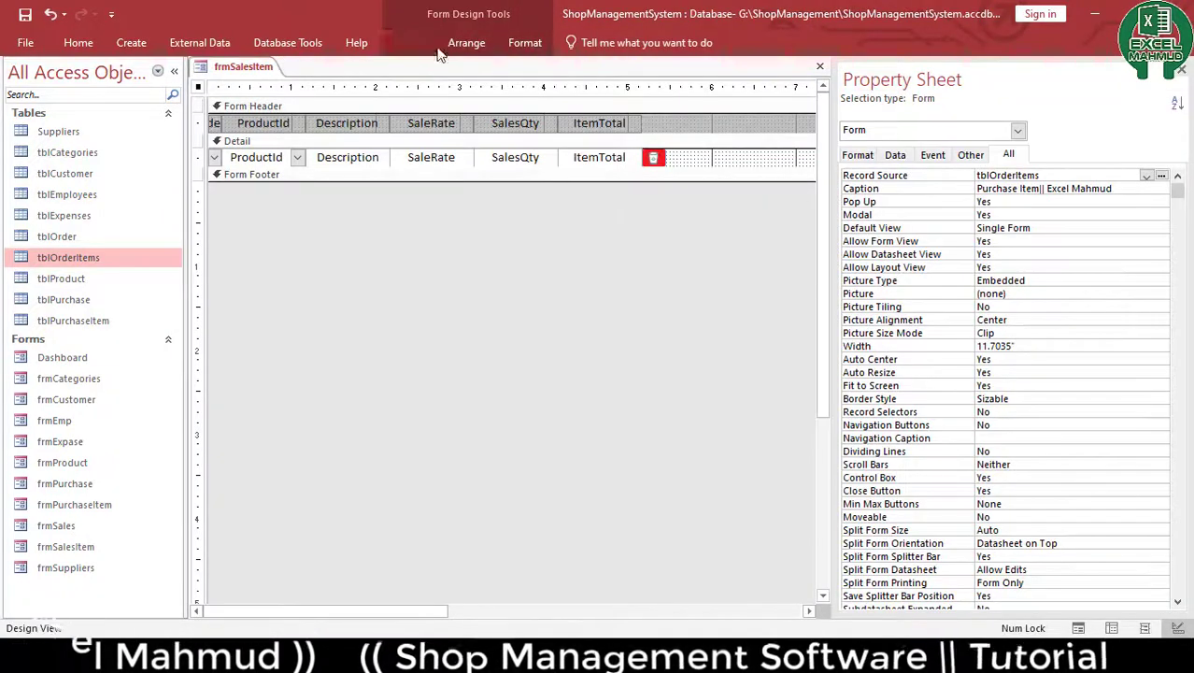
Add the ProductName field to the frmSalesItem layout between ProductId and Description, and widen its column slightly to fit the name
left_click(777, 93)
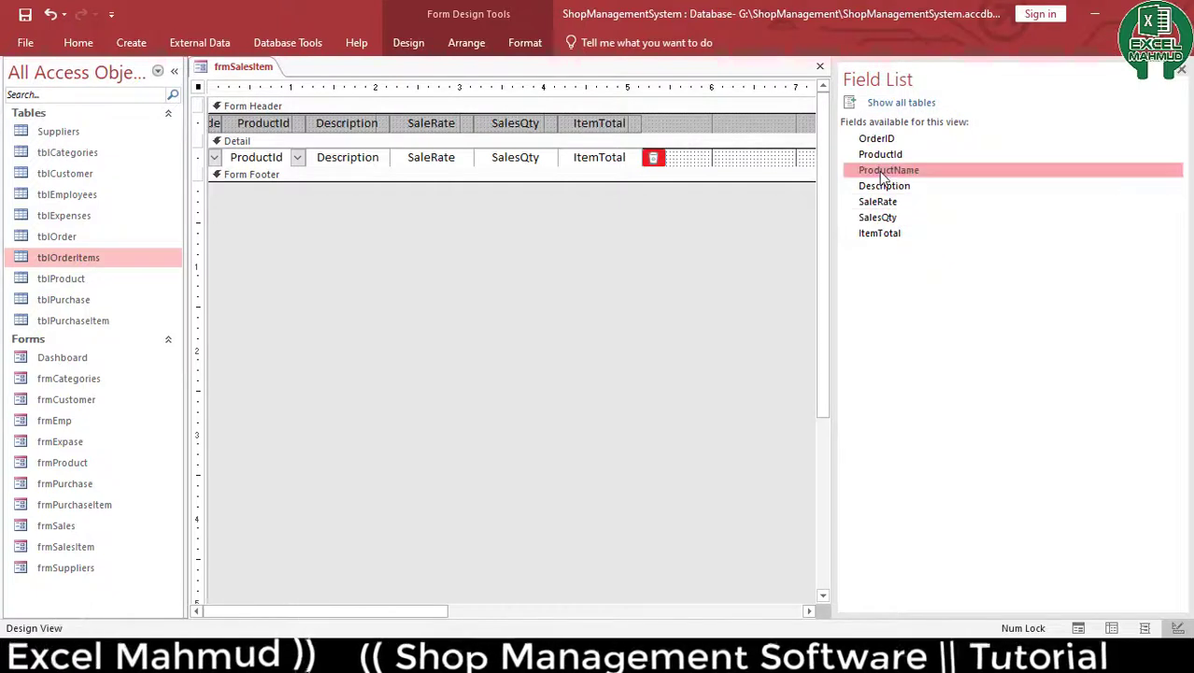
left_click_drag(883, 176, 314, 173)
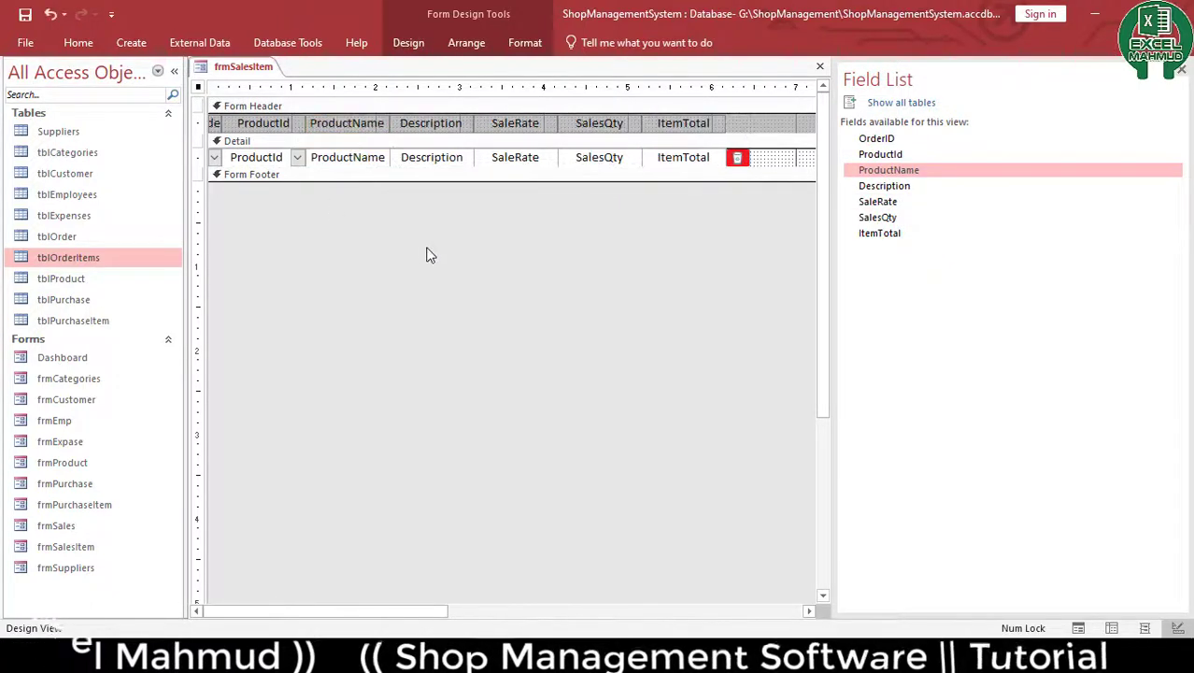
left_click(374, 164)
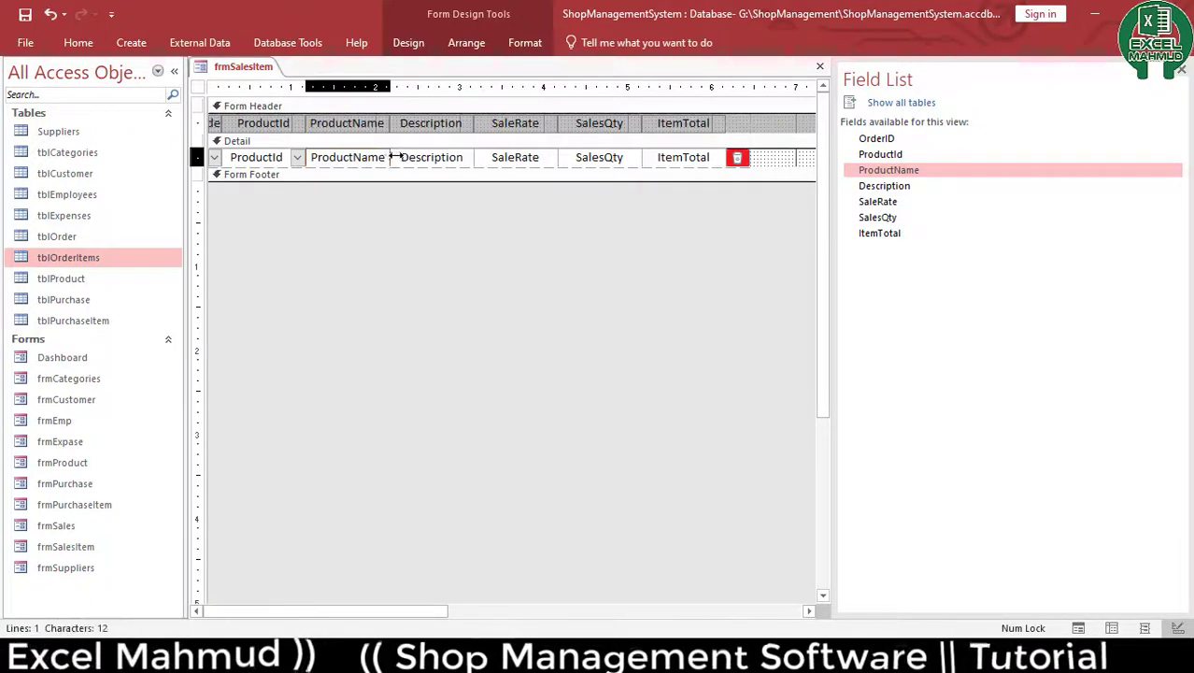
left_click_drag(395, 156, 405, 157)
left_click(405, 516)
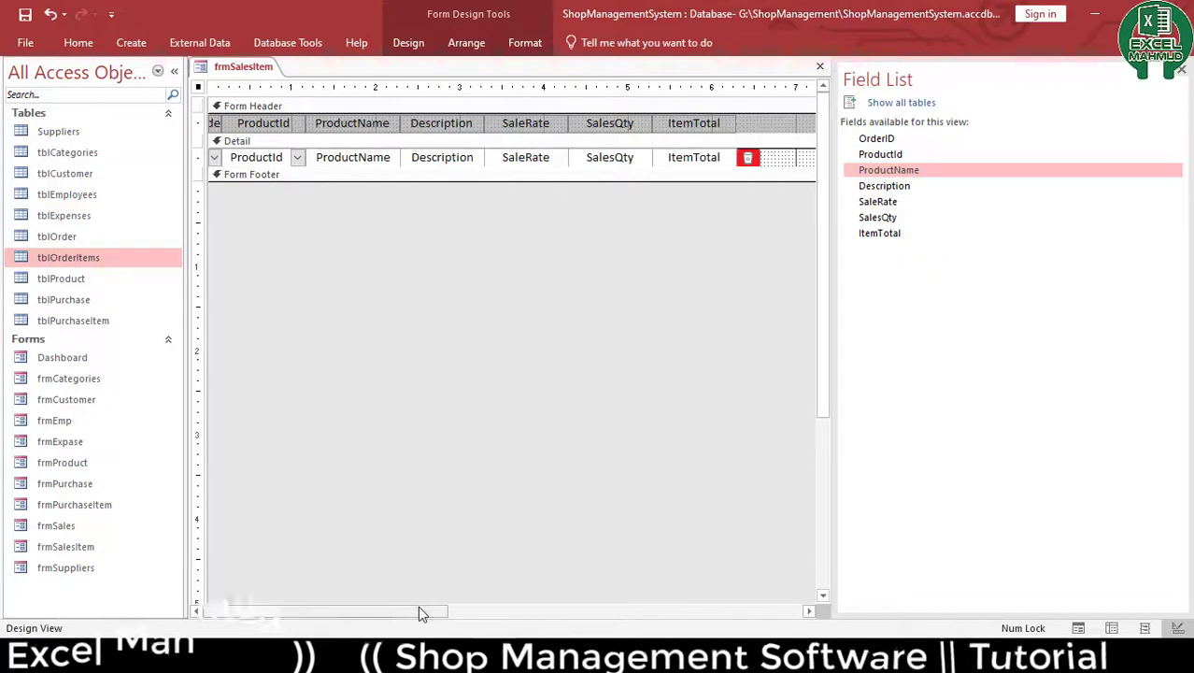
Narrow frmSalesItem to about 6.6 inches so it ends just past the delete button, and close the form
left_click_drag(421, 613, 662, 613)
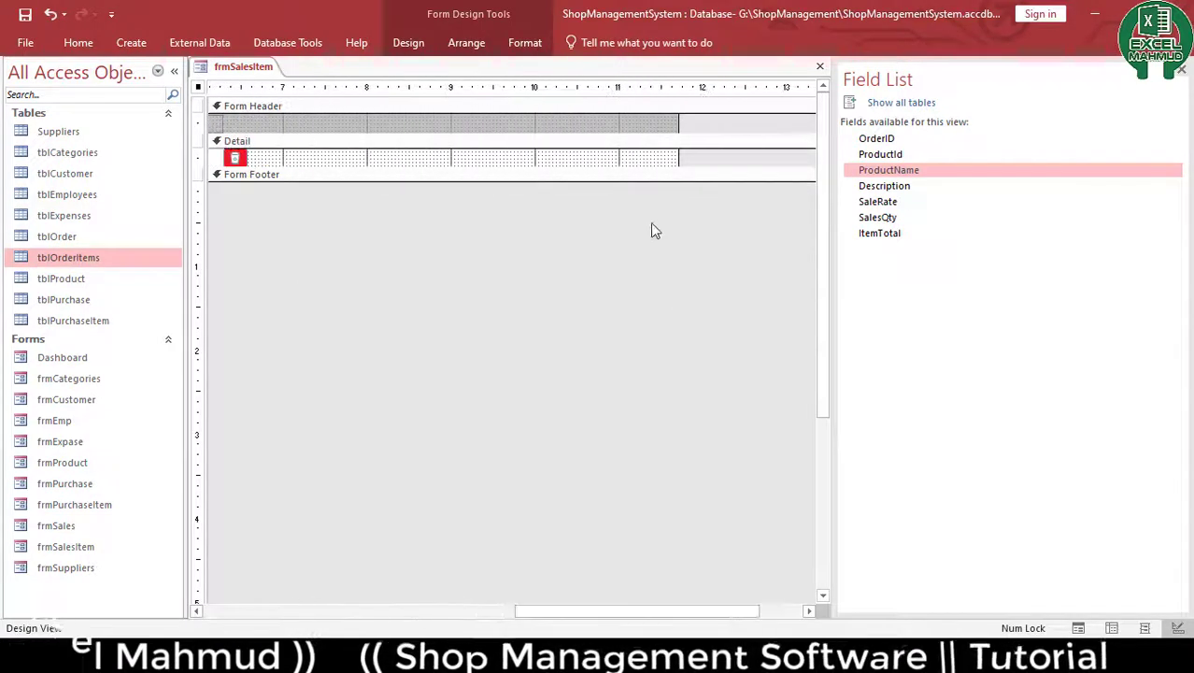
left_click_drag(680, 121, 404, 246)
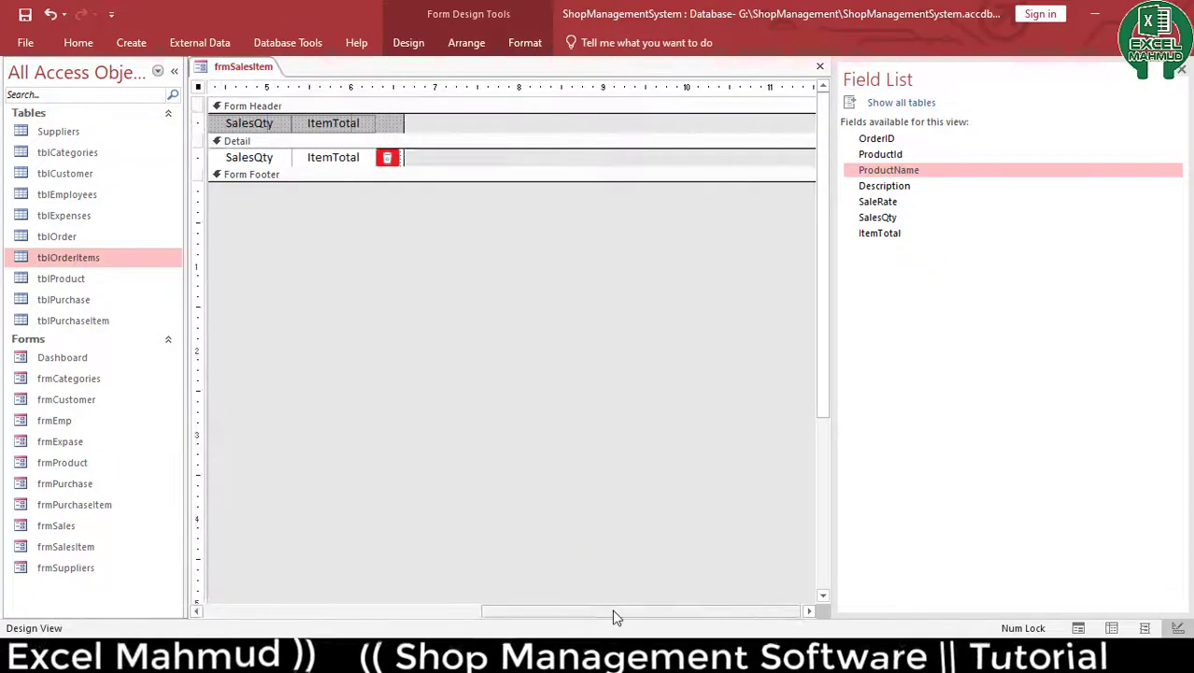
left_click_drag(615, 617, 250, 591)
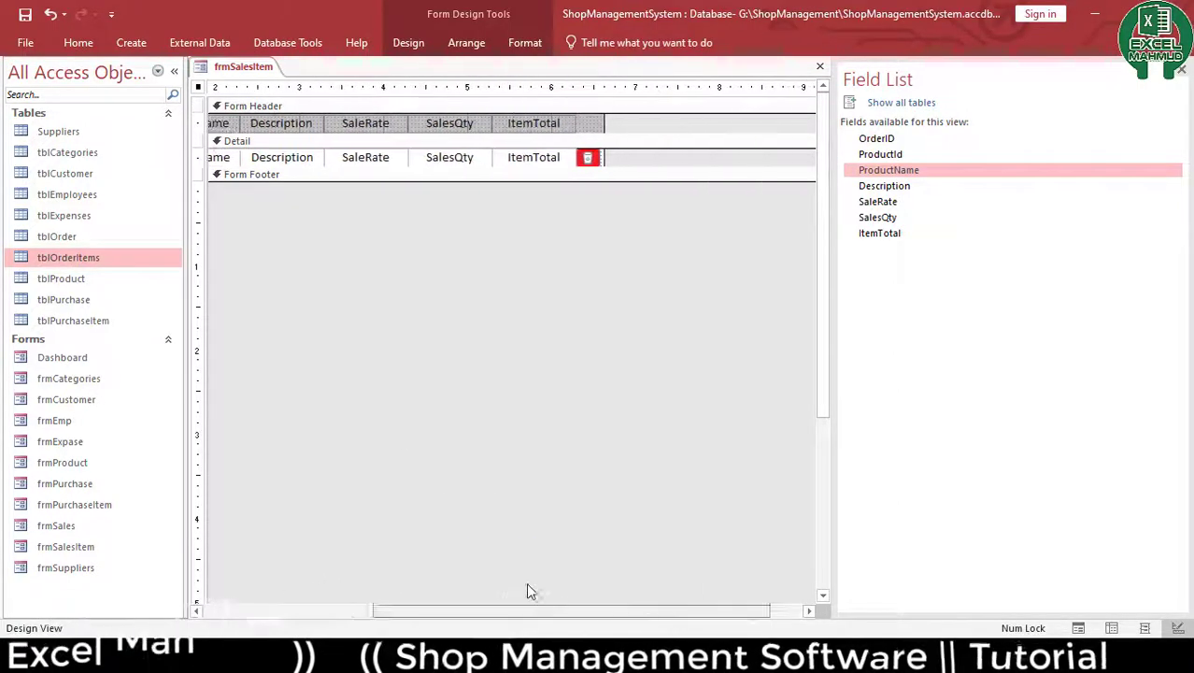
left_click_drag(526, 590, 259, 555)
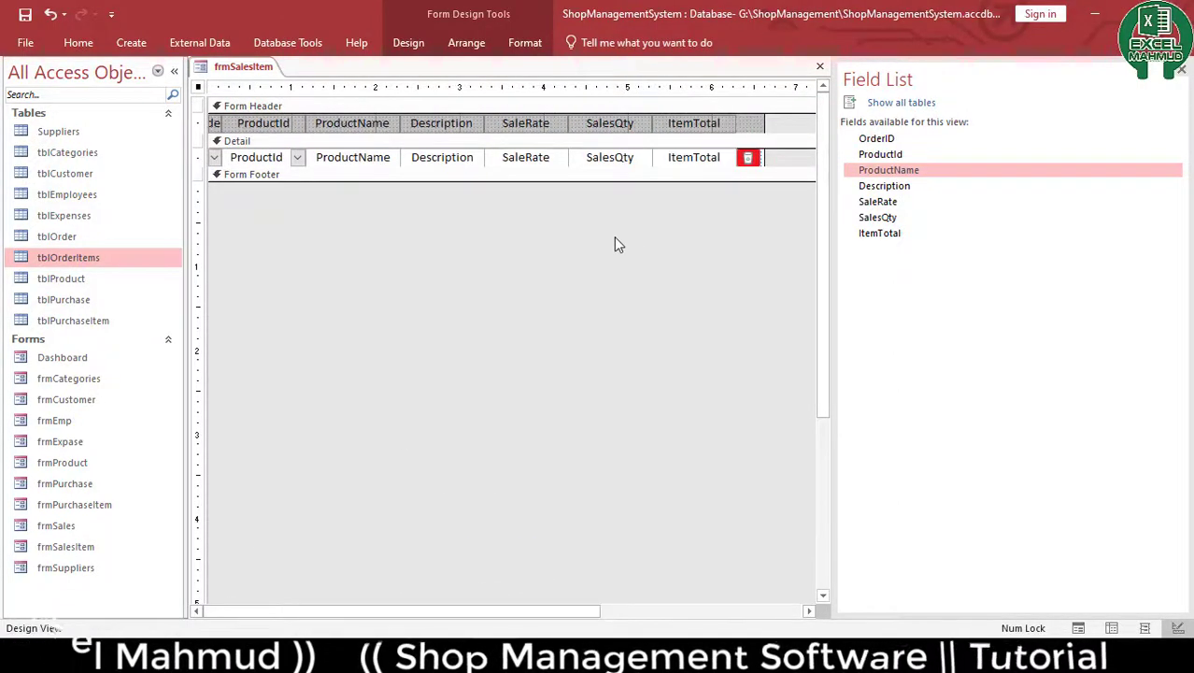
key("ctrl+w")
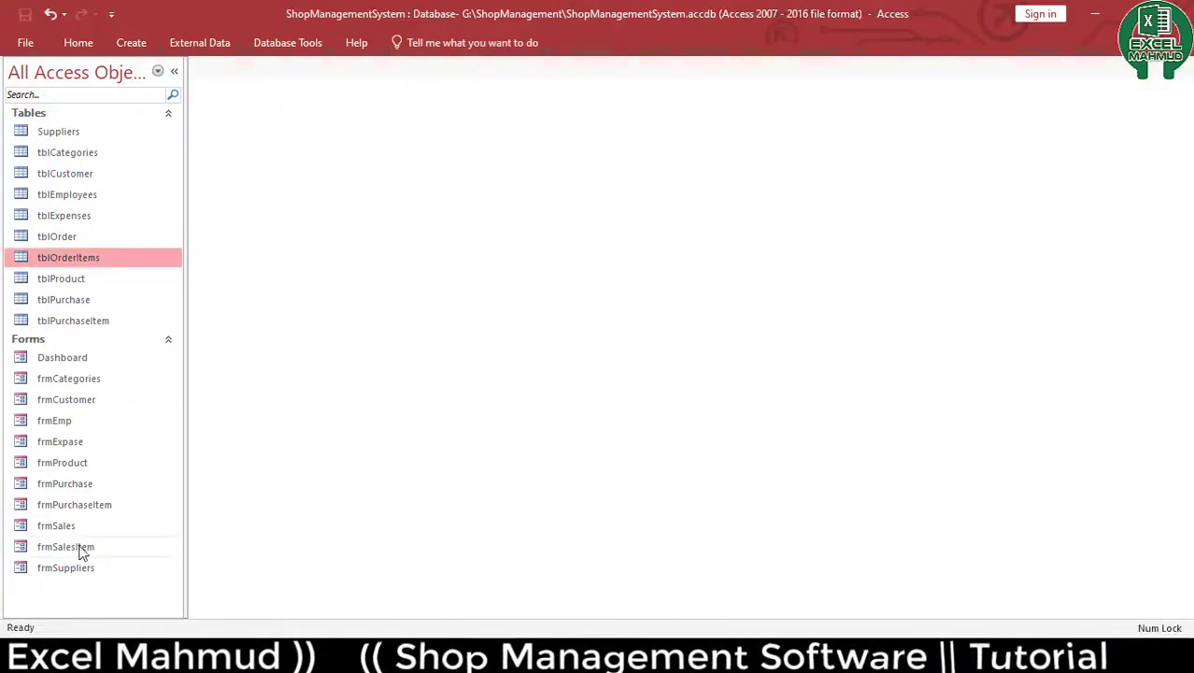
Open frmSales in Design View and delete its purchase item and supplier subforms
right_click(66, 527)
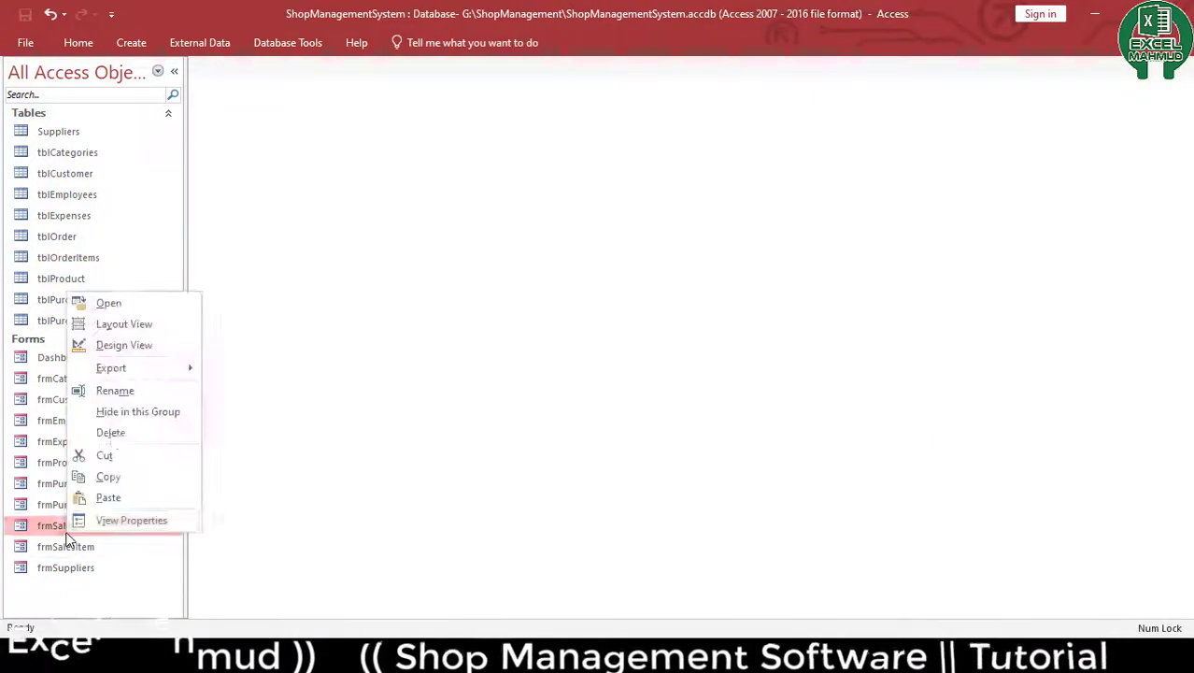
left_click(123, 347)
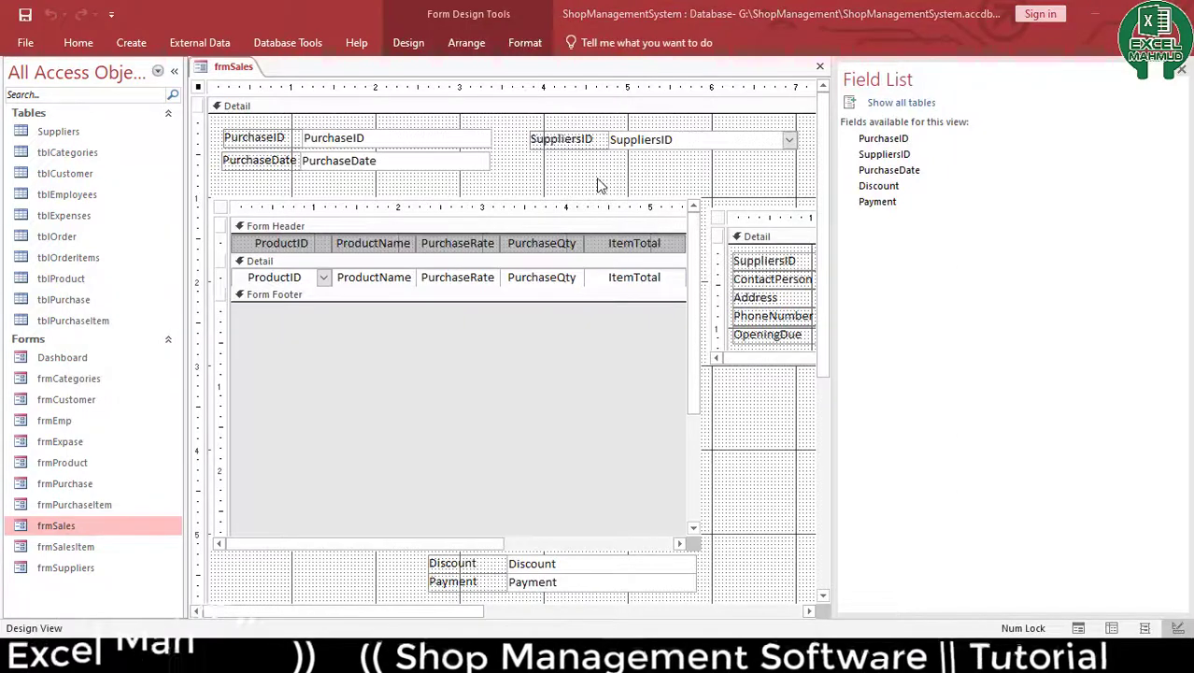
left_click_drag(601, 185, 520, 354)
left_click(1183, 71)
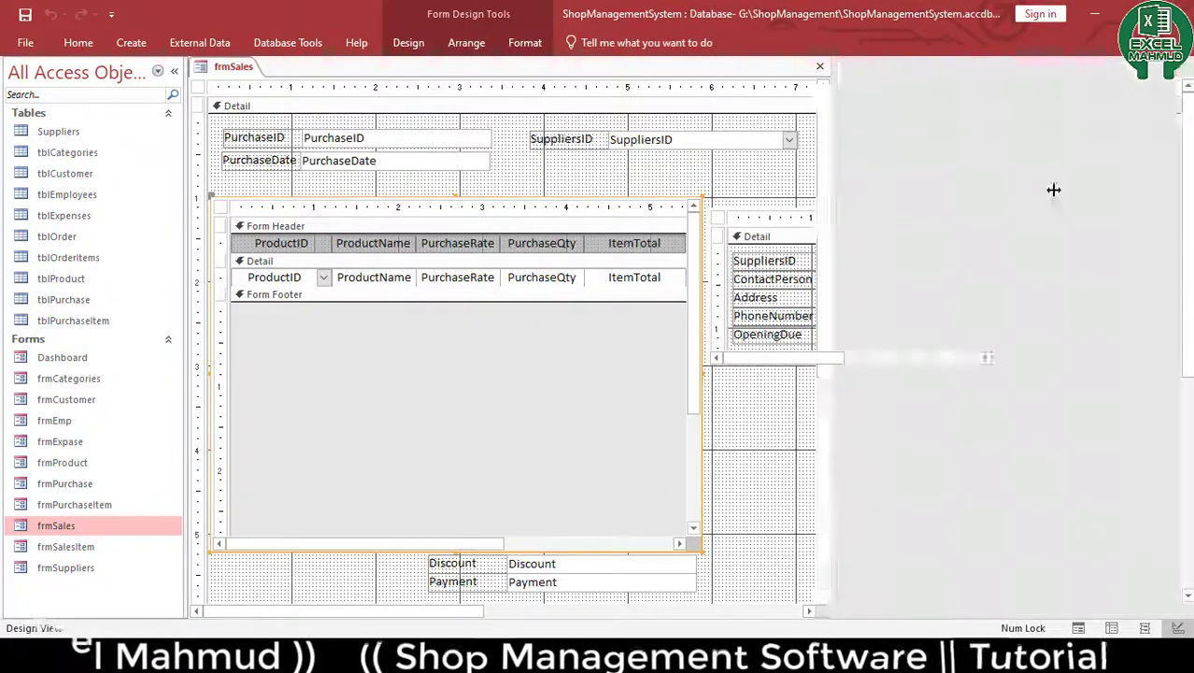
left_click_drag(972, 478, 592, 241)
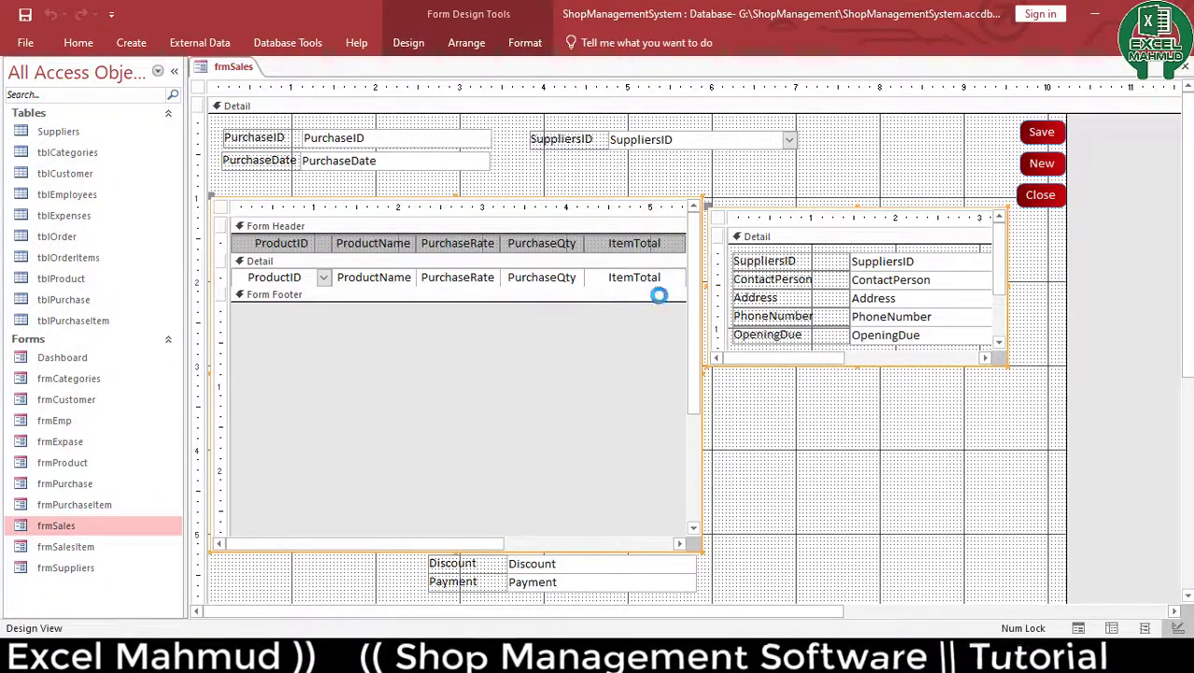
key("Delete")
Delete the PurchaseID, PurchaseDate, SuppliersID, Discount and Payment controls with their labels from frmSales
left_click_drag(729, 241, 219, 117)
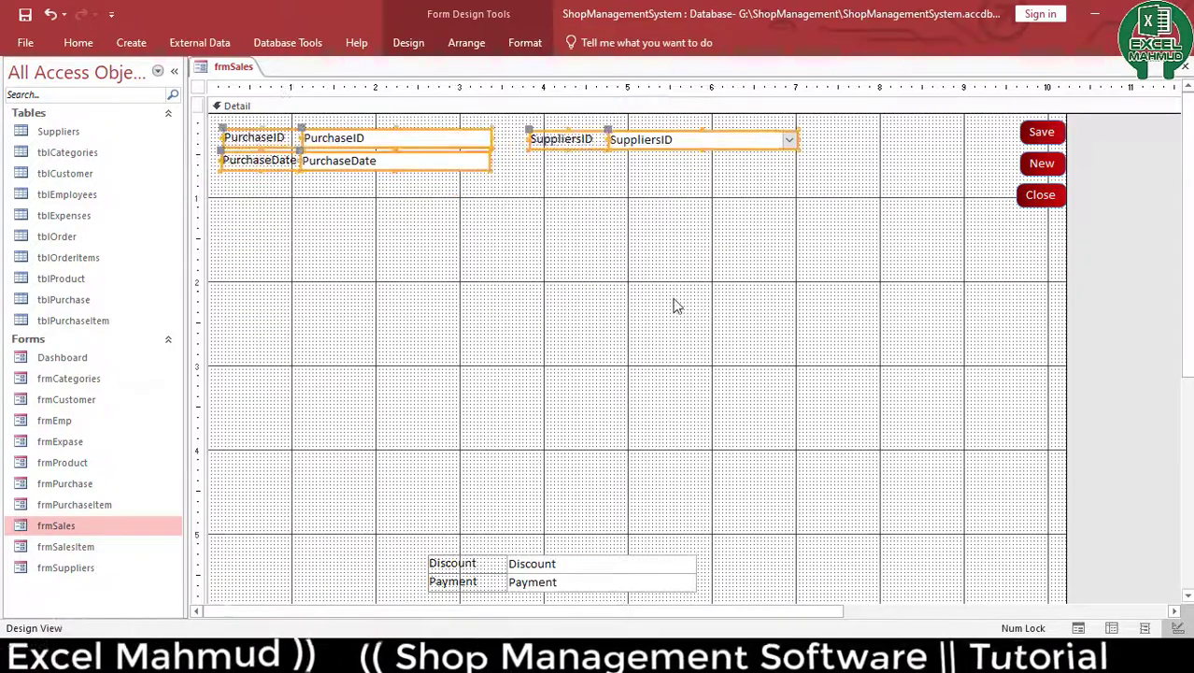
key("Delete")
left_click_drag(275, 389, 754, 501)
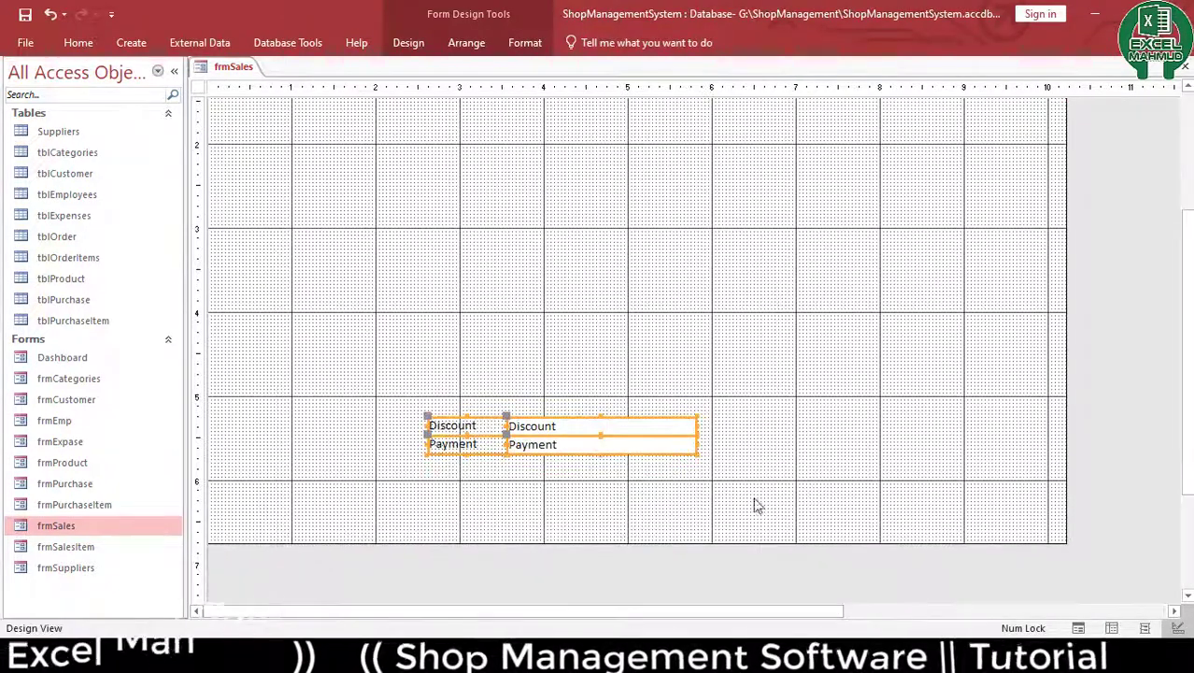
key("Delete")
left_click(633, 310)
scroll(636, 310, "up", 2)
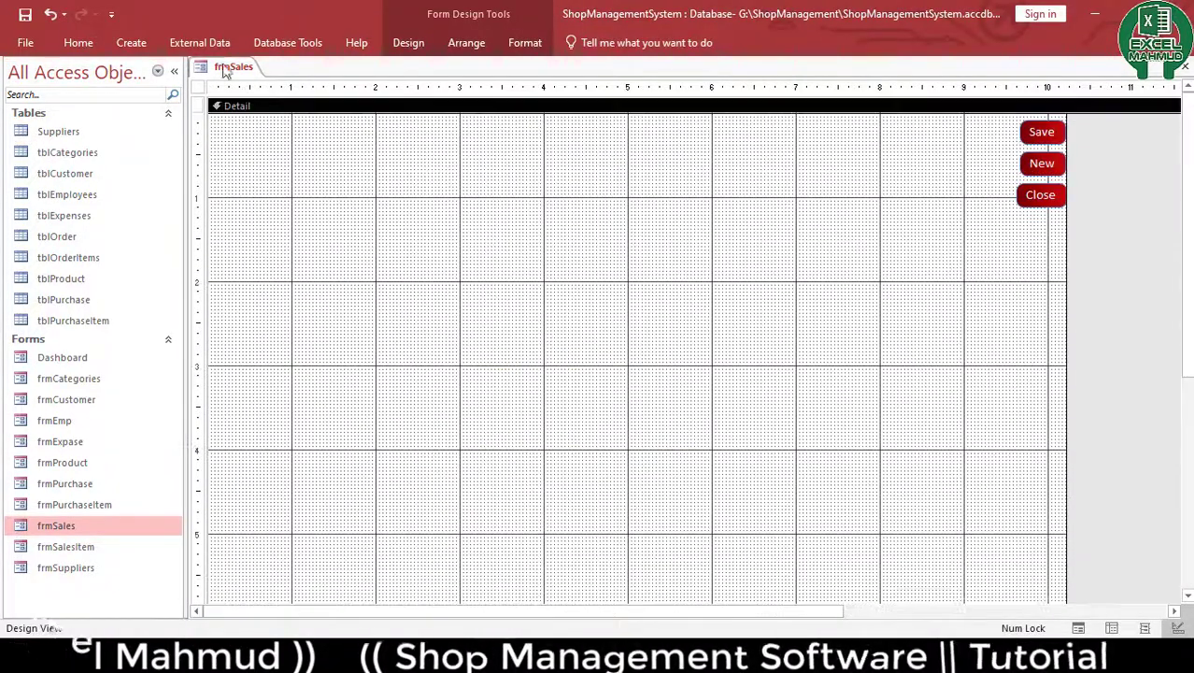
Set the record source of frmSales to tblOrder
double_click(198, 87)
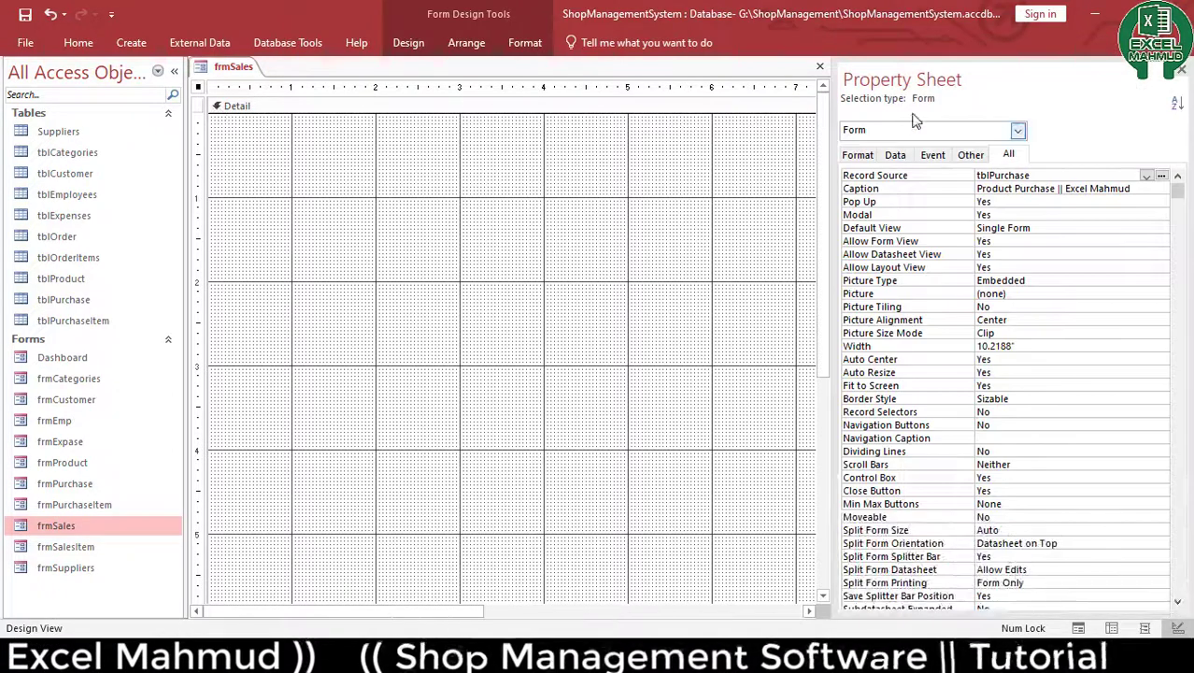
left_click(1149, 178)
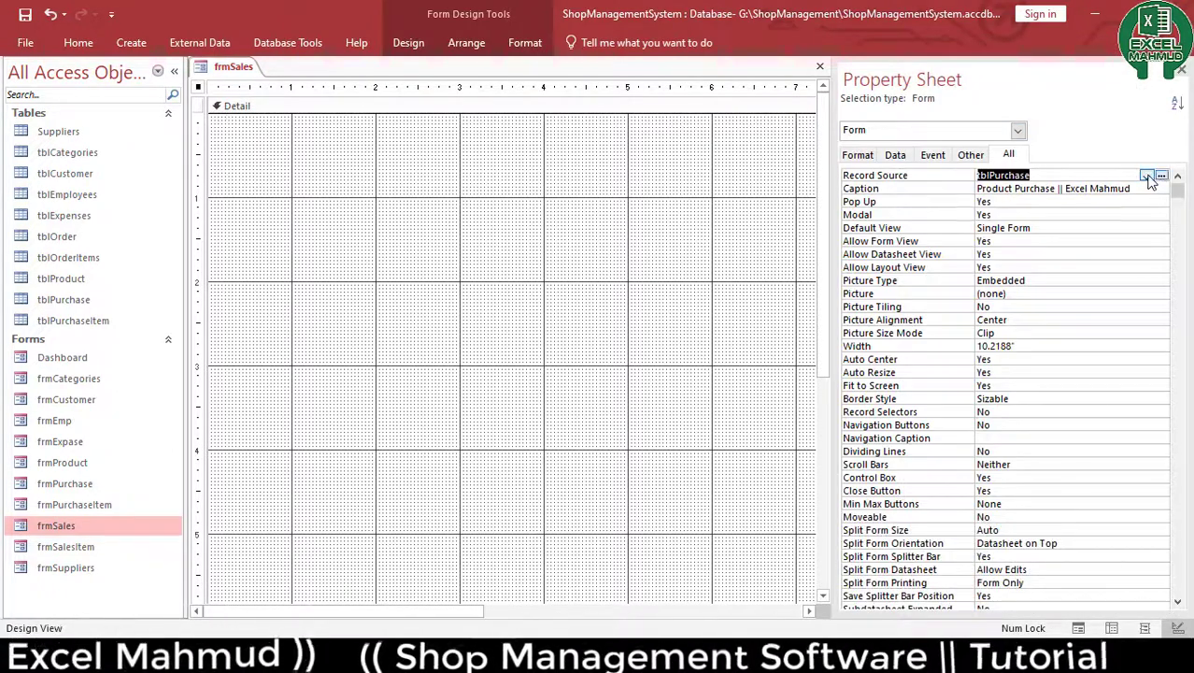
left_click(1066, 248)
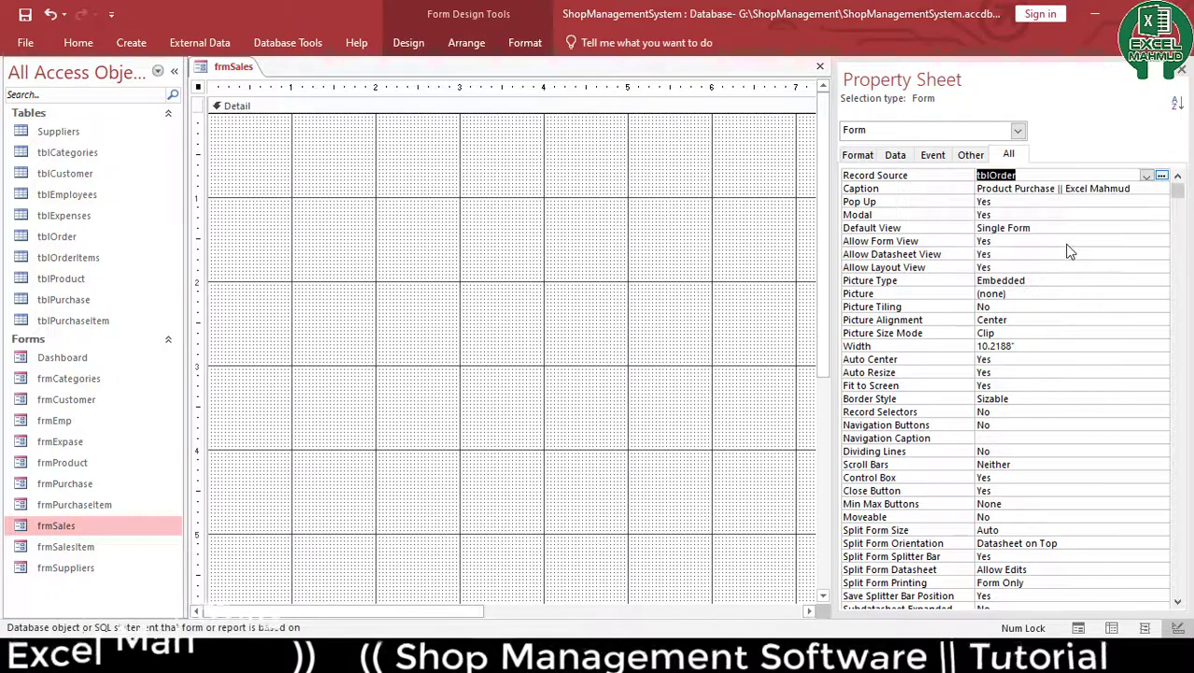
Add all the tblOrder fields, OrderID through ReceiveAmount, to the upper part of the frmSales detail section
left_click(466, 43)
left_click(409, 43)
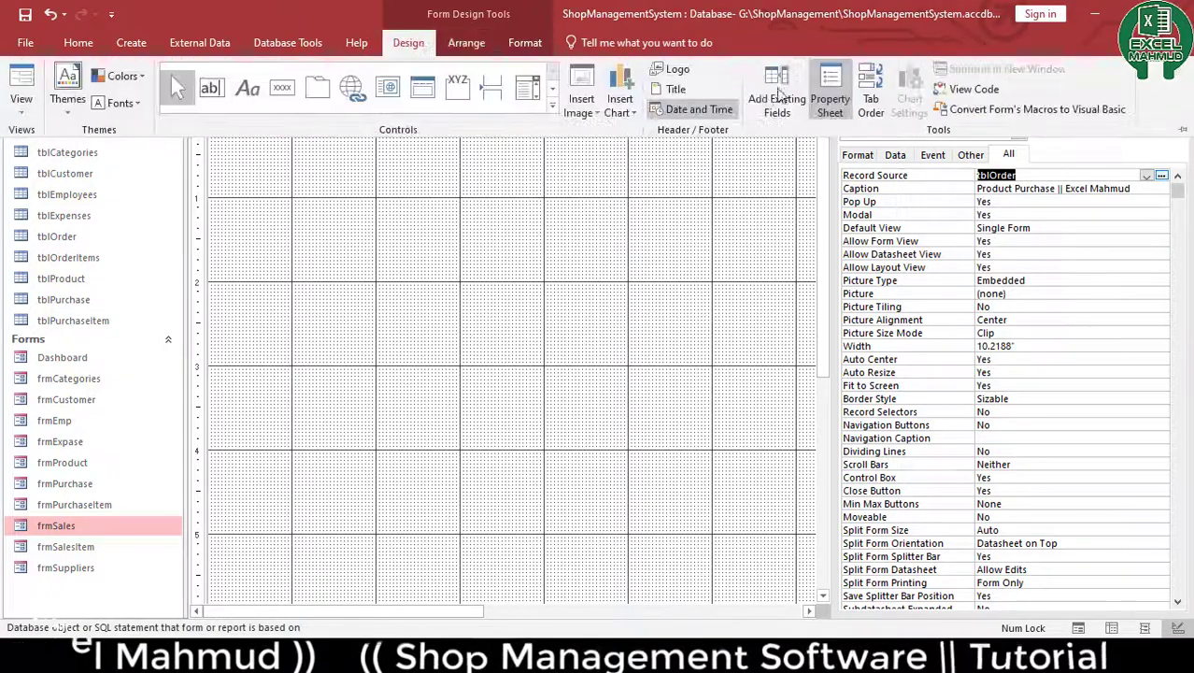
left_click(776, 98)
left_click(913, 236)
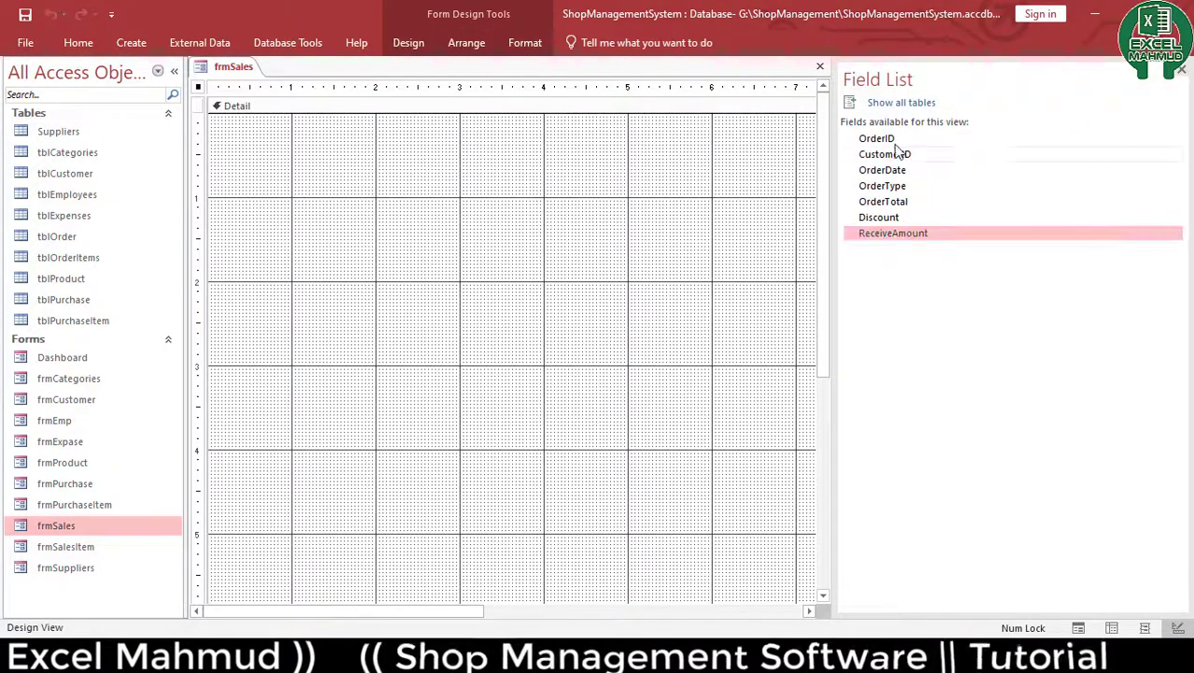
left_click(869, 142, "shift")
left_click_drag(653, 154, 360, 166)
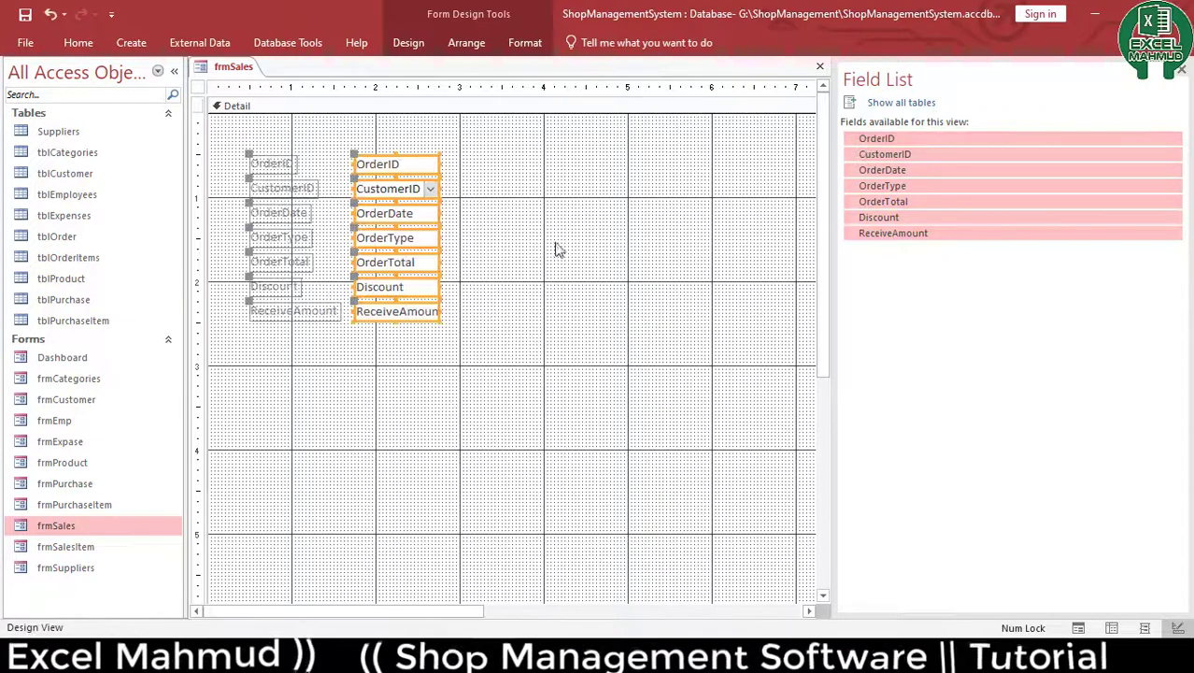
left_click(555, 245)
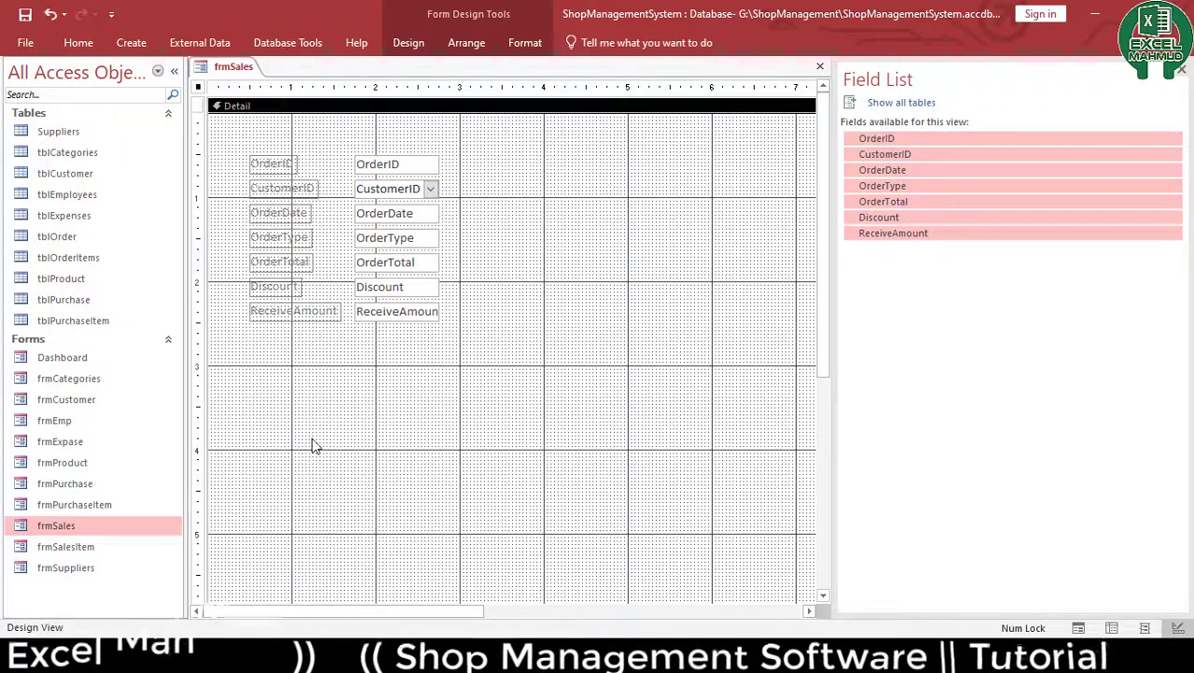
Insert frmSalesItem as a subform below the order fields, delete its label, and make it about 3.5 inches tall
scroll(313, 445, "down", 2)
left_click_drag(84, 551, 257, 388)
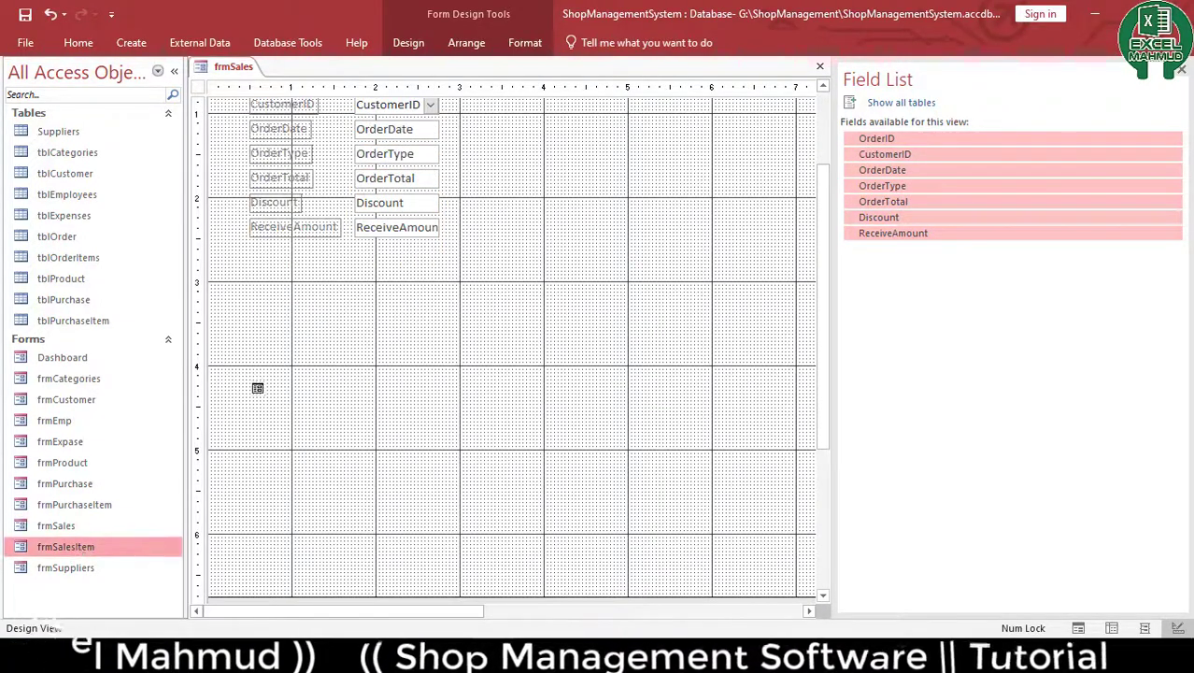
left_click_drag(246, 292, 344, 285)
key("Delete")
left_click(372, 293)
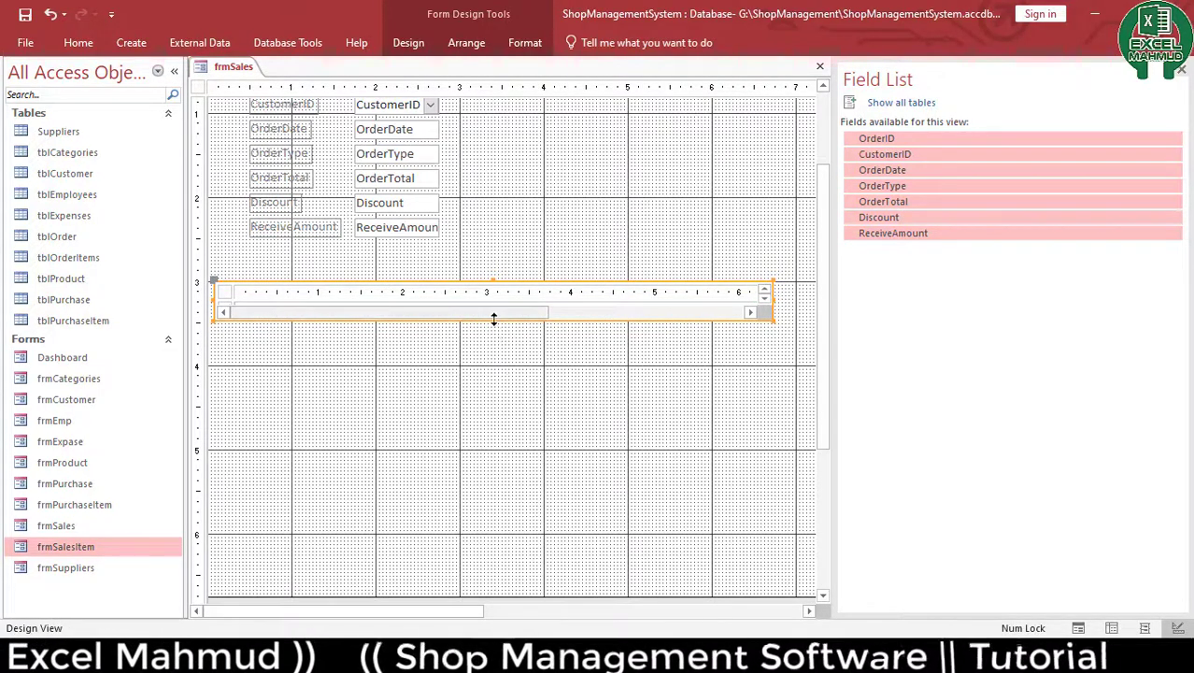
left_click_drag(492, 319, 492, 574)
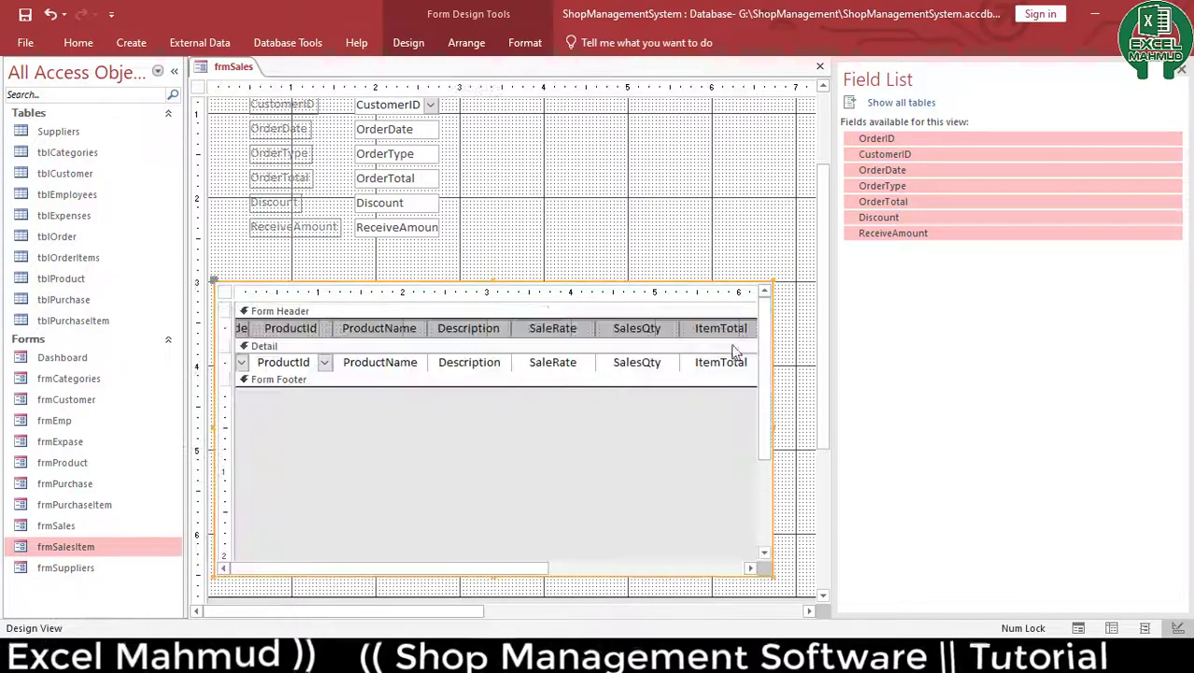
left_click(703, 253)
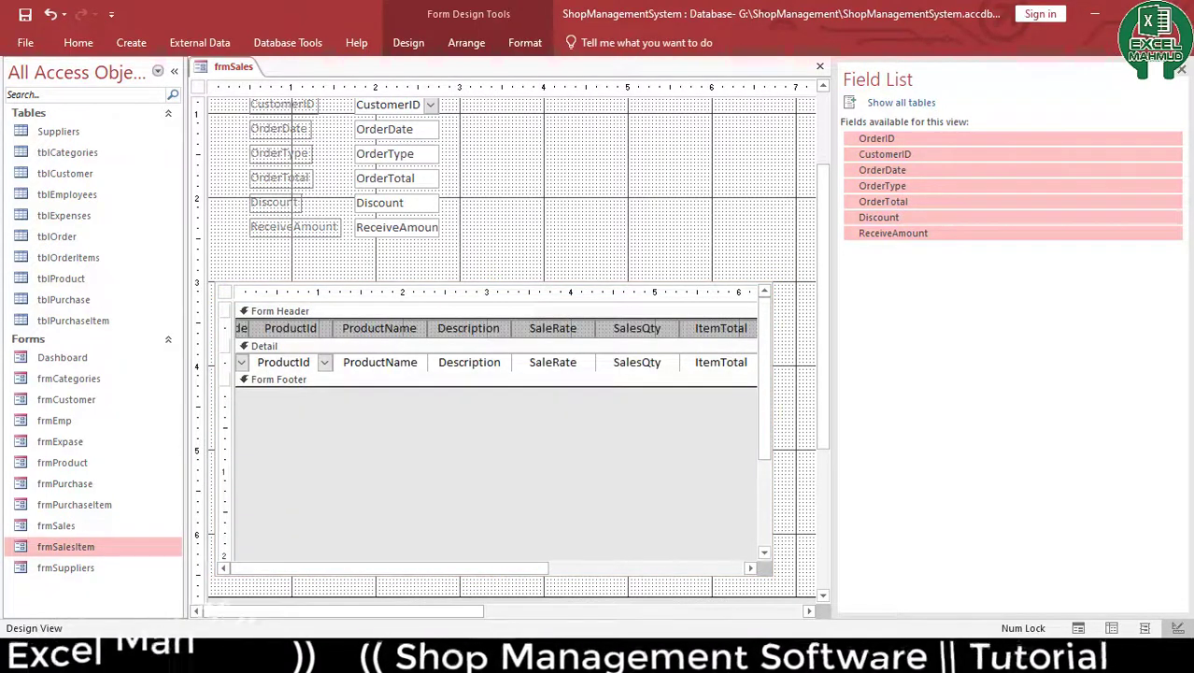
Widen the sales item subform to about 7 inches so its delete button fits inside
left_click(1182, 74)
left_click_drag(817, 353, 792, 426)
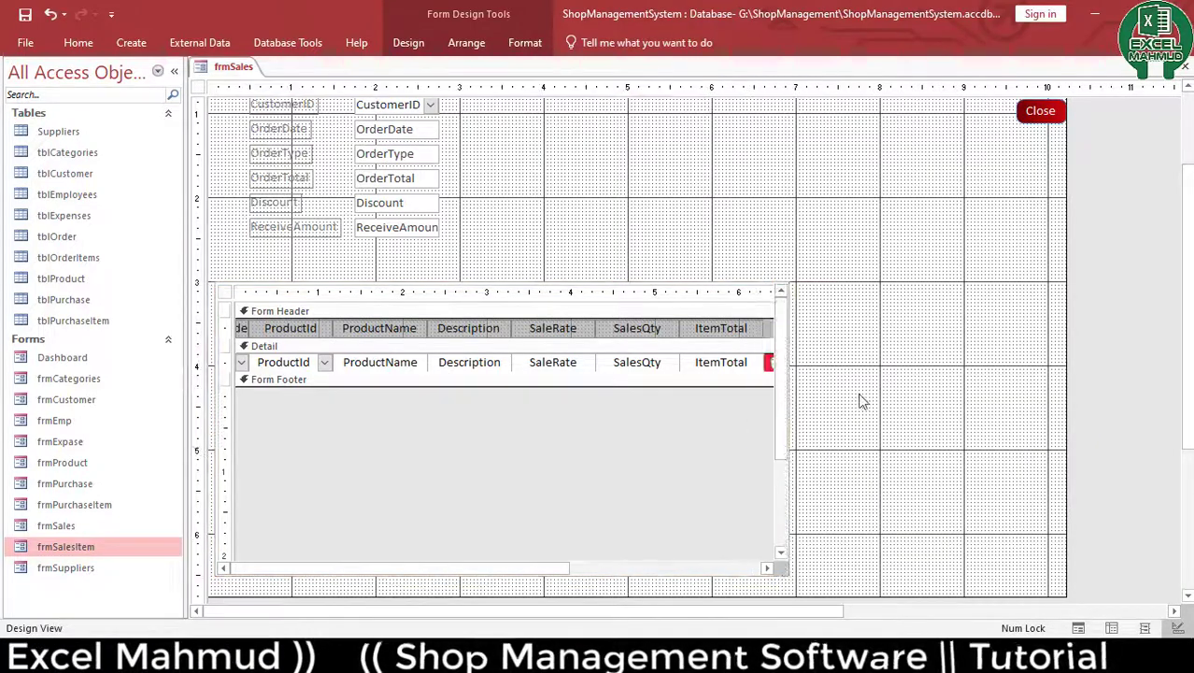
left_click(794, 428)
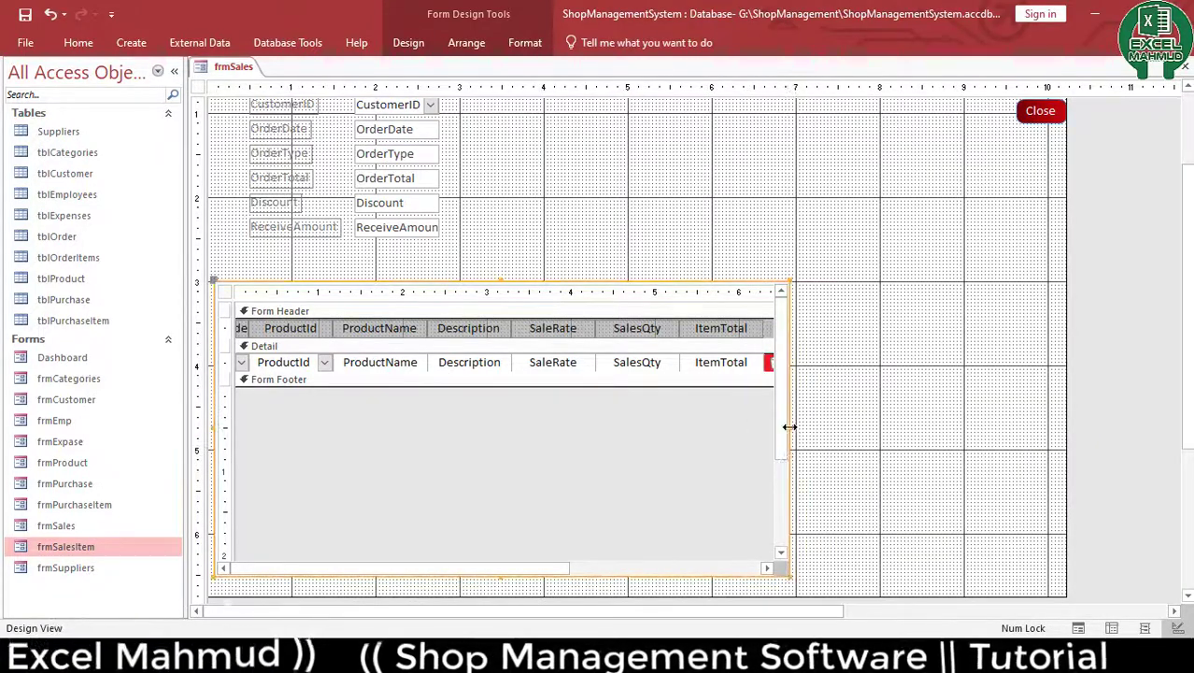
left_click_drag(796, 432, 806, 432)
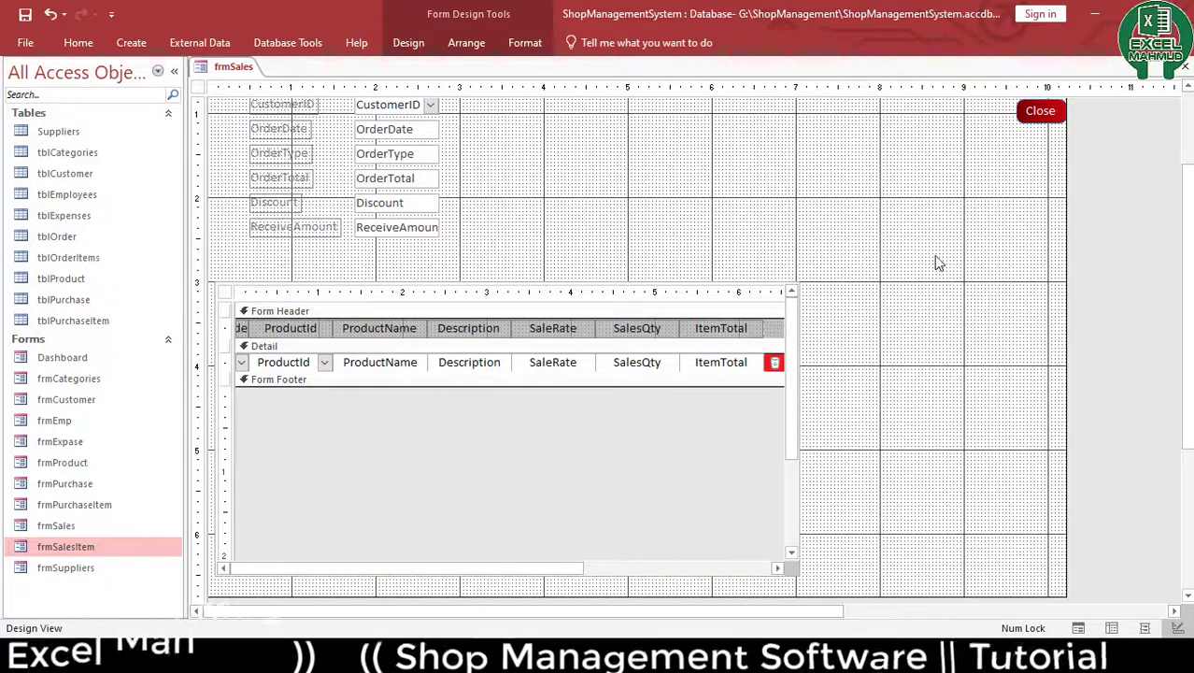
Insert frmCustomer as a subform beside the sales item subform, delete its label, align it alongside, and narrow it to about 4 inches
left_click(61, 400)
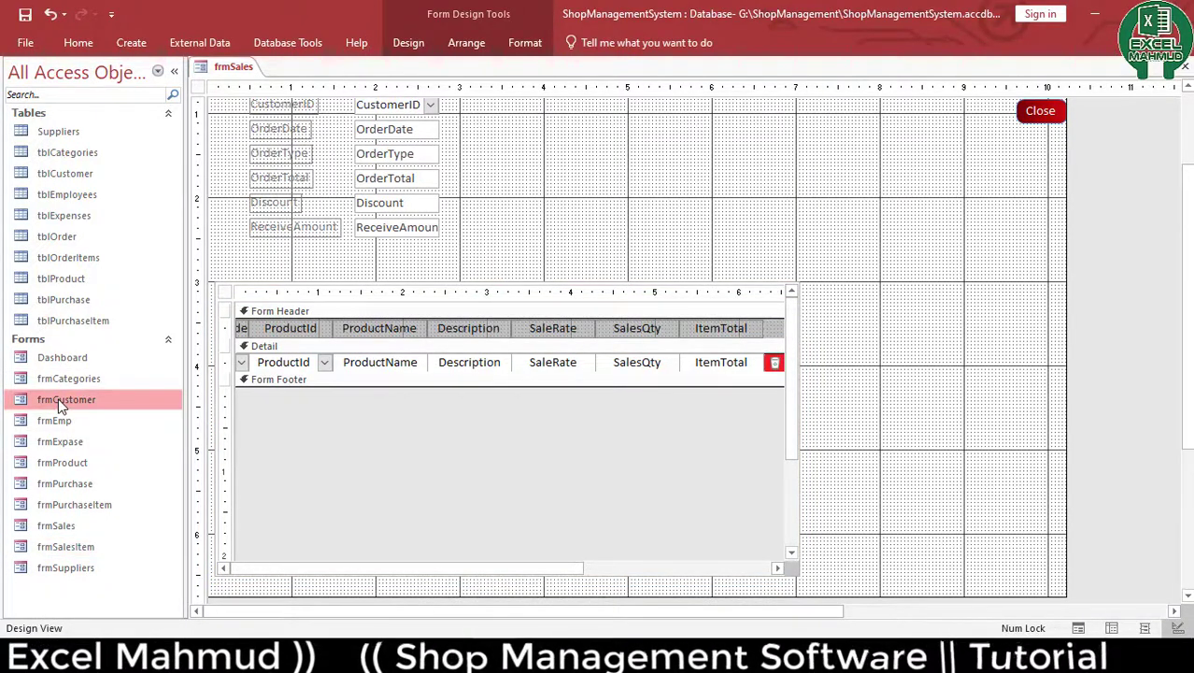
left_click_drag(166, 384, 861, 280)
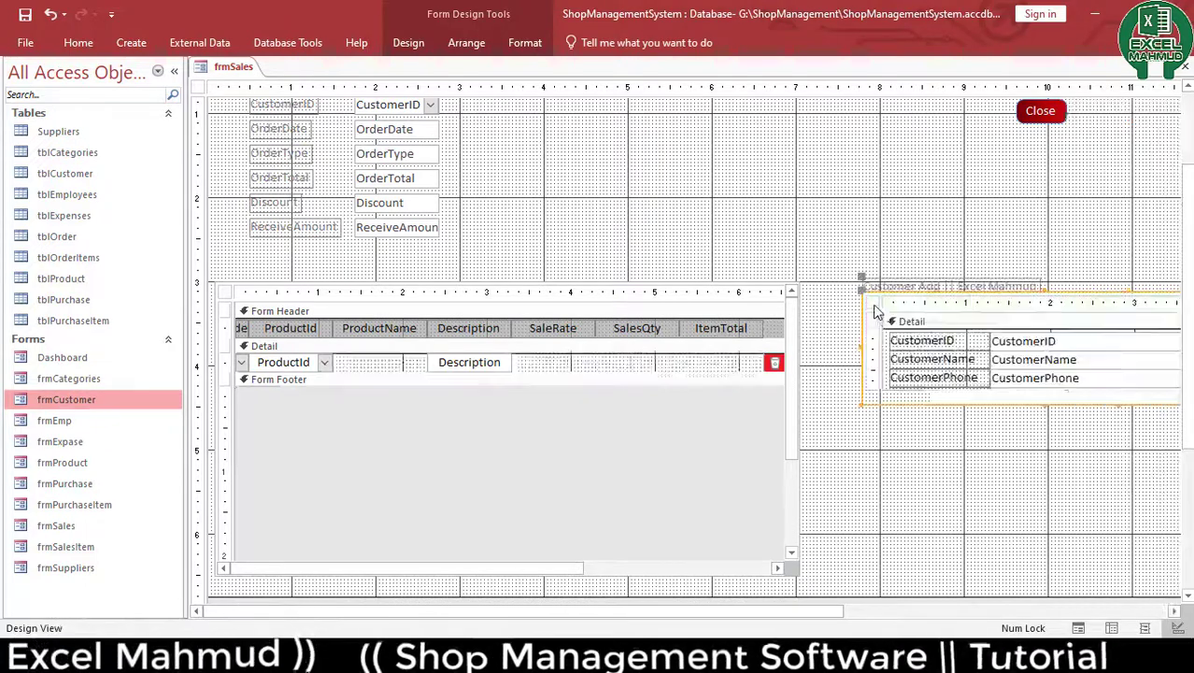
left_click(930, 285)
key("Delete")
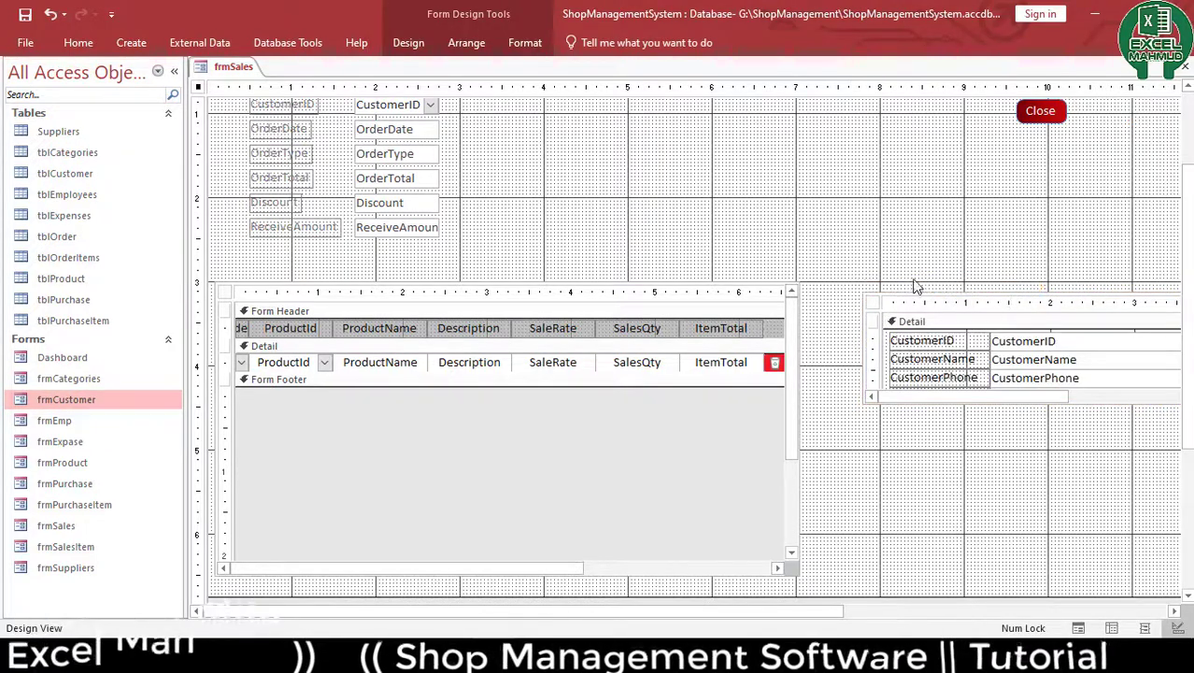
left_click_drag(918, 297, 858, 290)
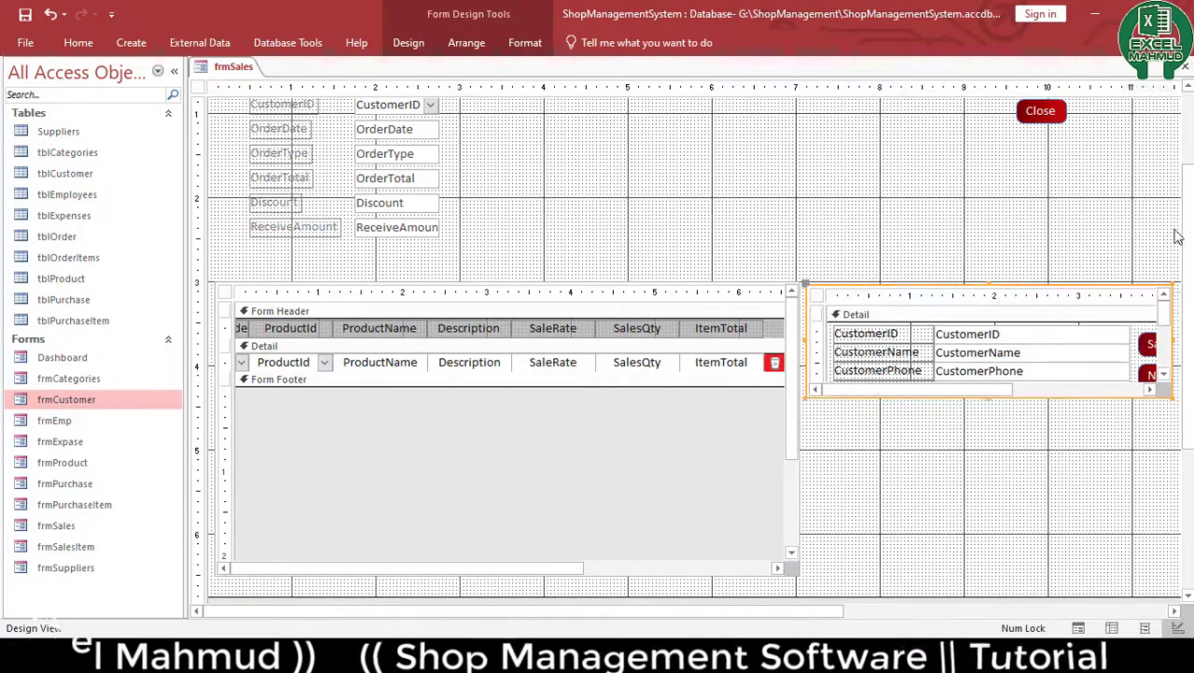
left_click_drag(1173, 340, 1140, 346)
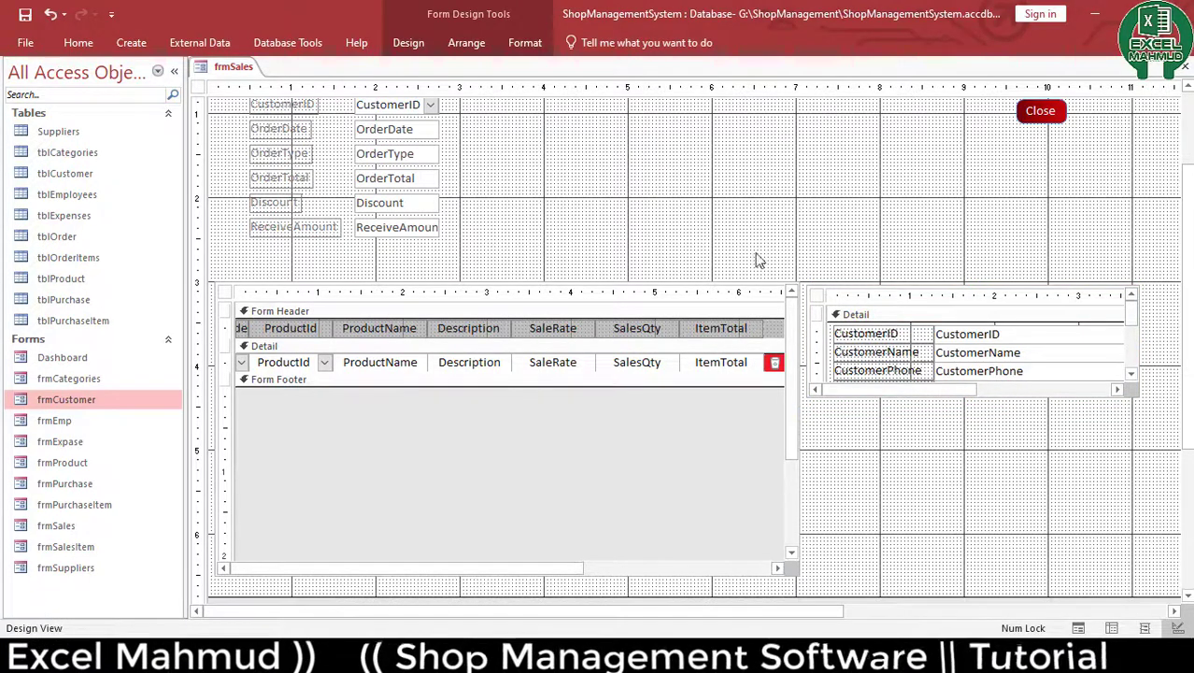
Close frmSales, open frmCategories in Design View, set the form's Cycle property to Current Record, and close it
scroll(759, 261, "down", 2)
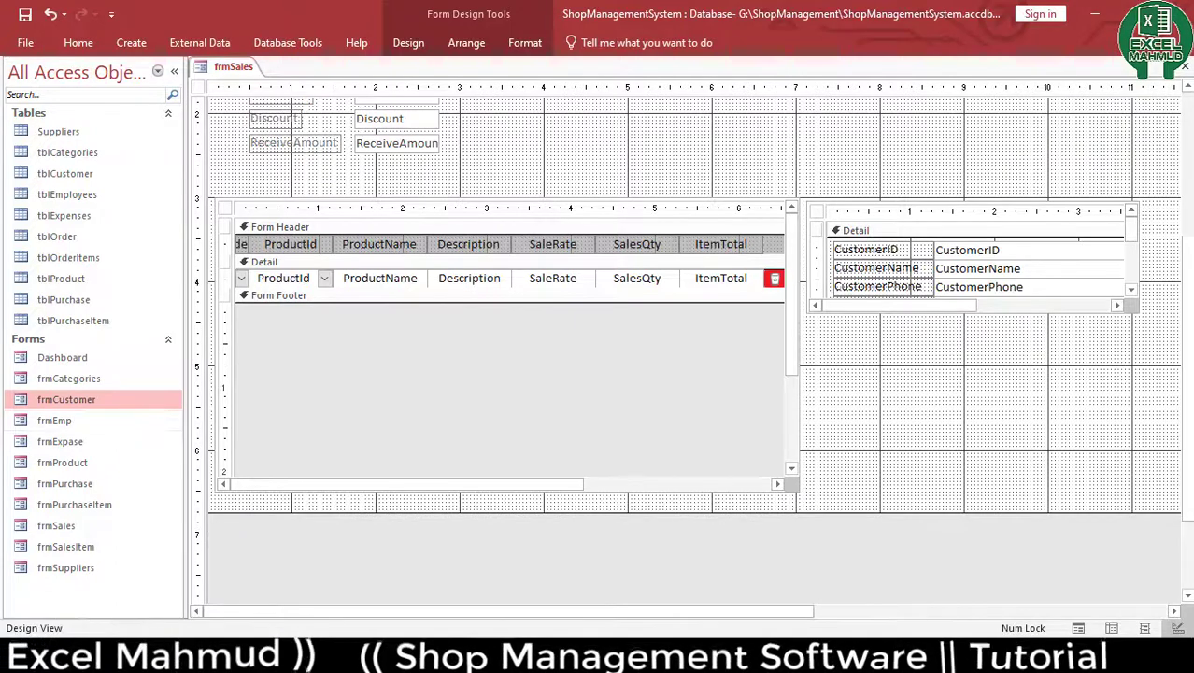
left_click(1183, 69)
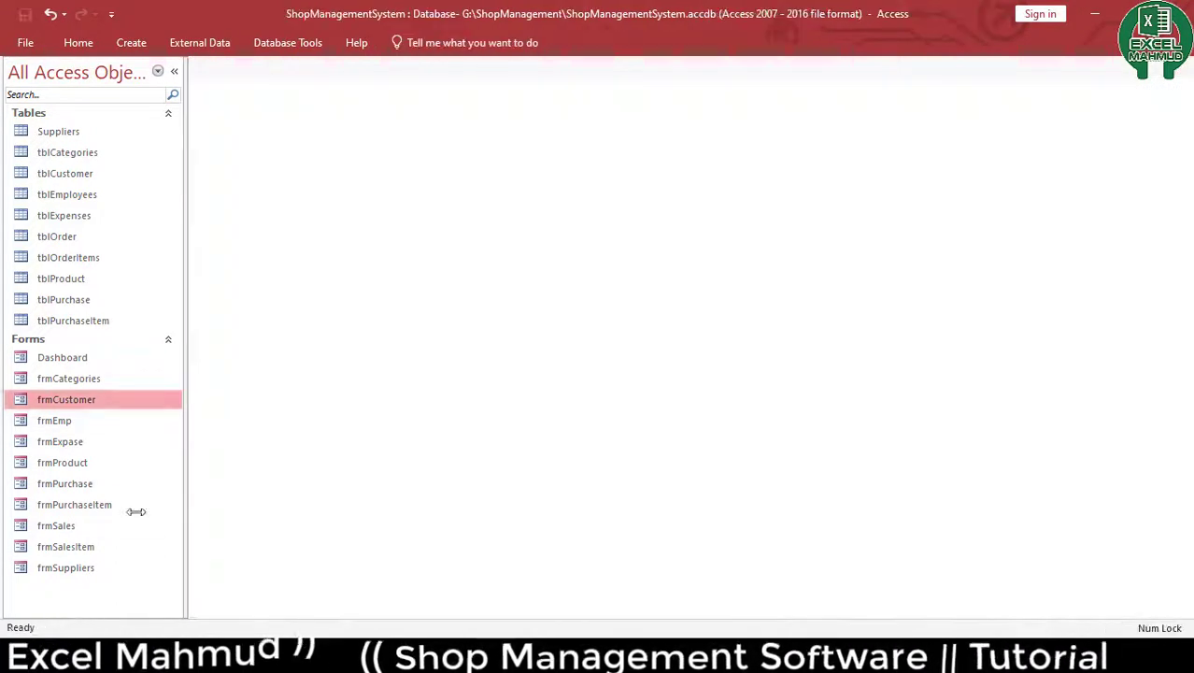
right_click(83, 402)
right_click(43, 381)
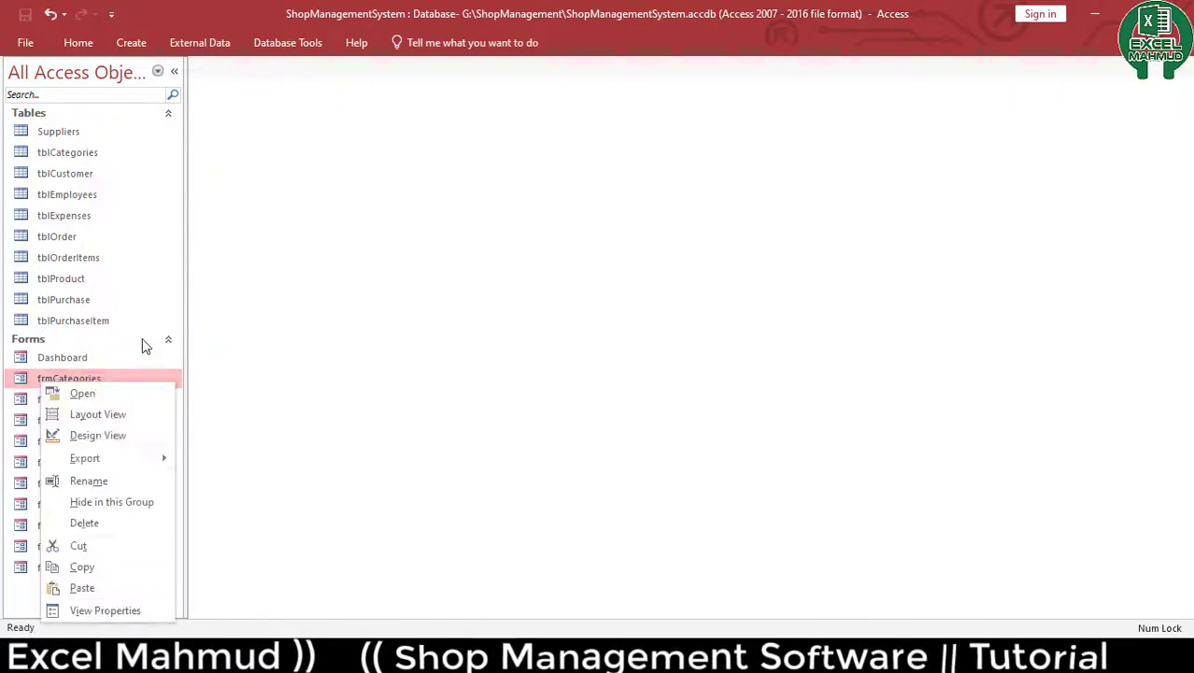
left_click(134, 435)
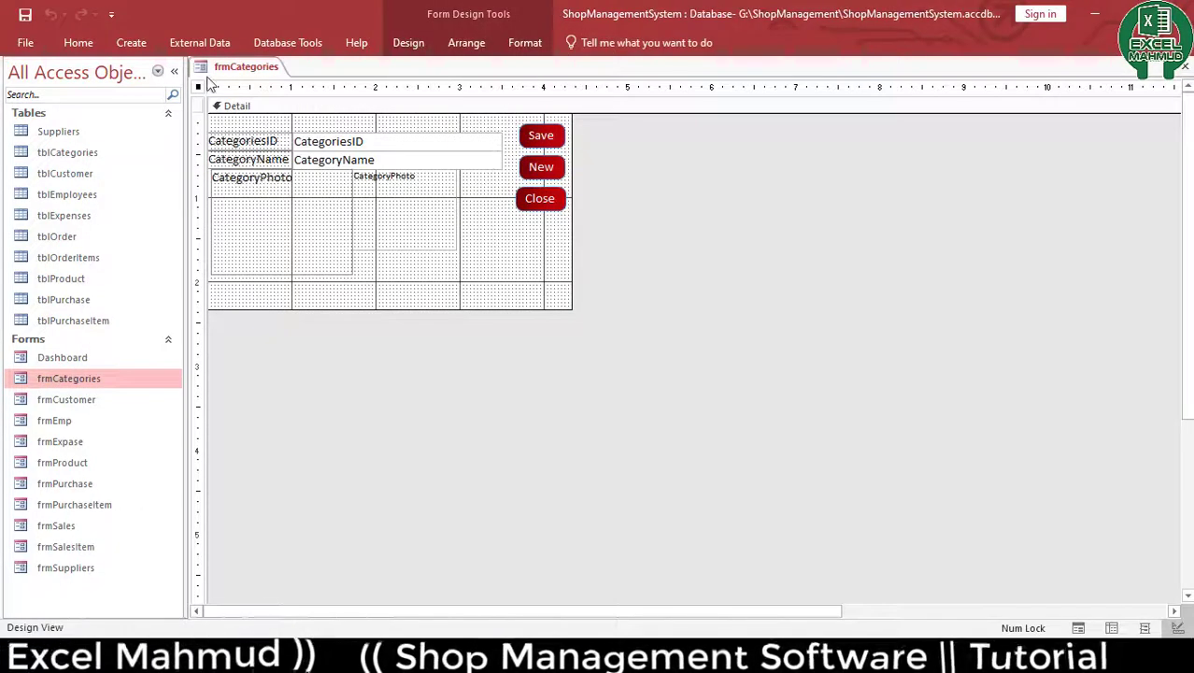
double_click(199, 89)
scroll(1084, 392, "down", 20)
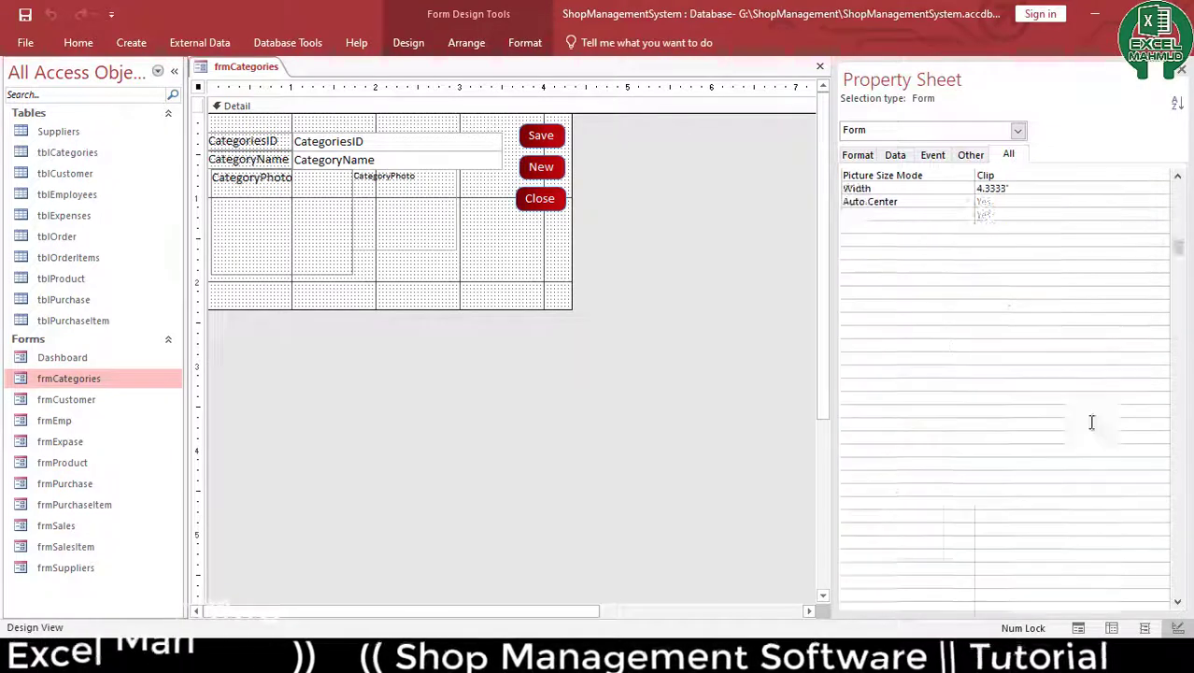
scroll(1116, 440, "down", 3)
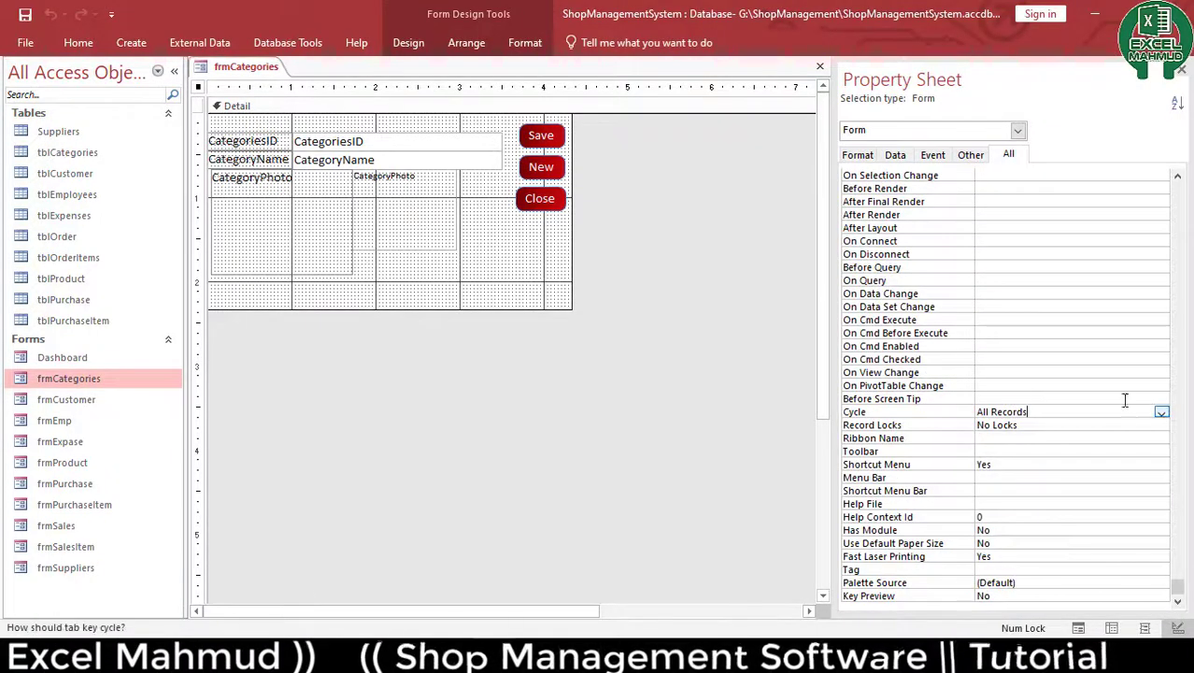
left_click(1161, 413)
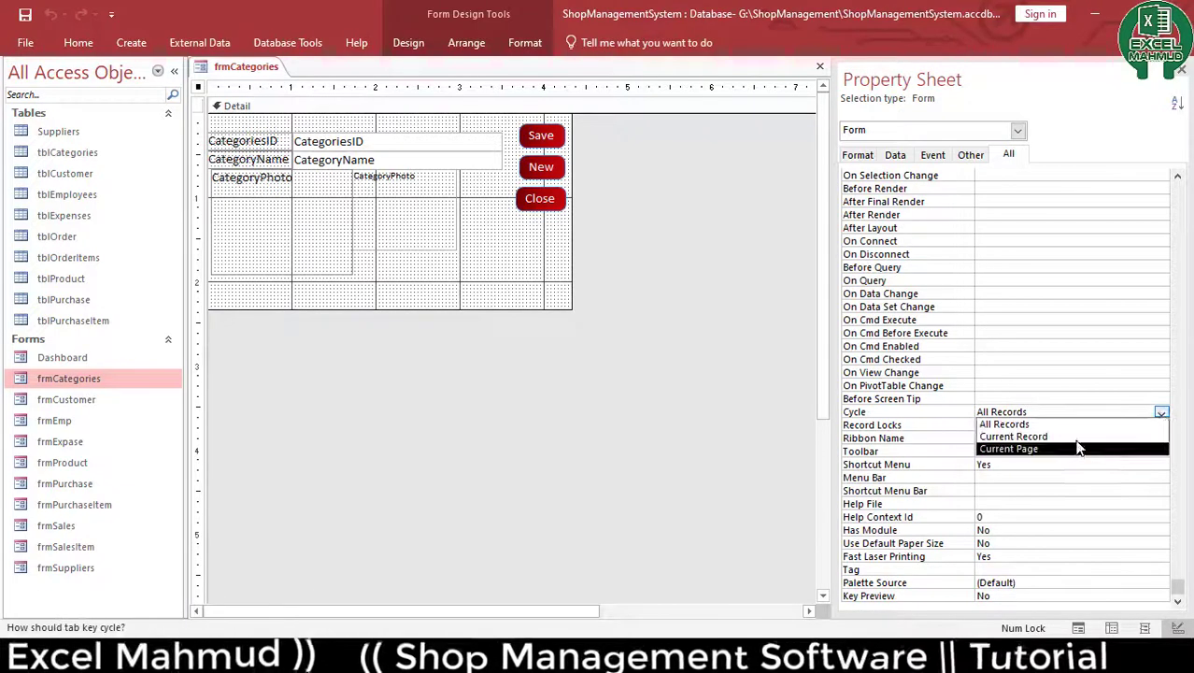
key("Escape")
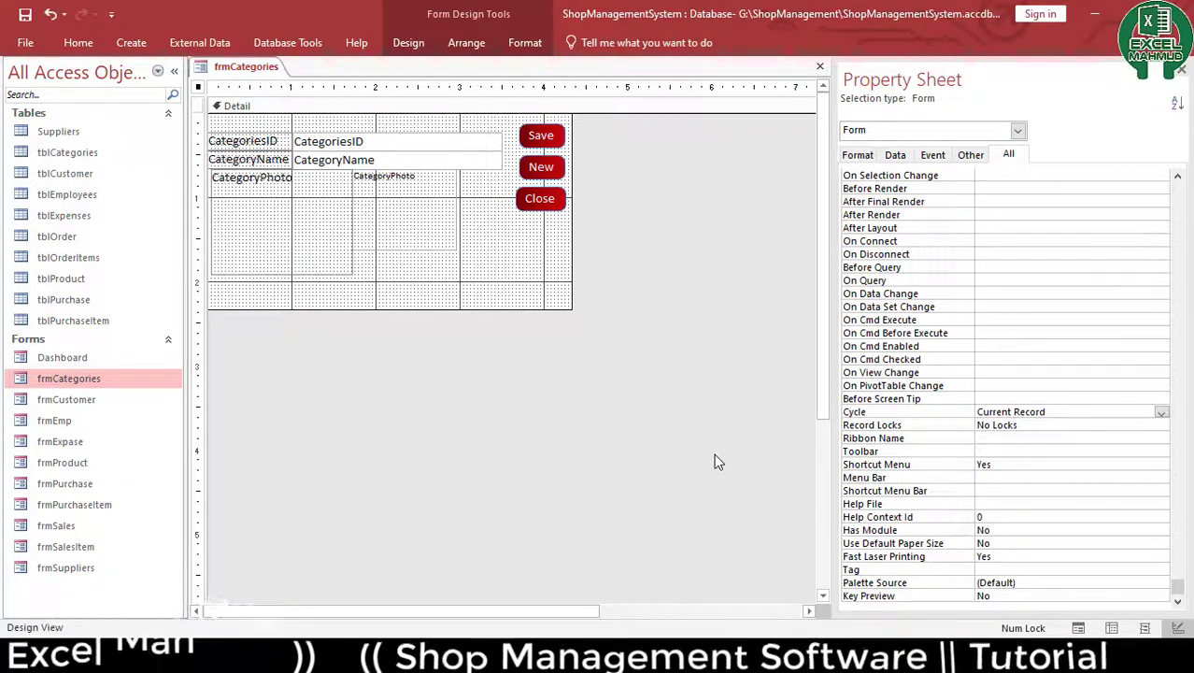
key("ctrl+w")
Open frmCustomer in Design View, set its Cycle property to Current Record, then save and close the form
right_click(77, 408)
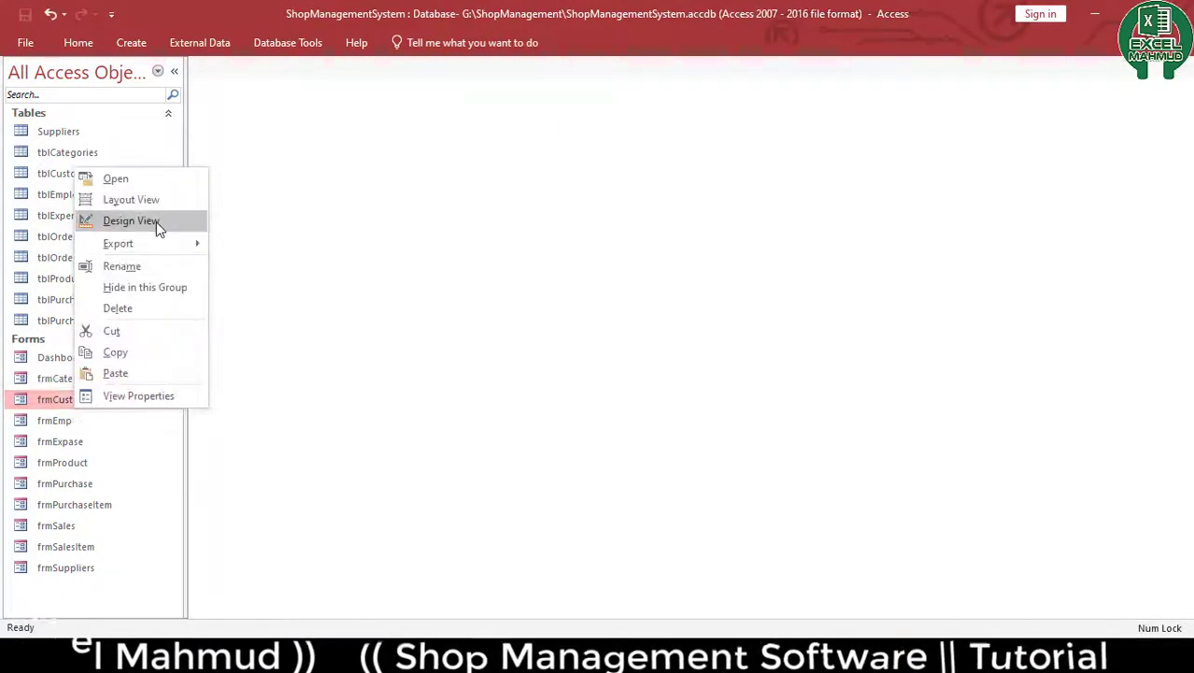
left_click(157, 222)
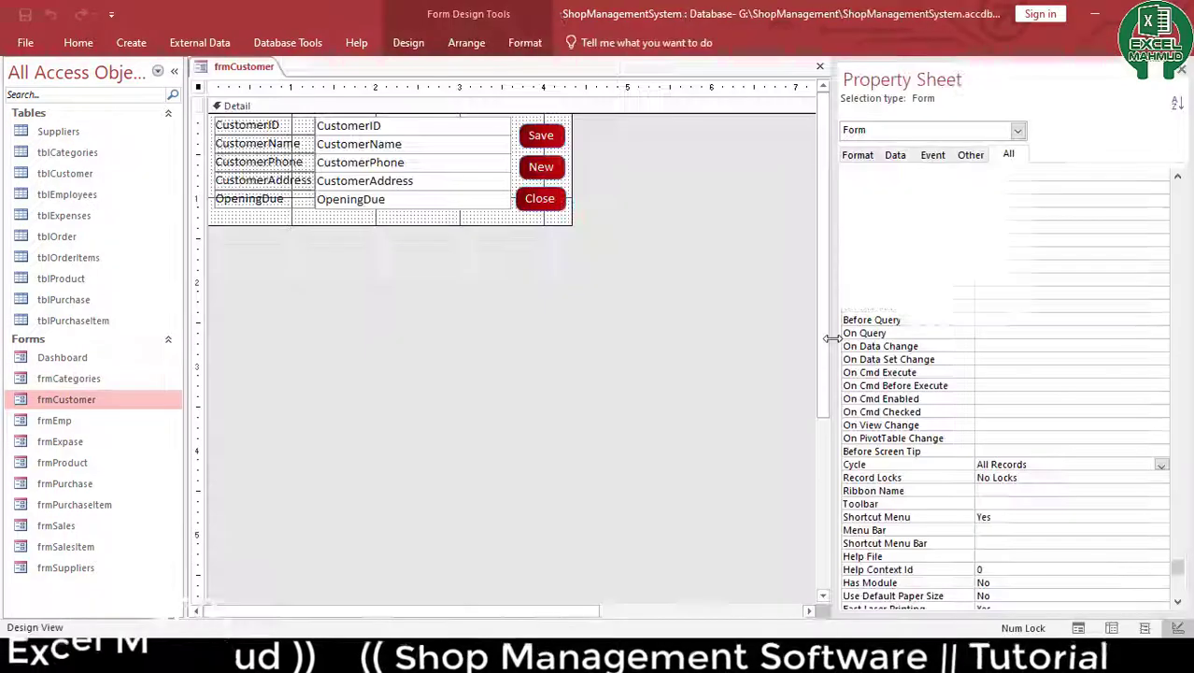
left_click(1161, 465)
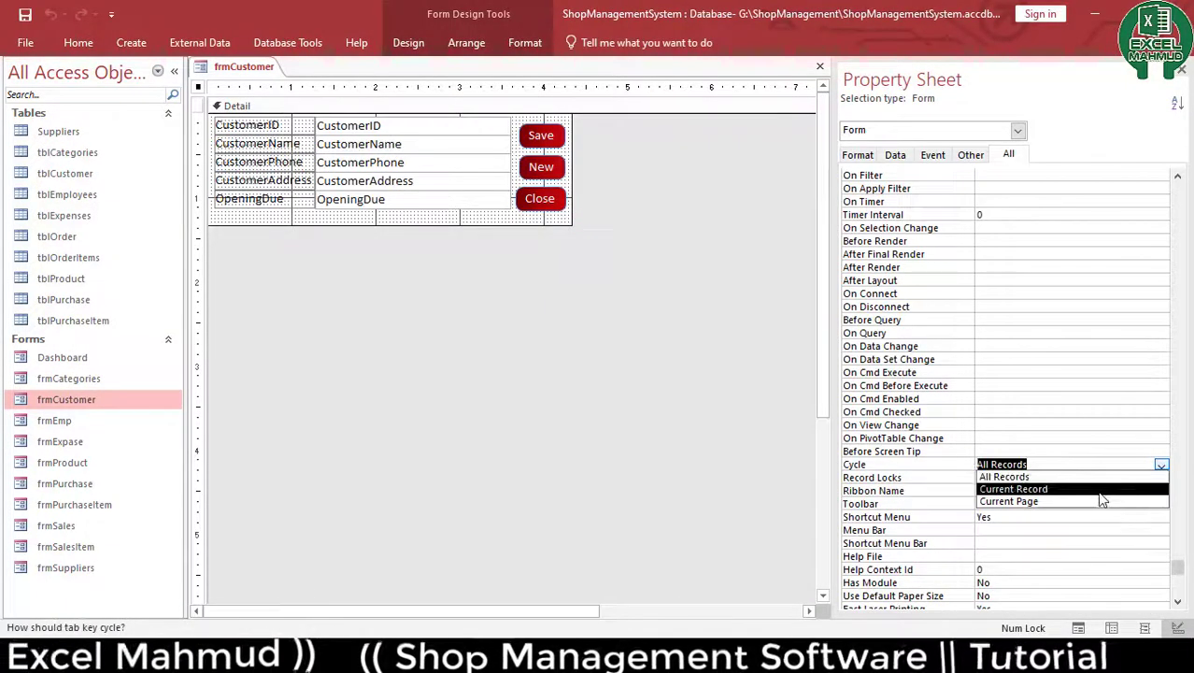
left_click(1100, 492)
key("ctrl+s")
key("ctrl+w")
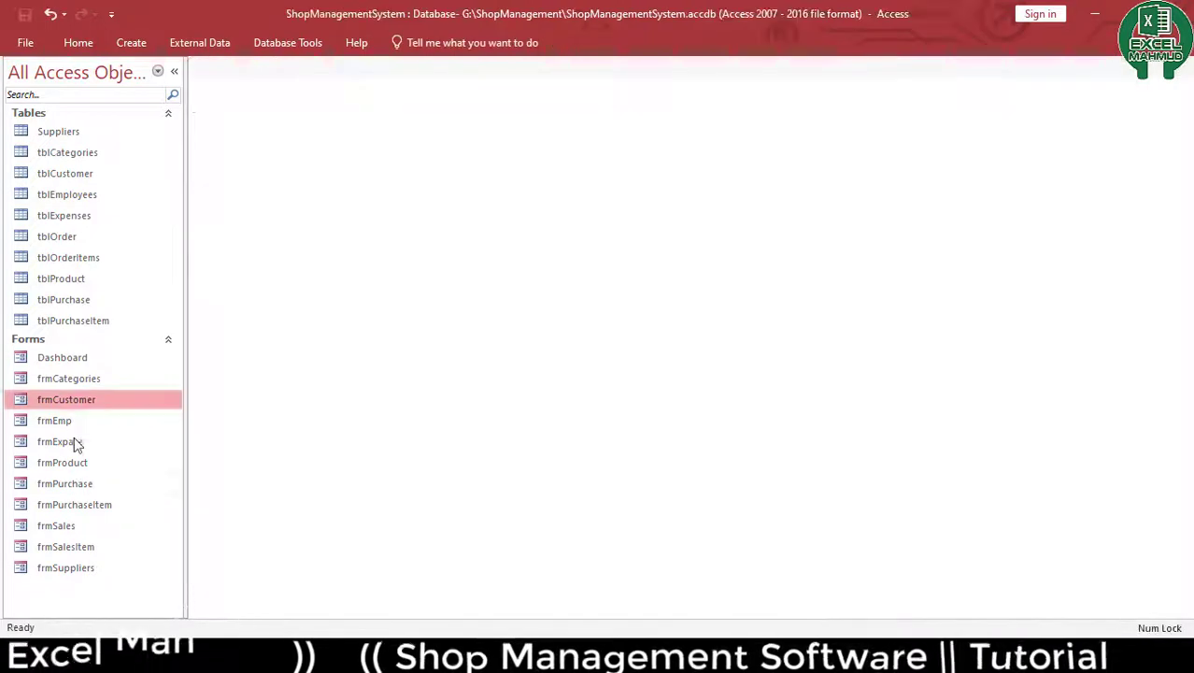
Open frmEmp in Design View, set its Cycle property to Current Record, and close the form
right_click(73, 422)
left_click(165, 240)
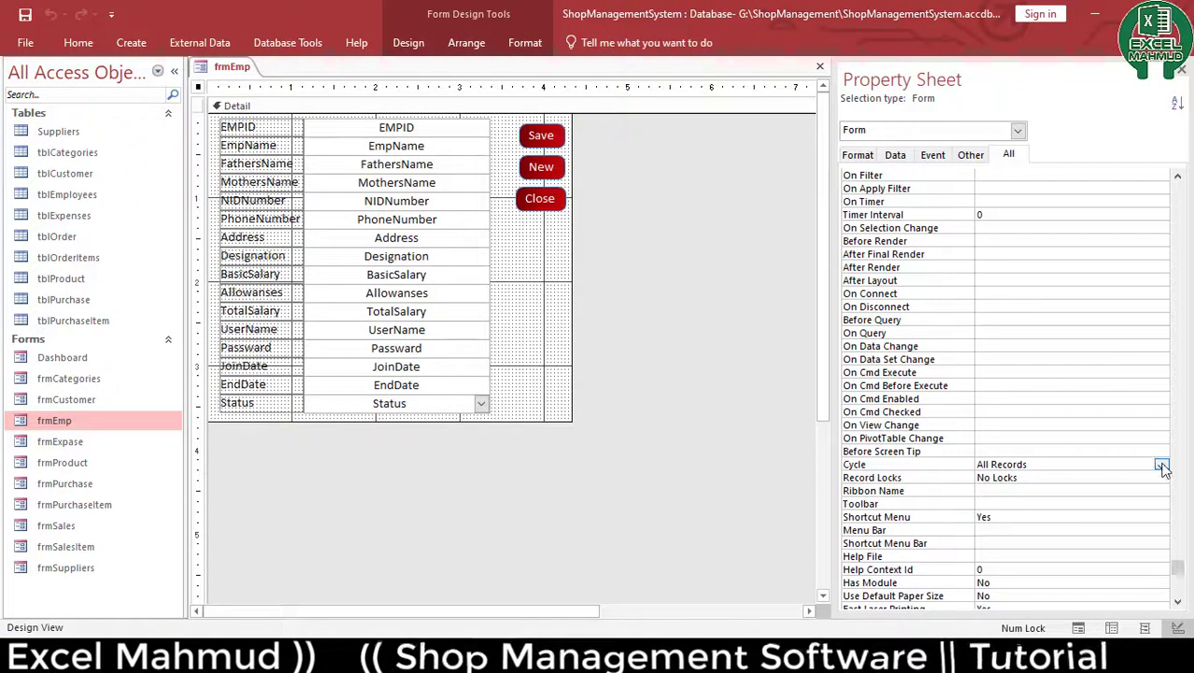
left_click(1161, 465)
left_click(1057, 492)
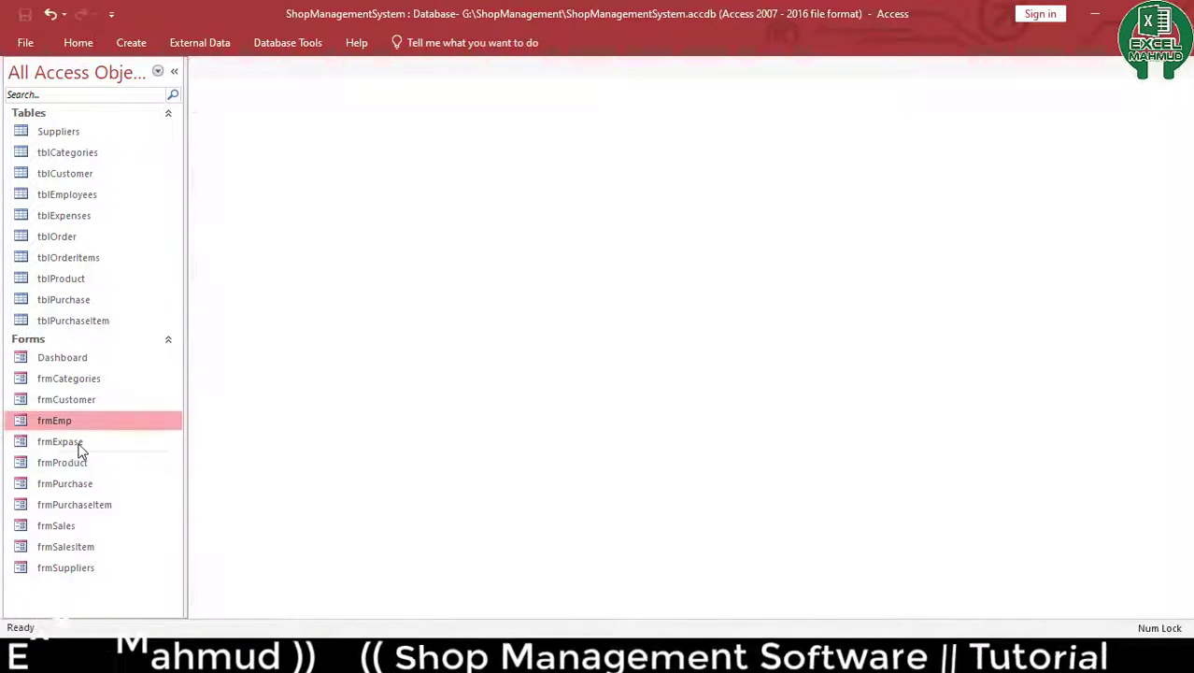
Open frmProduct in Design View and set the form's Cycle property to Current Record
left_click(80, 445)
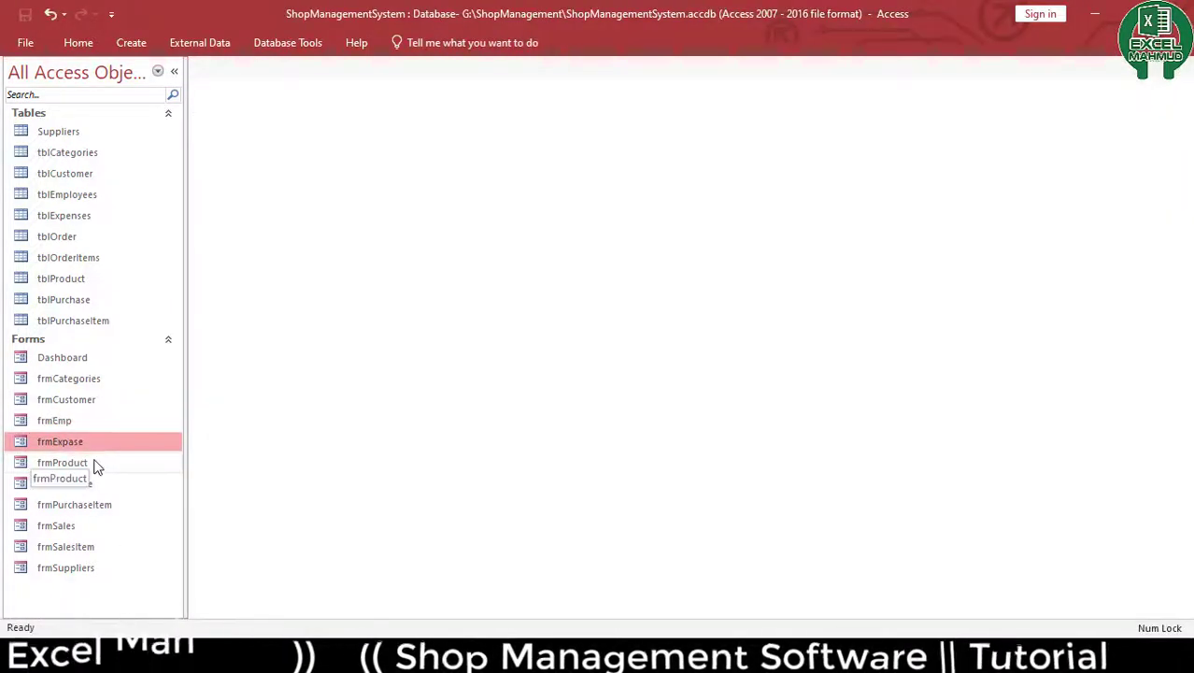
right_click(67, 463)
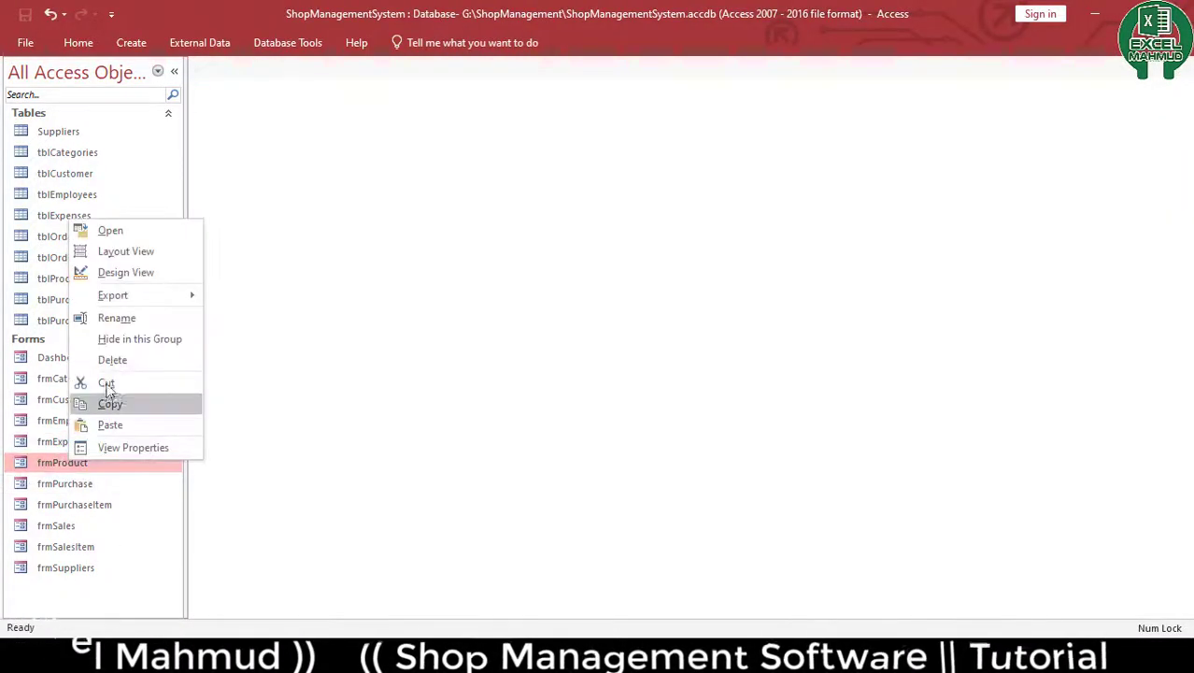
left_click(117, 272)
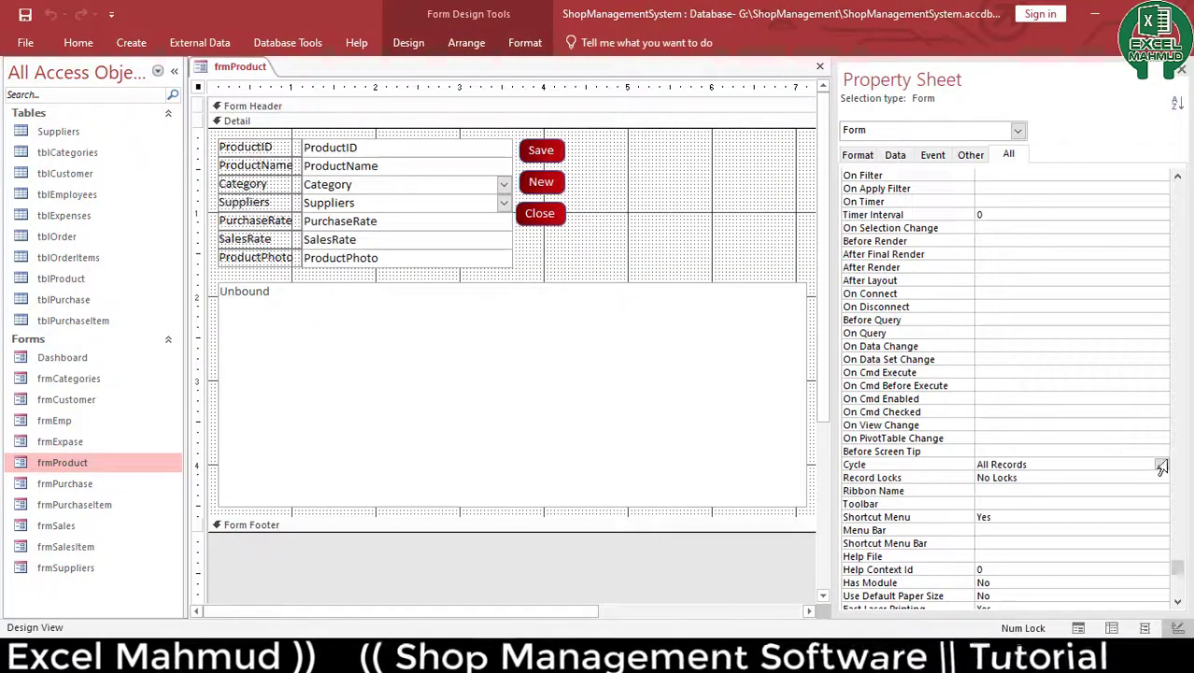
left_click(1162, 465)
left_click(1014, 490)
left_click(624, 446)
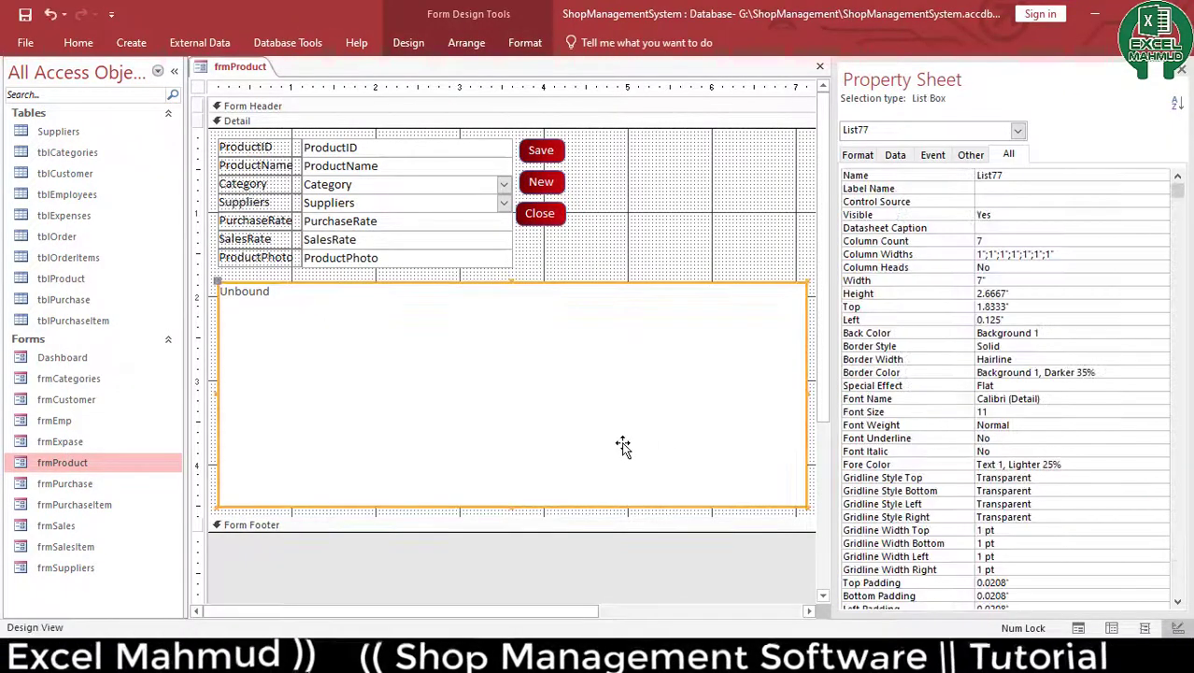
Open frmSuppliers in Design View, set its Cycle property to Current Record, and close both frmSuppliers and frmProduct
left_click(75, 505)
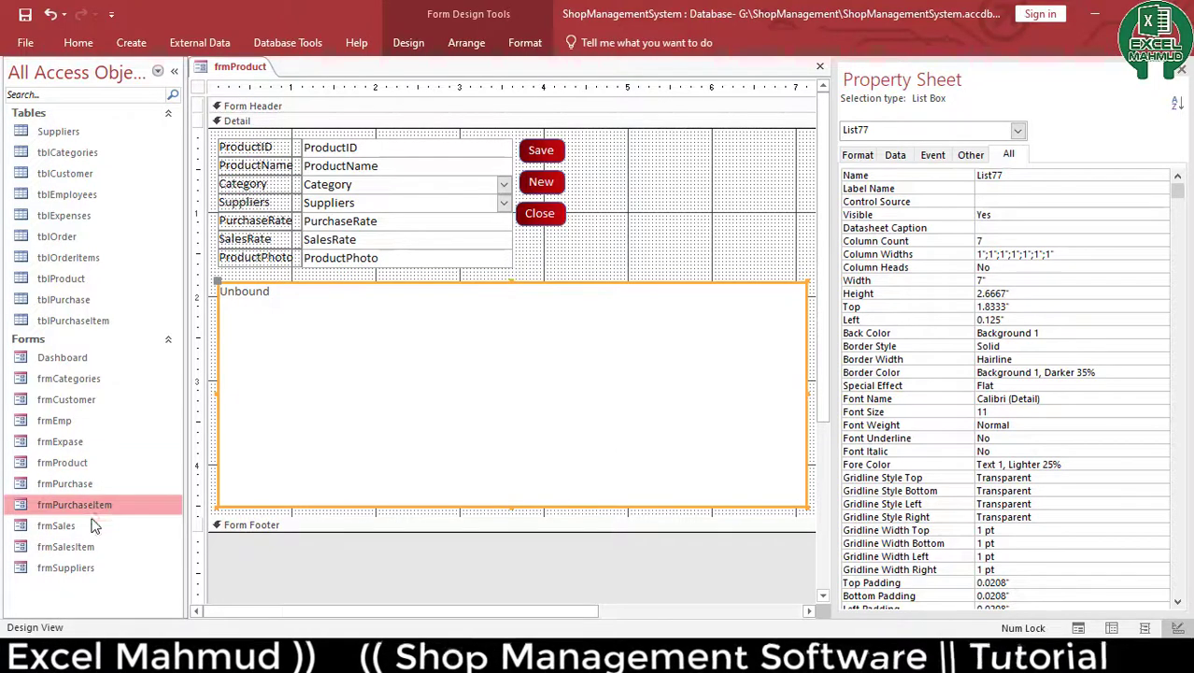
right_click(84, 576)
left_click(138, 381)
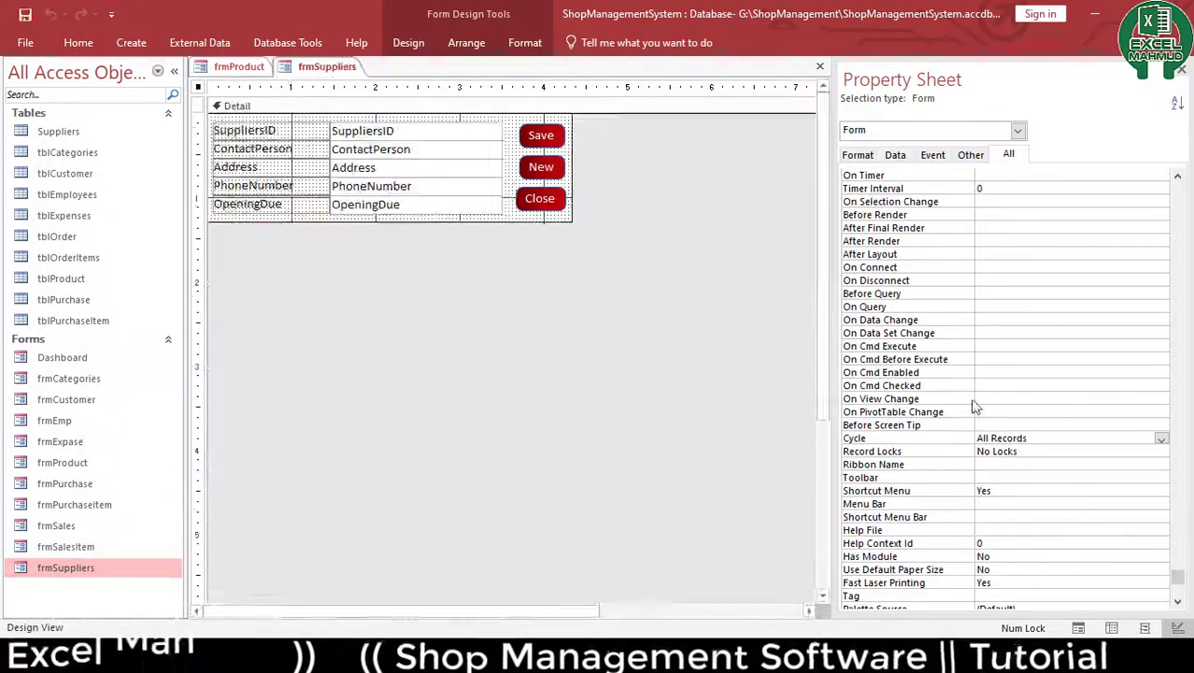
left_click(1162, 438)
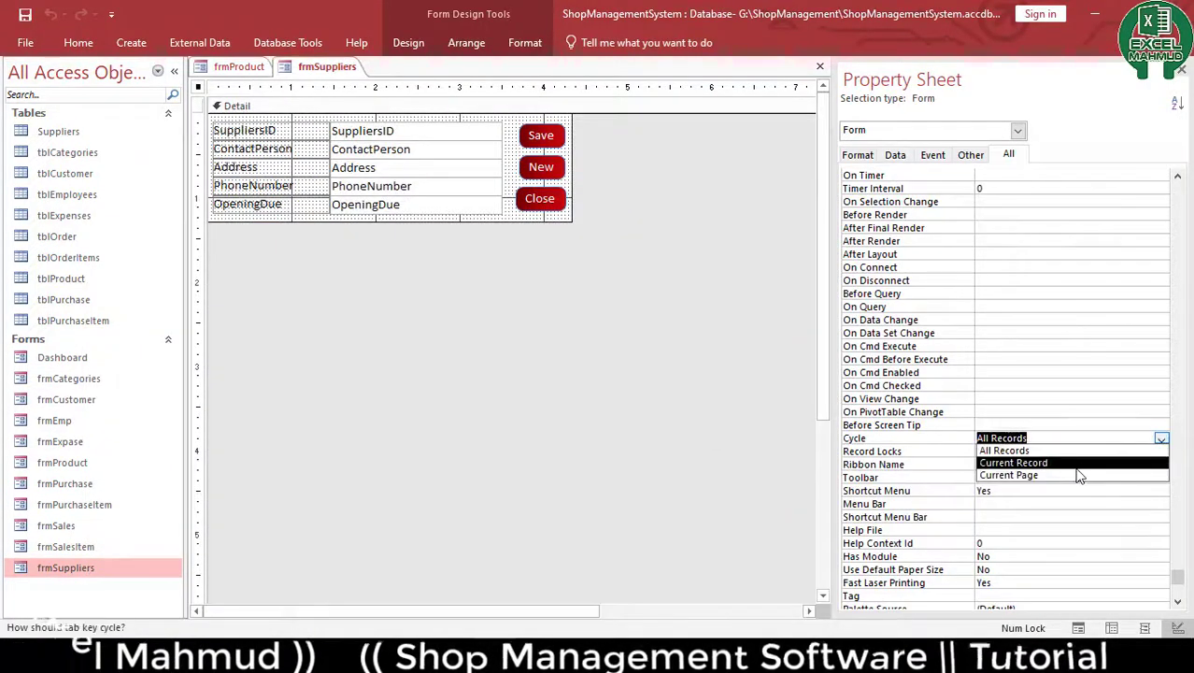
left_click(1077, 464)
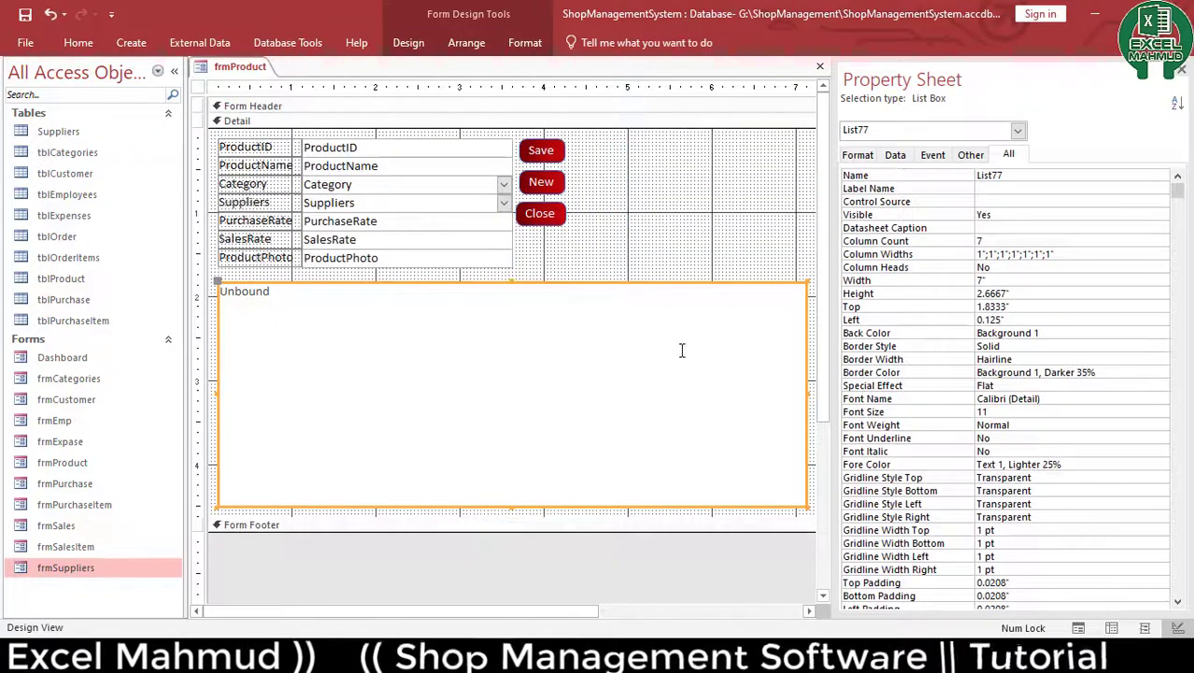
key("ctrl+w")
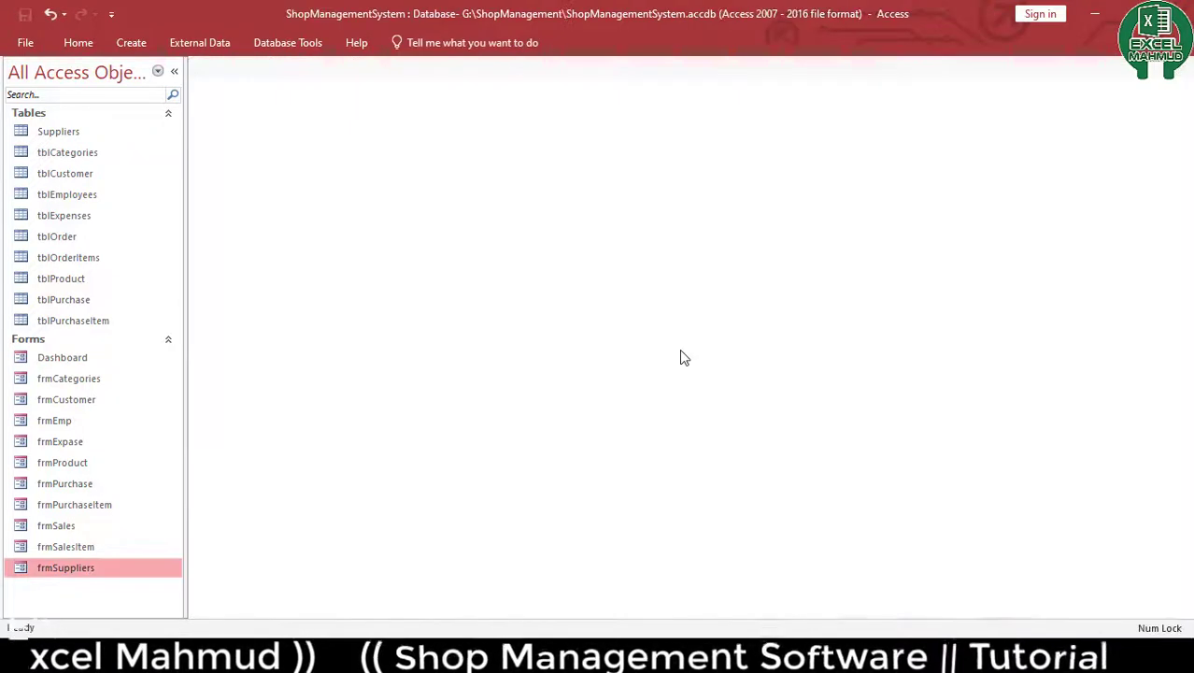
Reopen frmSales in Design View and arrange all order fields, OrderID through ReceiveAmount, with their labels in a stacked layout
right_click(44, 533)
left_click(136, 347)
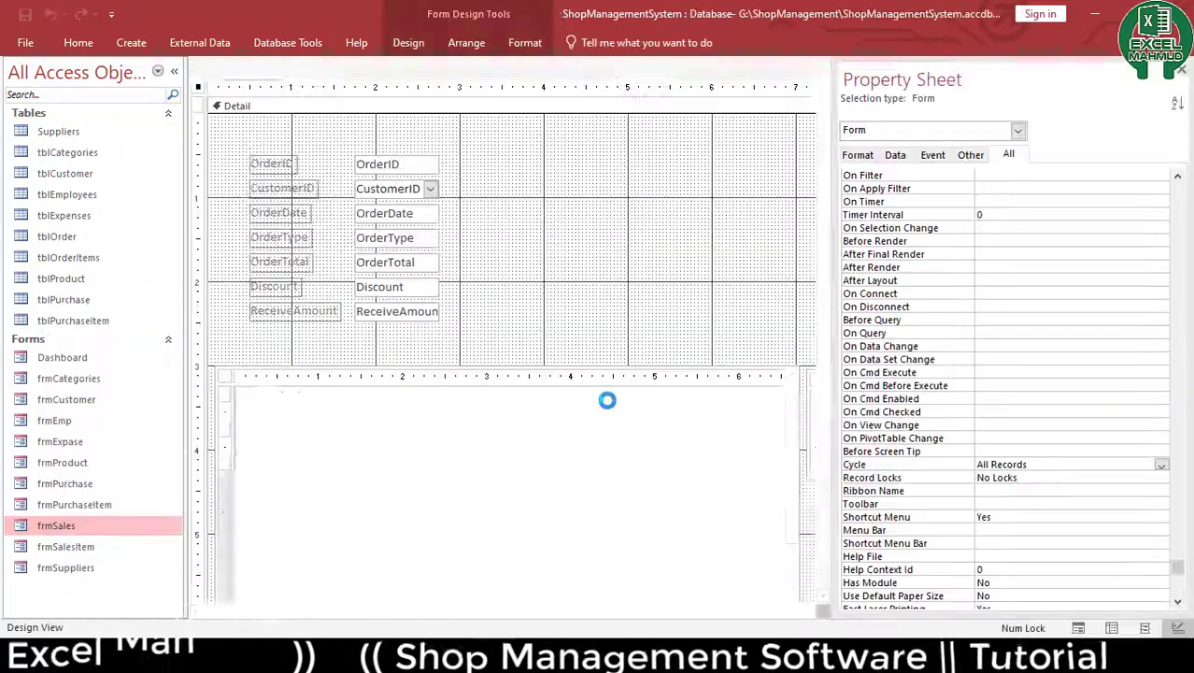
left_click(1181, 77)
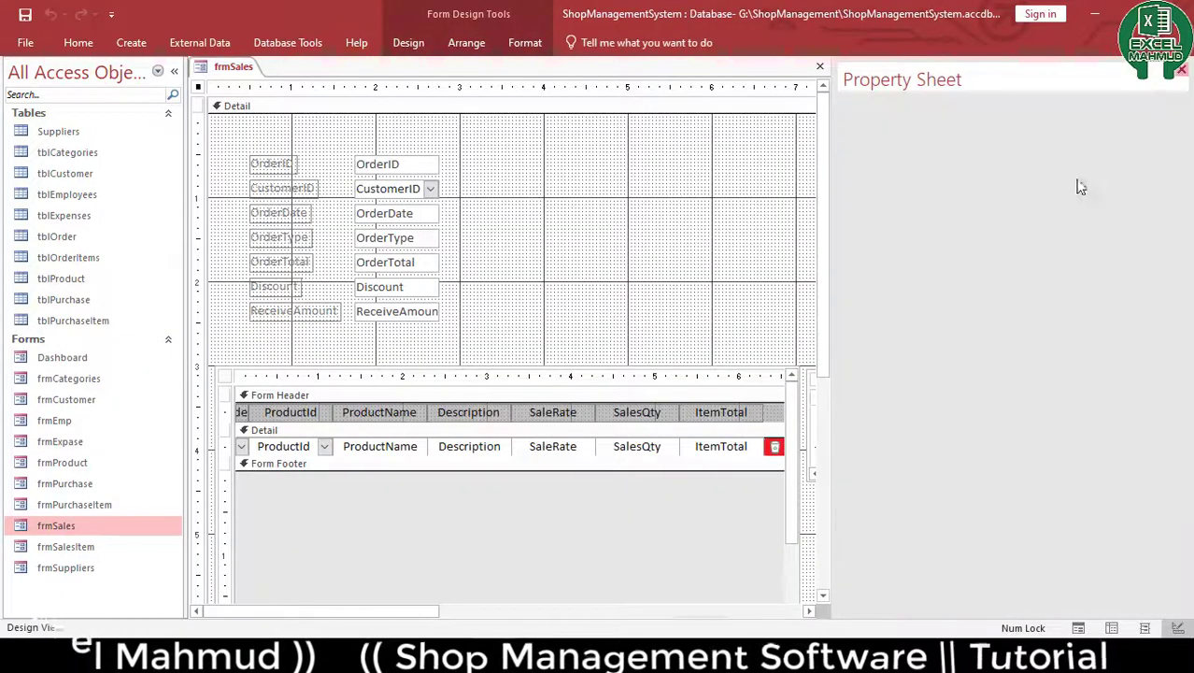
left_click(422, 295)
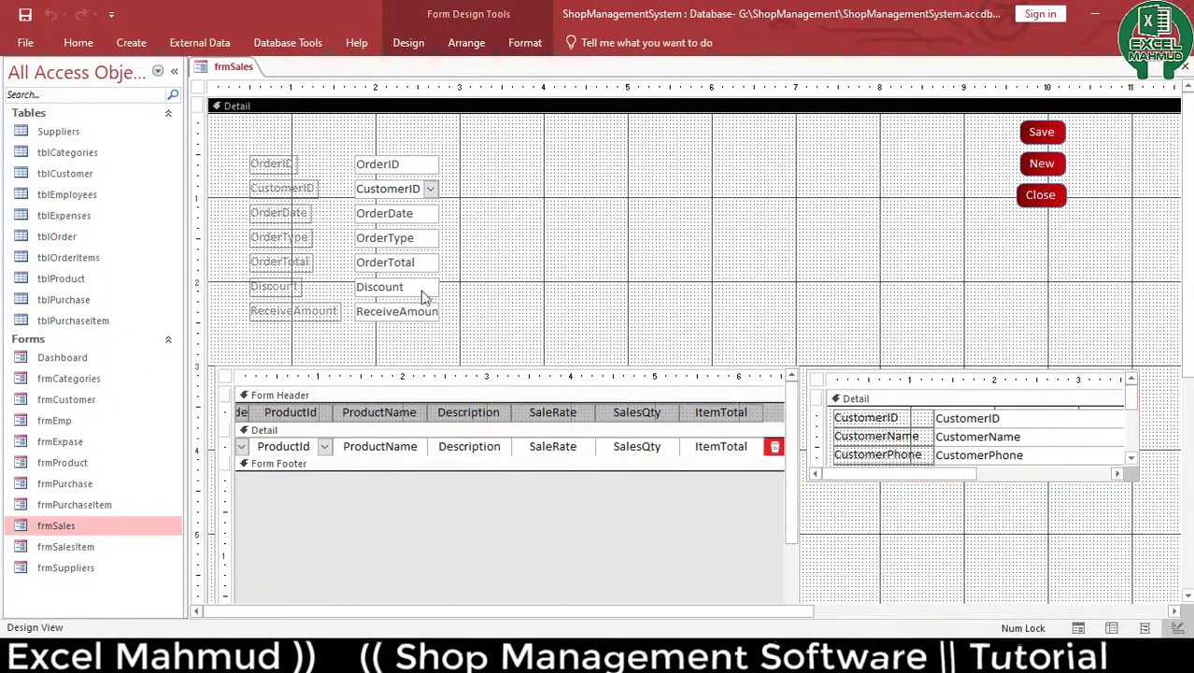
left_click_drag(443, 131, 265, 339)
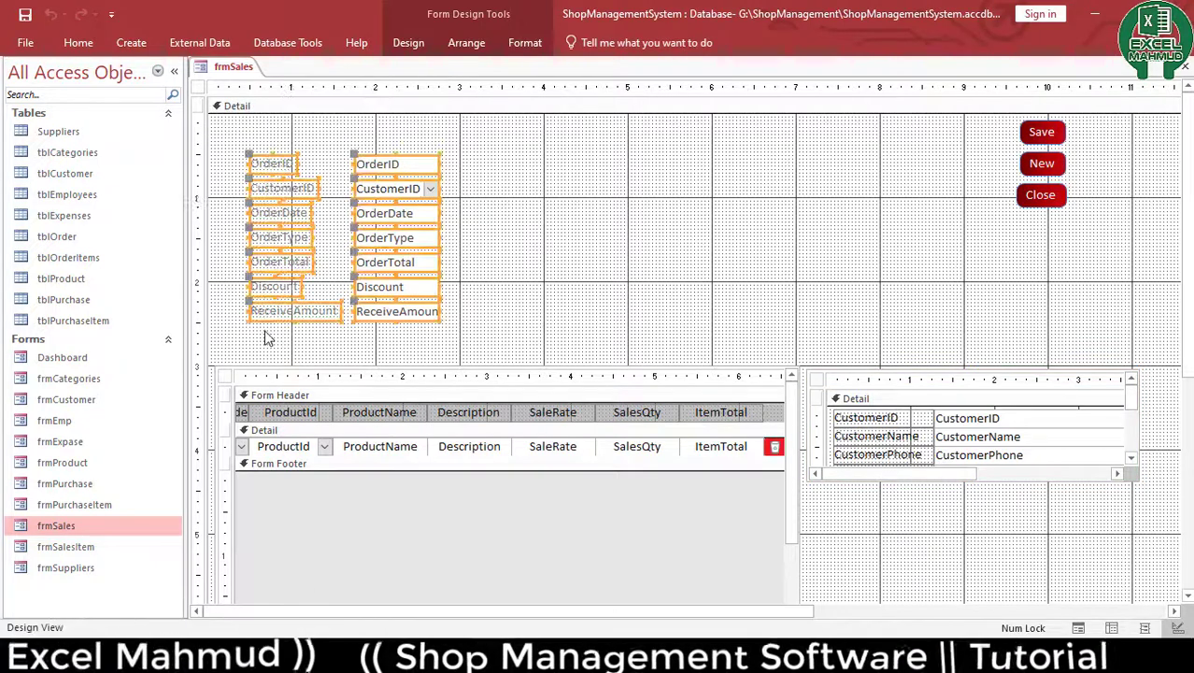
left_click(461, 44)
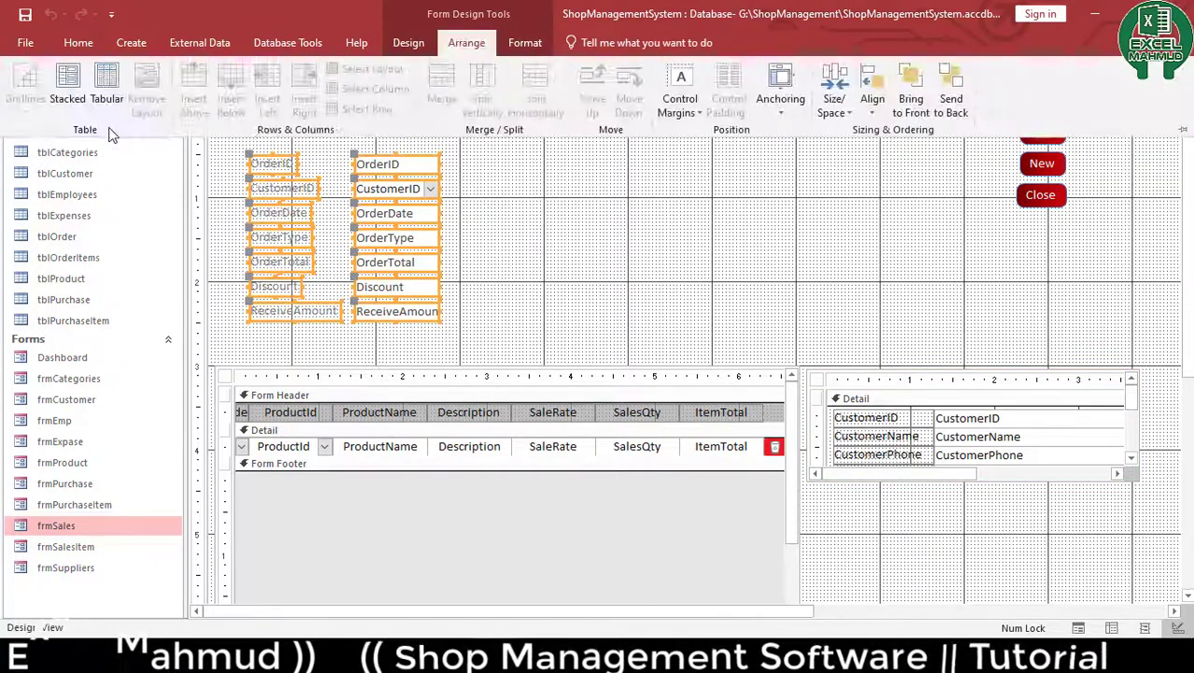
left_click(67, 86)
left_click(618, 225)
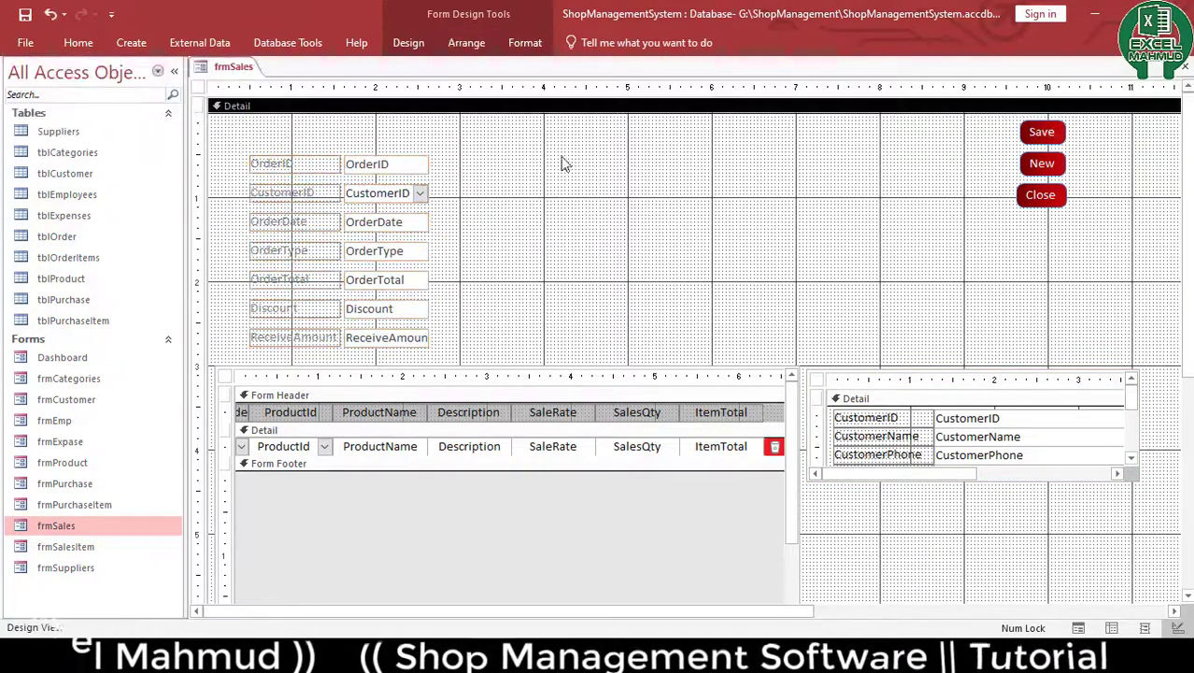
Set the top, bottom, left and right padding of all stacked order fields and labels to 0
left_click_drag(557, 149, 256, 364)
double_click(531, 222)
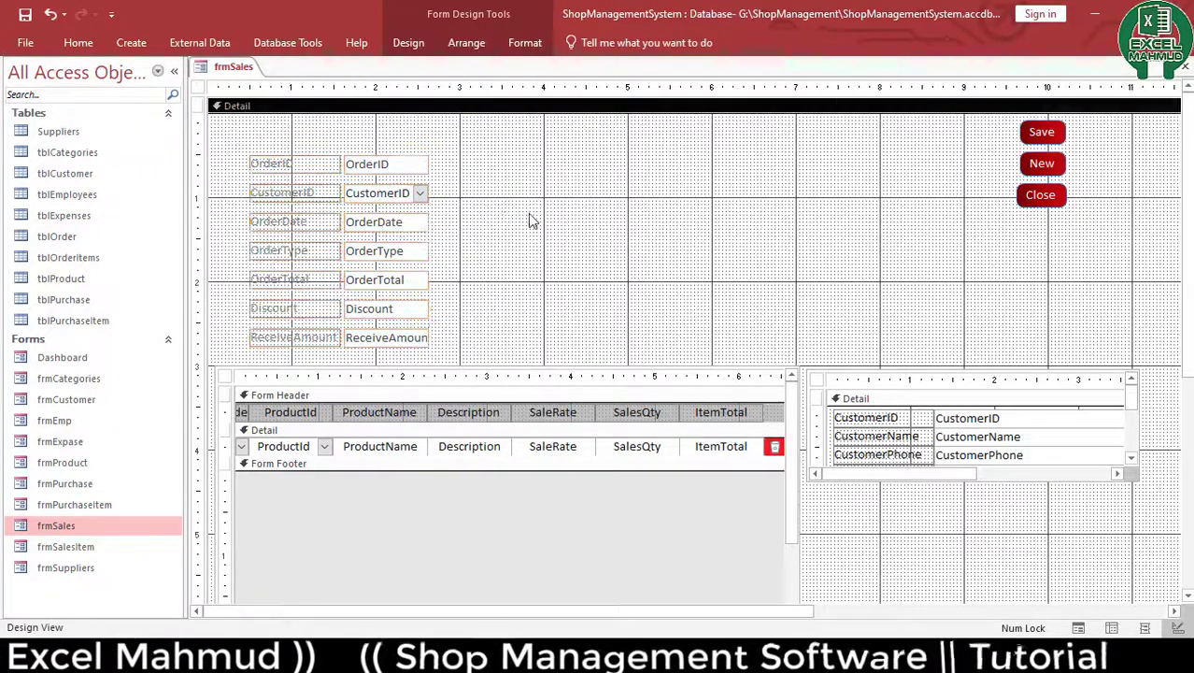
left_click_drag(478, 144, 267, 367)
scroll(1047, 365, "down", 3)
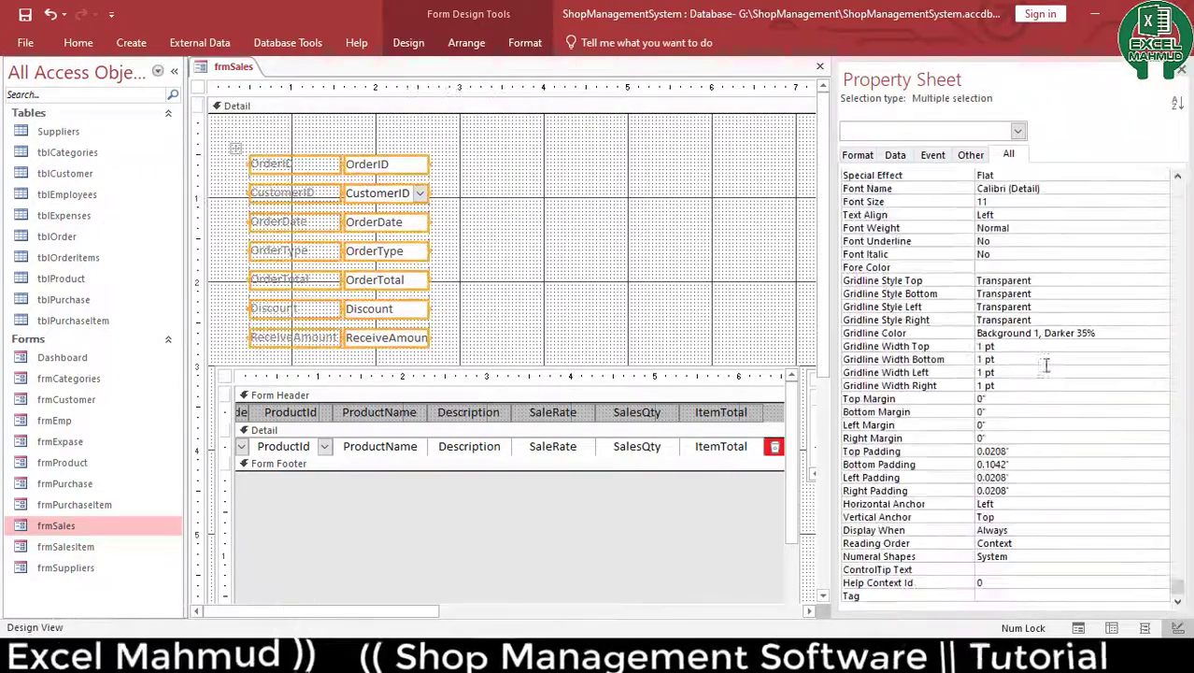
type("0")
key("Return")
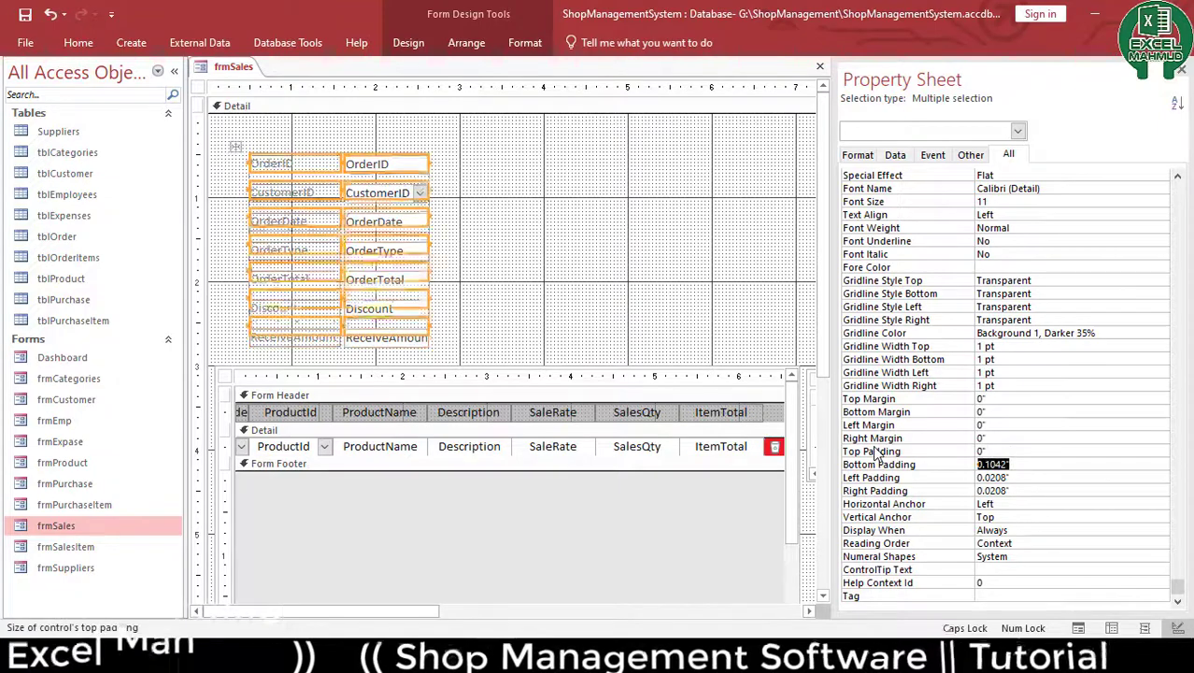
type("0")
key("Return")
type("0")
key("Return")
type("0")
key("Return")
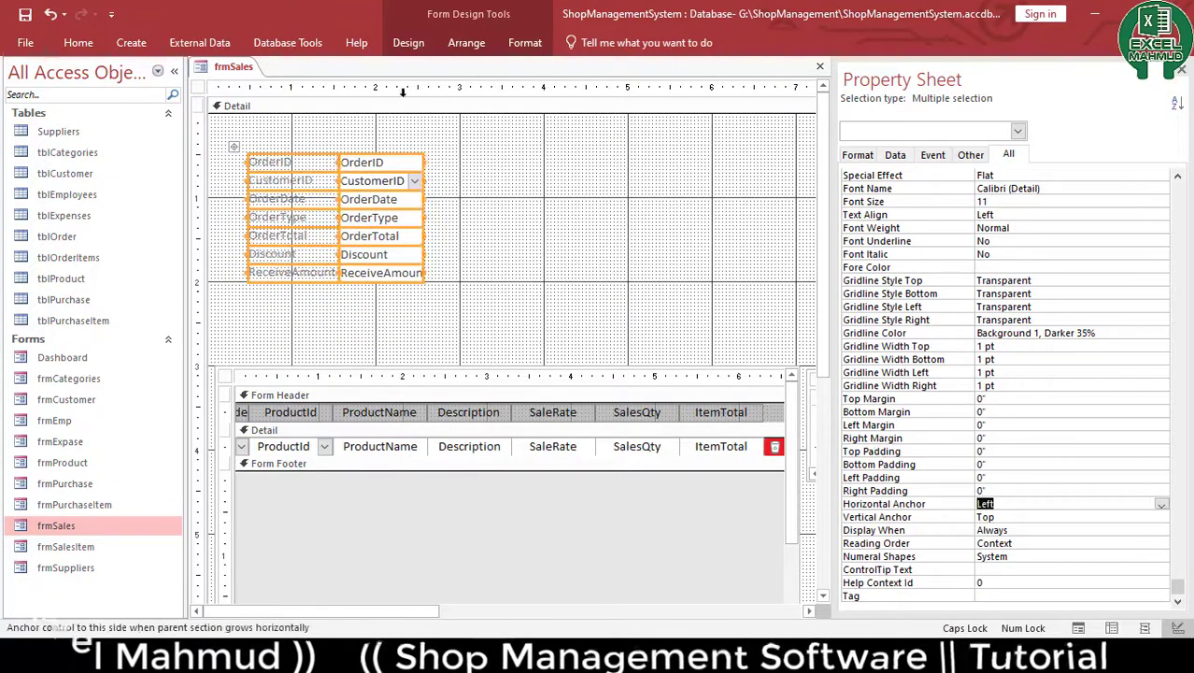
Set the font colour of all stacked order fields and labels to Text 1, Lighter 5%
left_click(500, 51)
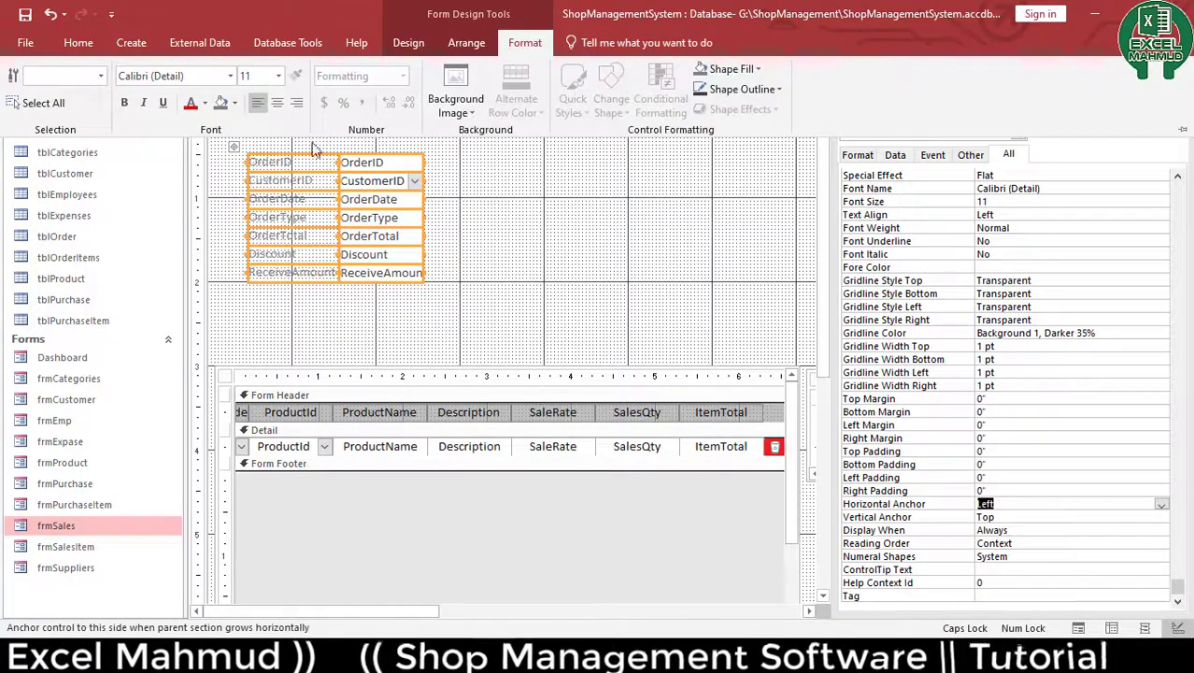
left_click(203, 103)
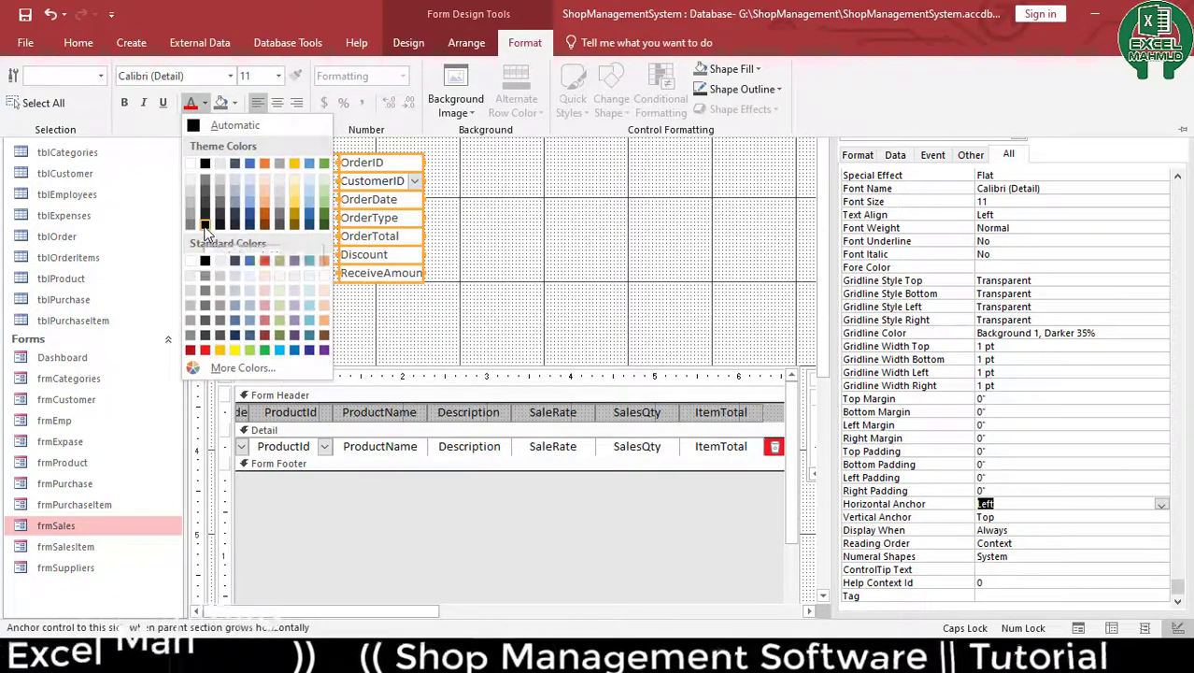
left_click(204, 222)
left_click(446, 308)
Widen the text box column of the stacked order fields so the full ReceiveAmount name fits
left_click_drag(455, 302, 408, 200)
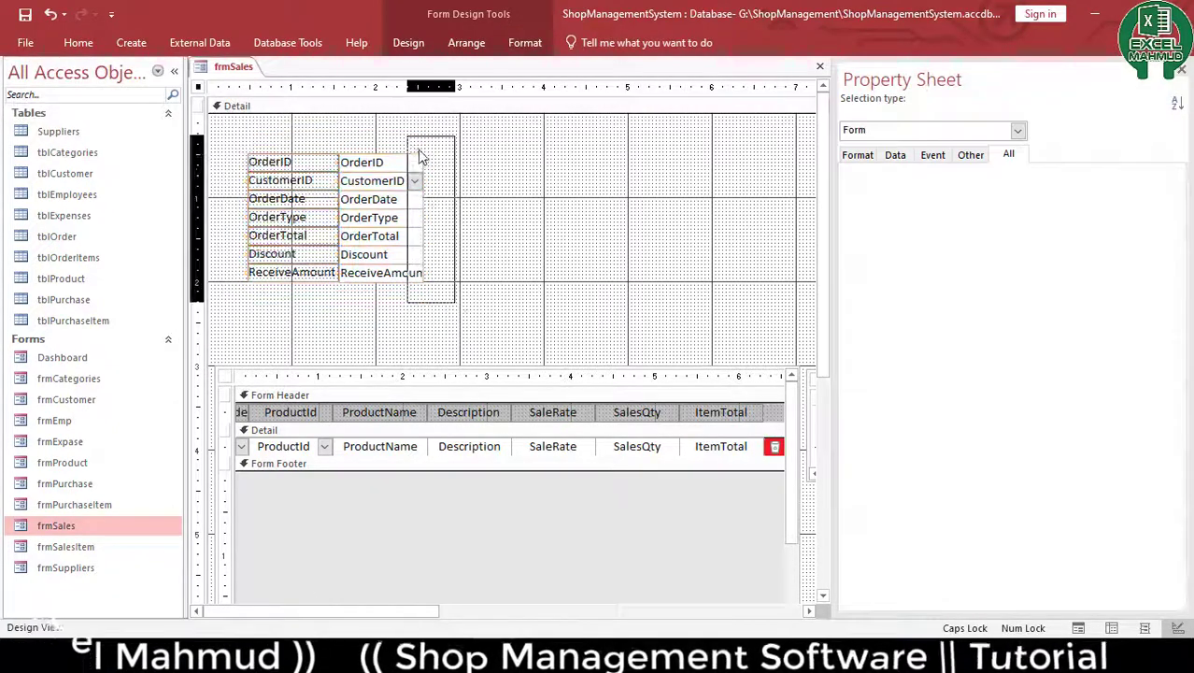
left_click_drag(420, 156, 418, 157)
left_click_drag(507, 190, 509, 190)
Remove the stacked layout from all order fields and labels so they can be placed individually
left_click_drag(502, 291, 277, 155)
right_click(328, 187)
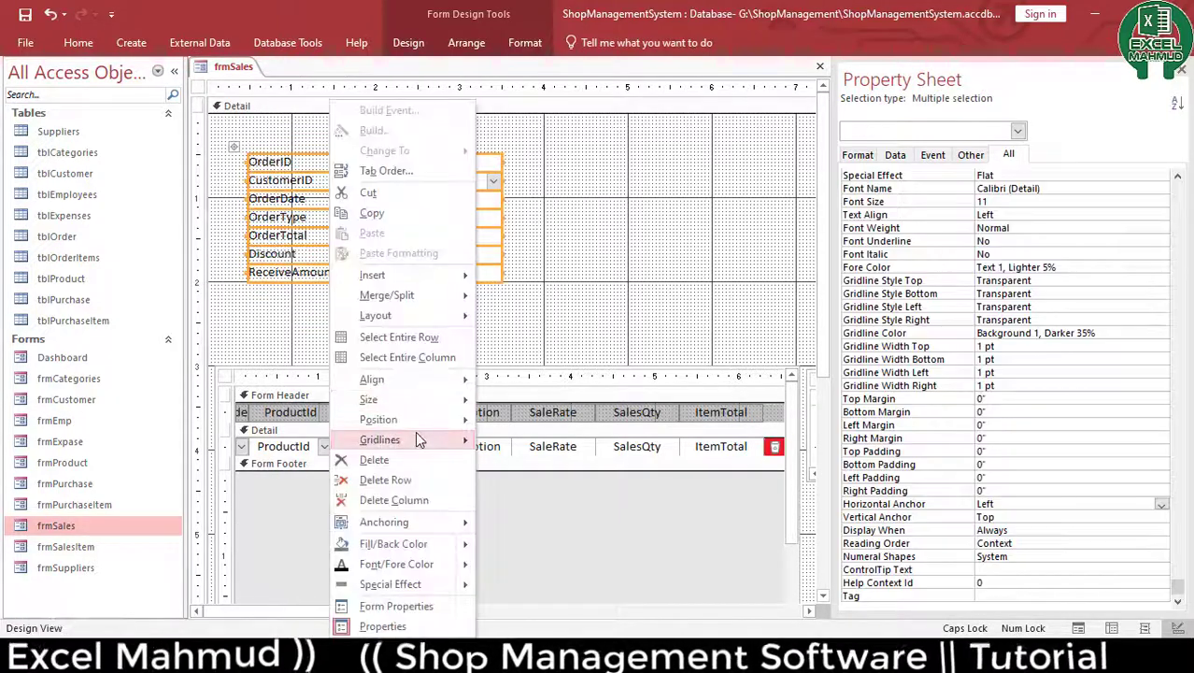
mouse_move(459, 315)
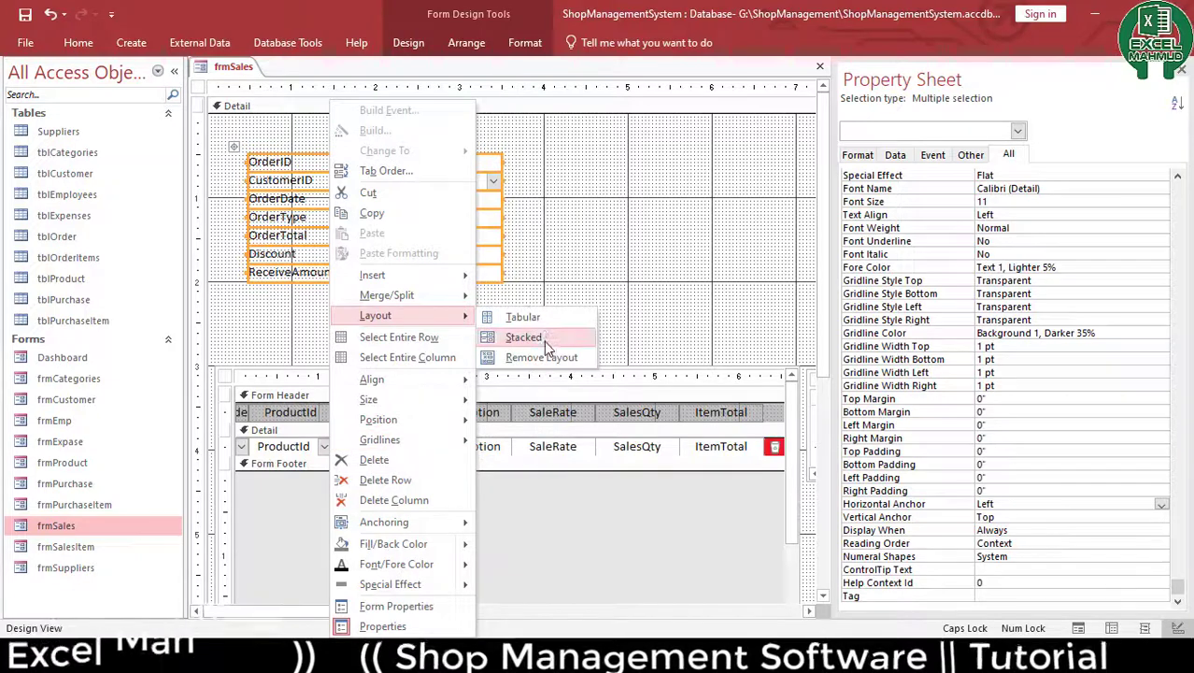
left_click(542, 358)
left_click_drag(474, 311, 416, 298)
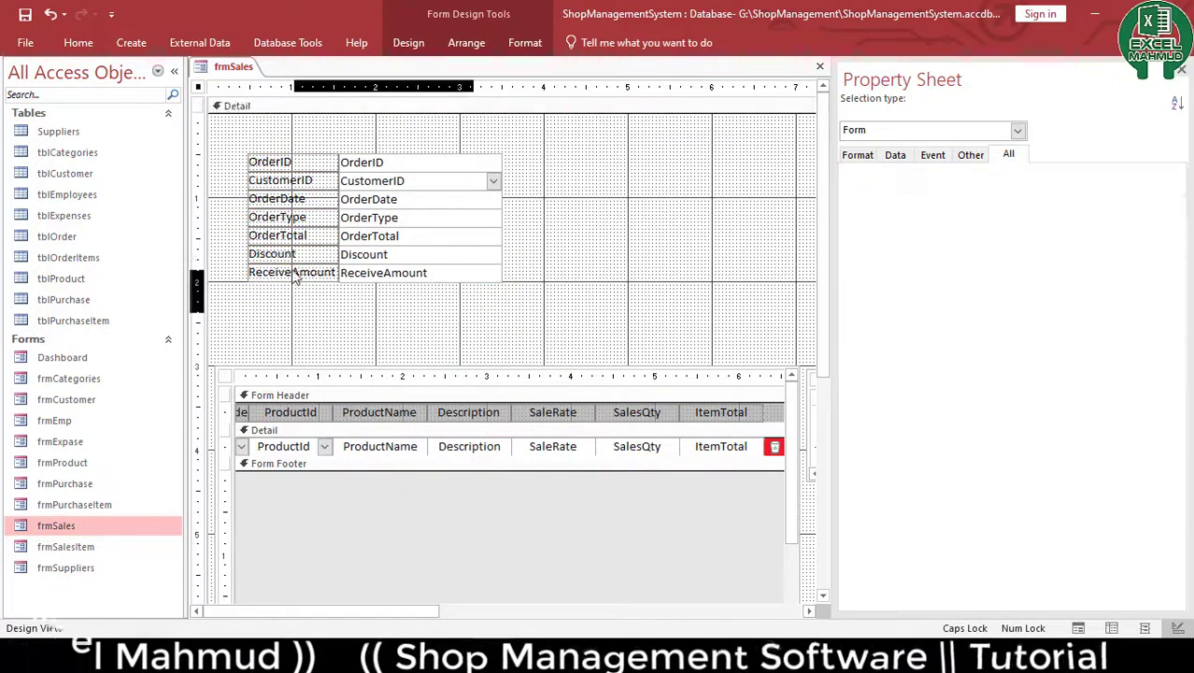
left_click_drag(287, 265, 286, 263)
Move the sales item subform up to just below the ReceiveAmount field
left_click(472, 367)
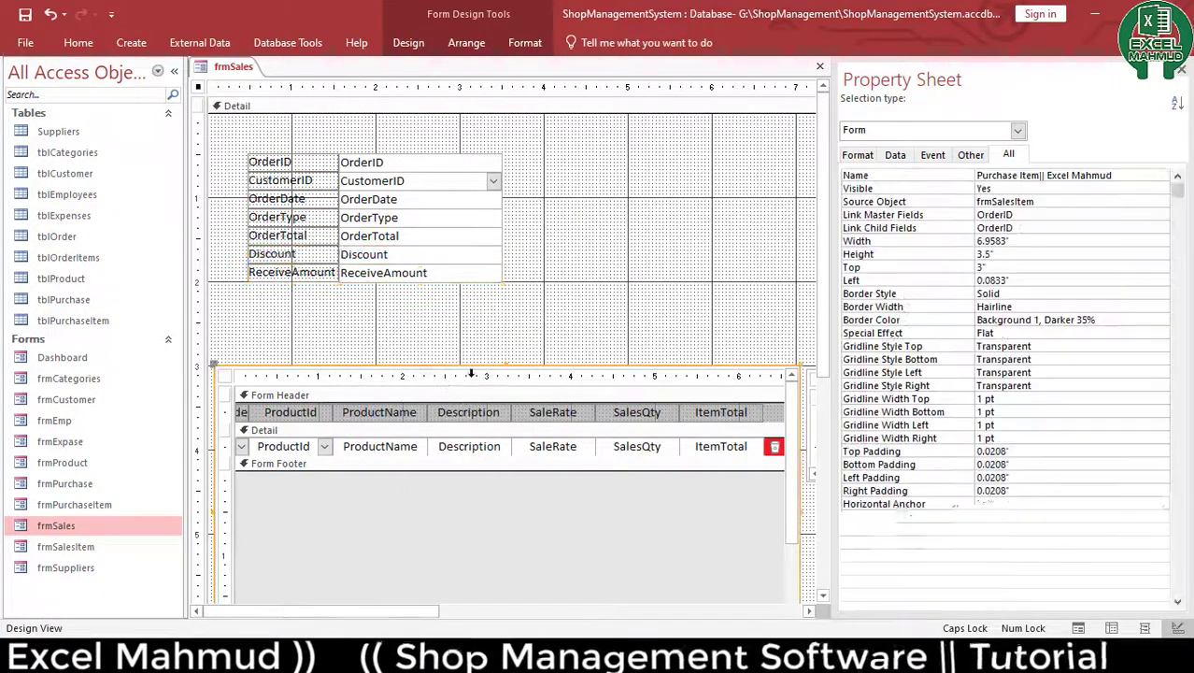
left_click_drag(476, 367, 509, 323)
left_click(567, 226)
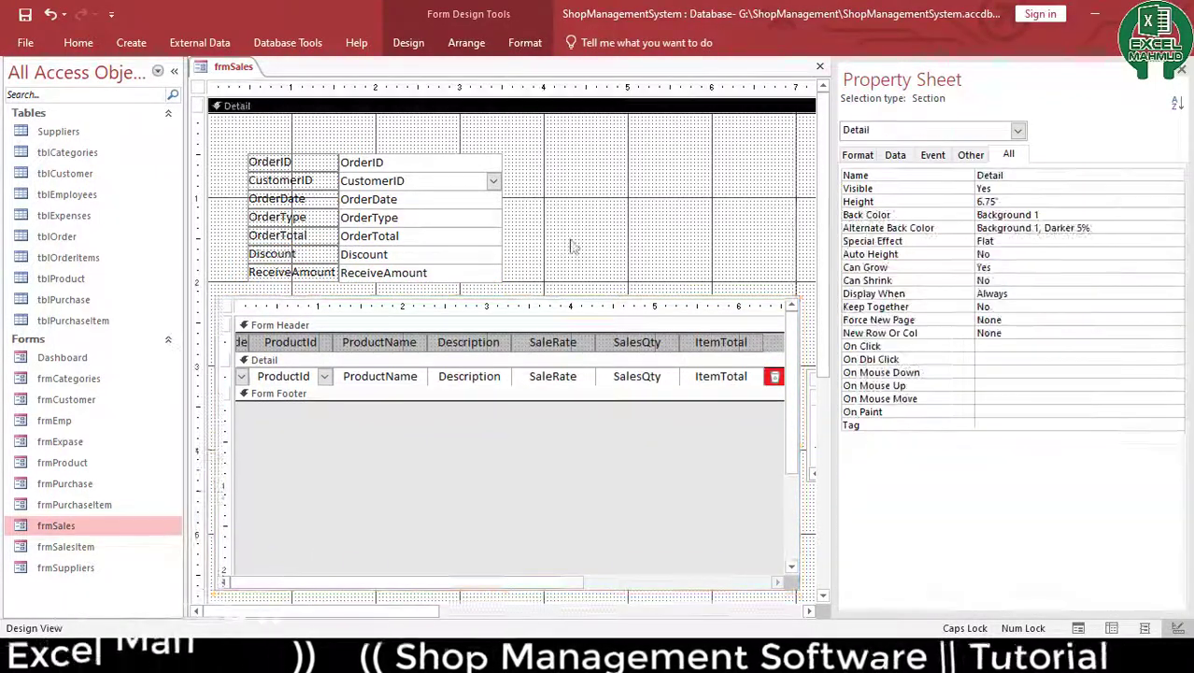
Move OrderID with its label to the top of the Detail section and place CustomerID to the right of the order fields
left_click_drag(552, 157, 338, 122)
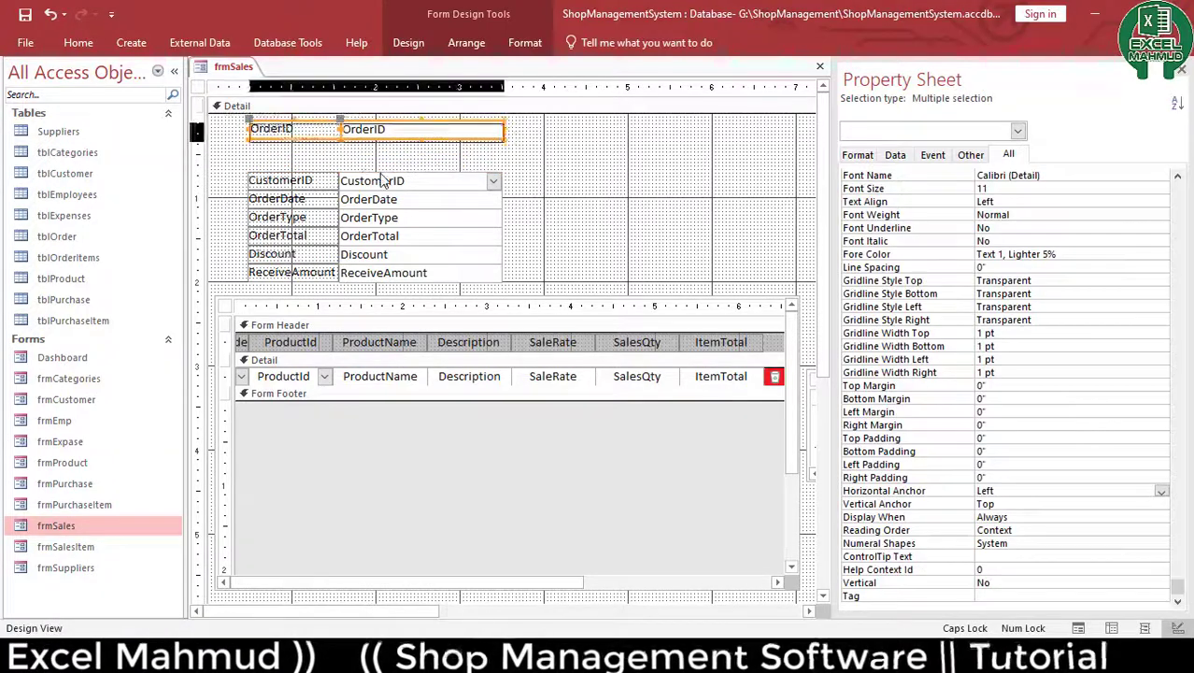
left_click_drag(537, 159, 633, 153)
left_click(615, 204)
Move the OrderDate field and its label up to just below OrderID
left_click_drag(326, 175, 373, 198)
key("Up")
key("Up")
key("Up")
key("Up")
key("Up")
key("Up")
key("Up")
key("Up")
key("Up")
key("Up")
key("Up")
key("Up")
key("Up")
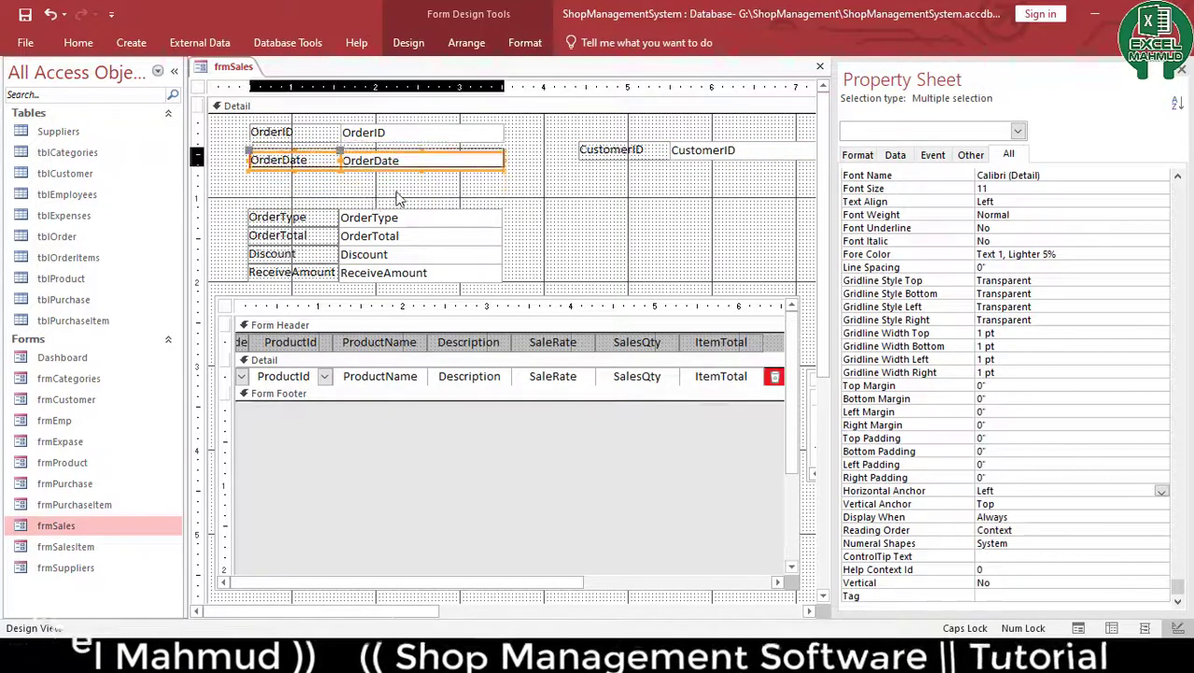
Move the OrderType field and its label to directly above CustomerID
left_click(565, 227)
left_click_drag(266, 199, 696, 127)
left_click(624, 234)
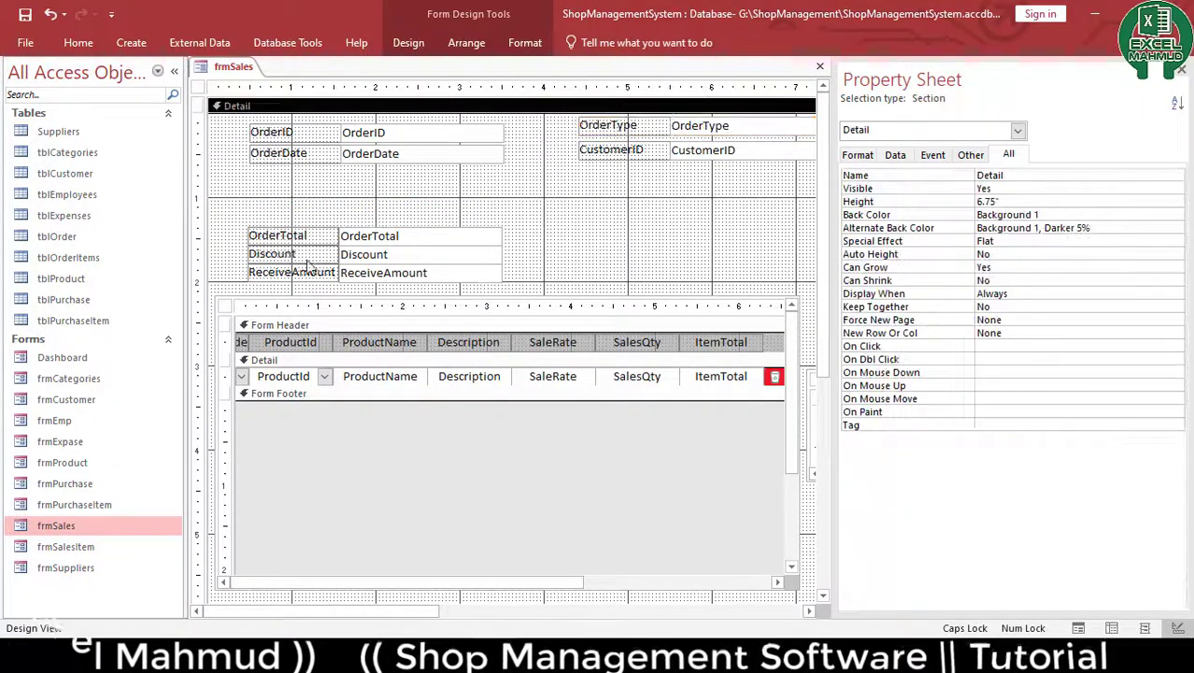
Delete the OrderTotal field together with its label from the form
left_click_drag(268, 208, 374, 239)
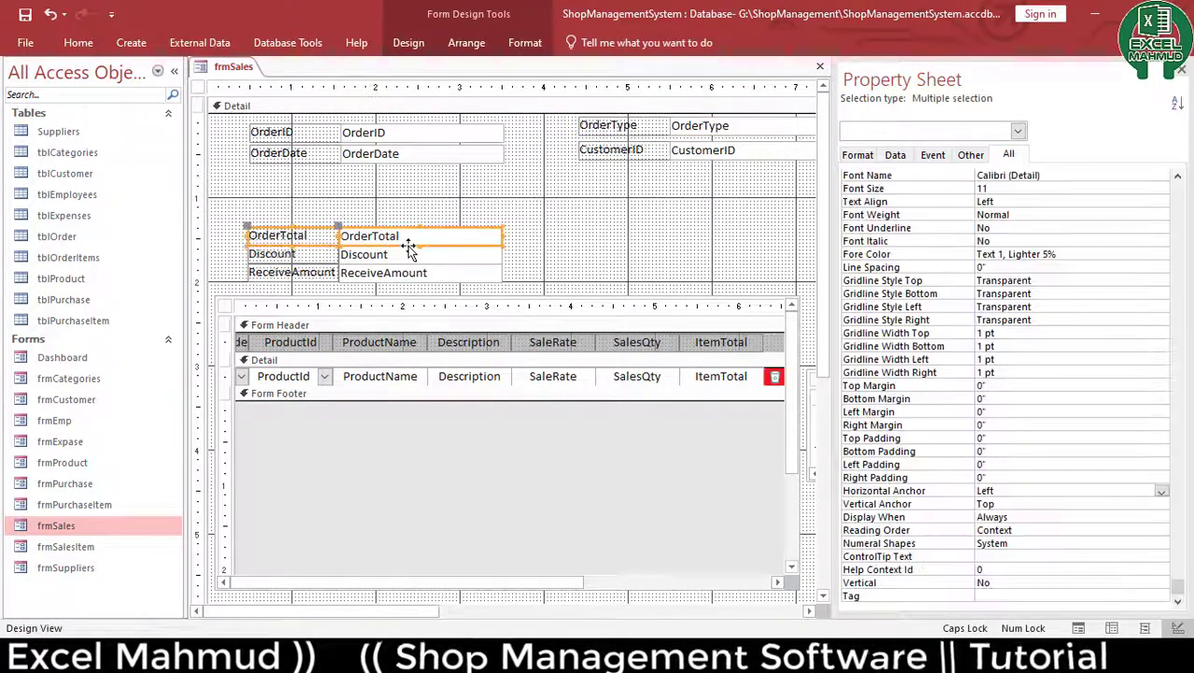
key("Delete")
Move the Discount and ReceiveAmount fields with their labels below the sales item subform
left_click(299, 254)
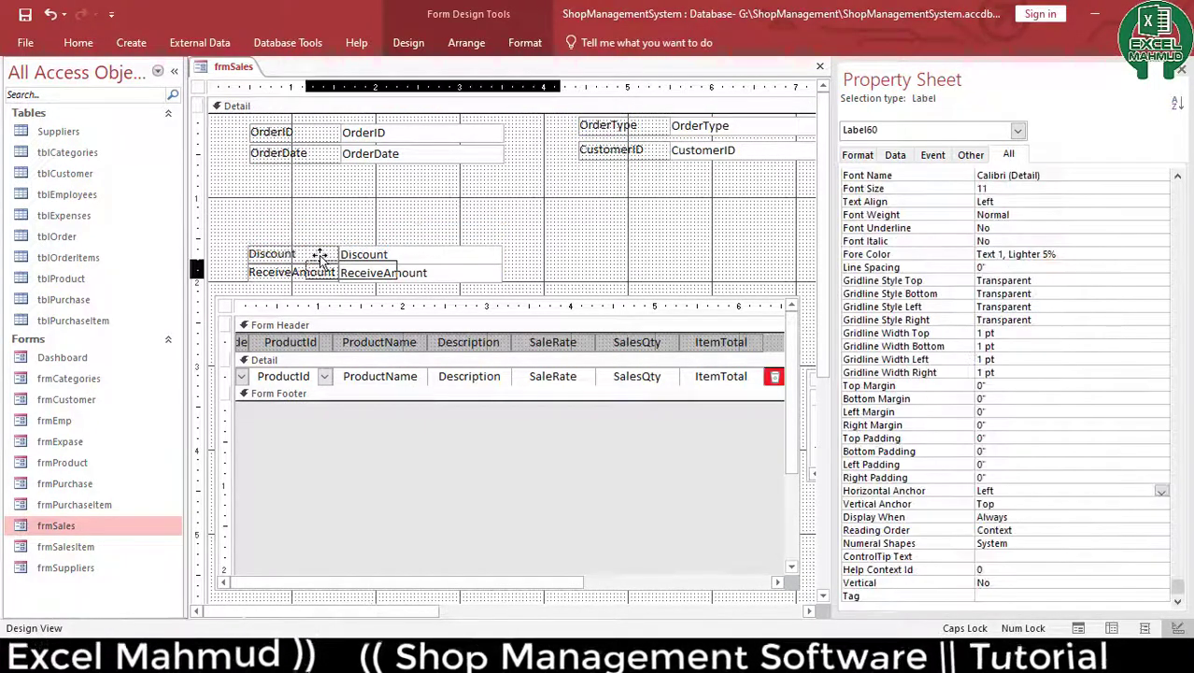
left_click(376, 221)
left_click_drag(353, 220, 327, 277)
scroll(364, 243, "down", 3)
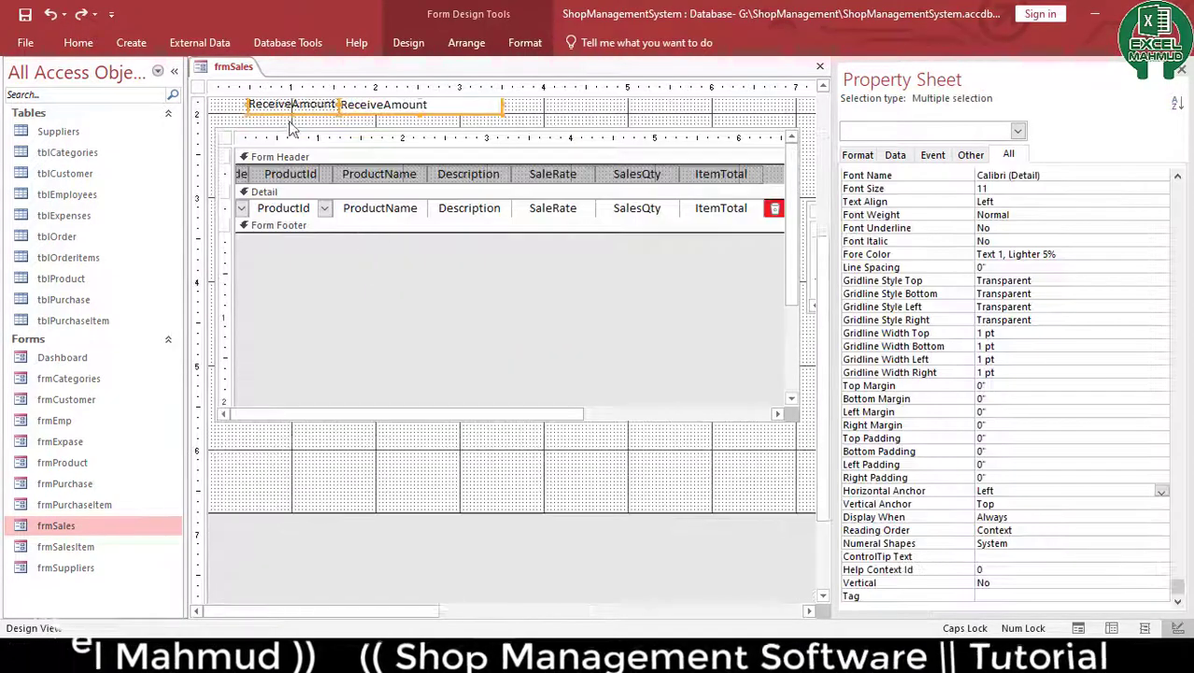
left_click_drag(290, 126, 512, 468)
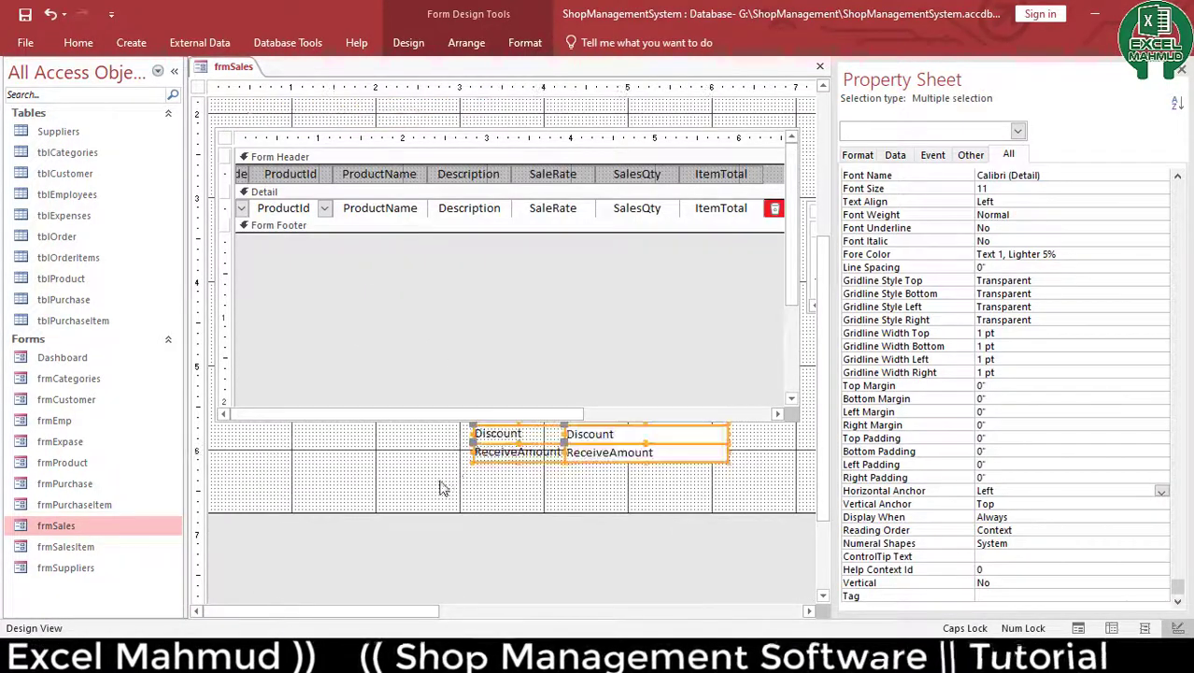
Move the sales item subform up below OrderDate, about 0.79" from the top and 0.125" from the left
scroll(444, 488, "up", 3)
left_click(440, 297)
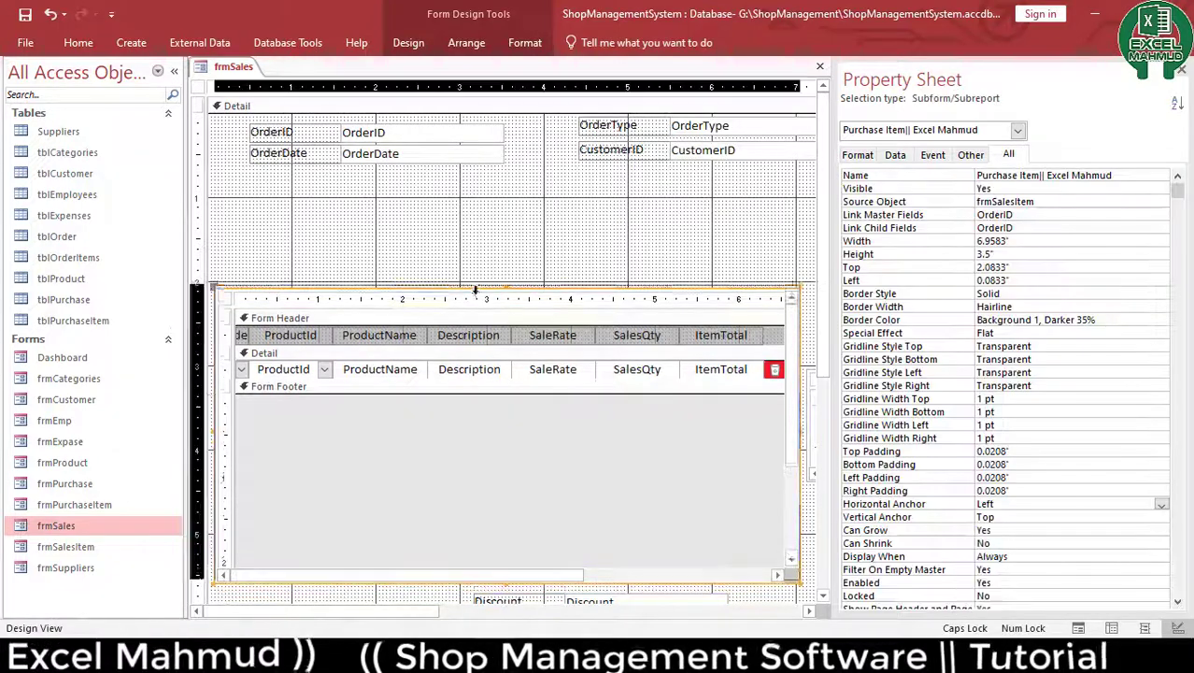
left_click_drag(475, 291, 483, 183)
left_click(440, 538)
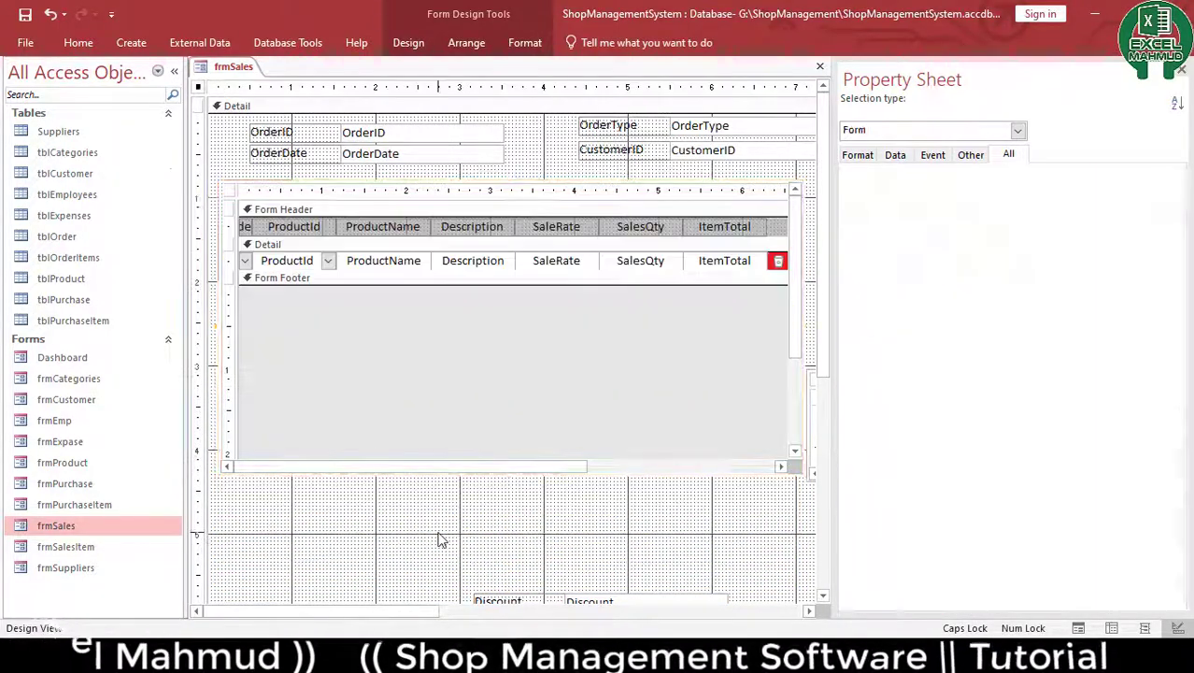
scroll(547, 459, "down", 5)
scroll(519, 448, "up", 5)
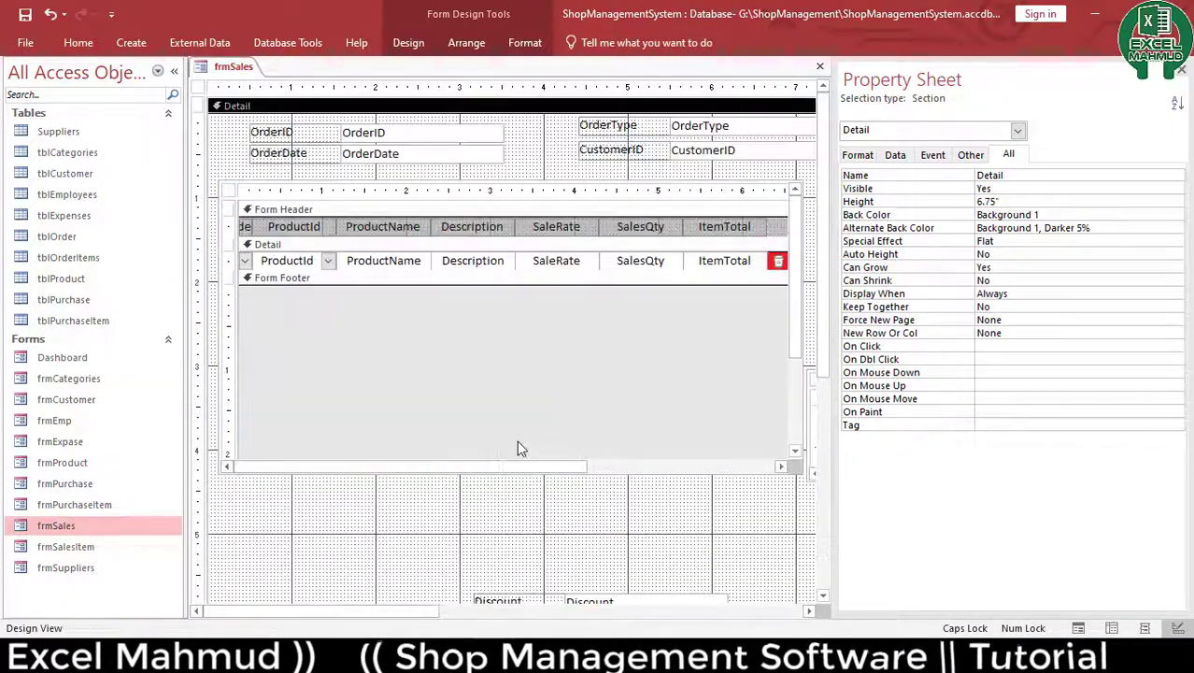
left_click(479, 473)
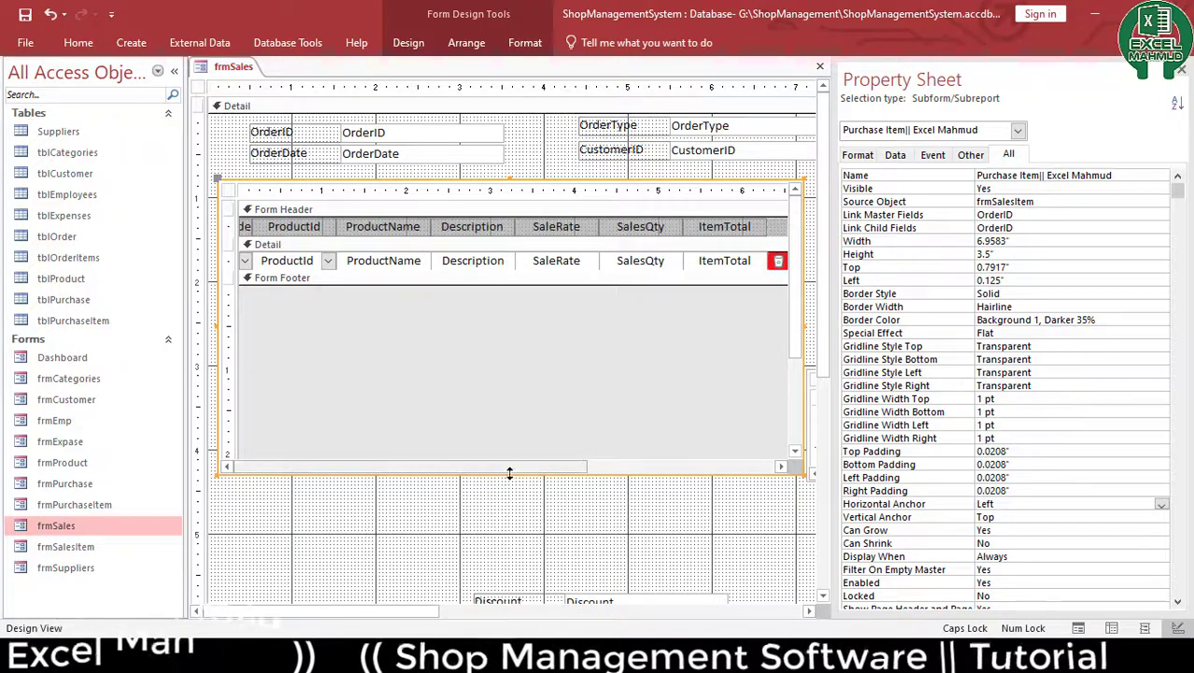
left_click(513, 480)
Move the customer subform up beside the sales item subform and shift the main form's Save, New and Close buttons right
left_click_drag(388, 612, 635, 611)
left_click(542, 380)
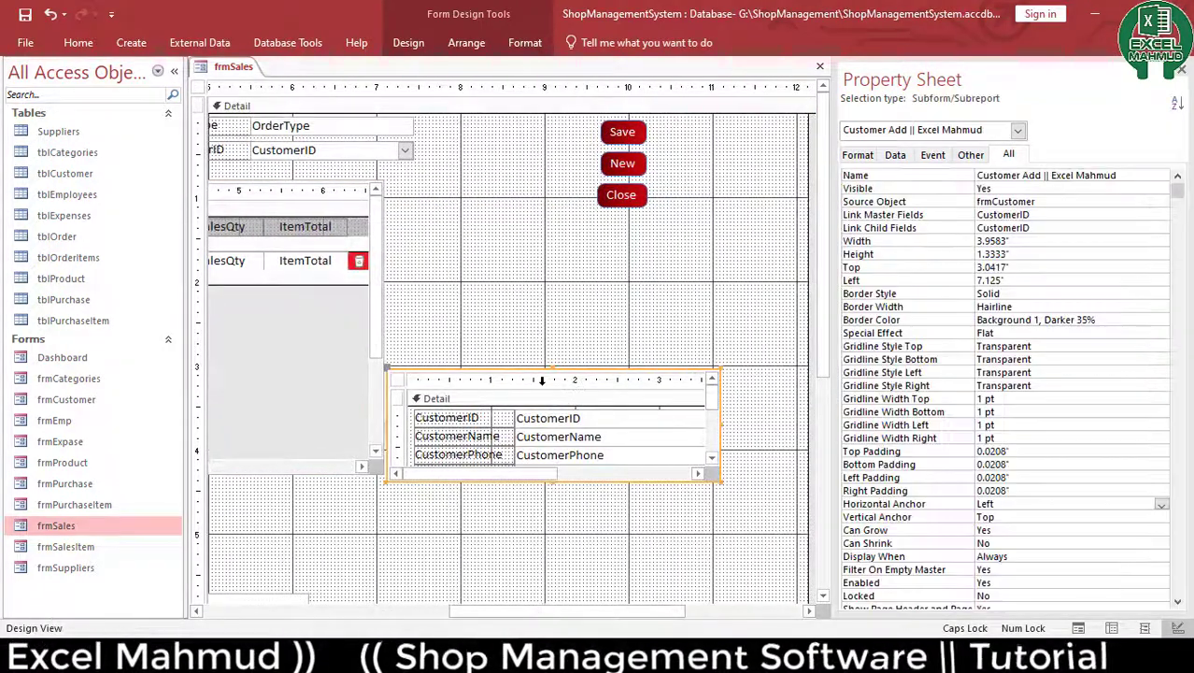
left_click_drag(539, 368, 546, 222)
left_click(668, 205)
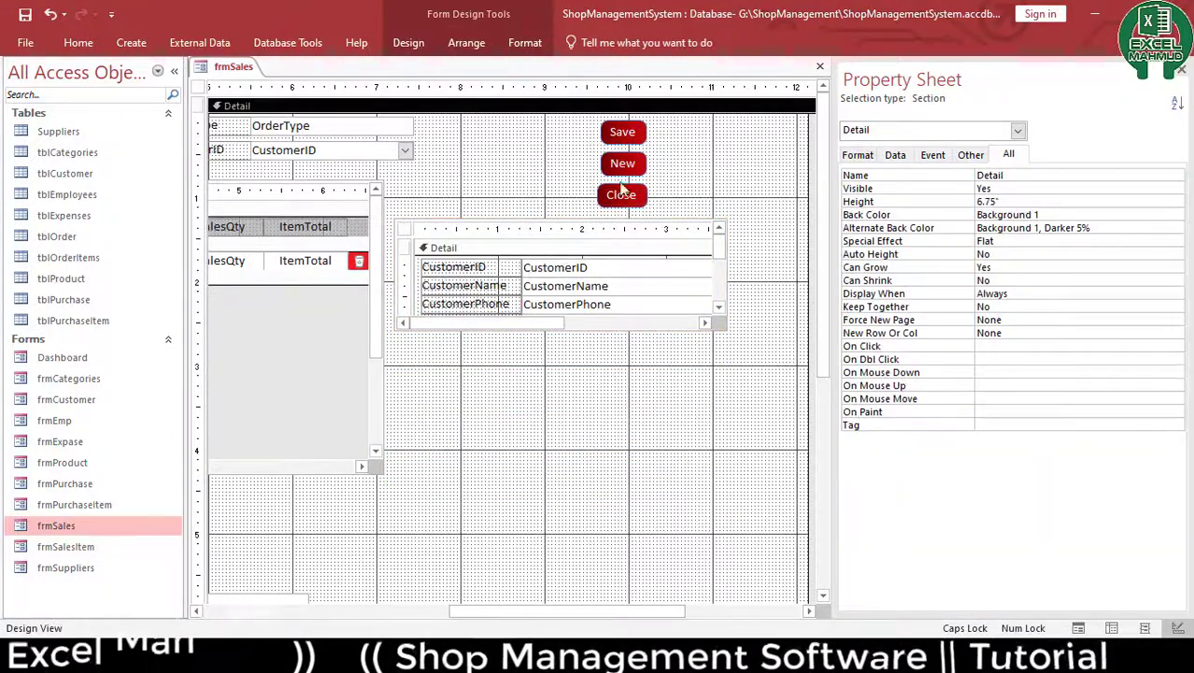
left_click_drag(669, 206, 754, 131)
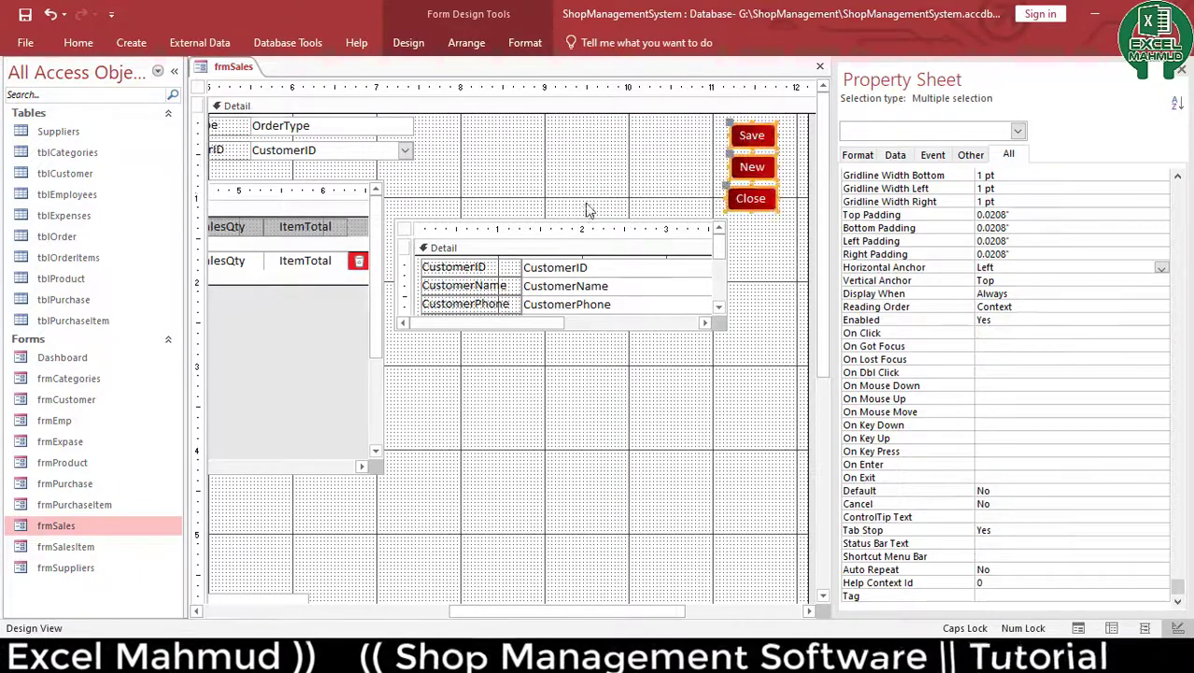
Nudge the customer subform up until its upper edge is nearly level with the sales item subform
left_click(562, 253)
key("Up")
key("Up")
key("Up")
key("Up")
key("Up")
key("Up")
key("Up")
key("Up")
key("Up")
key("Up")
key("Up")
key("Up")
key("Up")
key("Up")
key("Up")
key("Up")
key("Up")
key("Up")
key("Up")
key("Up")
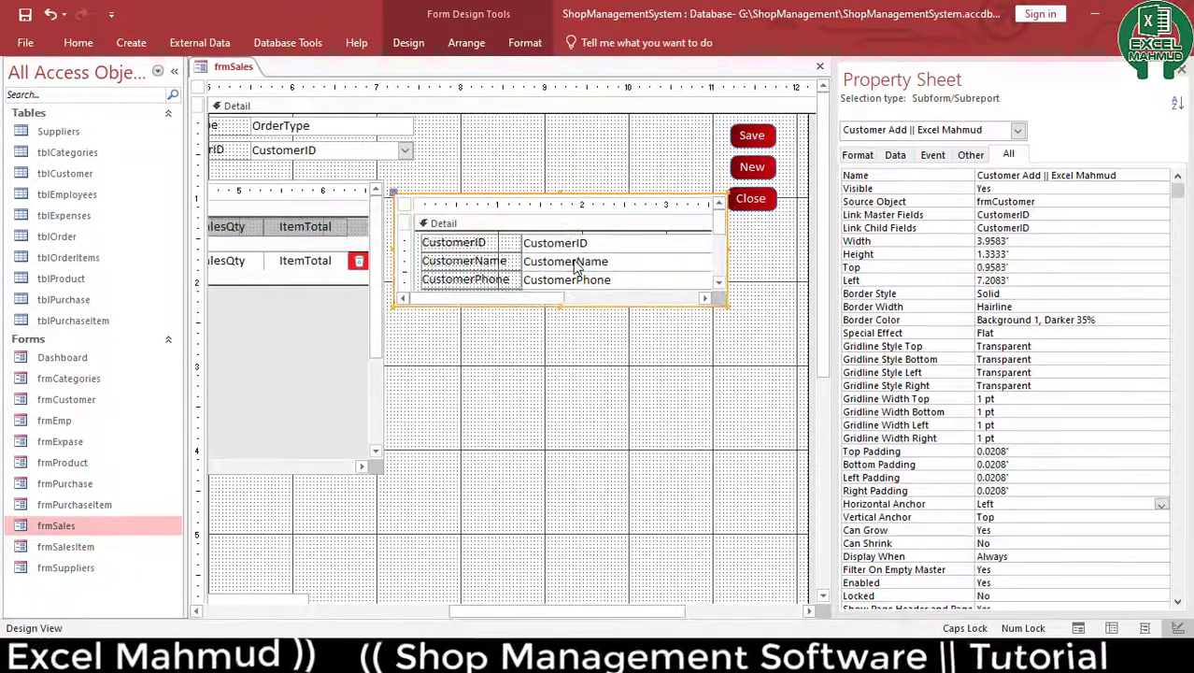
left_click(560, 372)
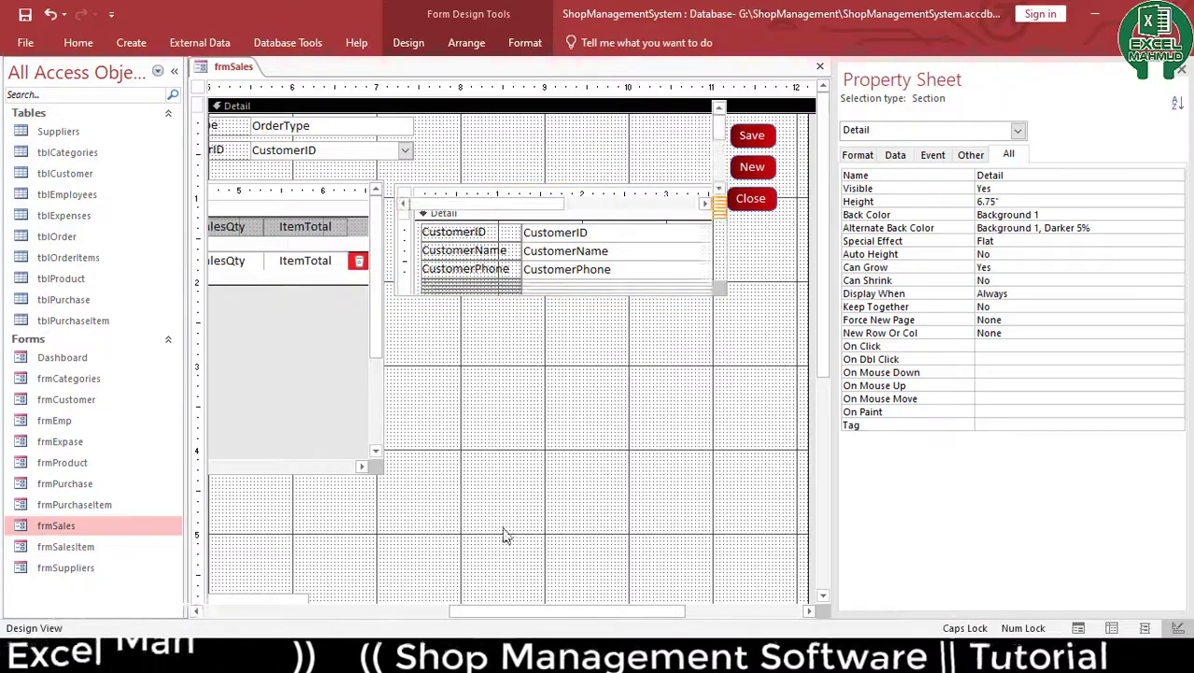
Move the Discount and ReceiveAmount fields up to just under the sales item subform
scroll(477, 560, "down", 3)
left_click_drag(486, 613, 166, 595)
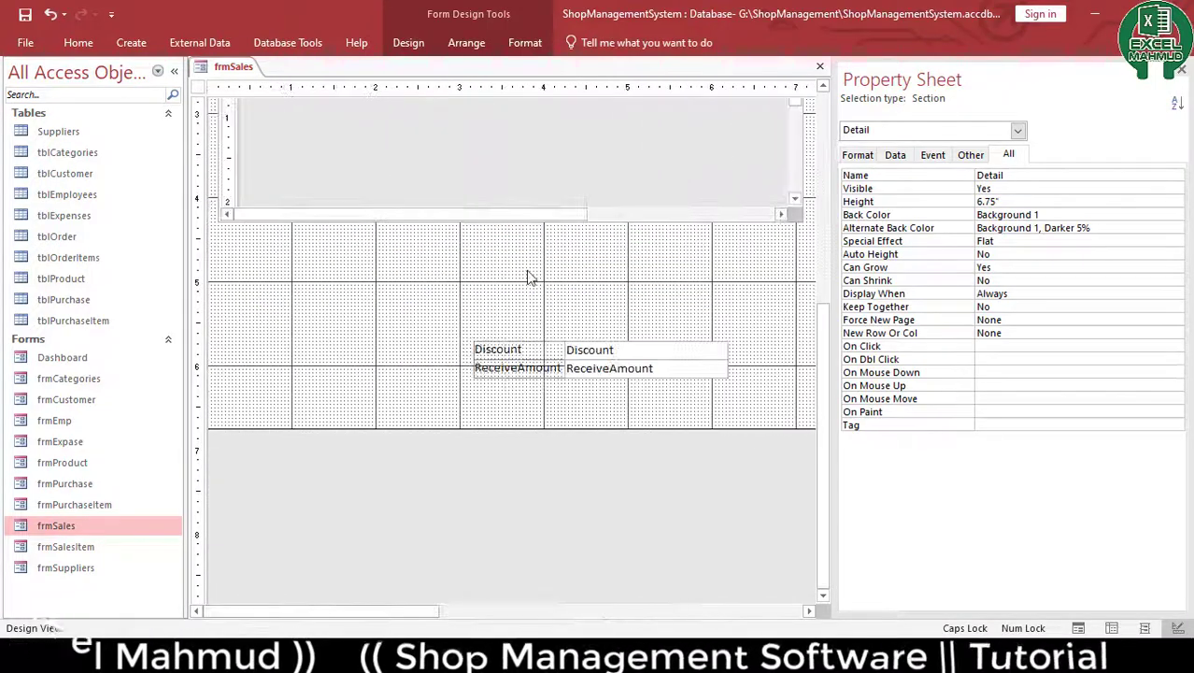
left_click_drag(488, 275, 610, 384)
left_click_drag(606, 349, 615, 243)
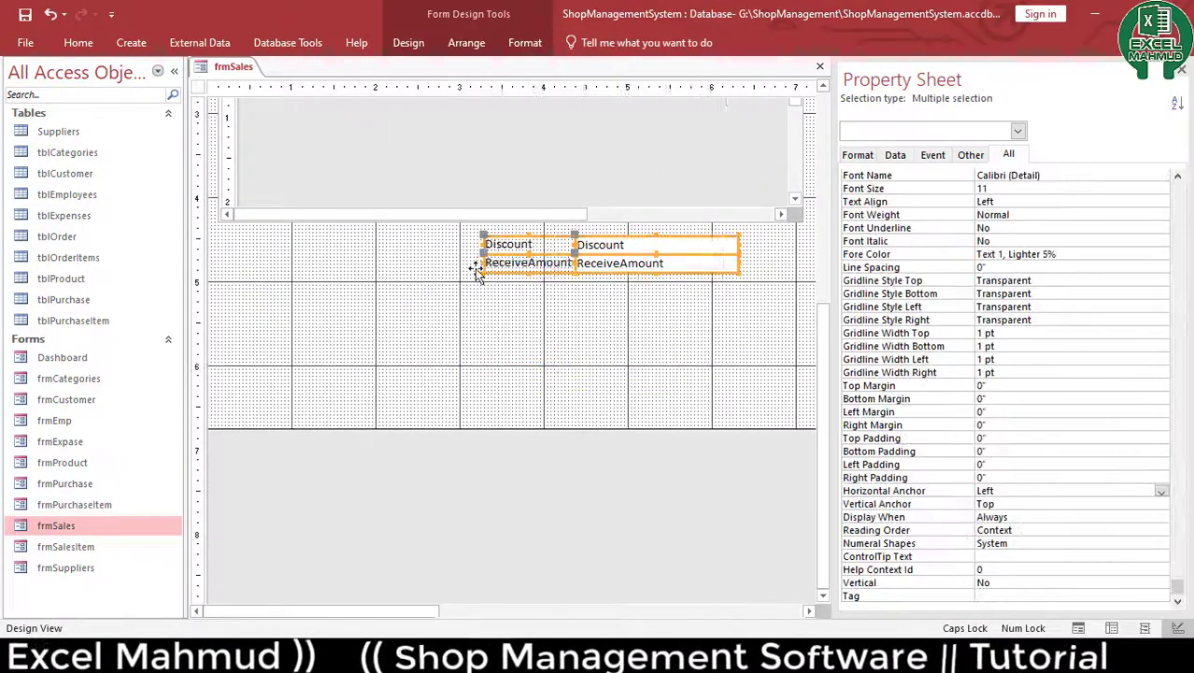
Reduce the height of the Detail section to 5"
left_click(472, 377)
left_click_drag(502, 427, 482, 281)
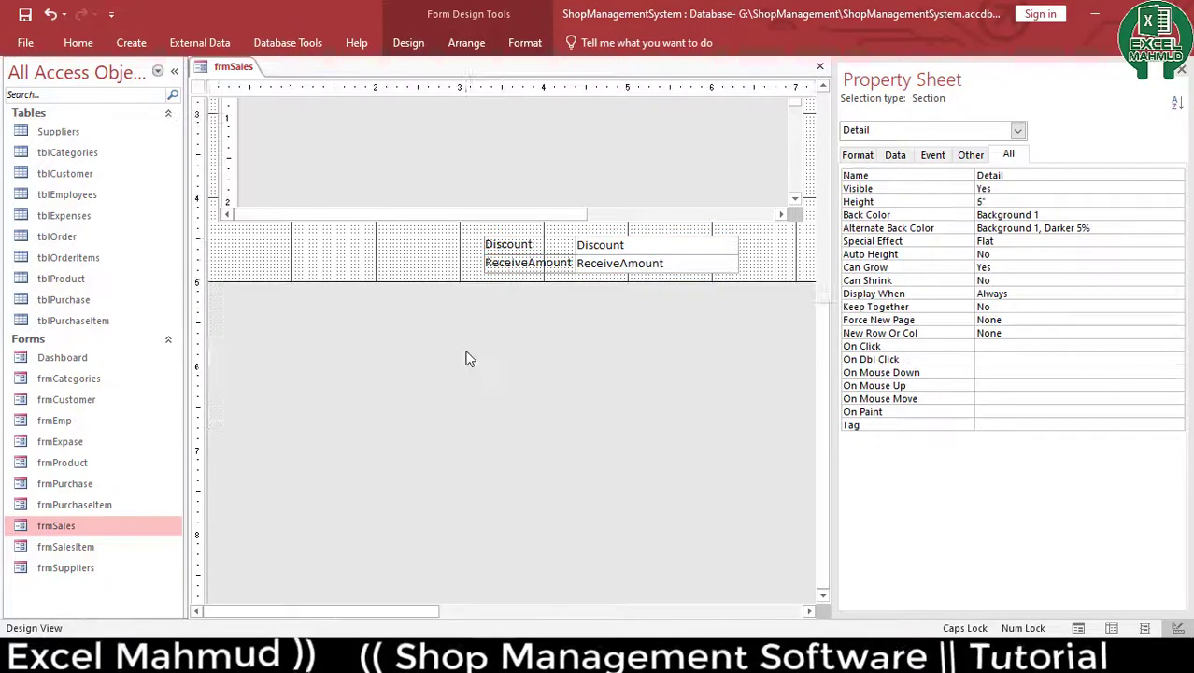
left_click(470, 359)
Preview the new frmSales layout in Form View and close the form
left_click(78, 42)
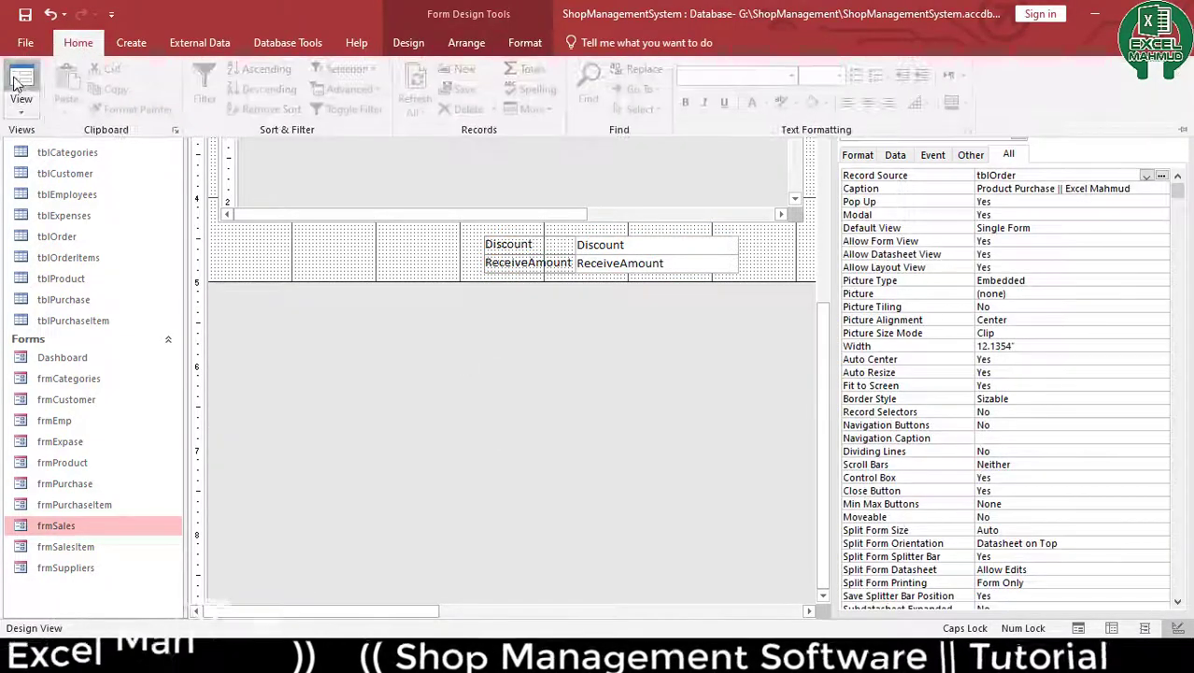
left_click(21, 79)
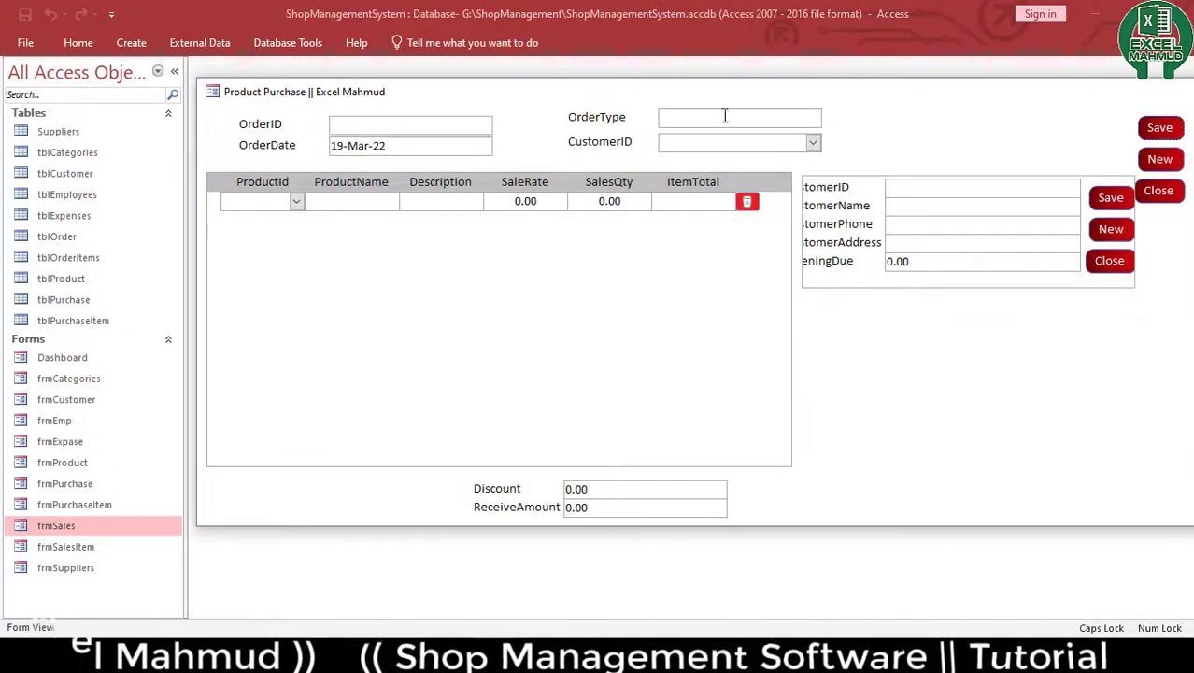
right_click(890, 421)
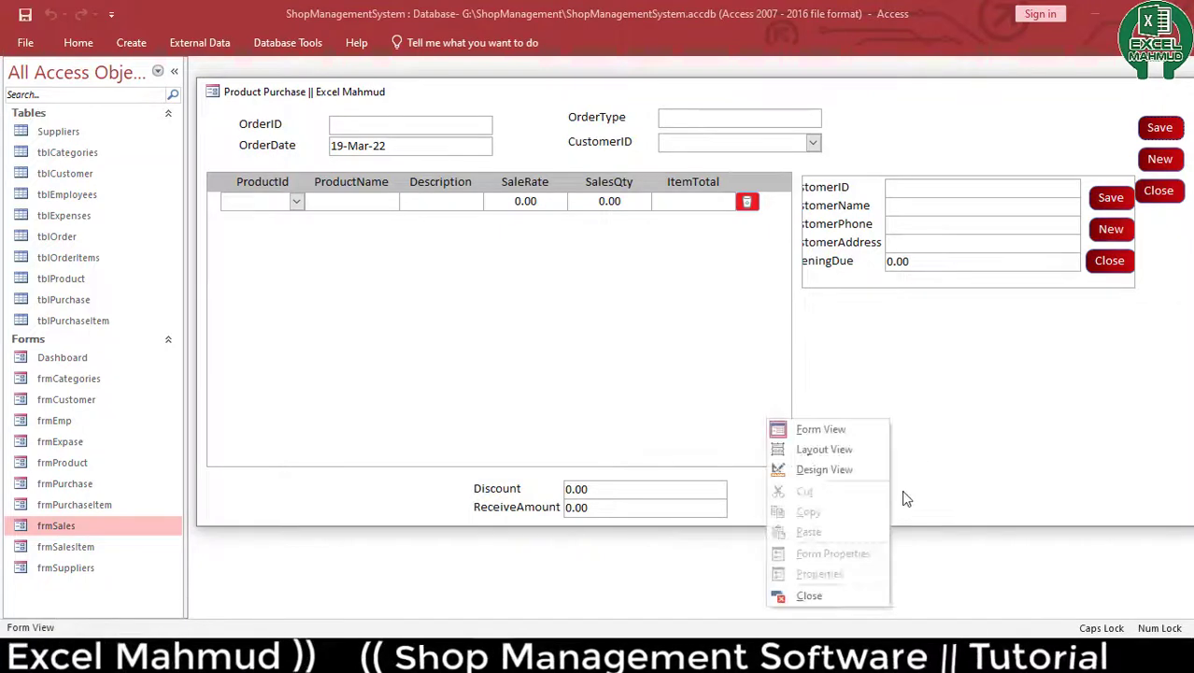
left_click(819, 603)
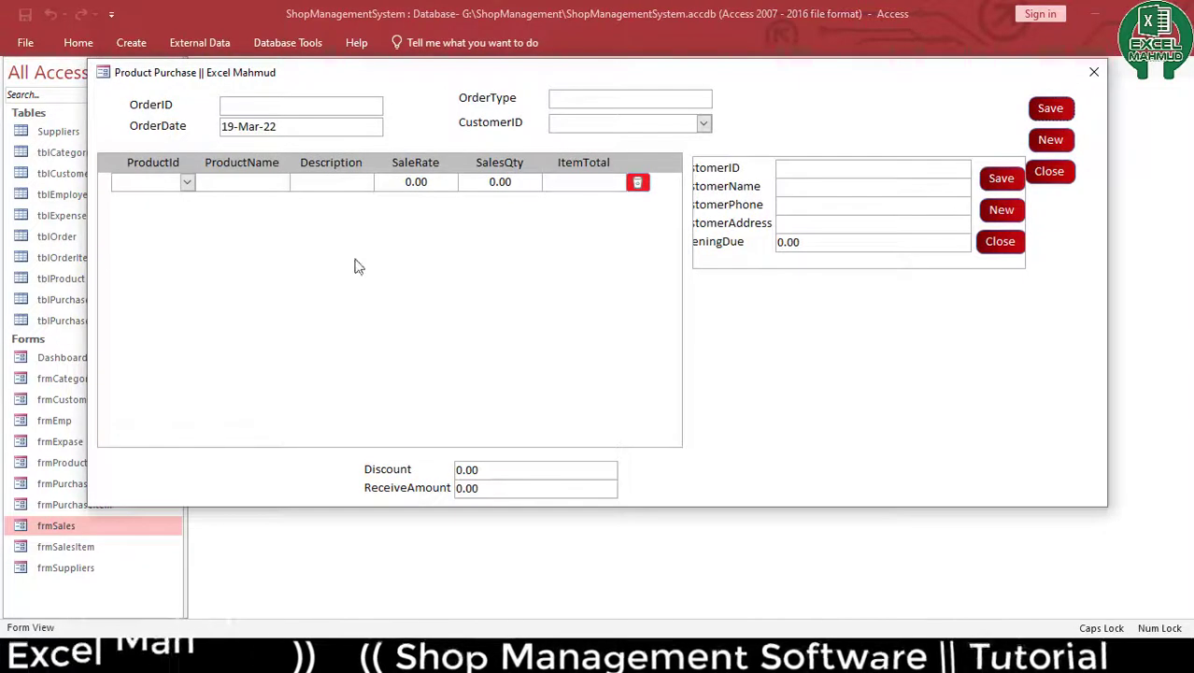
Check the ProductId list in the reopened frmSales form and return the form to Design View
left_click(186, 184)
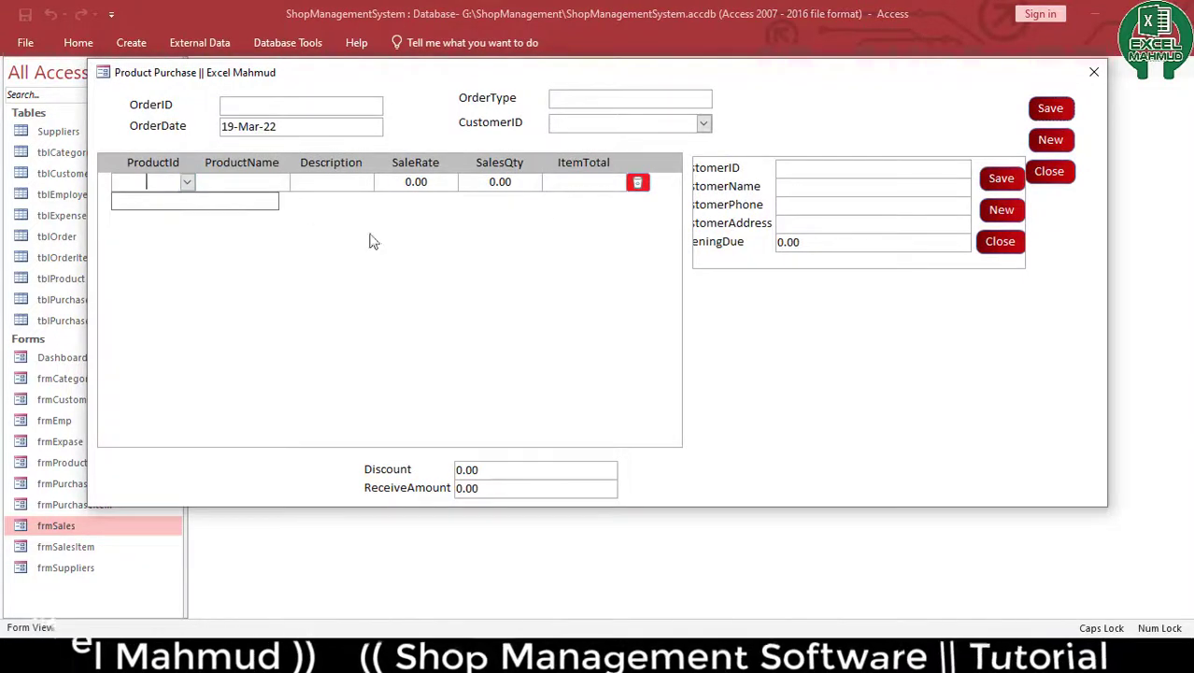
left_click(648, 298)
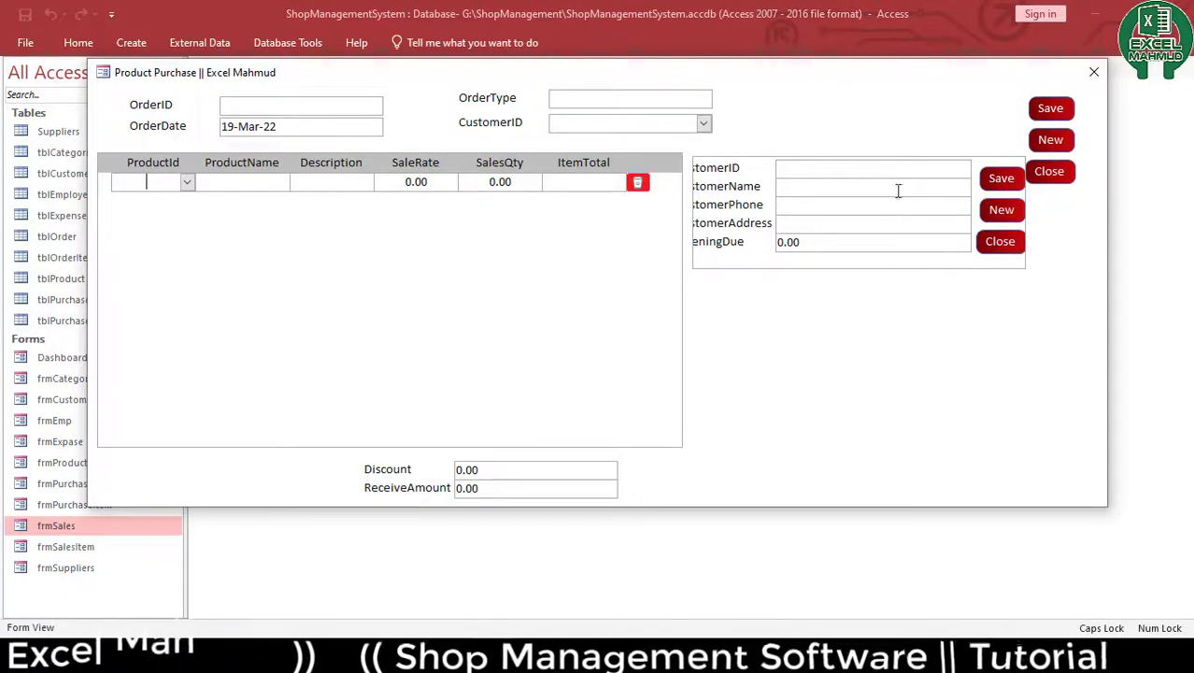
right_click(857, 92)
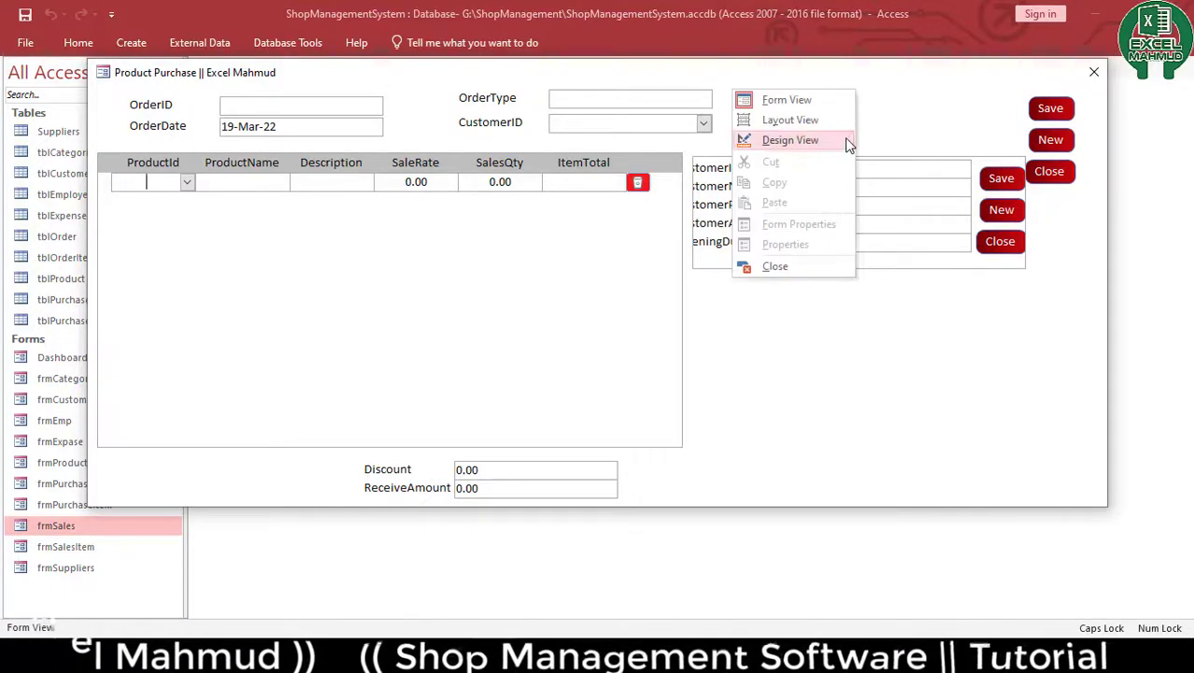
left_click(845, 138)
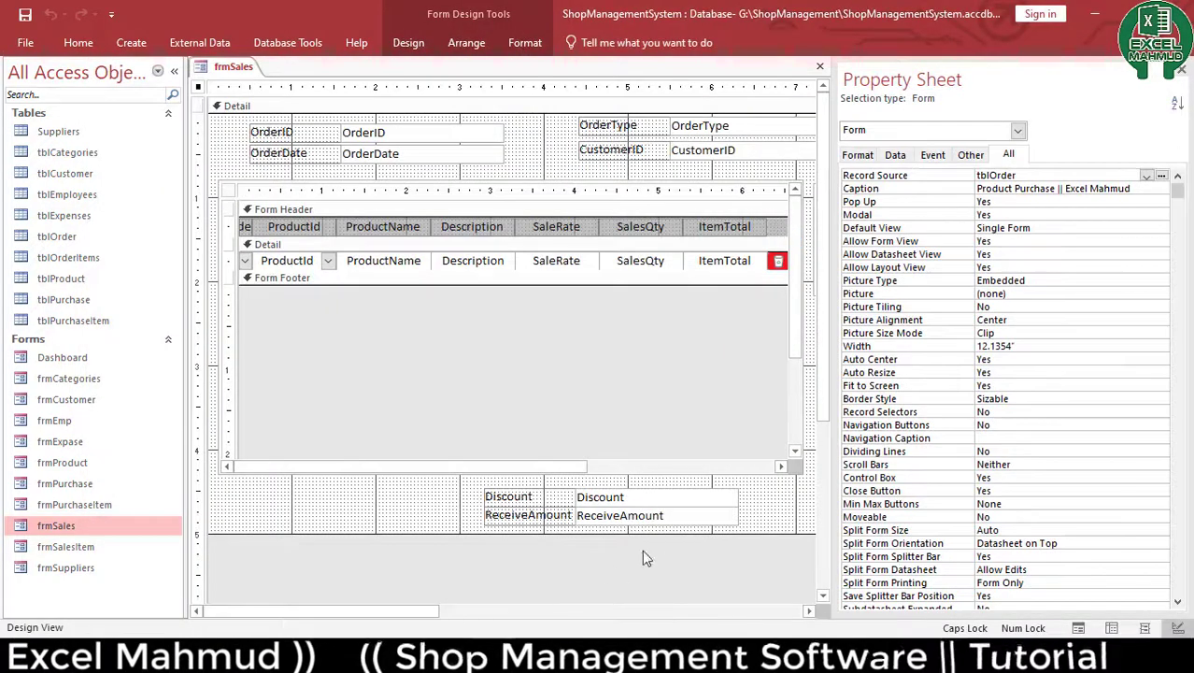
Make the outline of the sales item subform transparent
left_click(372, 465)
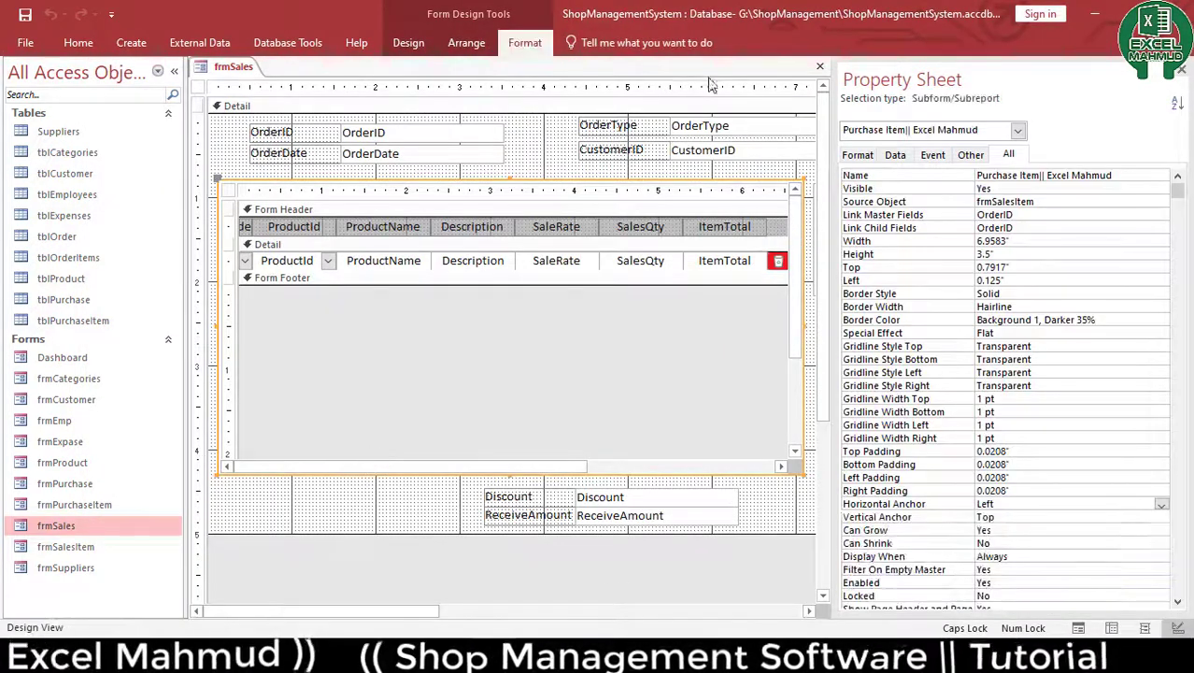
left_click(524, 42)
left_click(759, 88)
left_click(742, 391)
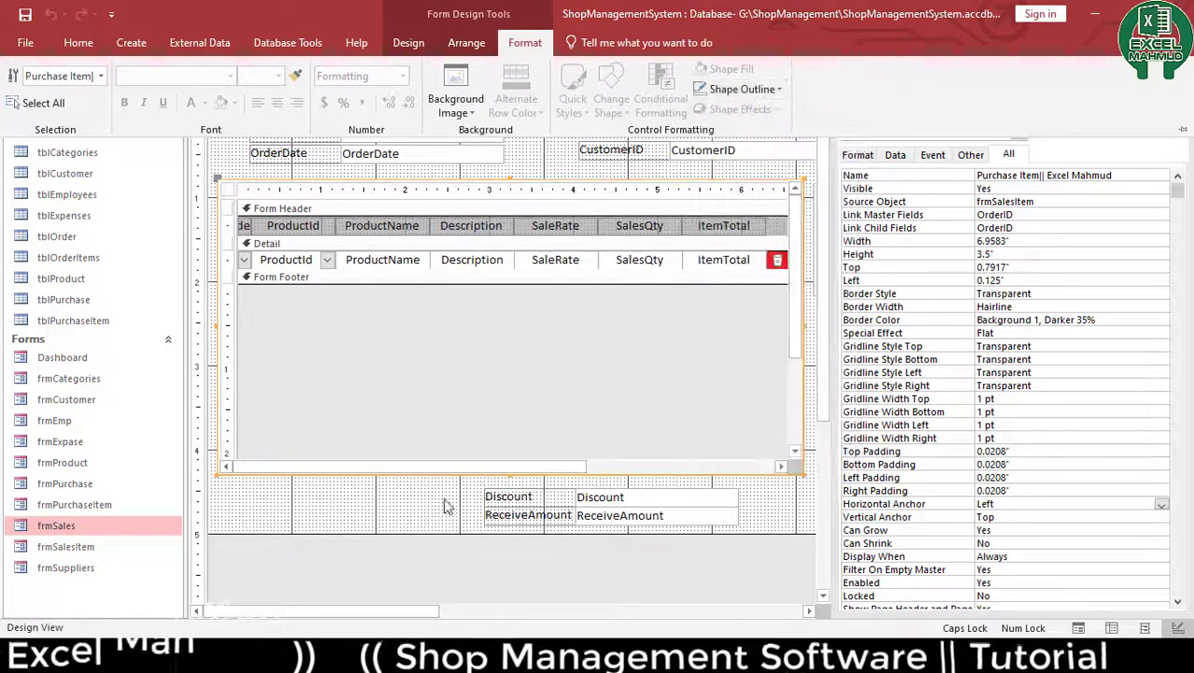
left_click(407, 540)
Make the outline of the customer subform transparent
left_click_drag(414, 613, 677, 610)
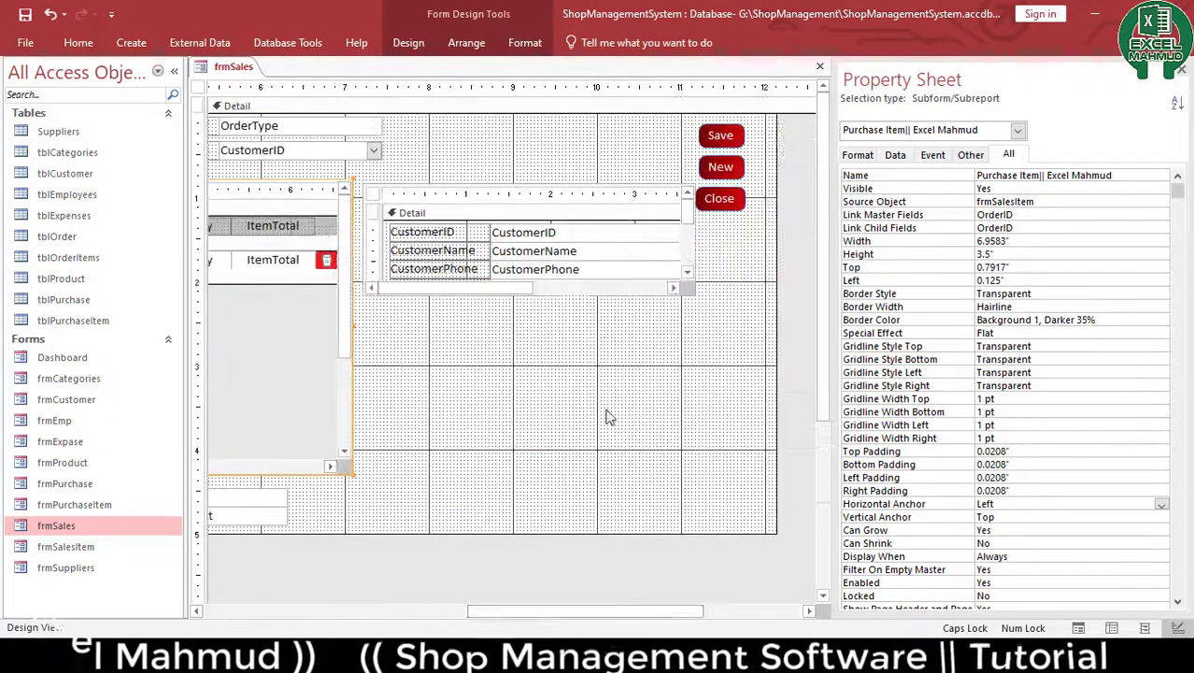
left_click(558, 265)
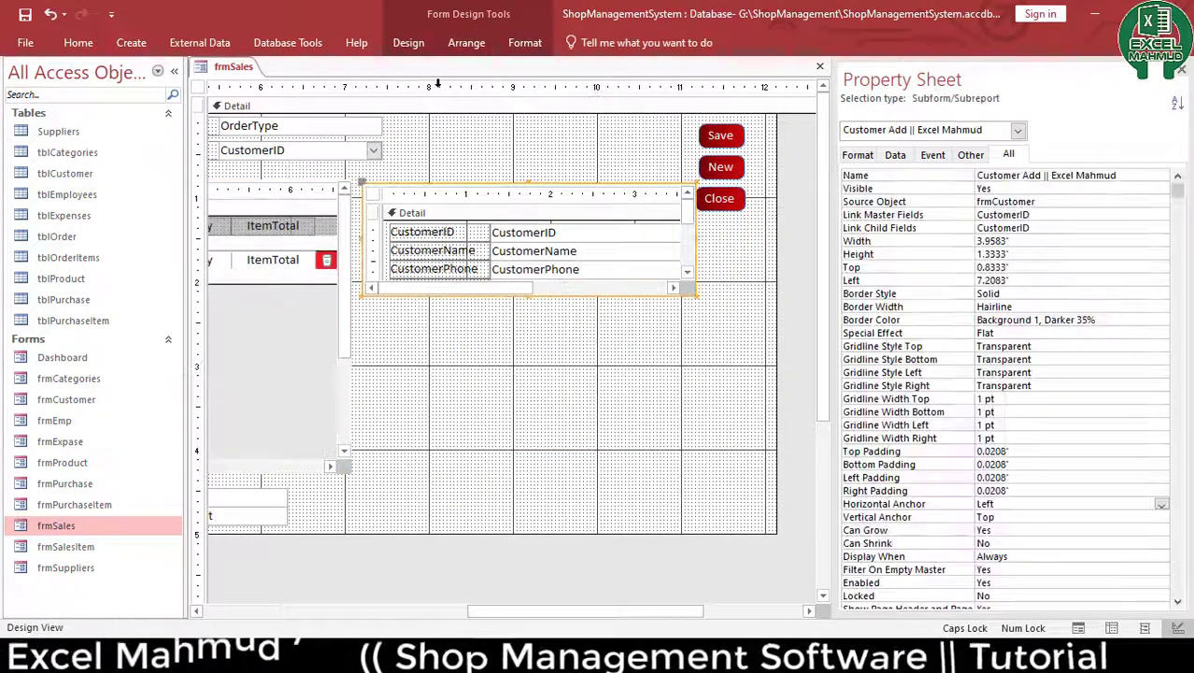
left_click(525, 42)
left_click(699, 91)
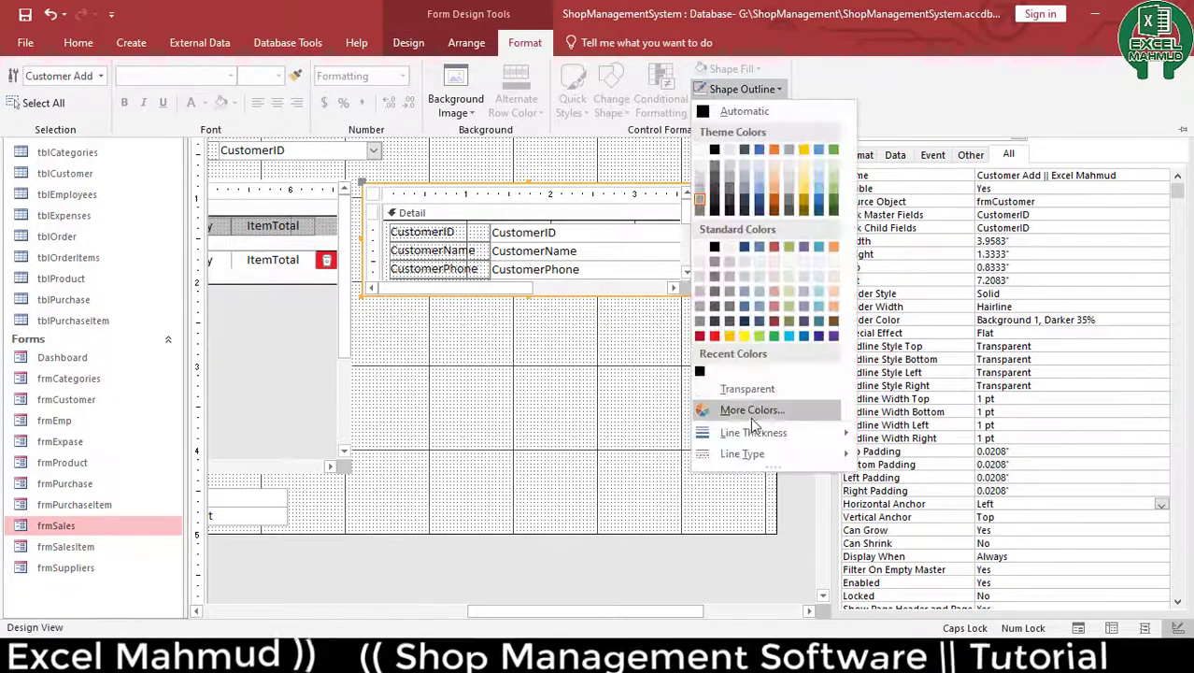
left_click(748, 388)
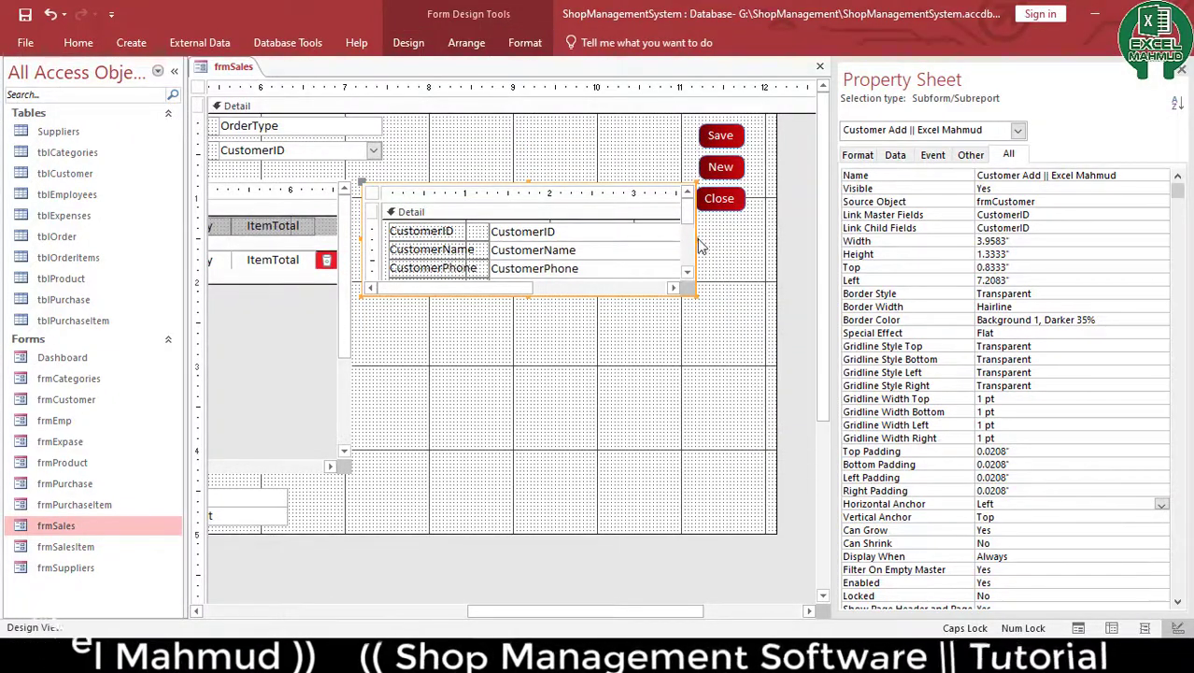
Narrow the customer subform to 3.6667", preview frmSales in Form View and return to Design View
left_click_drag(706, 240, 671, 236)
left_click(616, 365)
key("F5")
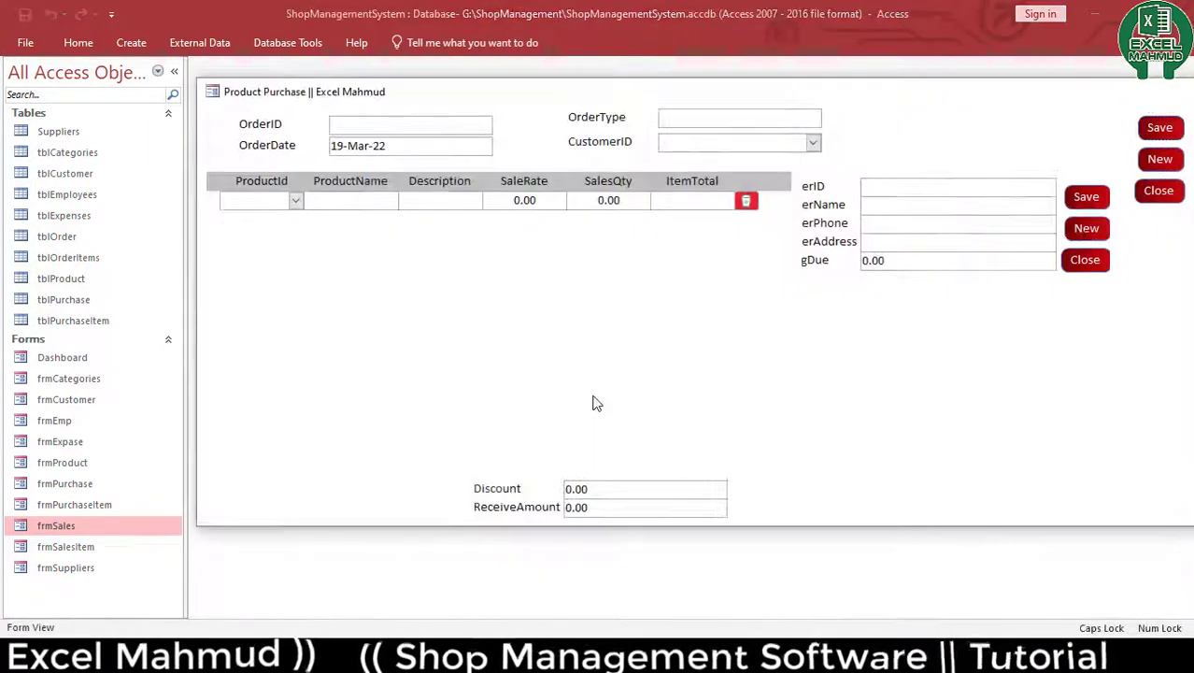
right_click(812, 124)
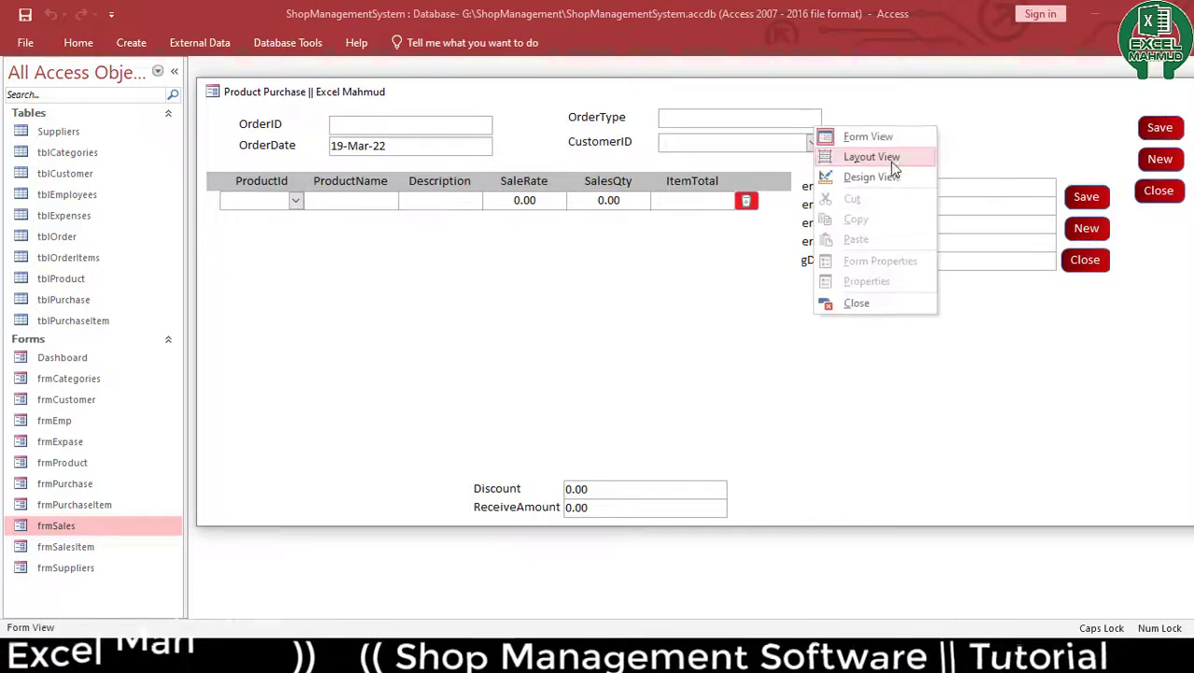
left_click(888, 178)
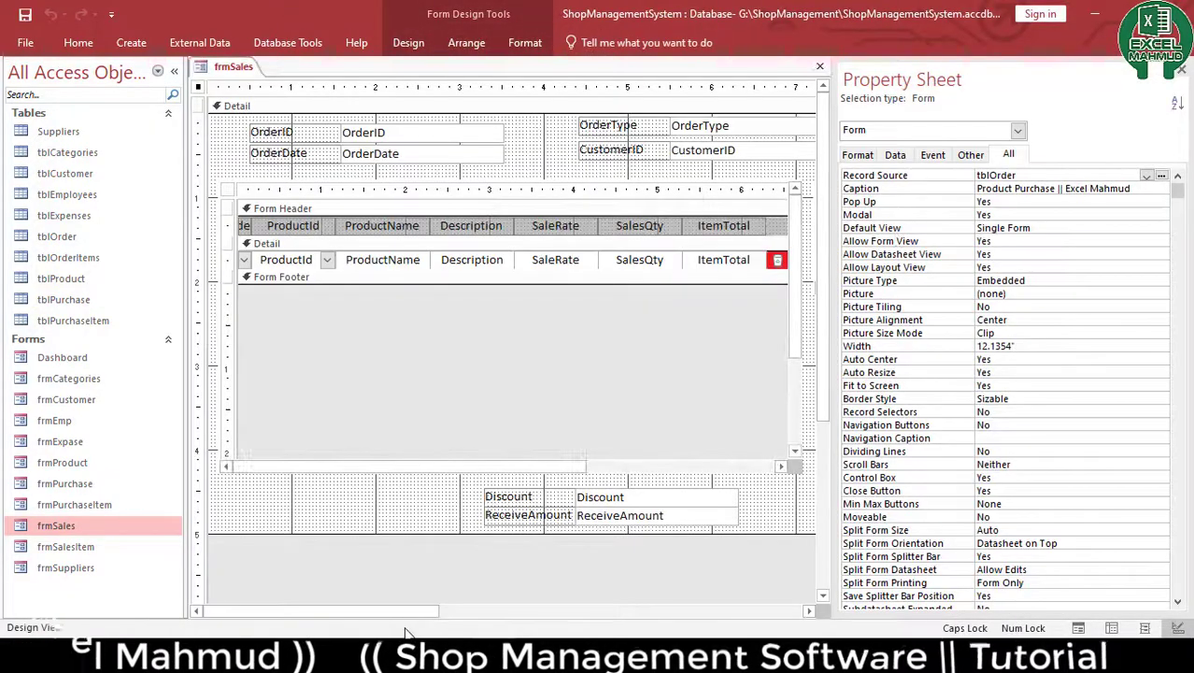
Examine the customer subform's form properties, including Scroll Bars, and its lower fields
left_click_drag(403, 614, 662, 614)
left_click(381, 196)
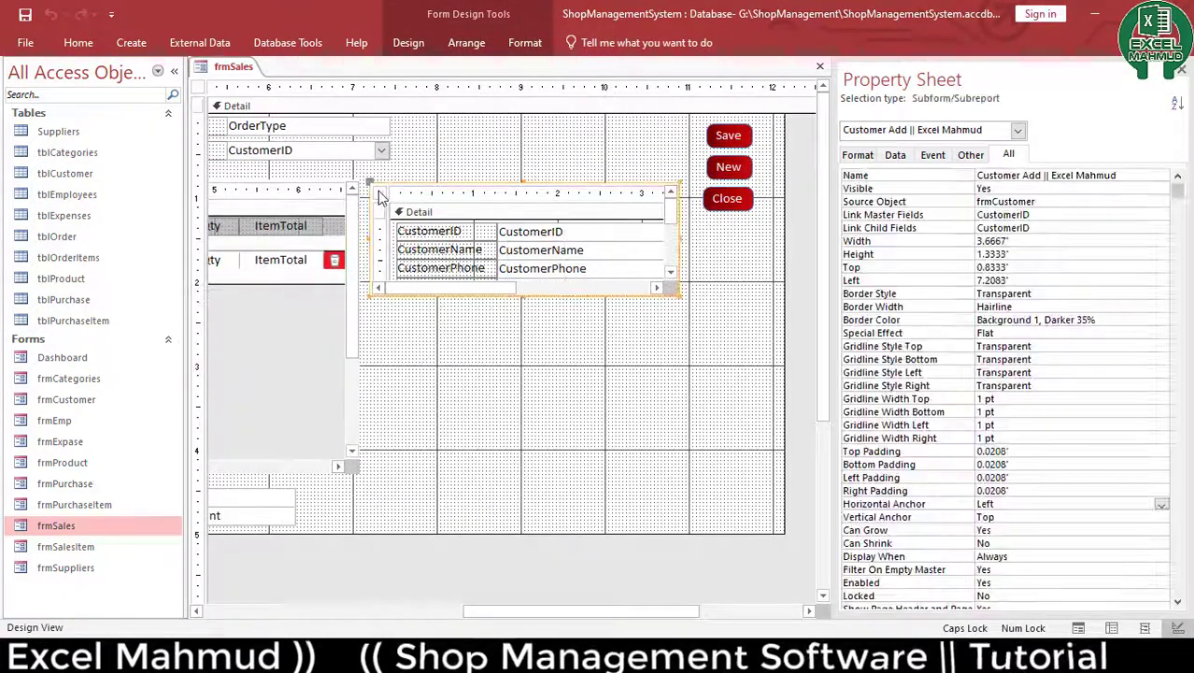
left_click(381, 194)
scroll(1073, 503, "down", 10)
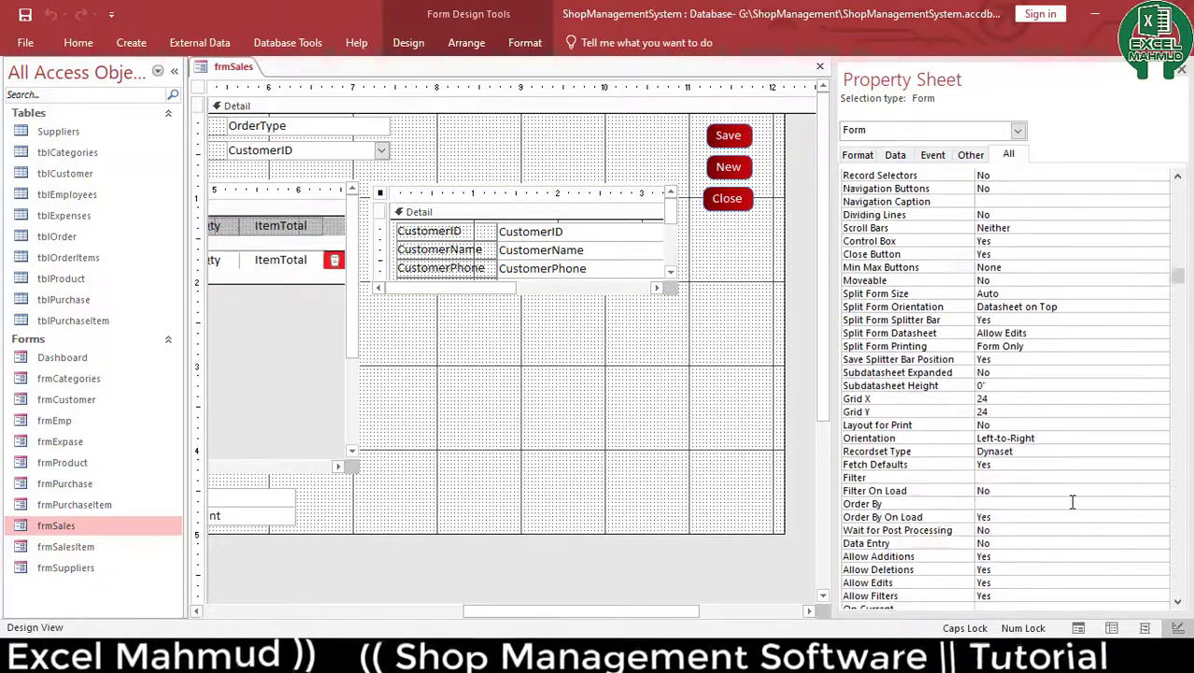
scroll(1087, 489, "down", 9)
scroll(1093, 481, "up", 11)
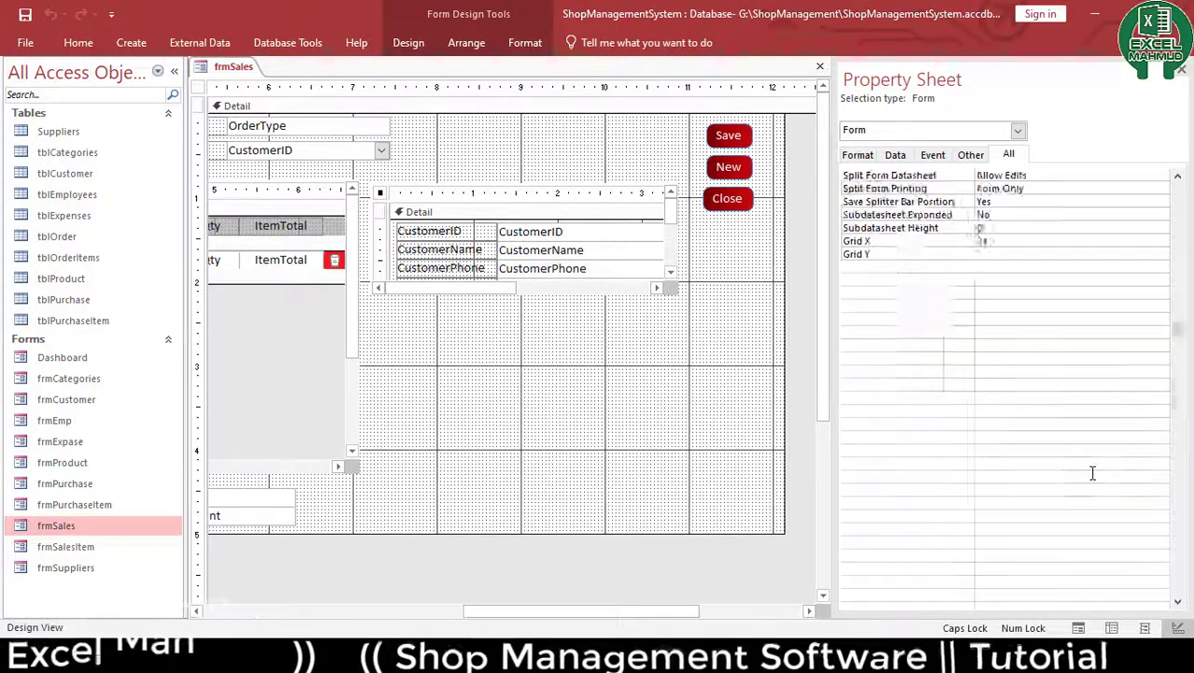
left_click(1018, 306)
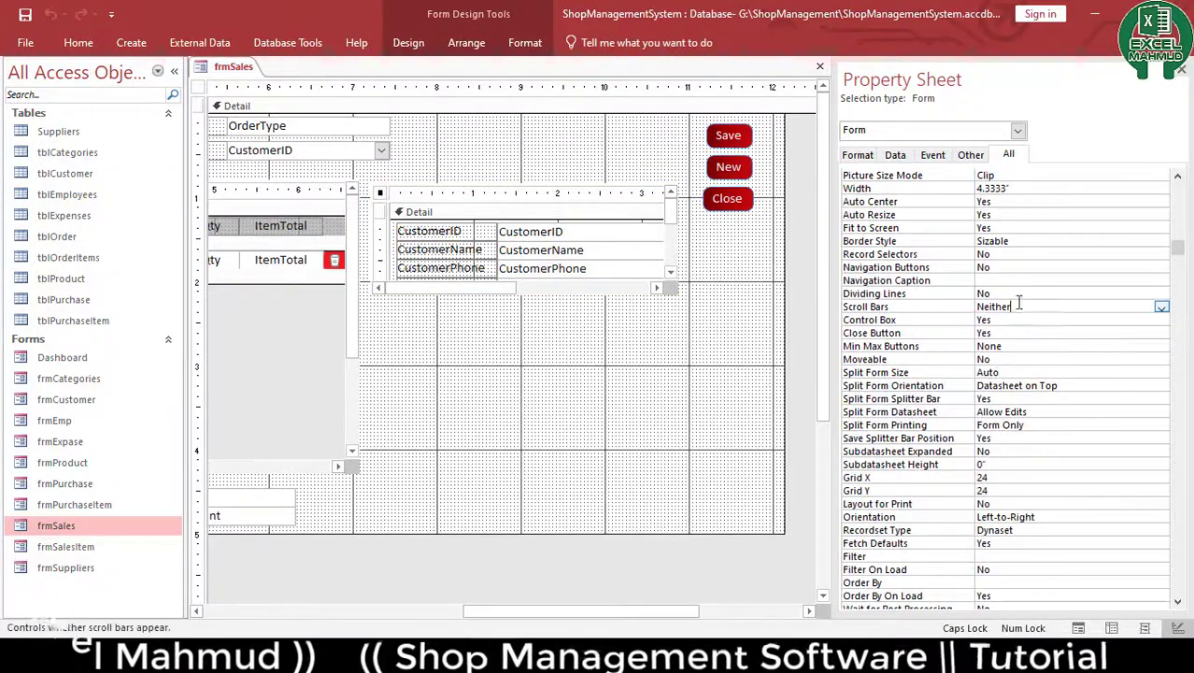
left_click(632, 342)
left_click(675, 300)
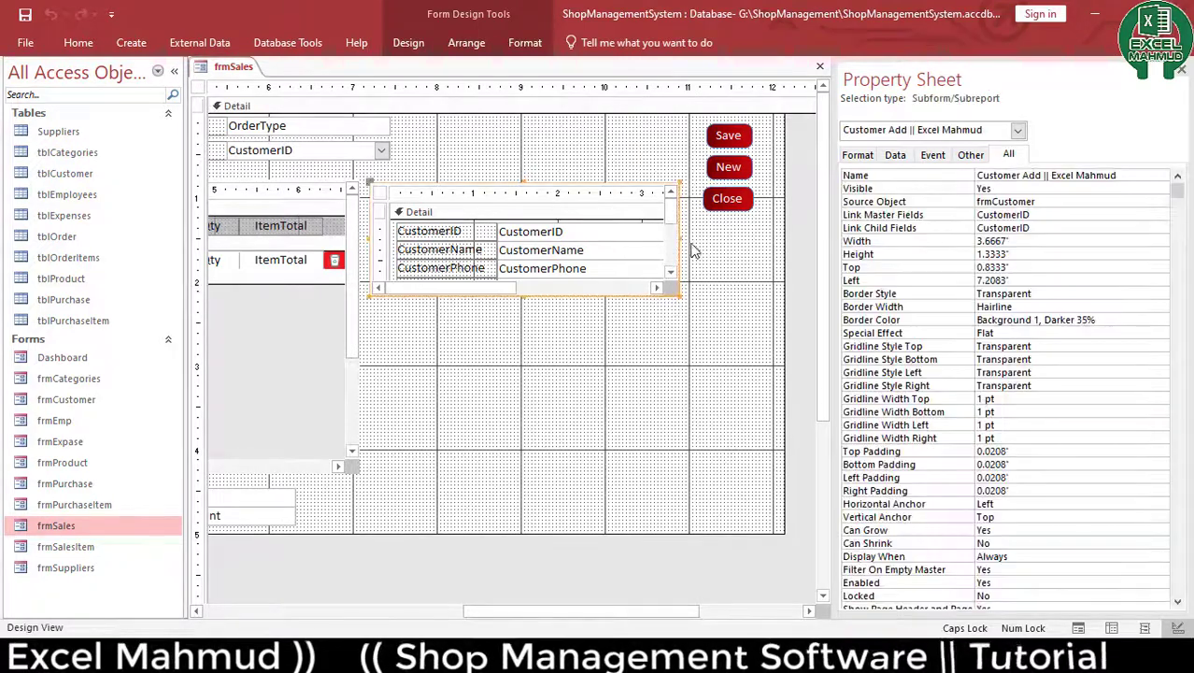
left_click(672, 245)
left_click(588, 272)
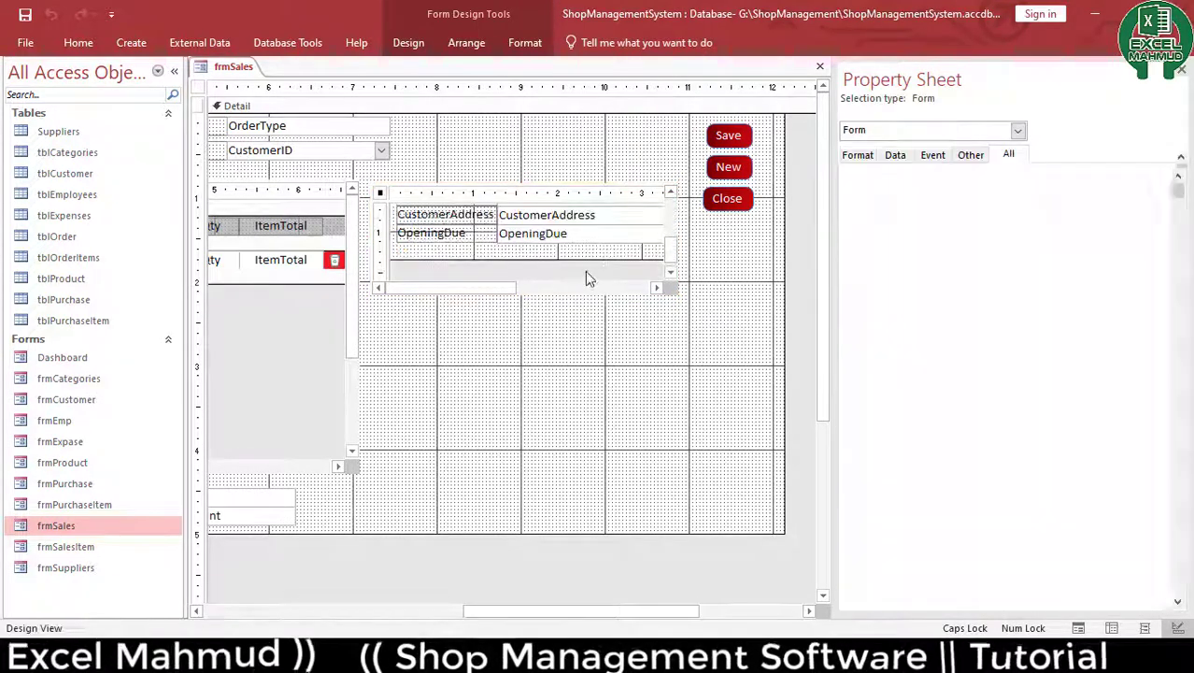
Widen the customer subform to 4.0833", preview frmSales in Form View and return to Design View
left_click_drag(677, 235, 714, 245)
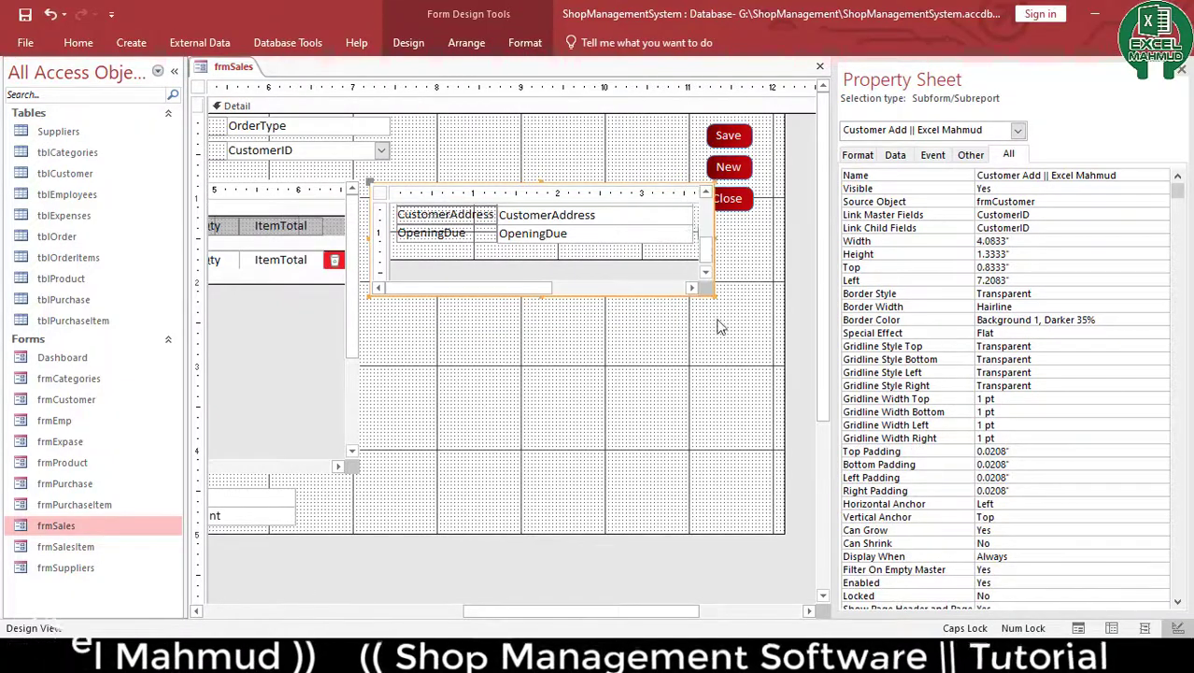
left_click(687, 367)
key("F5")
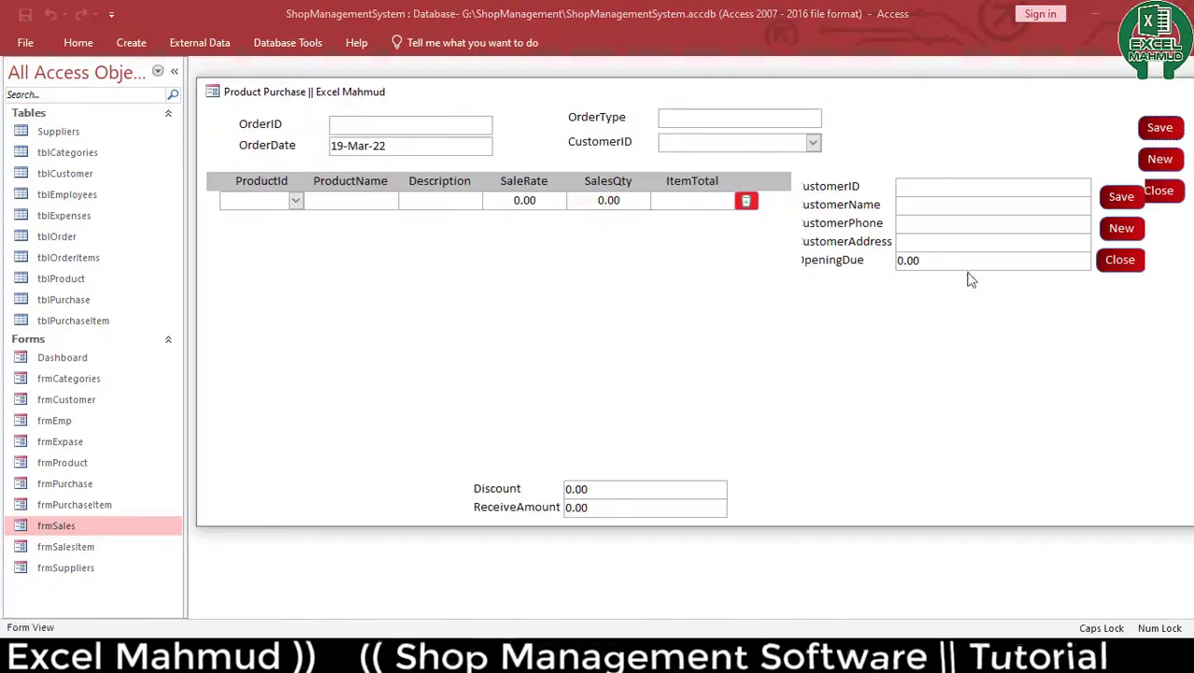
right_click(887, 361)
left_click(819, 409)
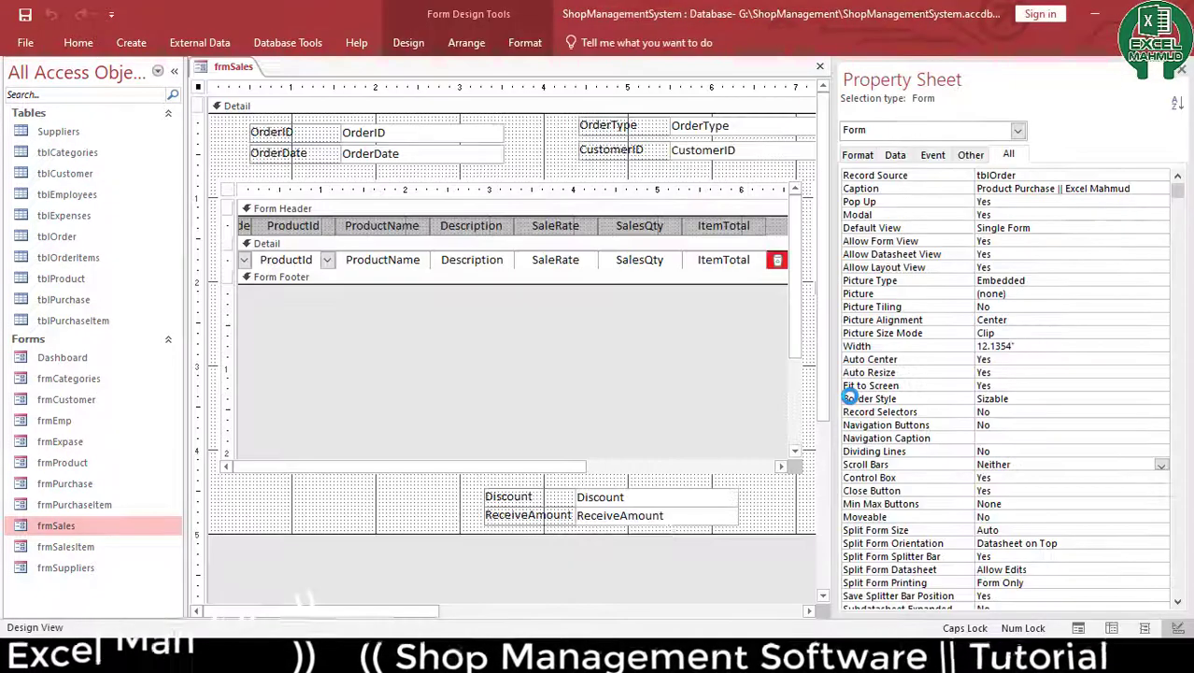
Narrow the customer subform until its edge clears the main form's Close button
left_click(472, 612)
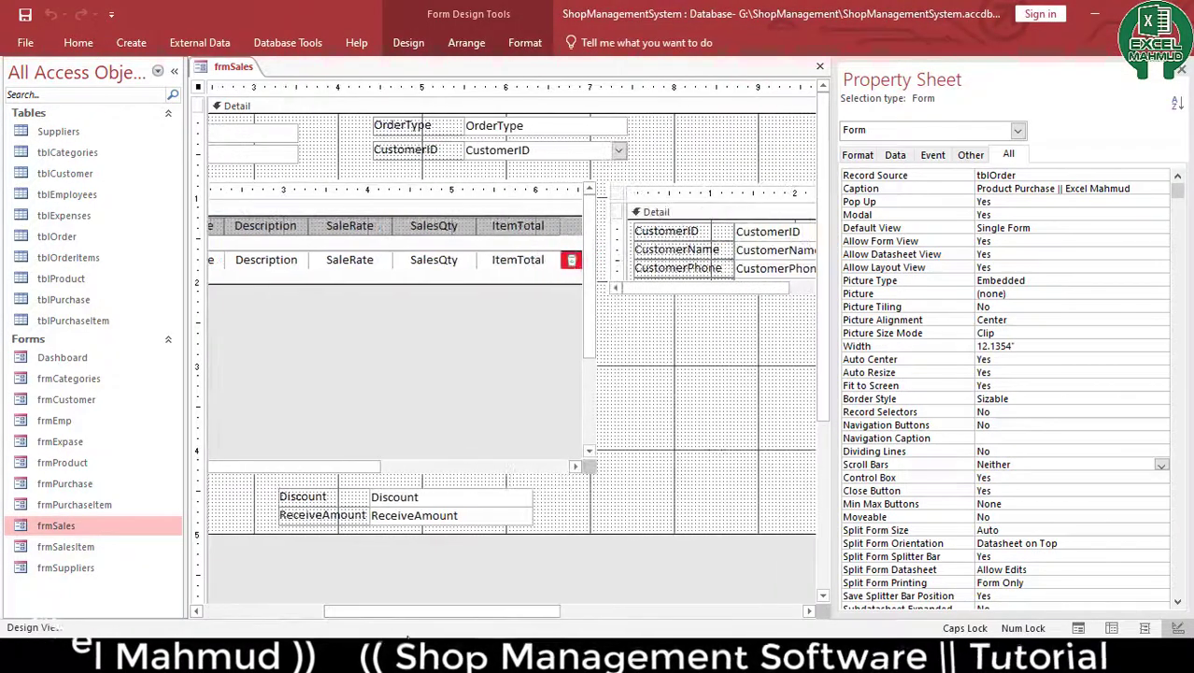
left_click_drag(470, 608, 646, 612)
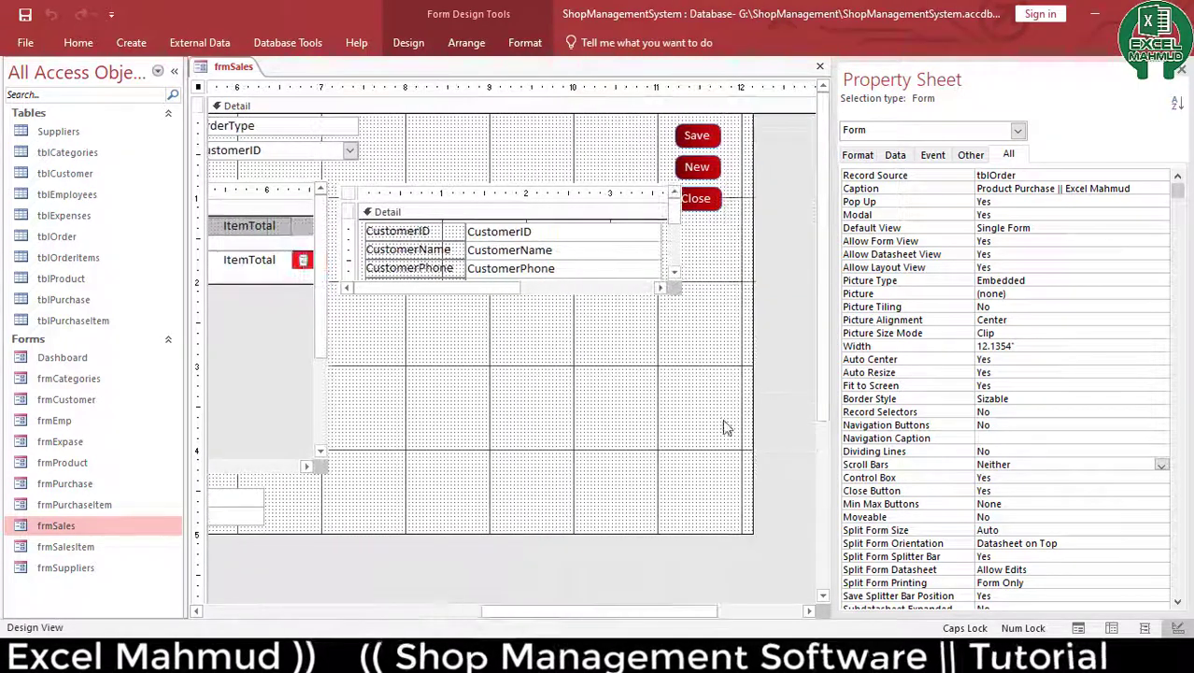
left_click_drag(664, 348, 640, 301)
left_click_drag(628, 360, 587, 282)
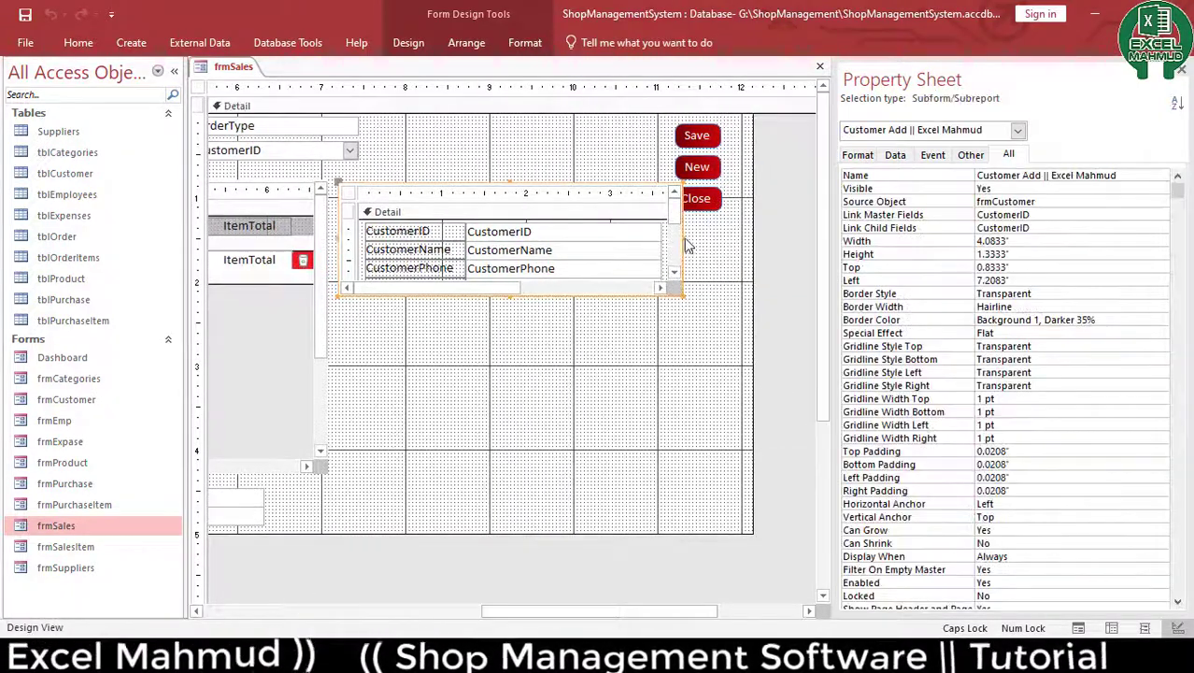
left_click(686, 242)
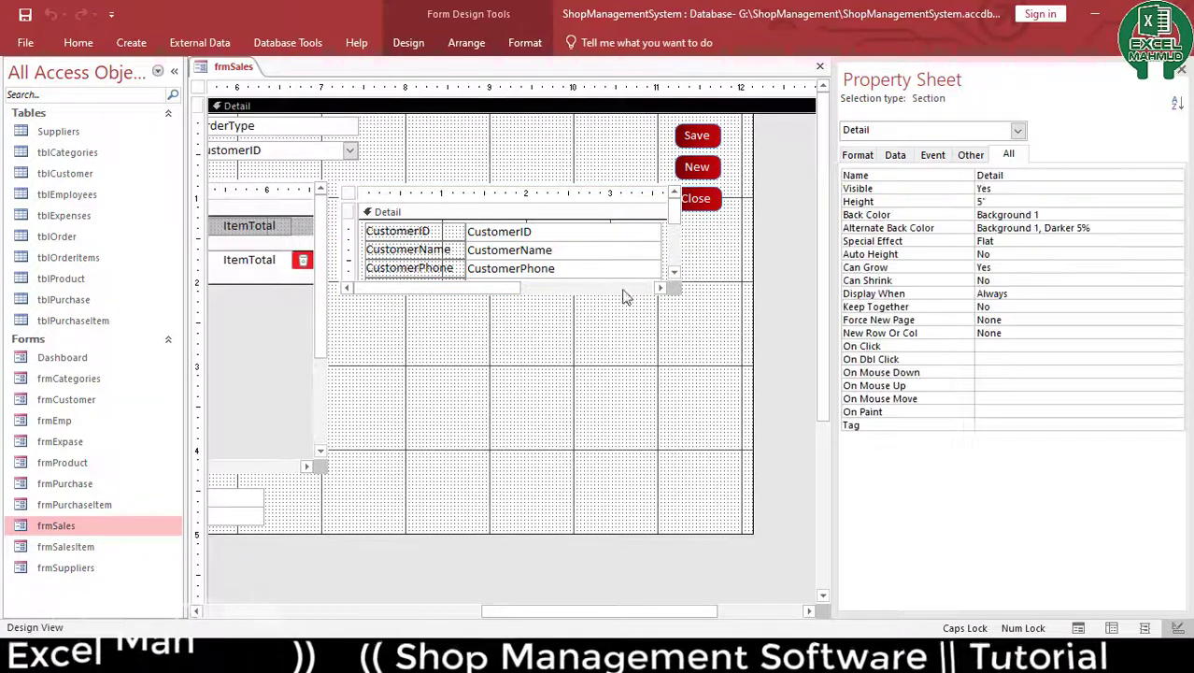
left_click_drag(624, 329, 647, 280)
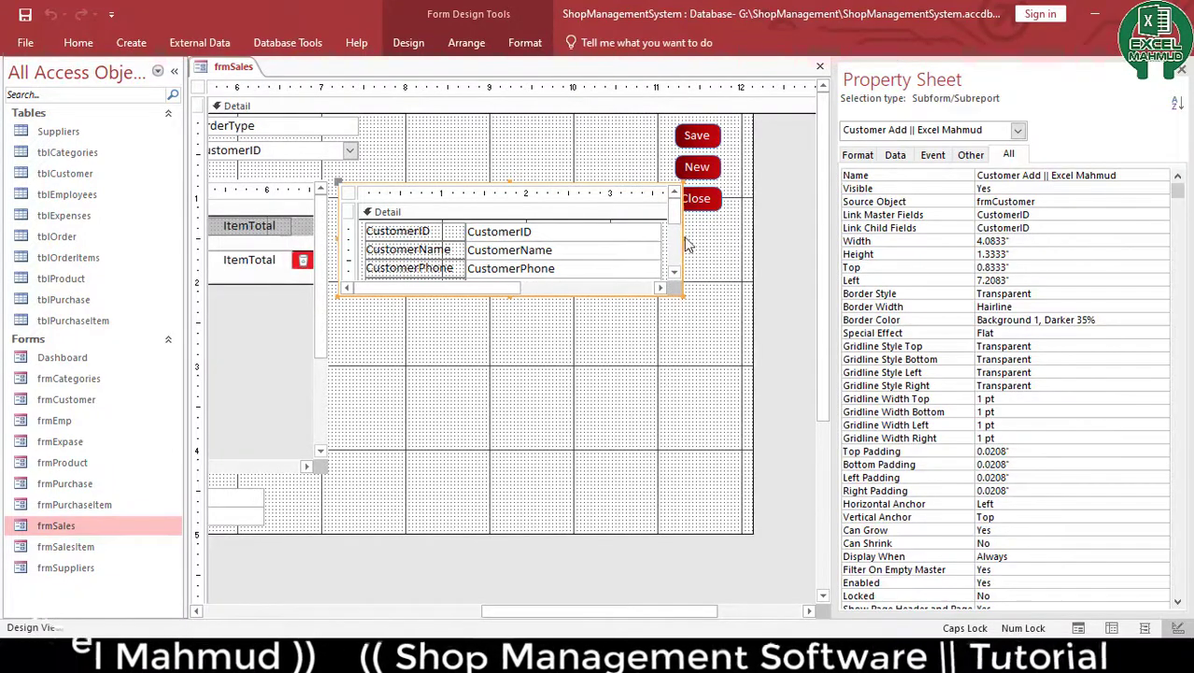
left_click_drag(686, 245, 646, 244)
left_click(593, 406)
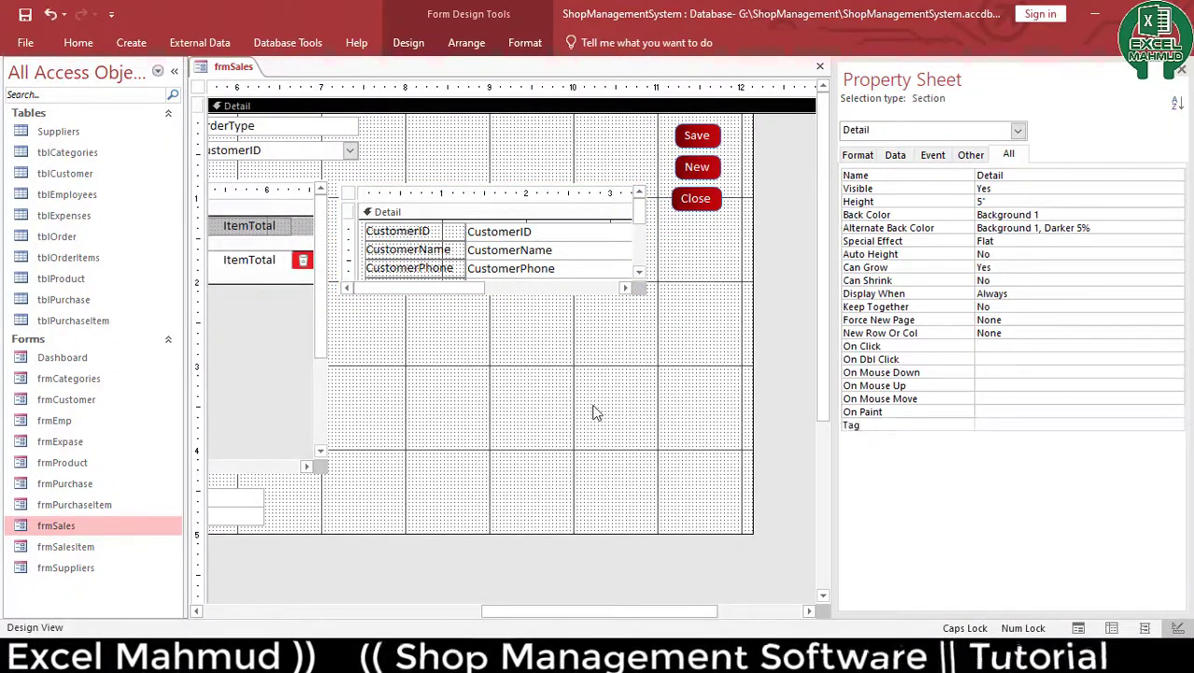
Save and close frmSales, reopen it to check the customer subform's fields, and close it again
key("ctrl+s")
key("ctrl+w")
double_click(69, 529)
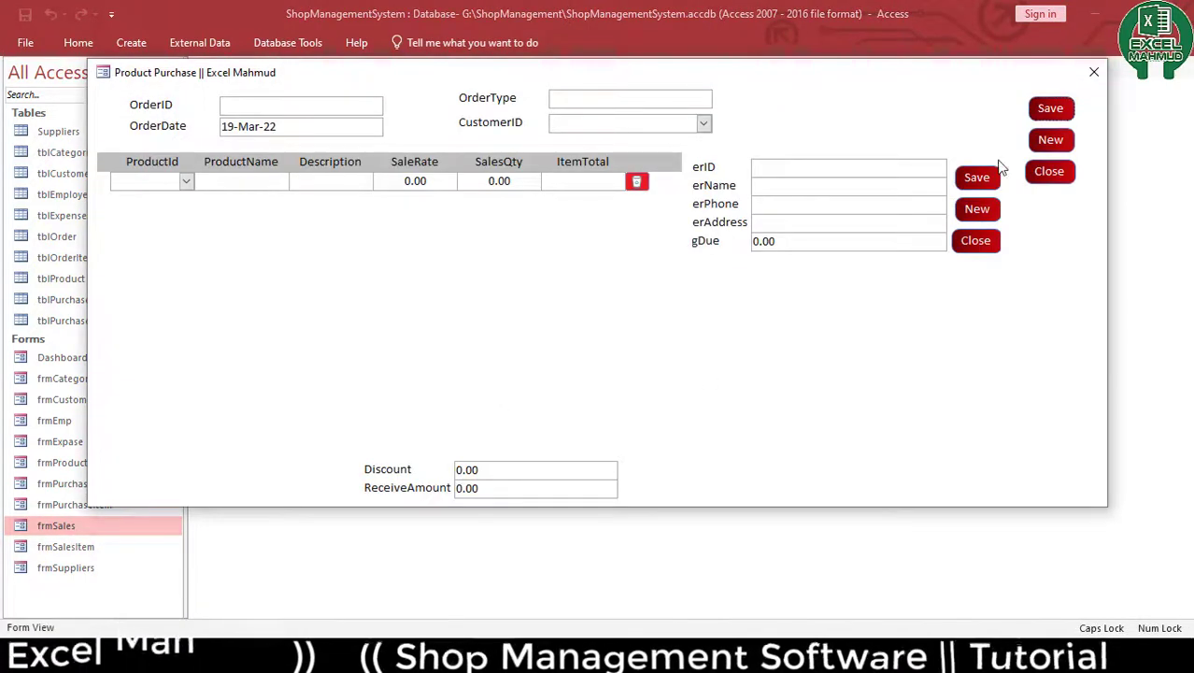
key("Tab")
key("Tab")
key("Tab")
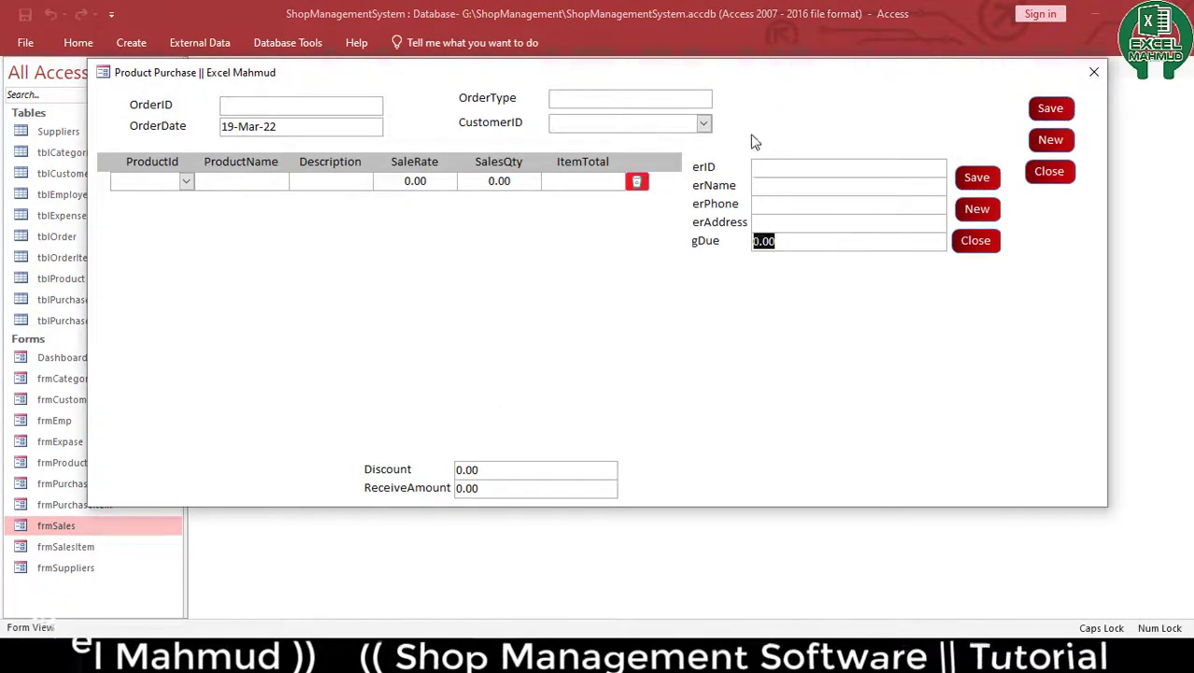
right_click(760, 118)
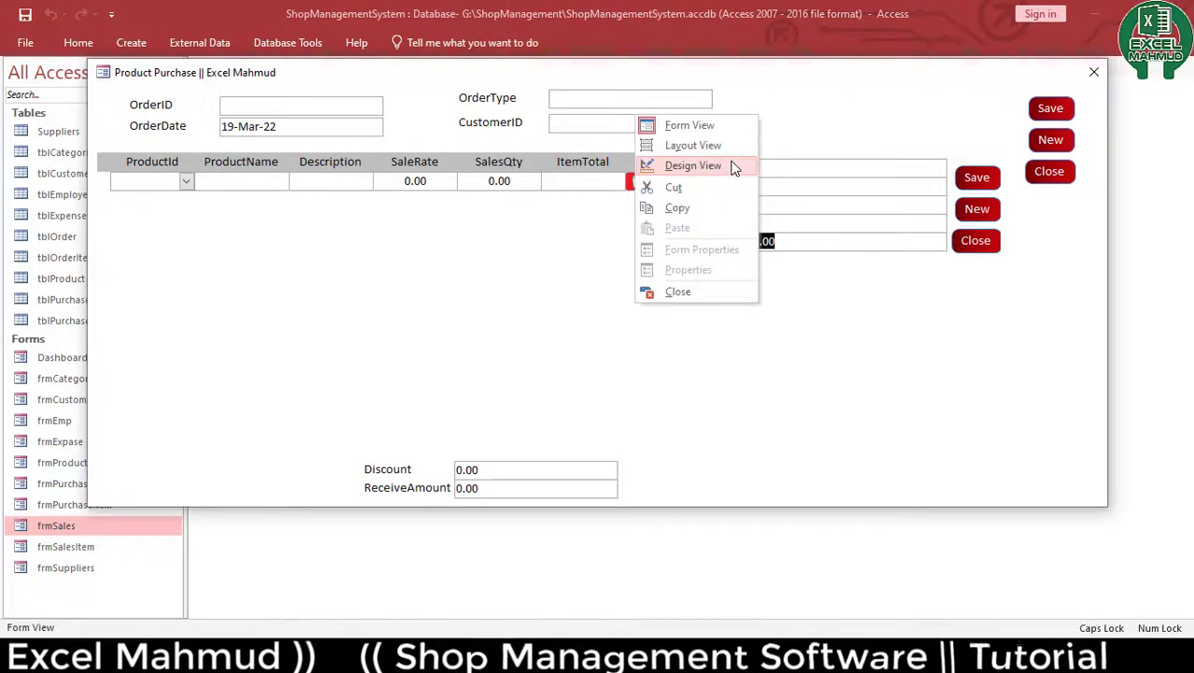
left_click(734, 168)
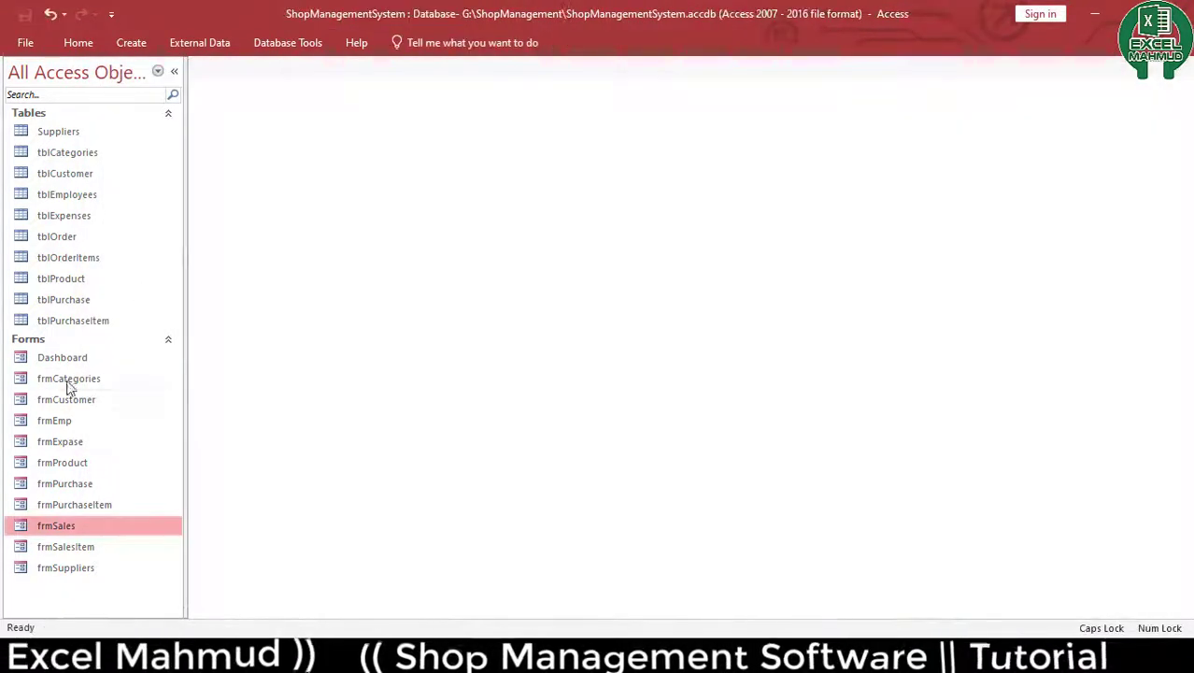
Open frmCustomer in Design View and trim the form slightly in width and height
right_click(80, 400)
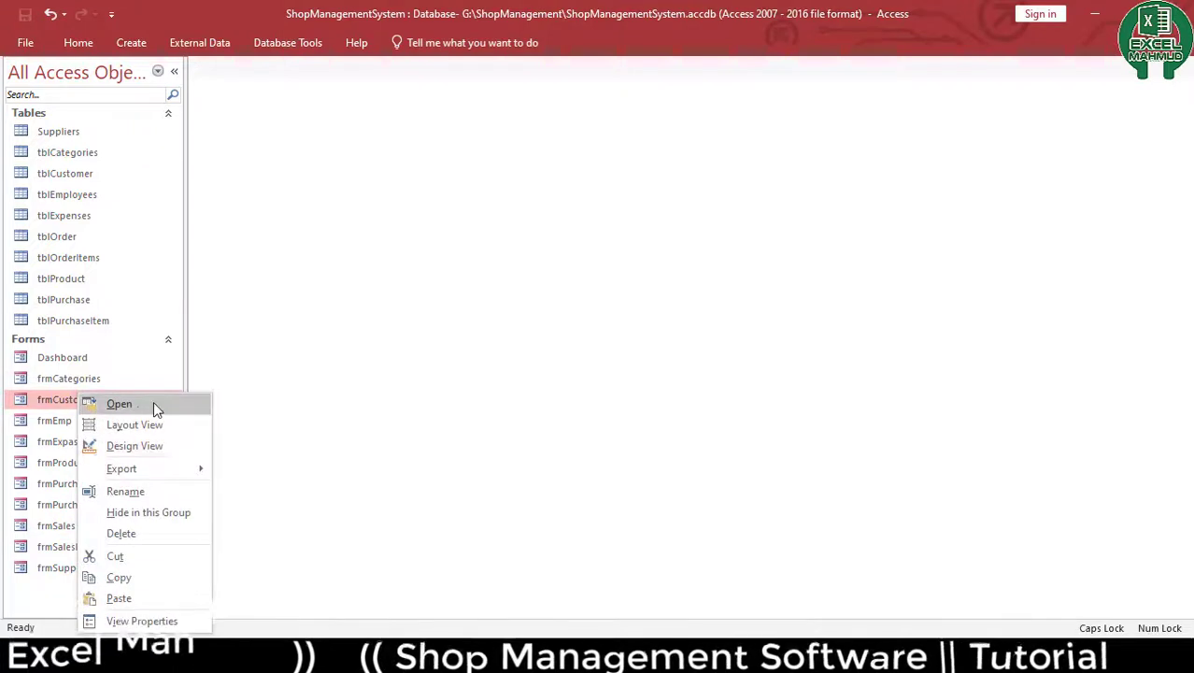
left_click(140, 403)
right_click(662, 179)
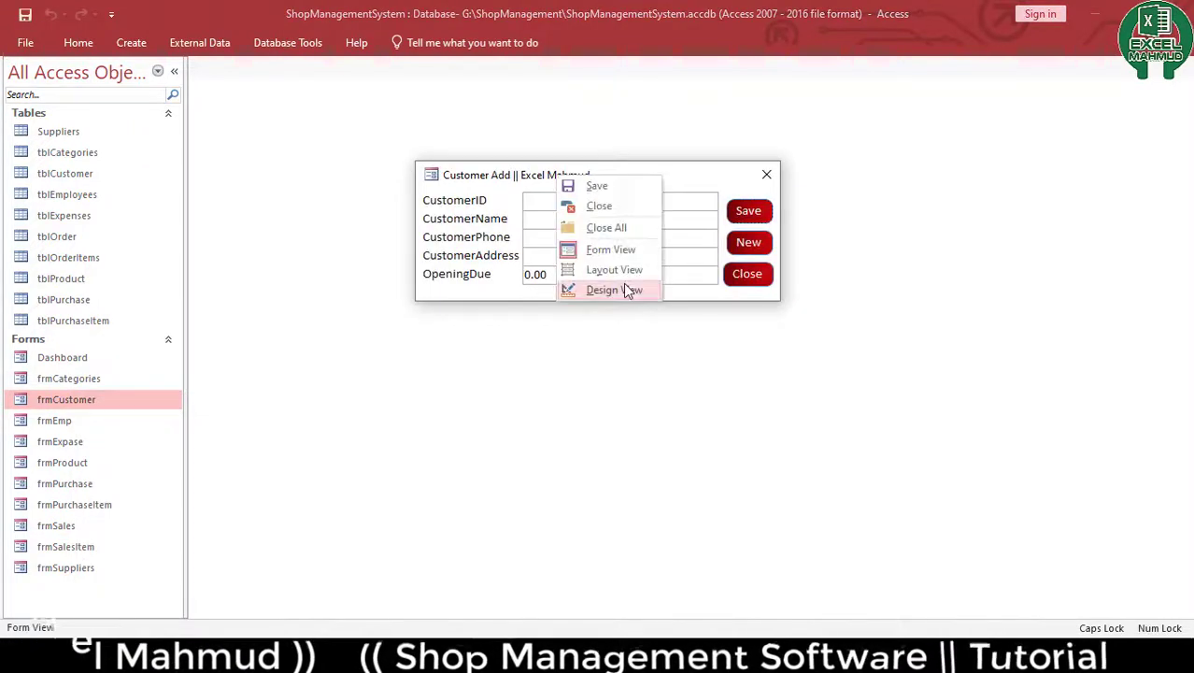
left_click(735, 148)
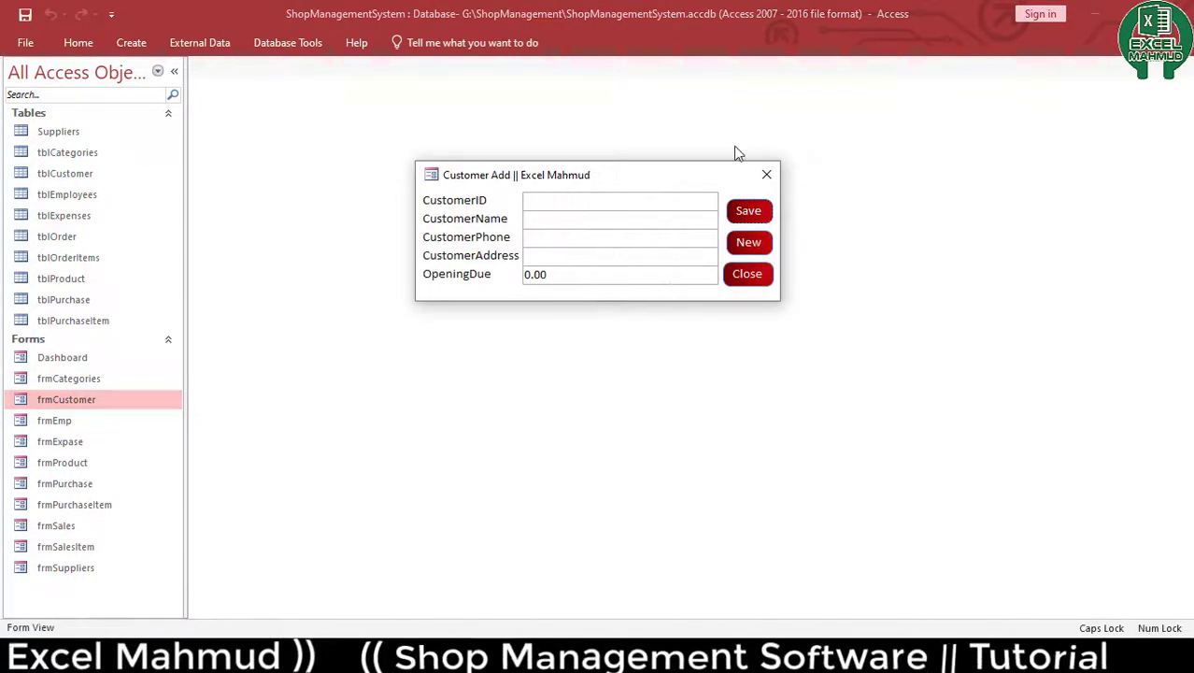
right_click(692, 206)
left_click(621, 243)
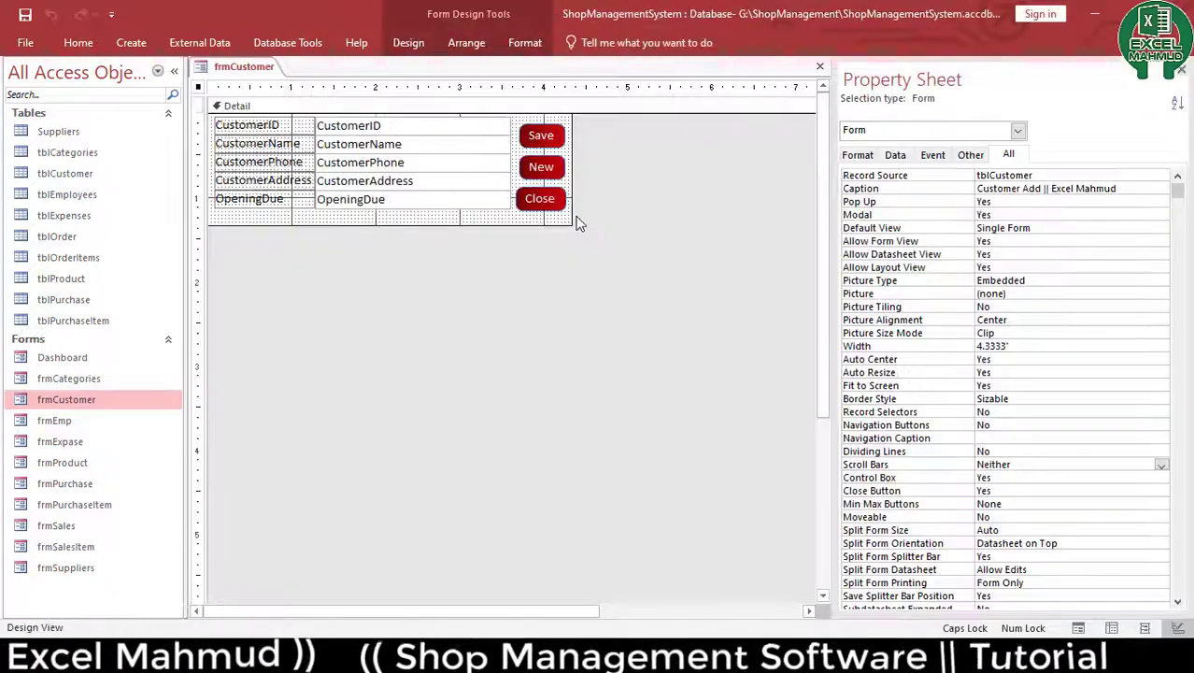
left_click_drag(567, 221, 567, 215)
Right-align the five field labels in frmCustomer, from CustomerID to OpeningDue, and save and close the form
left_click_drag(269, 359, 200, 116)
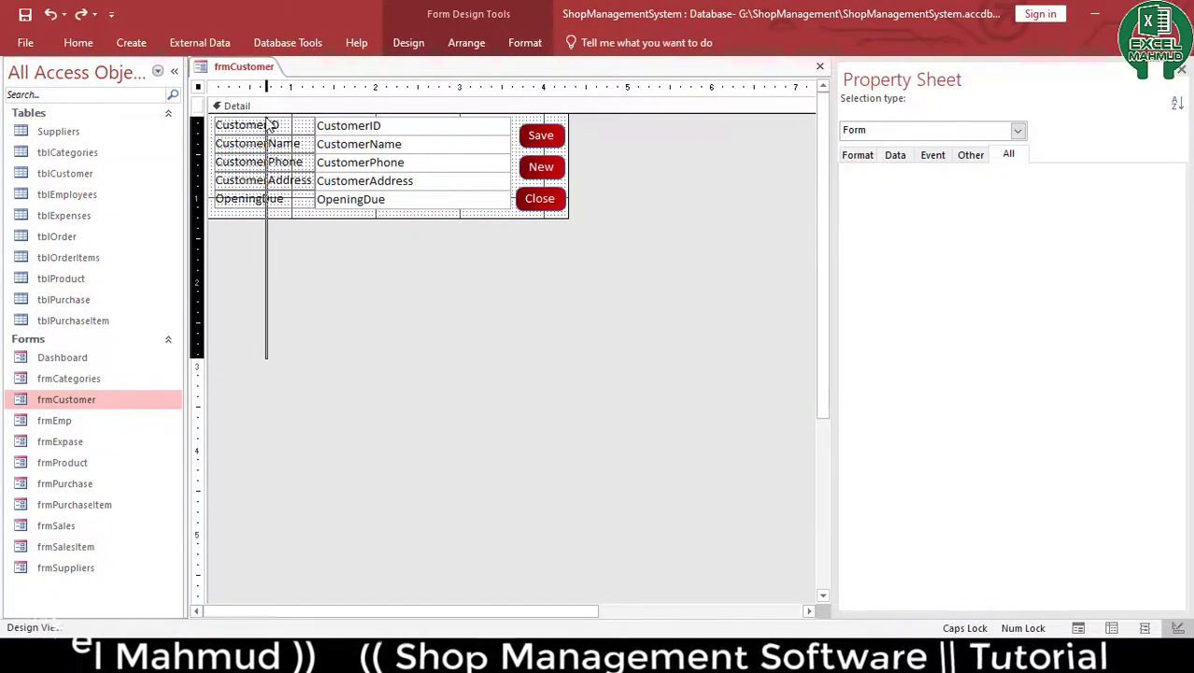
left_click(91, 38)
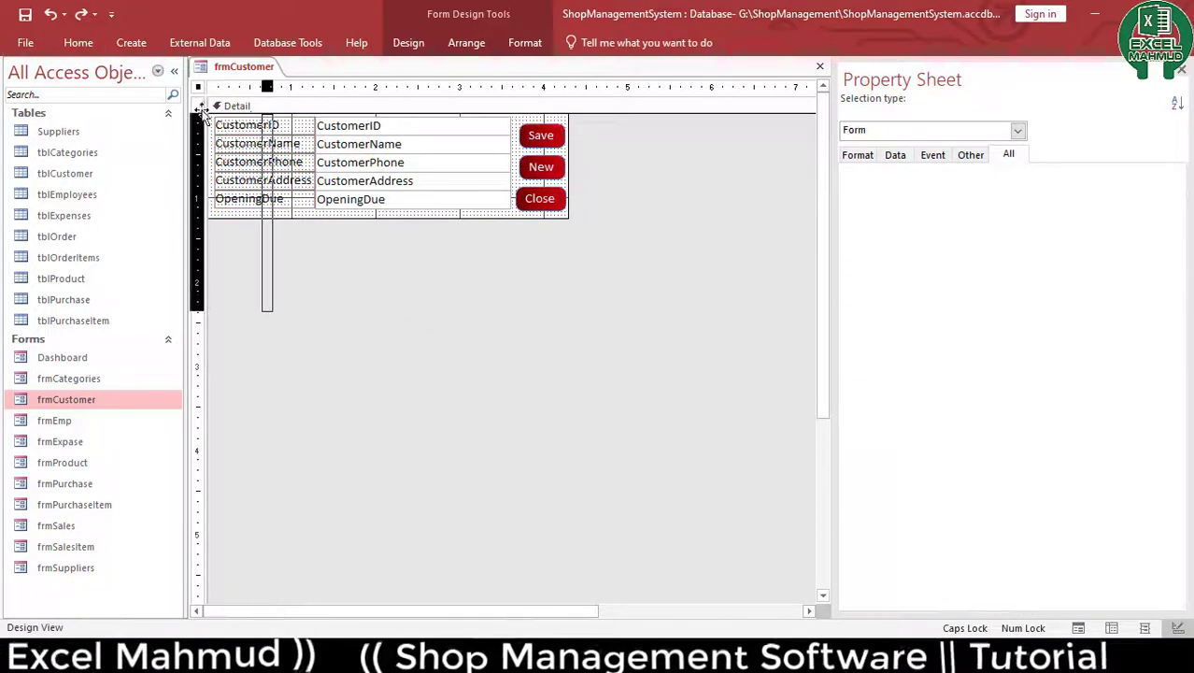
left_click(79, 43)
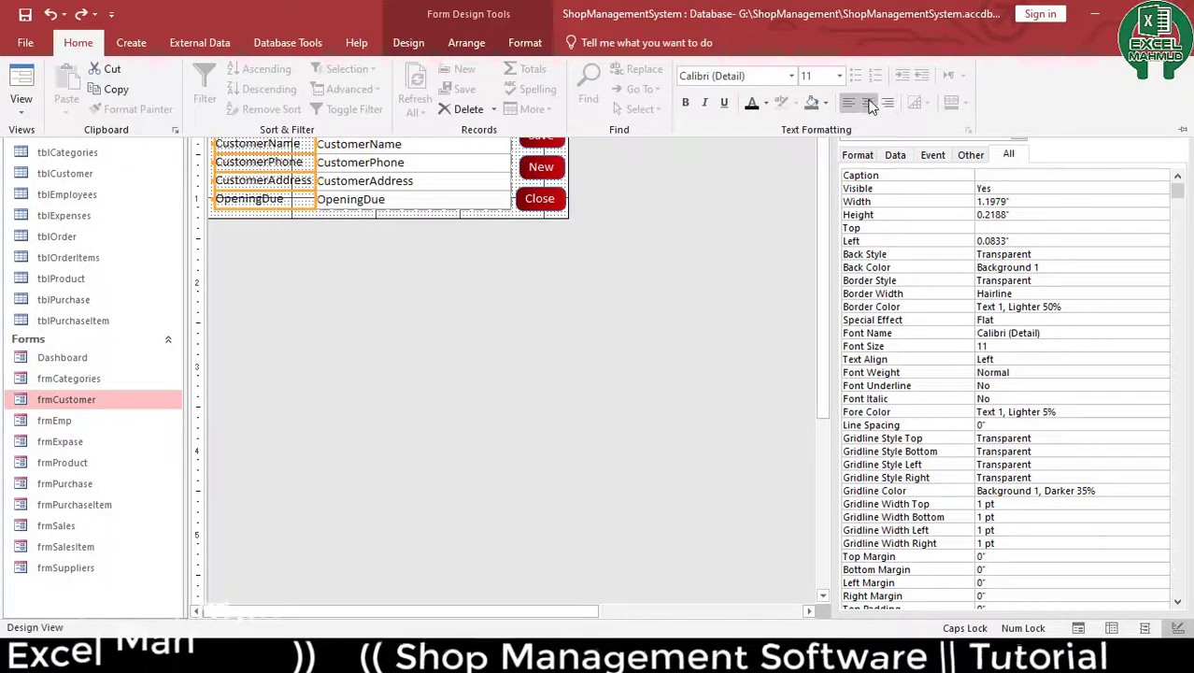
left_click(868, 102)
left_click(351, 416)
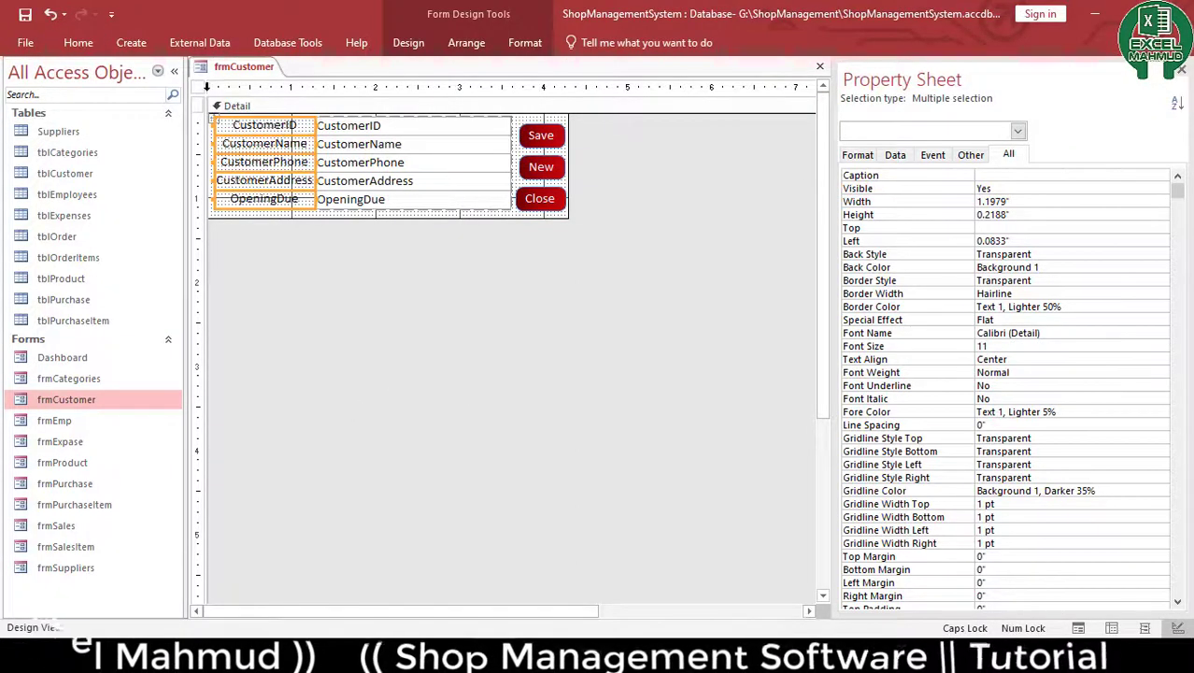
left_click(78, 43)
left_click(889, 103)
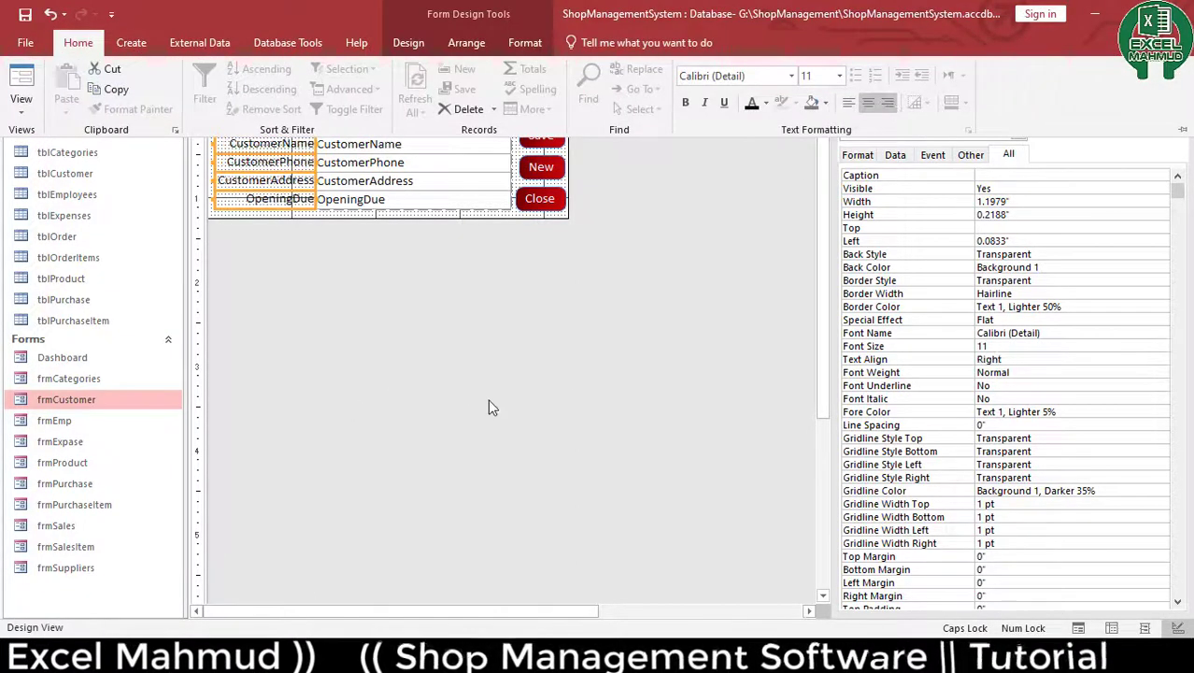
left_click(487, 399)
key("ctrl+s")
key("ctrl+w")
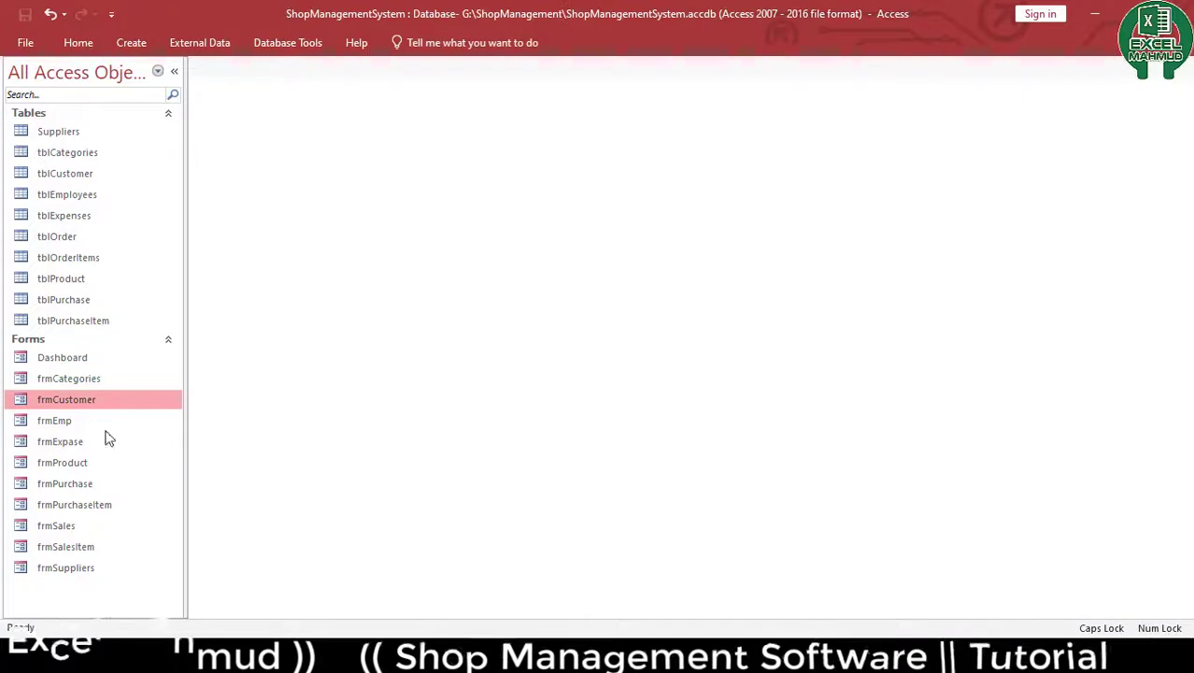
Open frmSales to check the customer subform's label alignment and the sales item row, and close it again
double_click(59, 532)
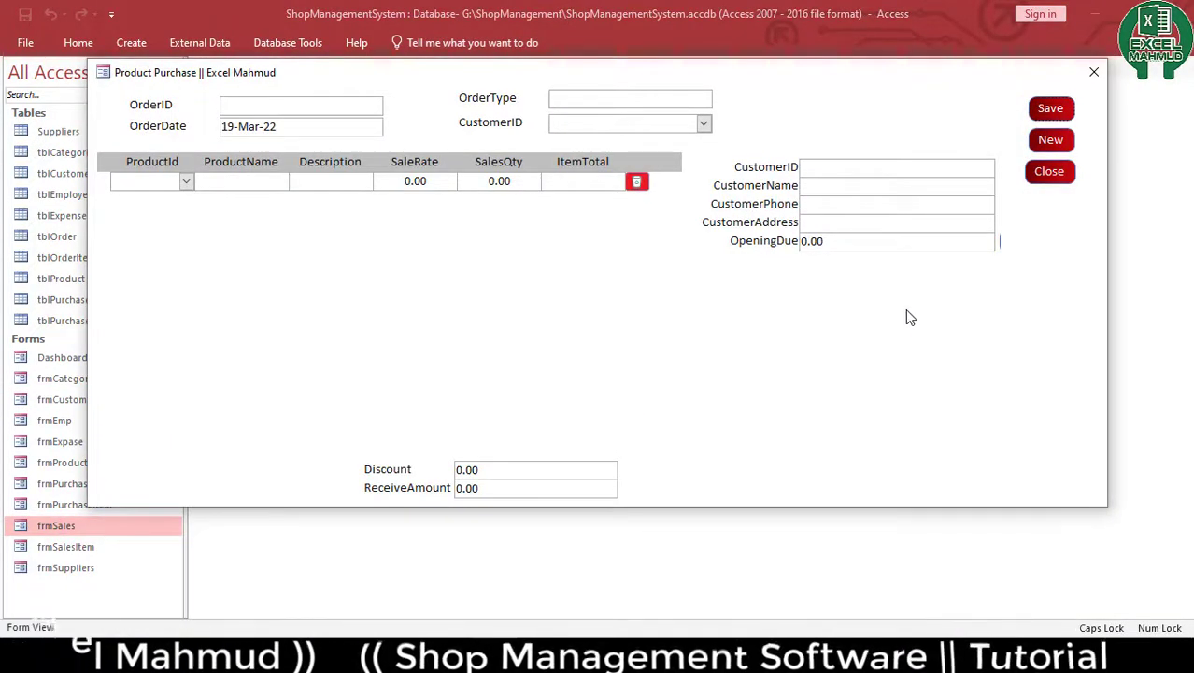
right_click(842, 333)
left_click(783, 294)
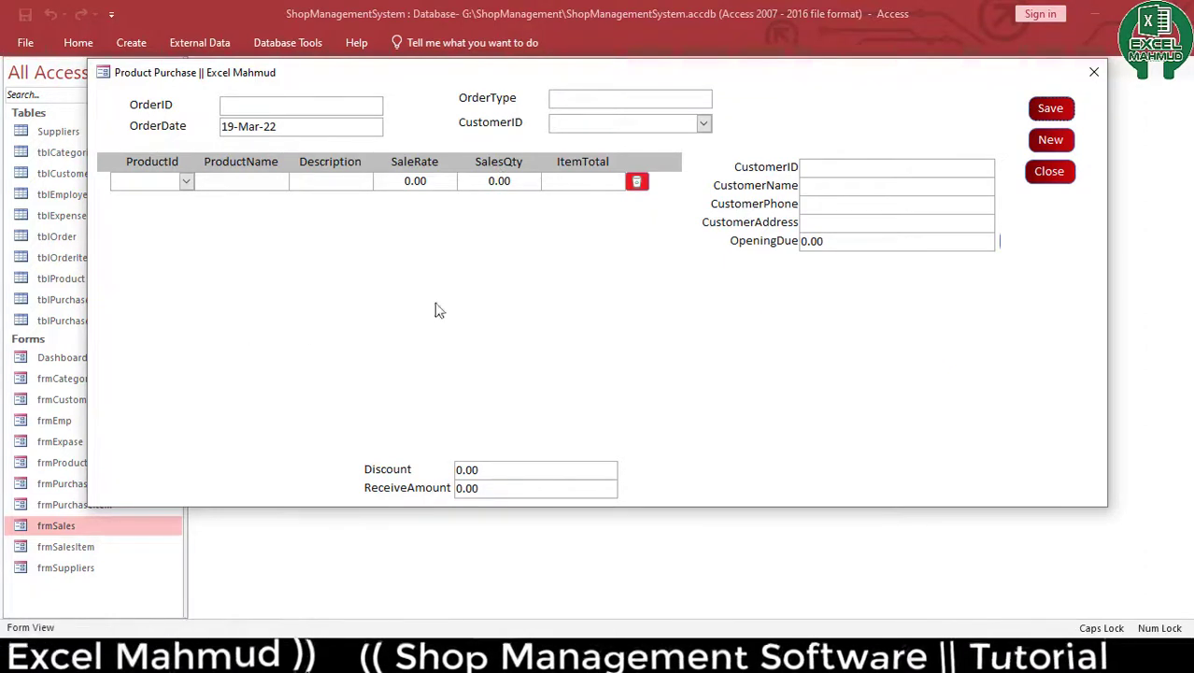
left_click(502, 179)
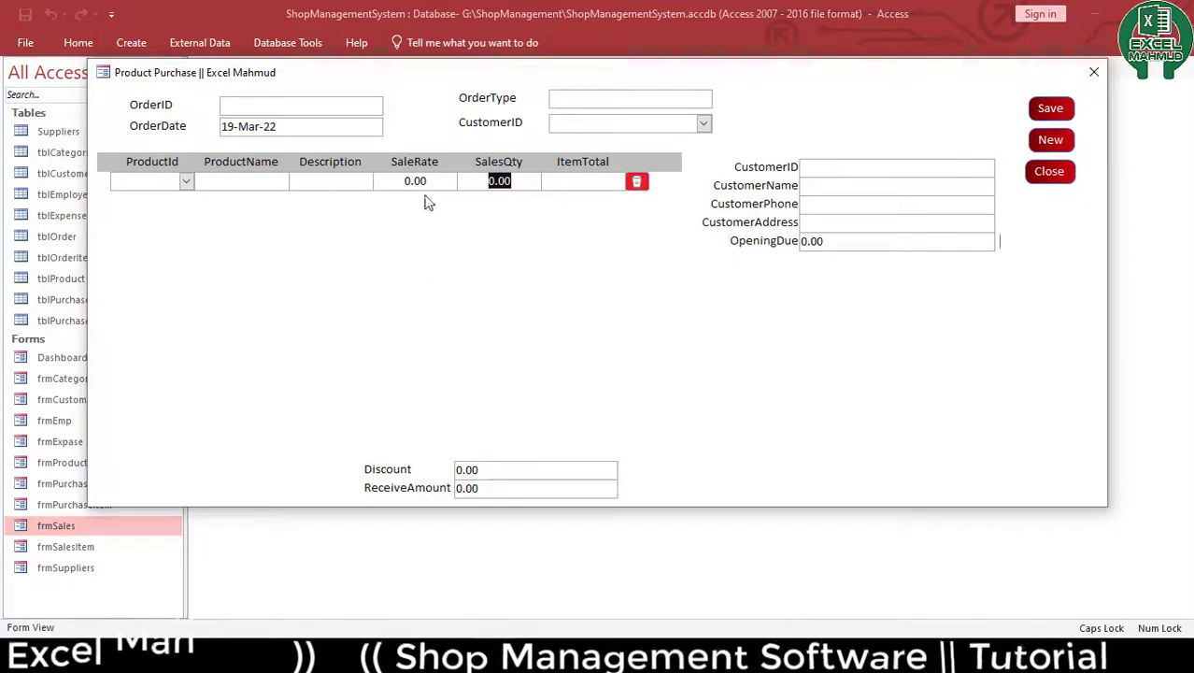
right_click(692, 319)
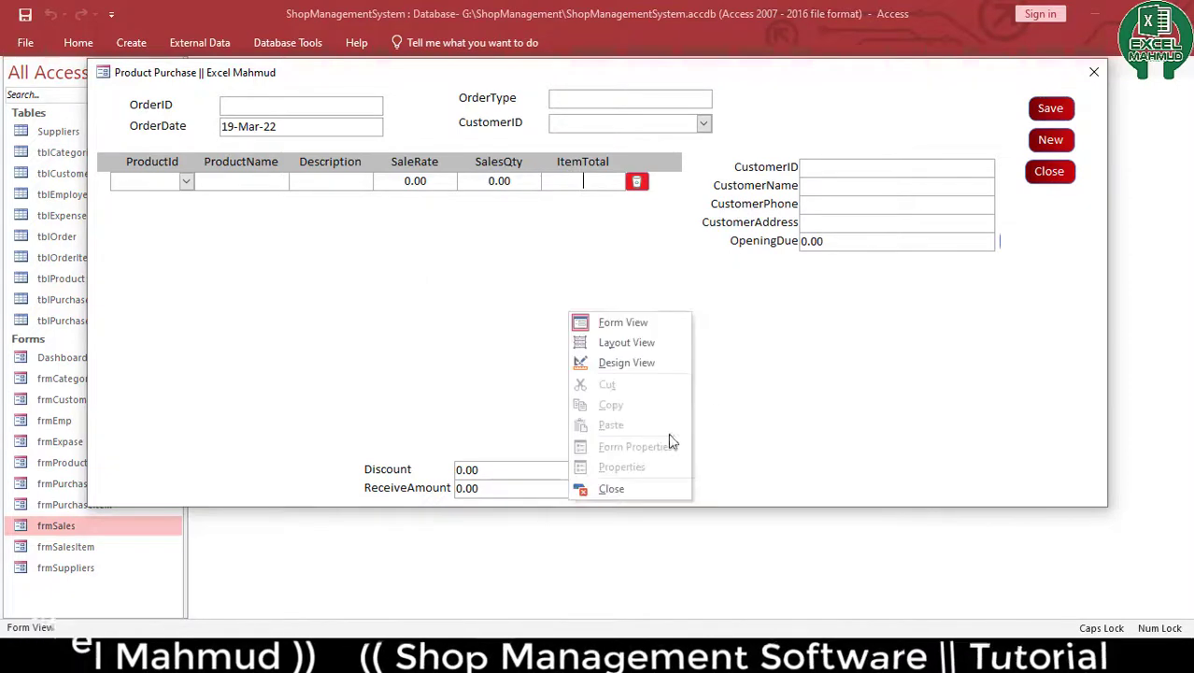
left_click(645, 490)
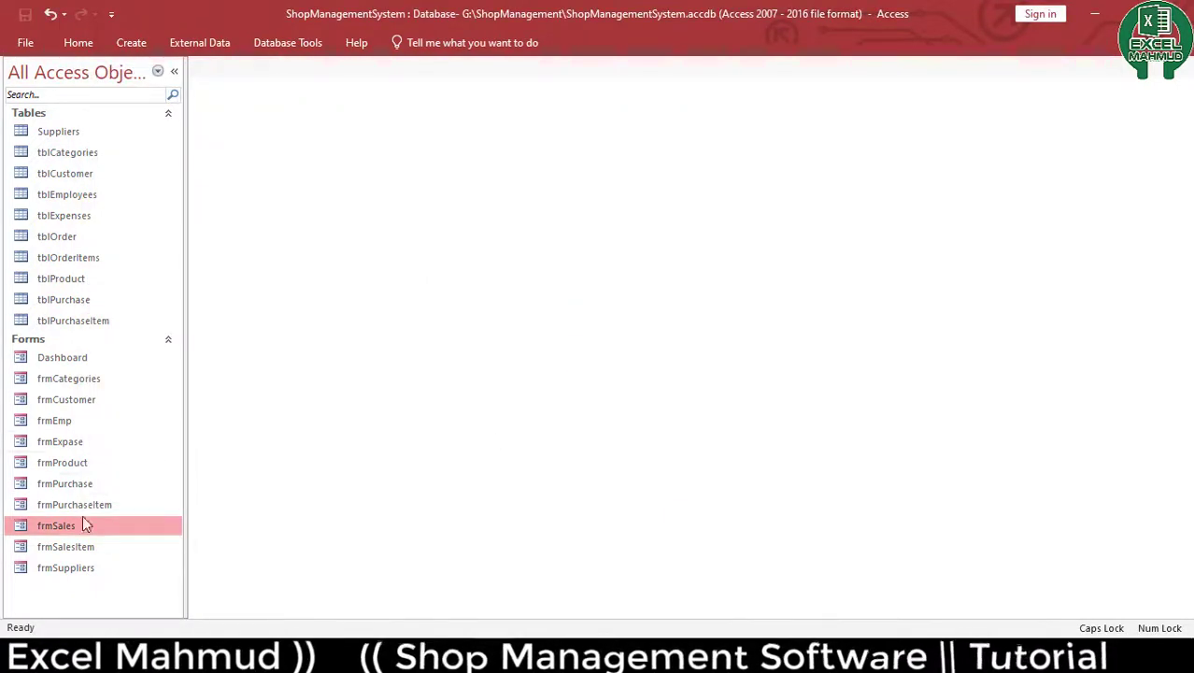
Open frmSalesItem in Design View and expand its form footer to a height of about 0.375"
left_click(86, 549)
right_click(89, 551)
left_click(152, 368)
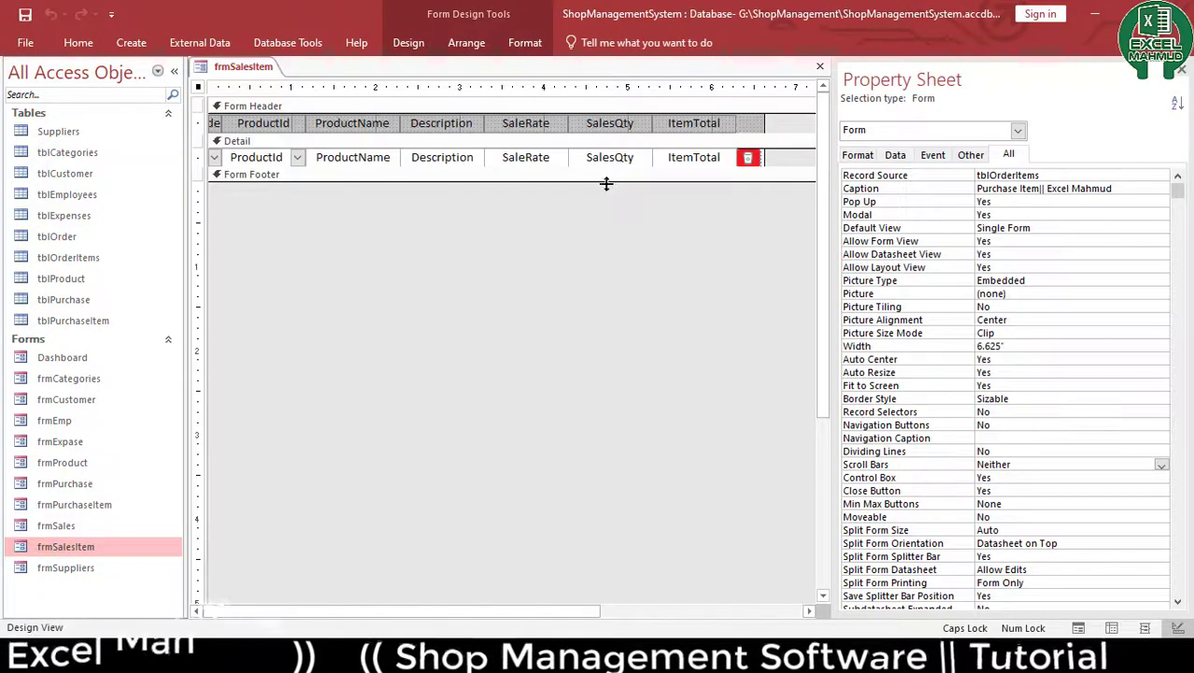
left_click_drag(607, 179, 587, 214)
left_click(596, 207)
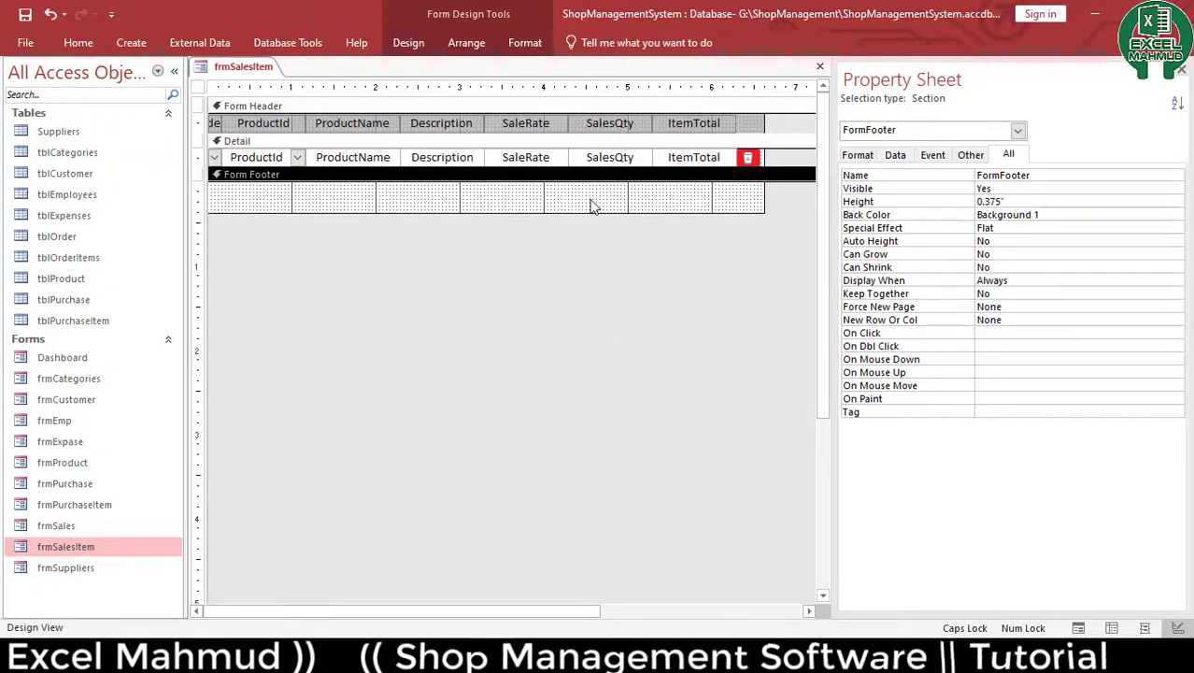
Copy the ItemTotal text box from the detail section into the form footer, aligned beneath the ItemTotal column
left_click(696, 161)
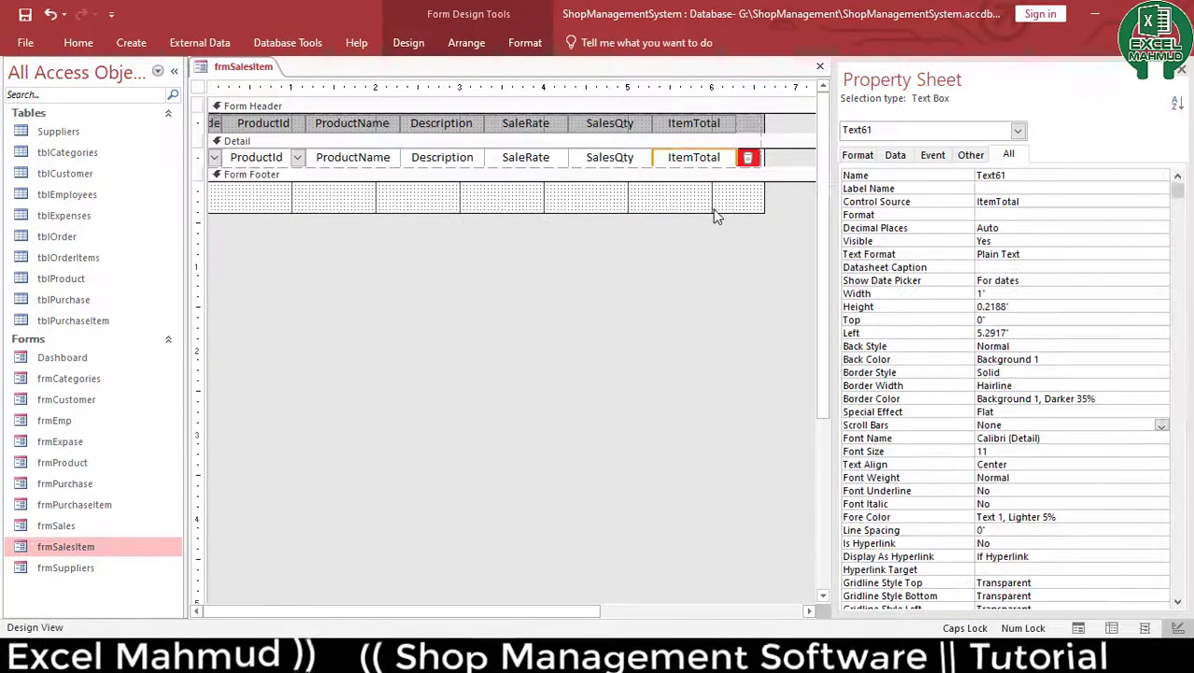
left_click(715, 217)
key("ctrl+v")
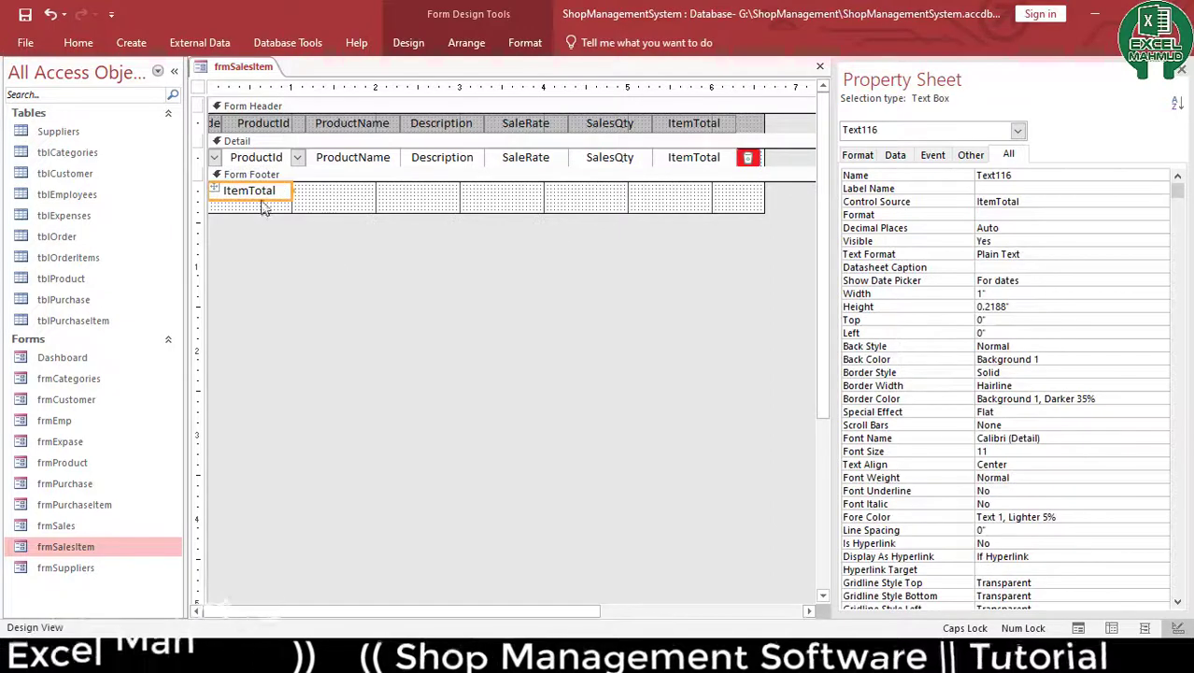
left_click_drag(265, 196, 725, 215)
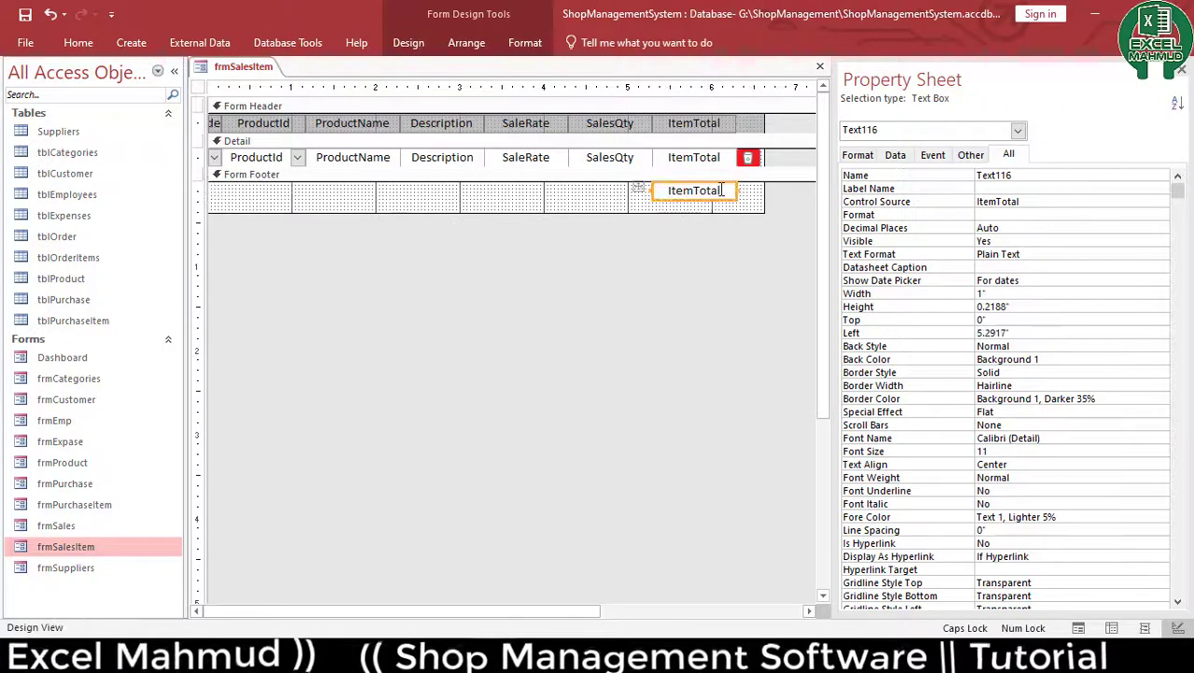
Replace the footer text box's control source with =Sum([ItemTotal])
left_click(666, 193)
double_click(696, 190)
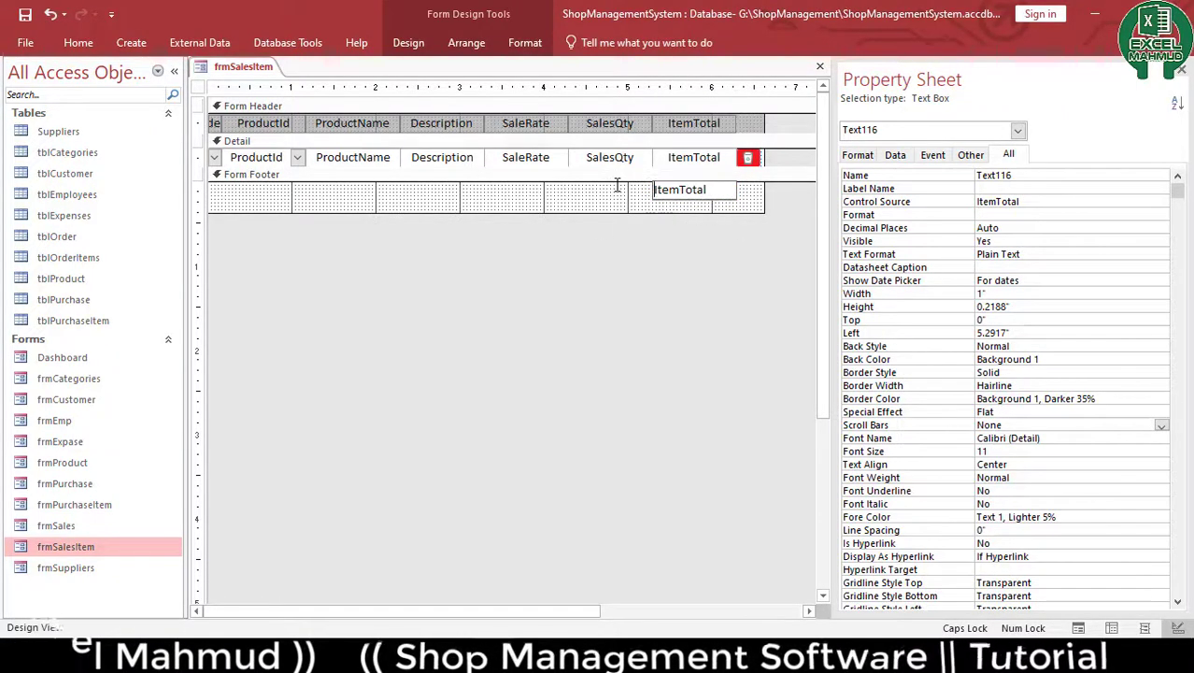
key("shift+Right")
key("shift+Right")
key("shift+Right")
key("shift+Right")
key("shift+Right")
key("shift+Right")
key("shift+Right")
key("shift+Right")
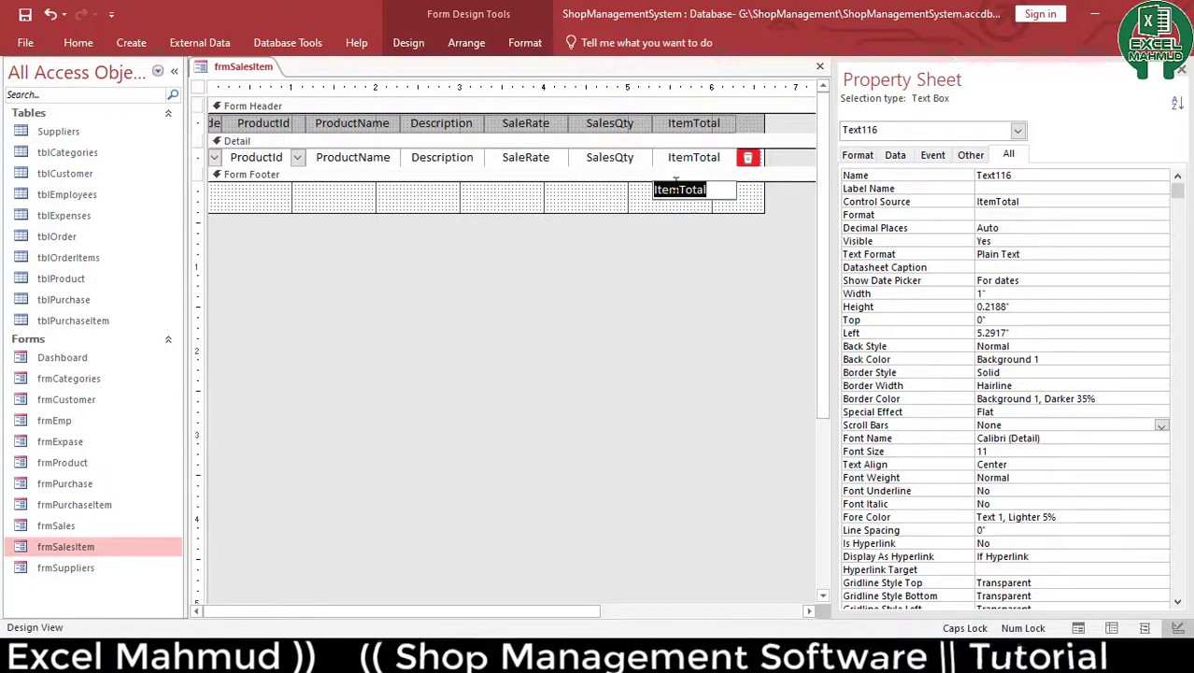
key("Delete")
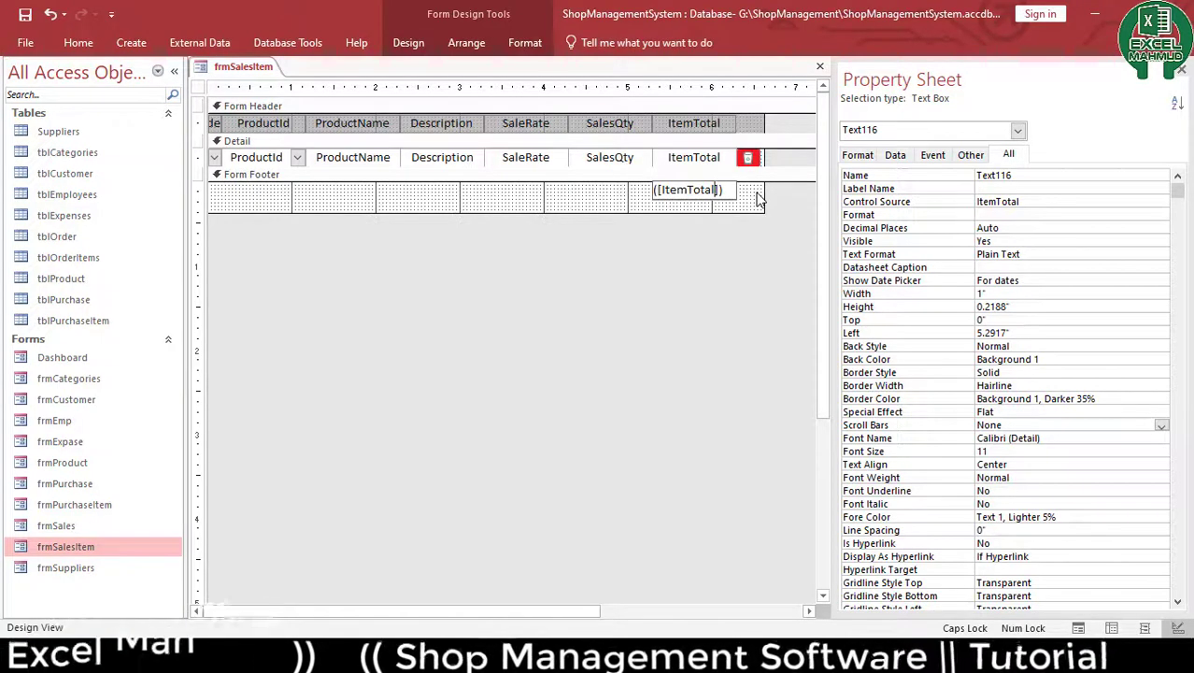
left_click(574, 249)
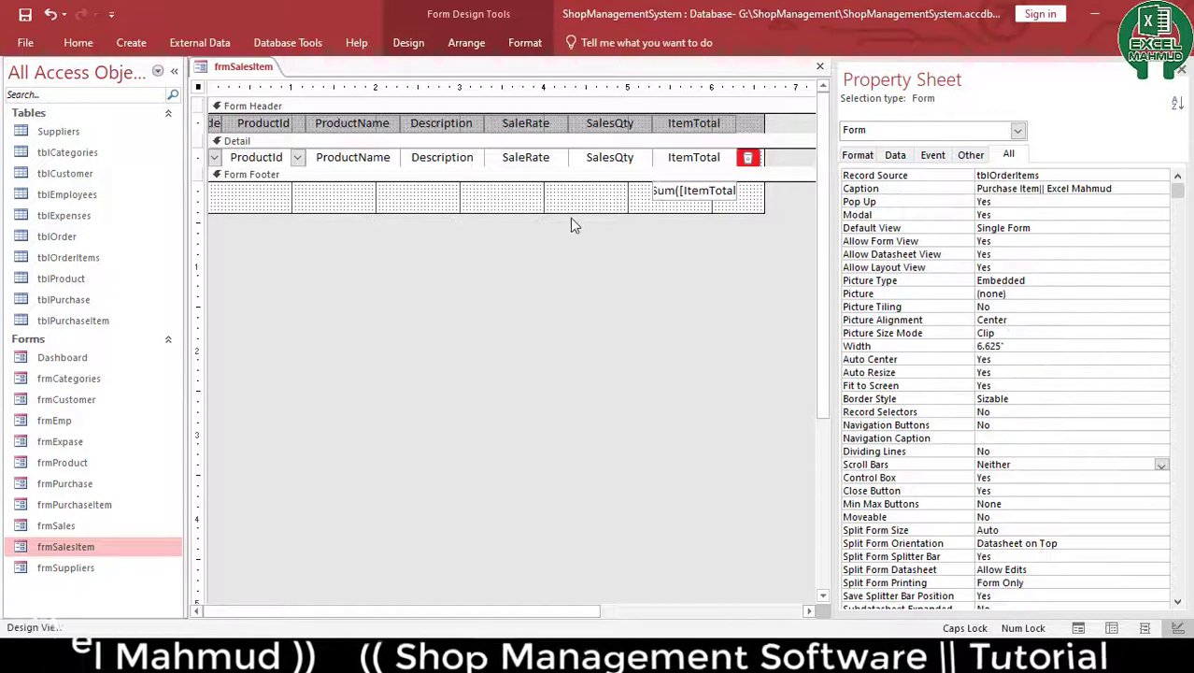
Trim the form footer's height to about 0.29" and right-align the text in the sum text box
left_click_drag(568, 213, 566, 205)
left_click_drag(743, 222, 696, 191)
left_click(525, 43)
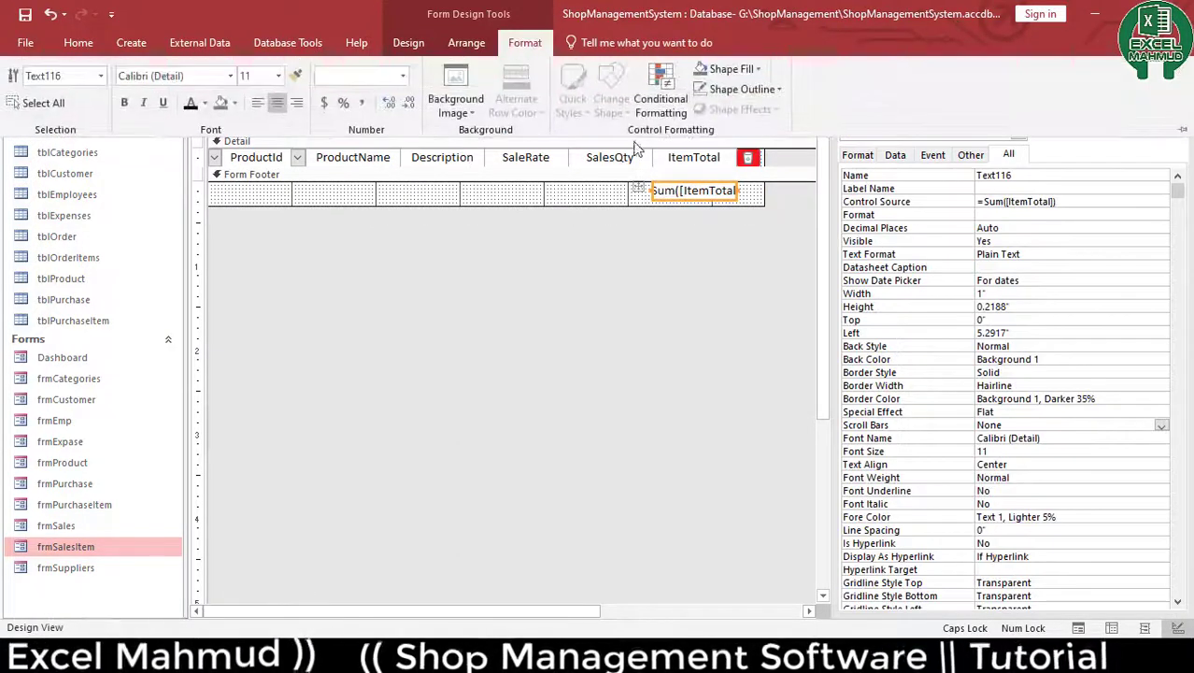
left_click(547, 259)
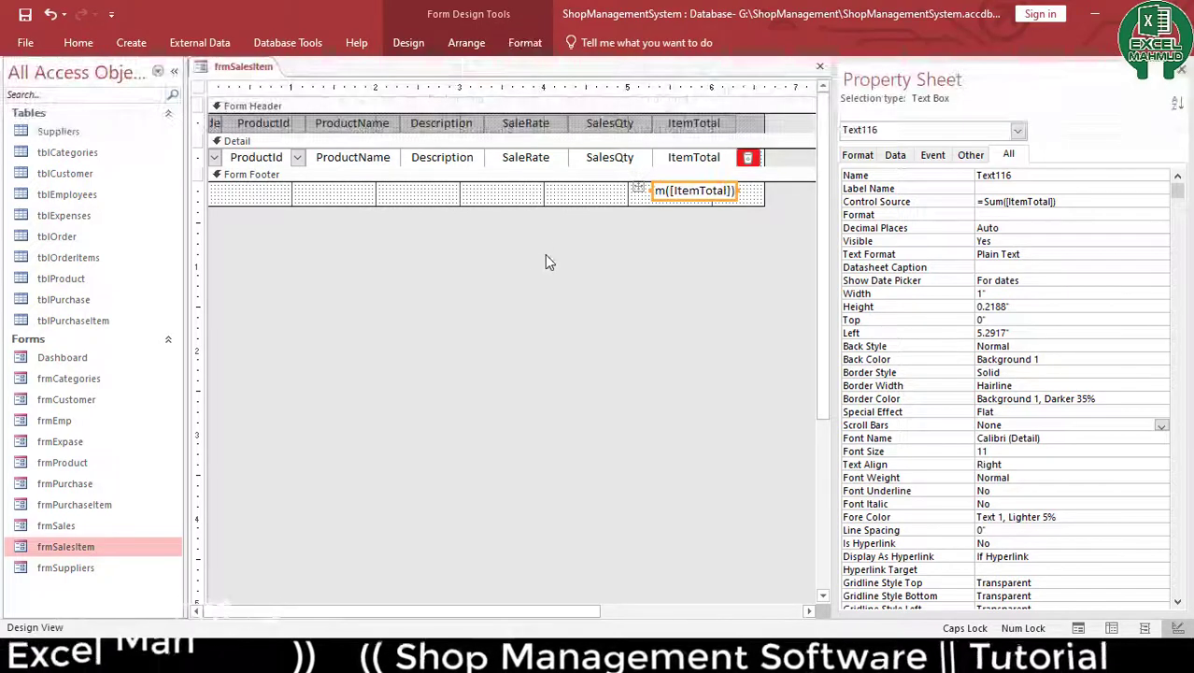
Add a "Total" label to the form footer about 3.92" from the form's left edge and widen it toward the sum box
left_click(525, 194)
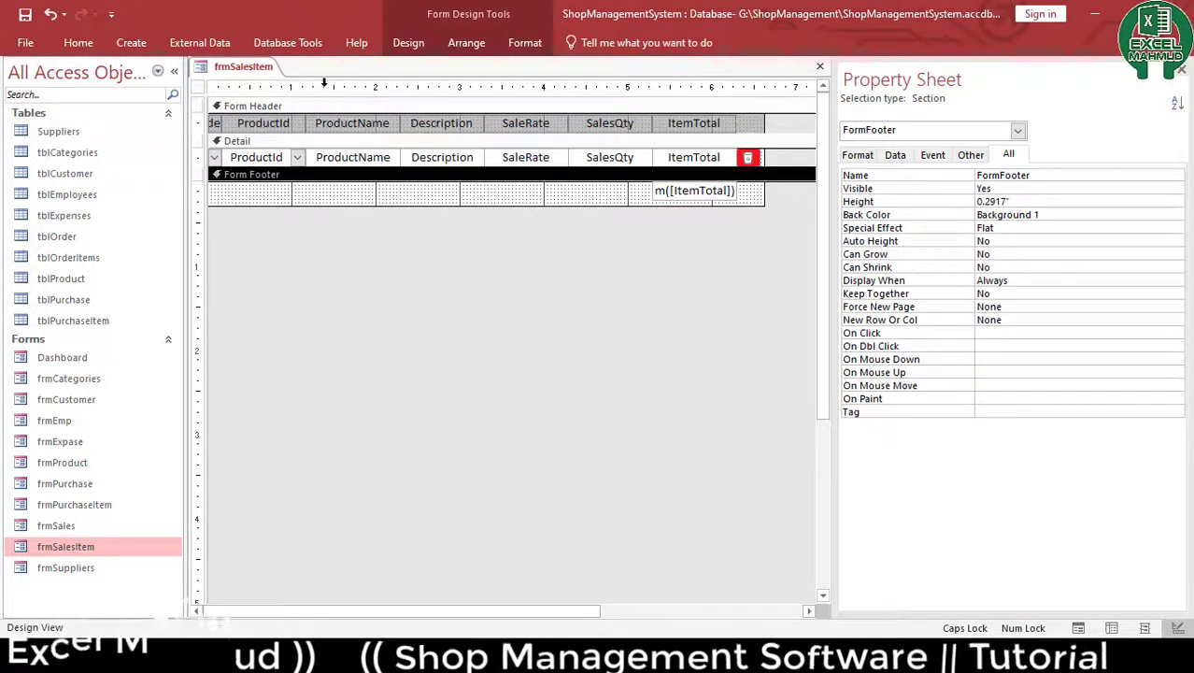
left_click(407, 42)
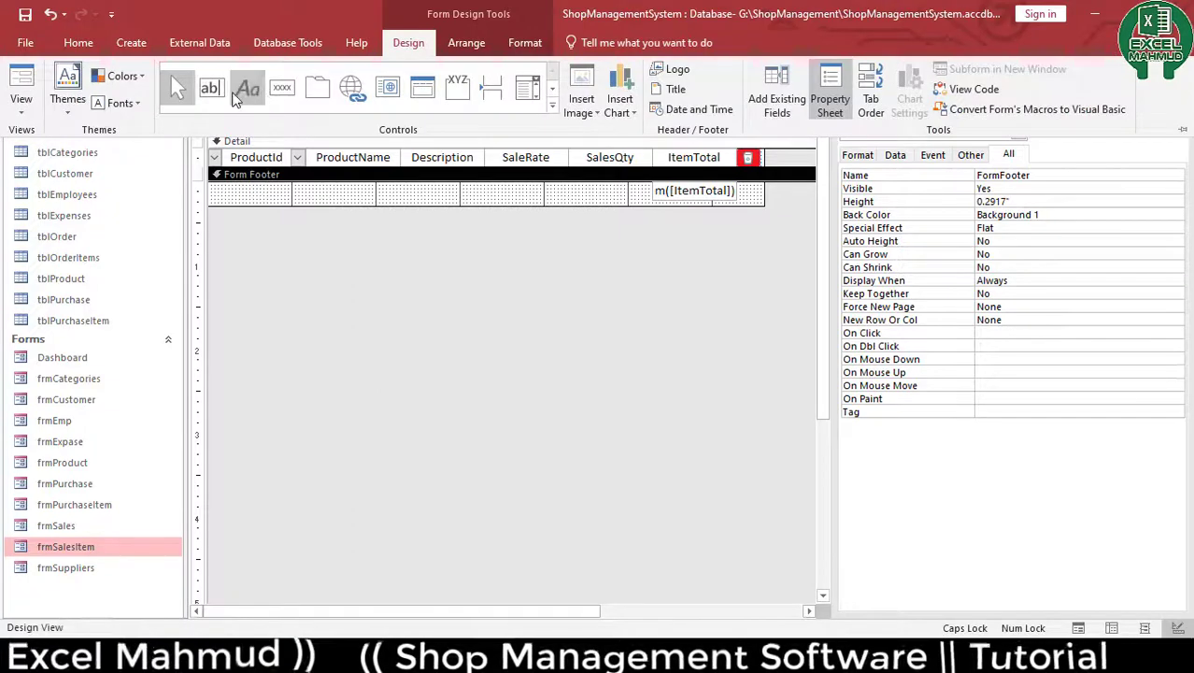
left_click(248, 89)
left_click(356, 189)
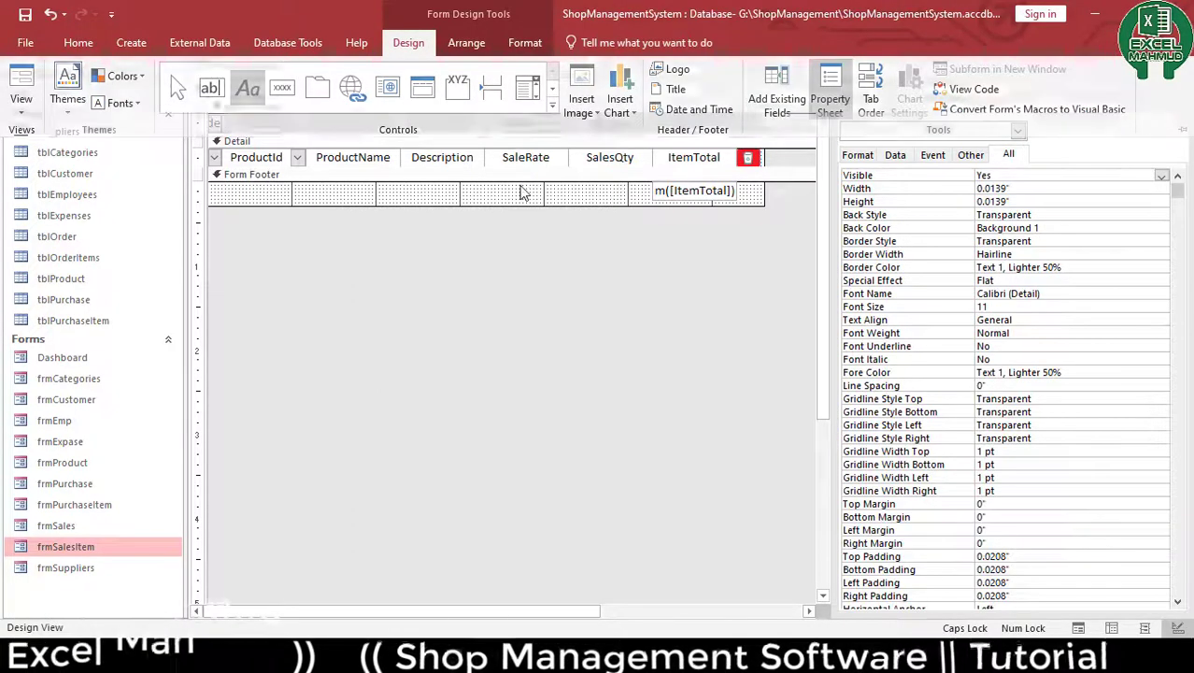
left_click(512, 197)
type("tOTAL")
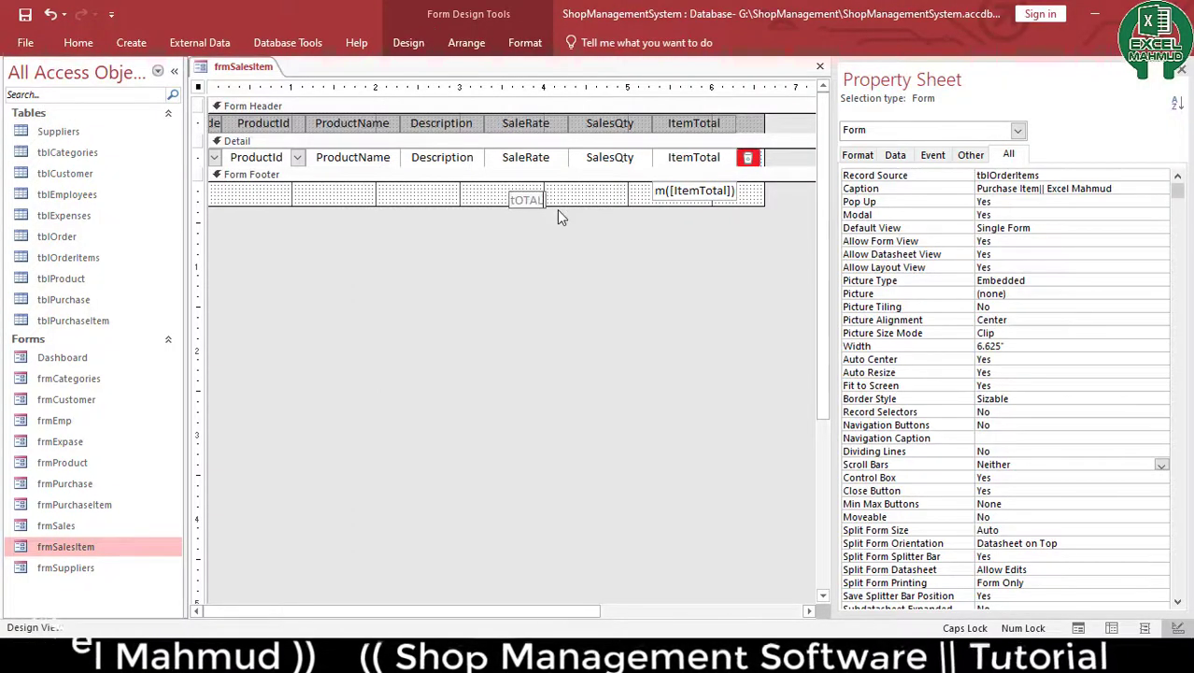
key("BackSpace")
key("BackSpace")
key("BackSpace")
key("BackSpace")
key("BackSpace")
key("Caps_Lock")
type("Total")
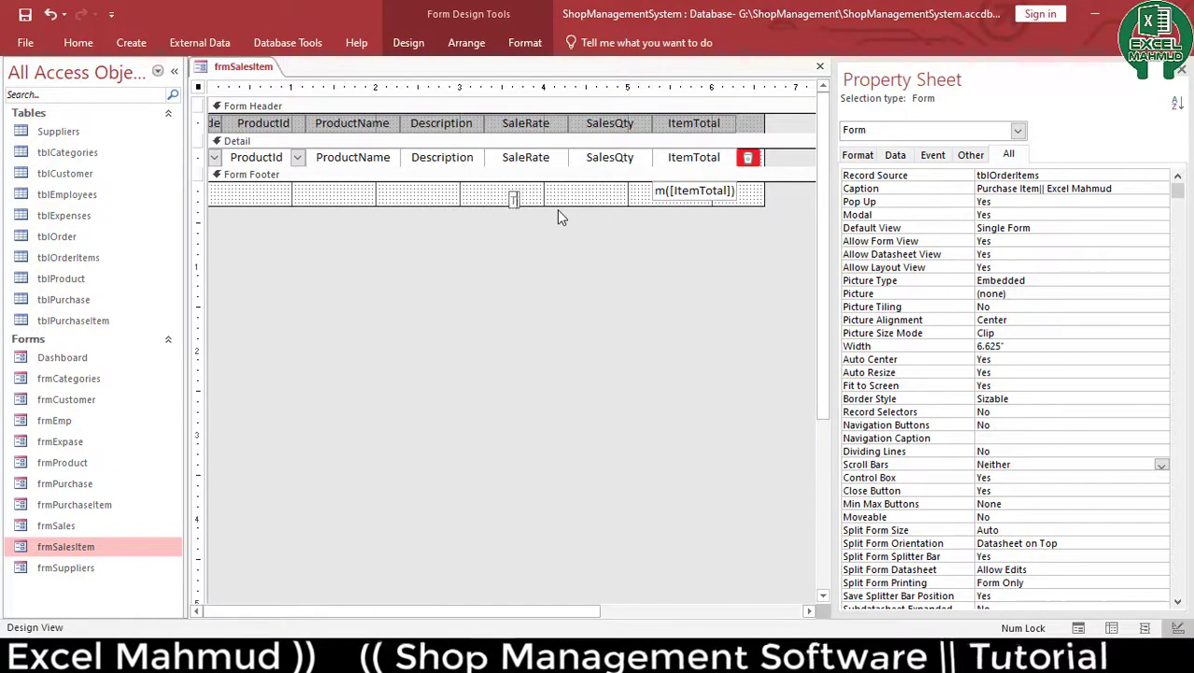
key("Return")
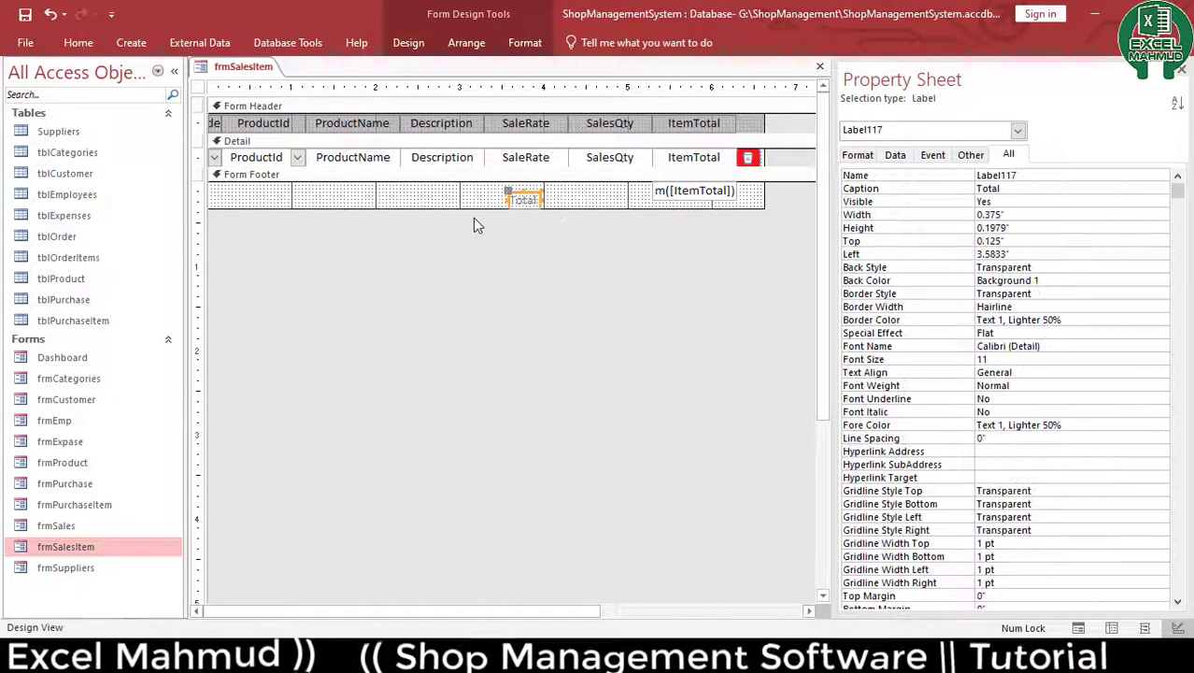
left_click_drag(507, 208, 537, 207)
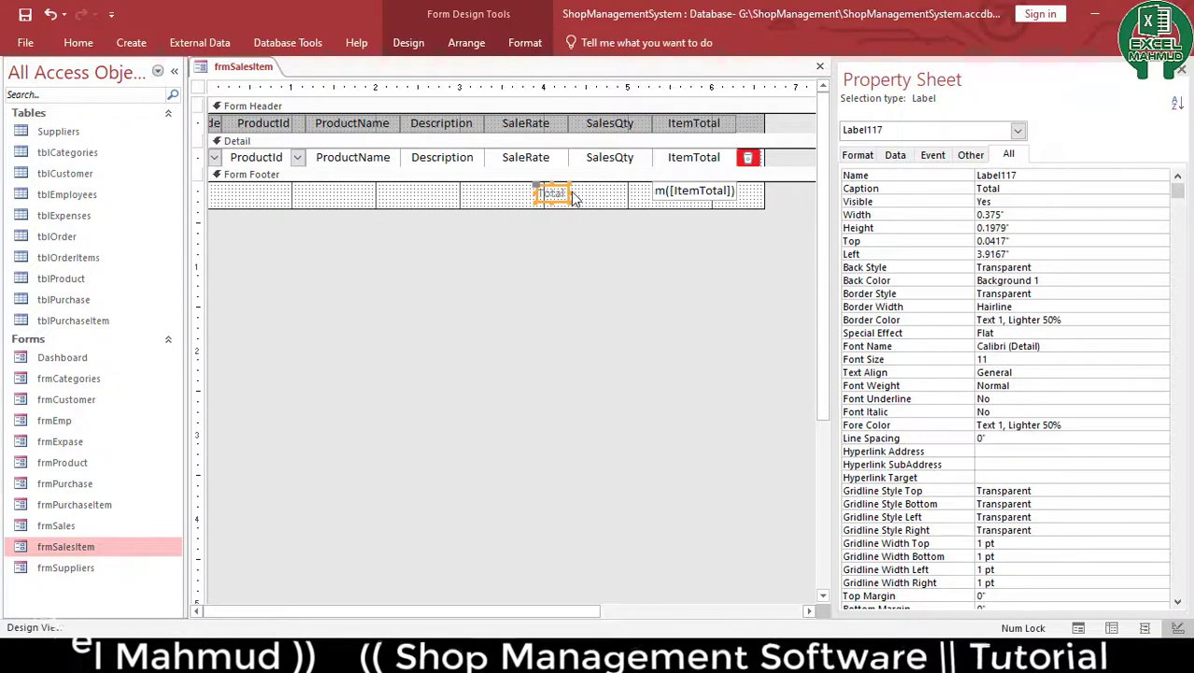
left_click_drag(564, 192, 604, 191)
Set the font colour of the Total label and sum box to Text 1, Lighter 5%, and save and close frmSalesItem
left_click_drag(658, 270, 540, 190)
left_click(78, 43)
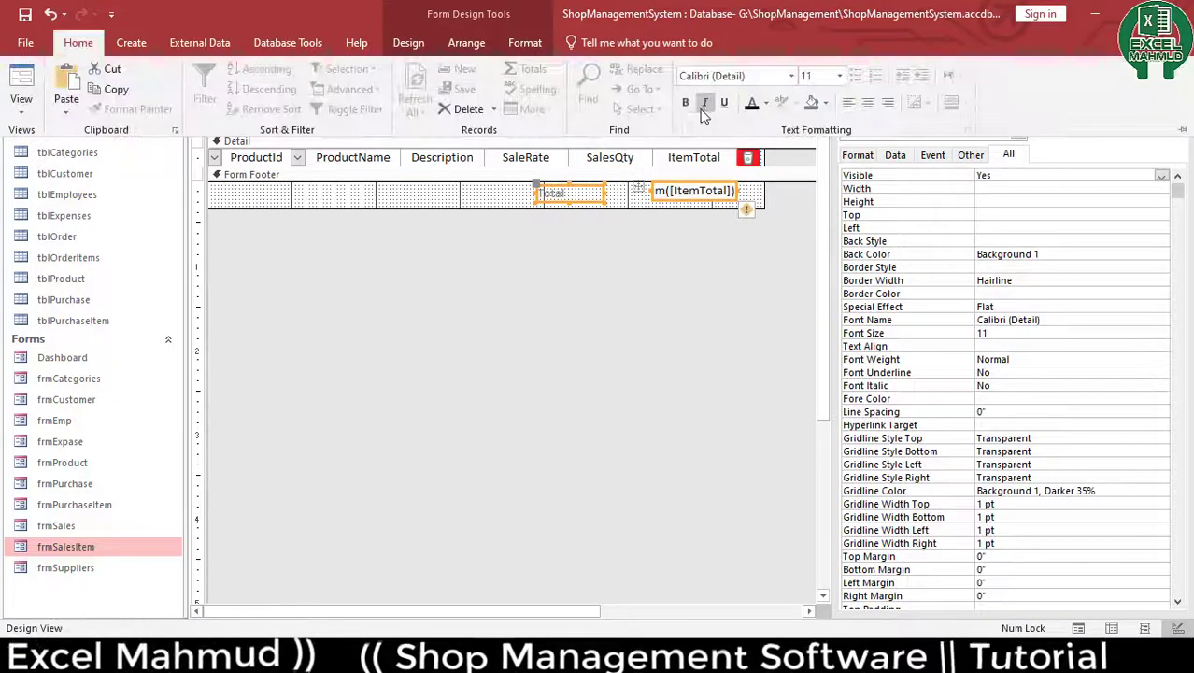
left_click(582, 315)
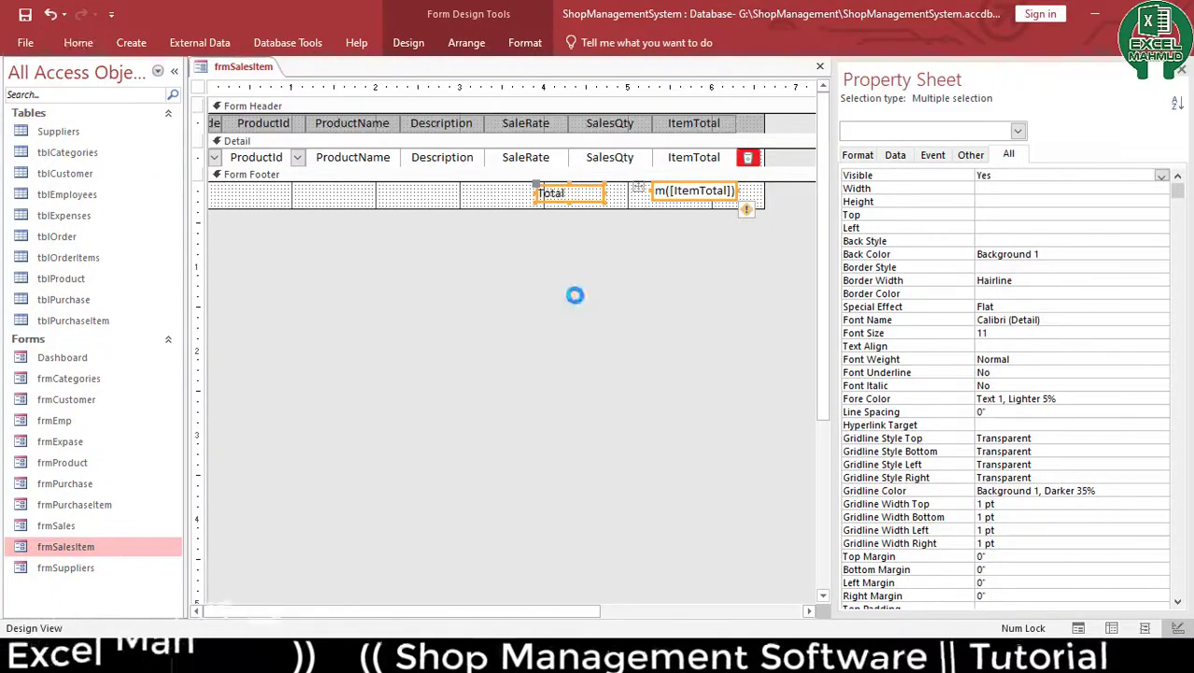
left_click(575, 302)
key("ctrl+w")
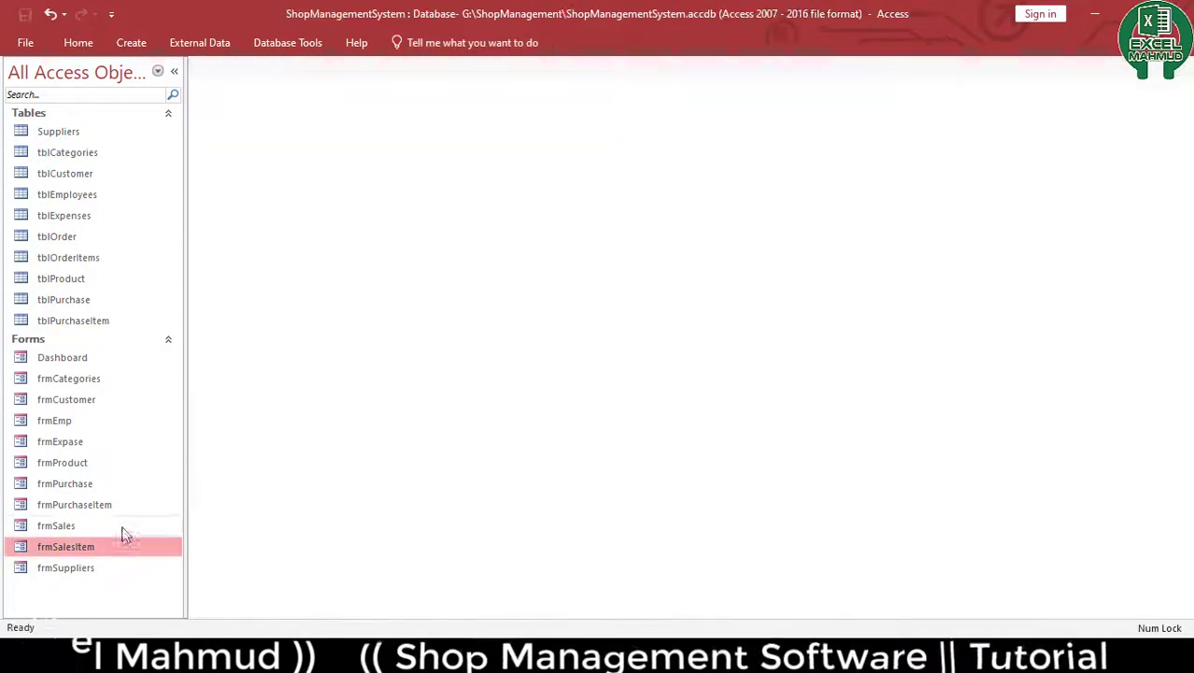
Open frmSalesItem in Design View and rename the footer's sum text box to ItemTotal
right_click(97, 553)
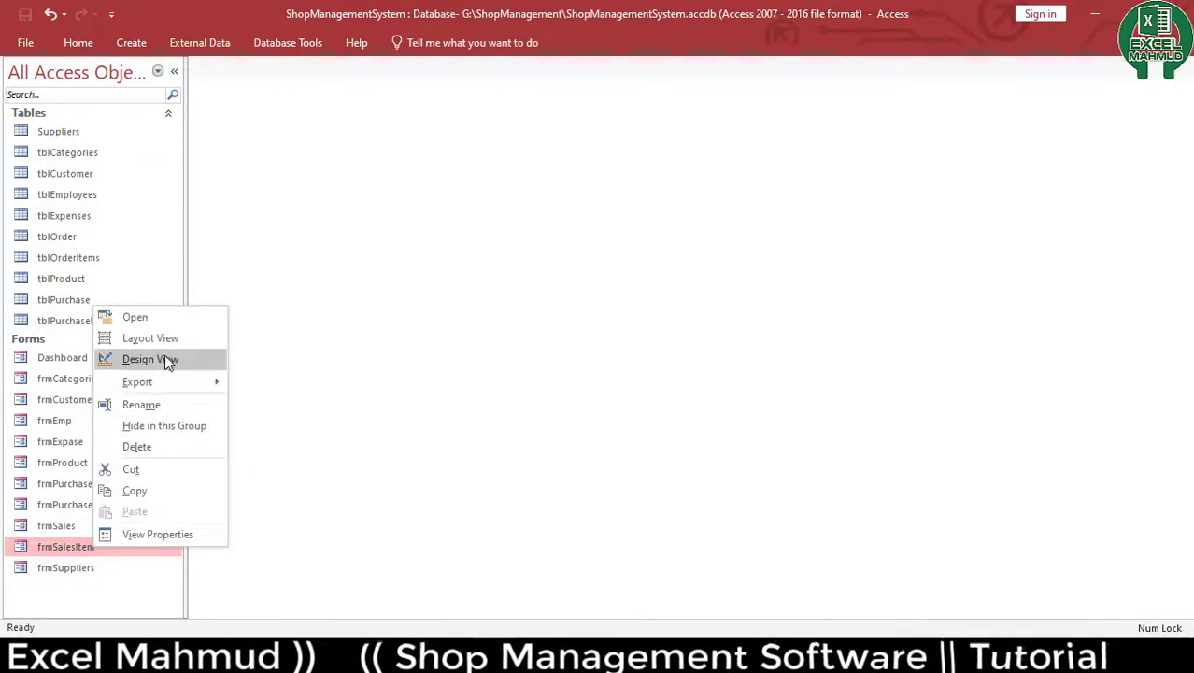
left_click(165, 357)
left_click(706, 203)
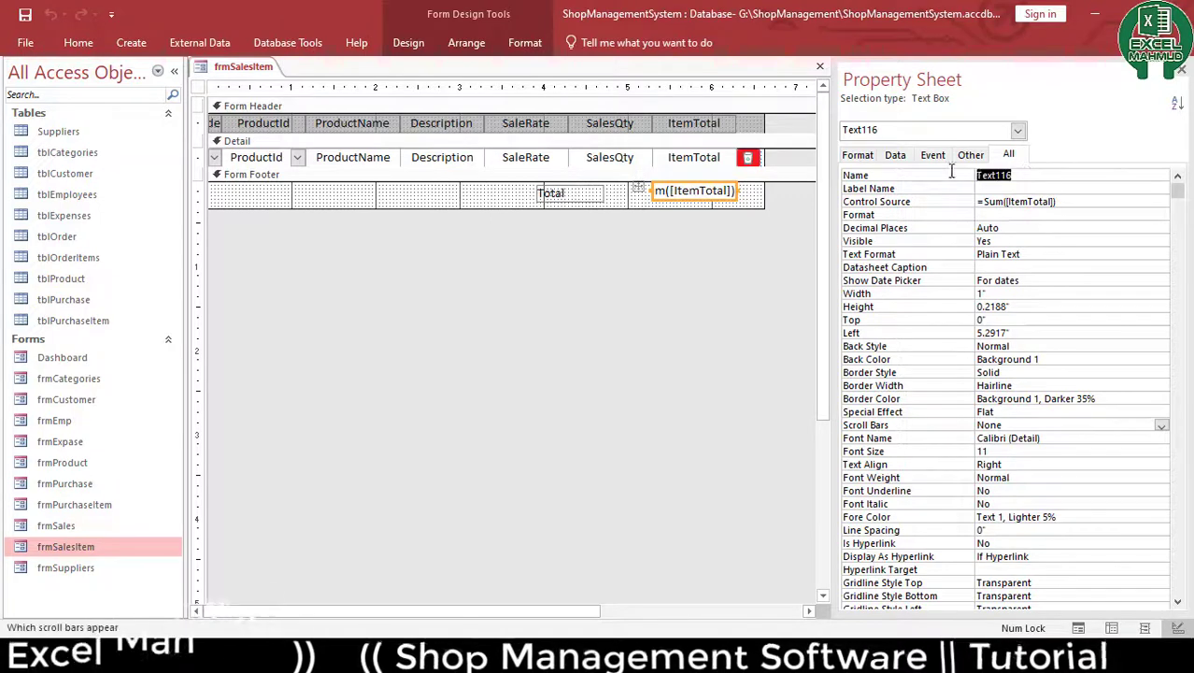
type("item")
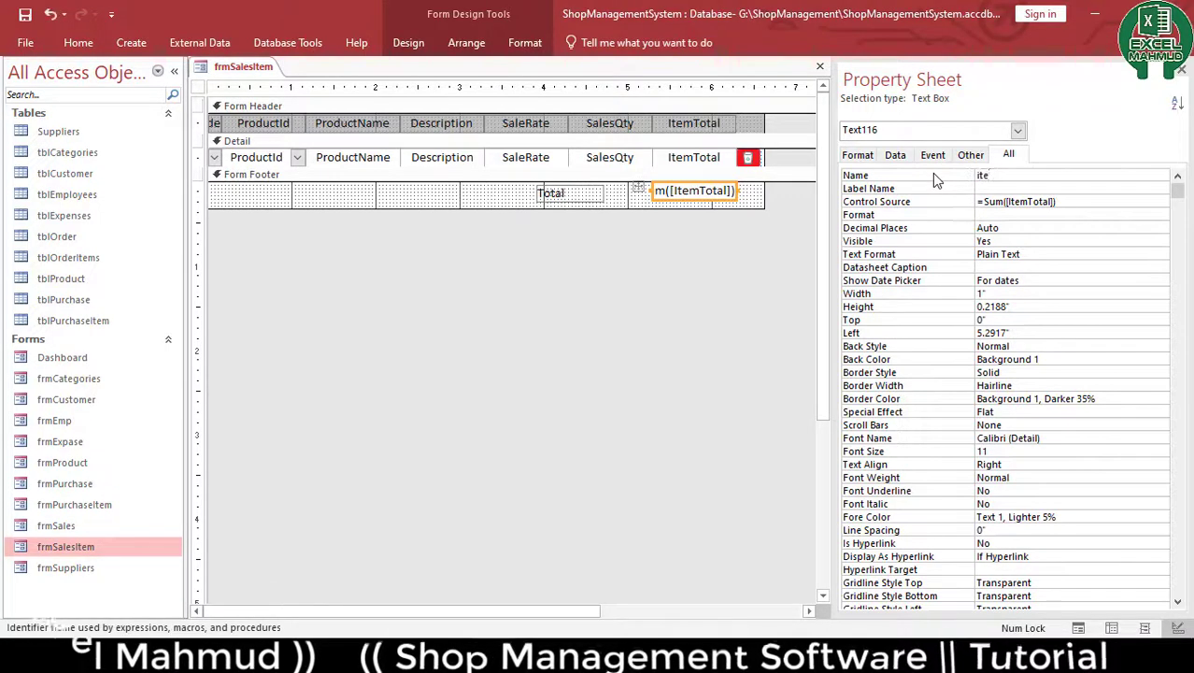
key("BackSpace")
key("BackSpace")
key("BackSpace")
key("BackSpace")
type("ItemTotal")
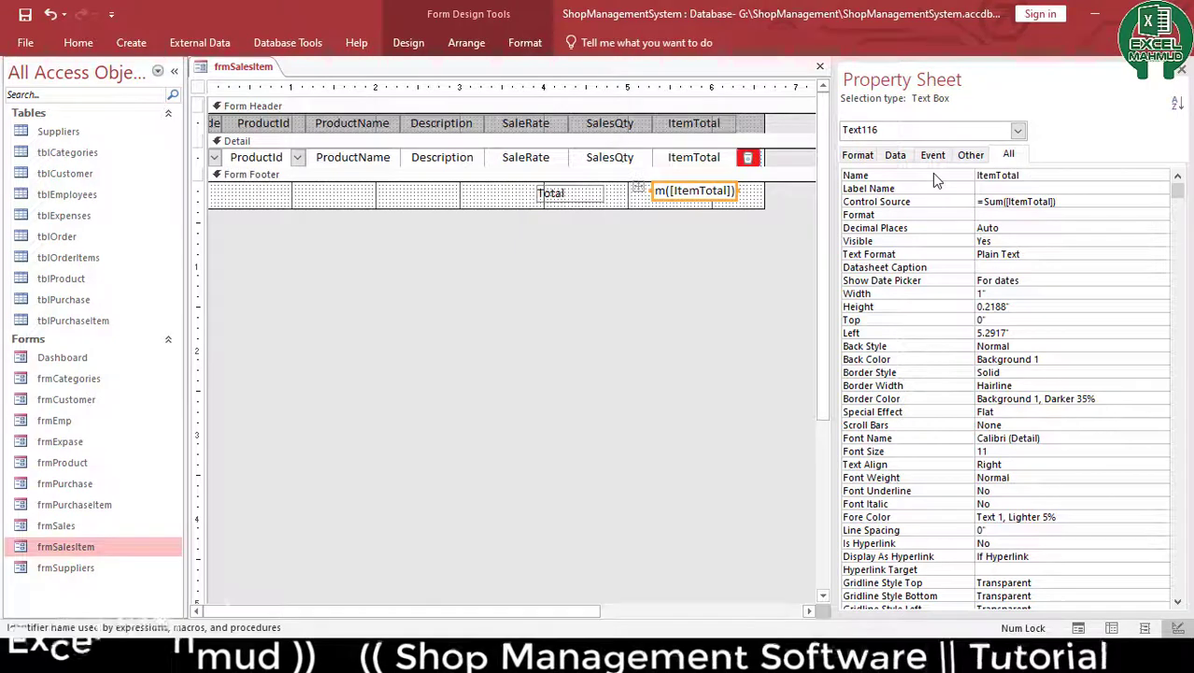
key("Return")
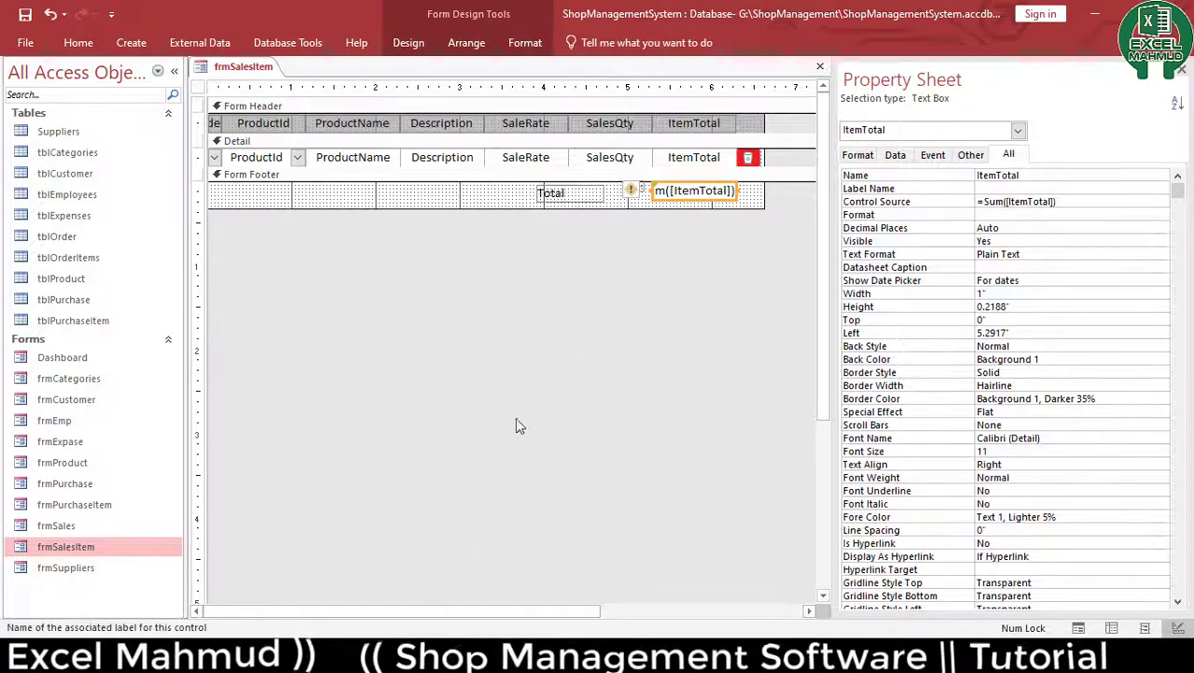
Check the footer sum box's properties, preview frmSalesItem in Form View, and close the form
left_click(610, 302)
left_click(739, 193)
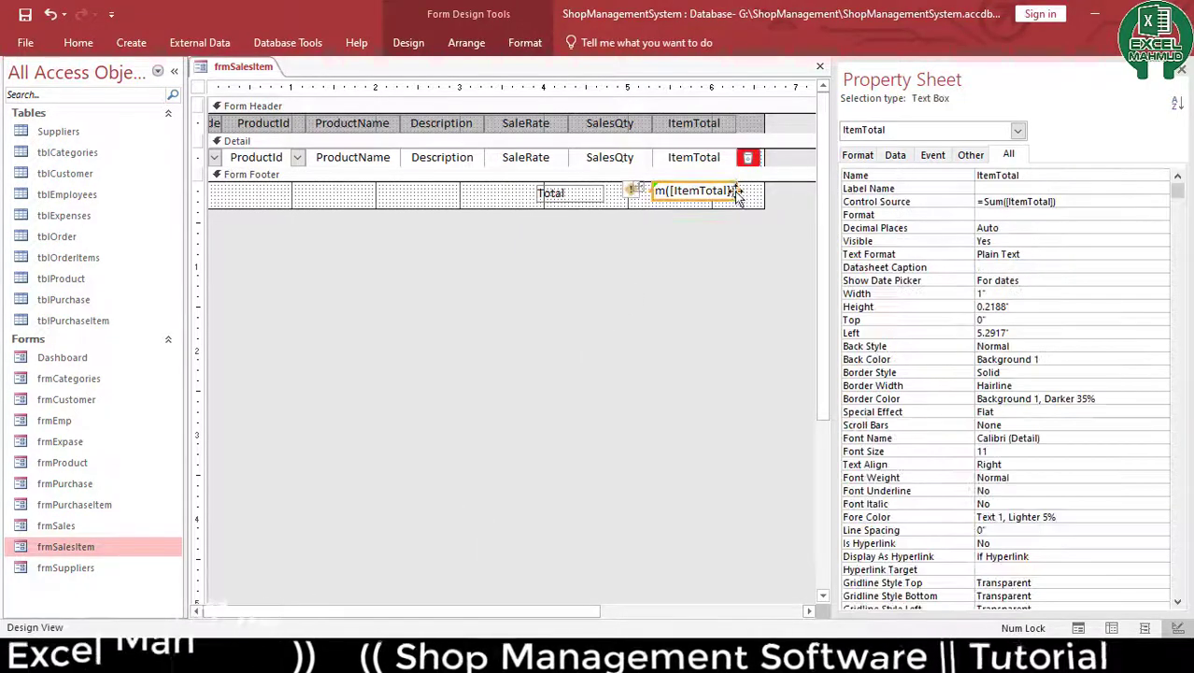
left_click(709, 193)
left_click(709, 280)
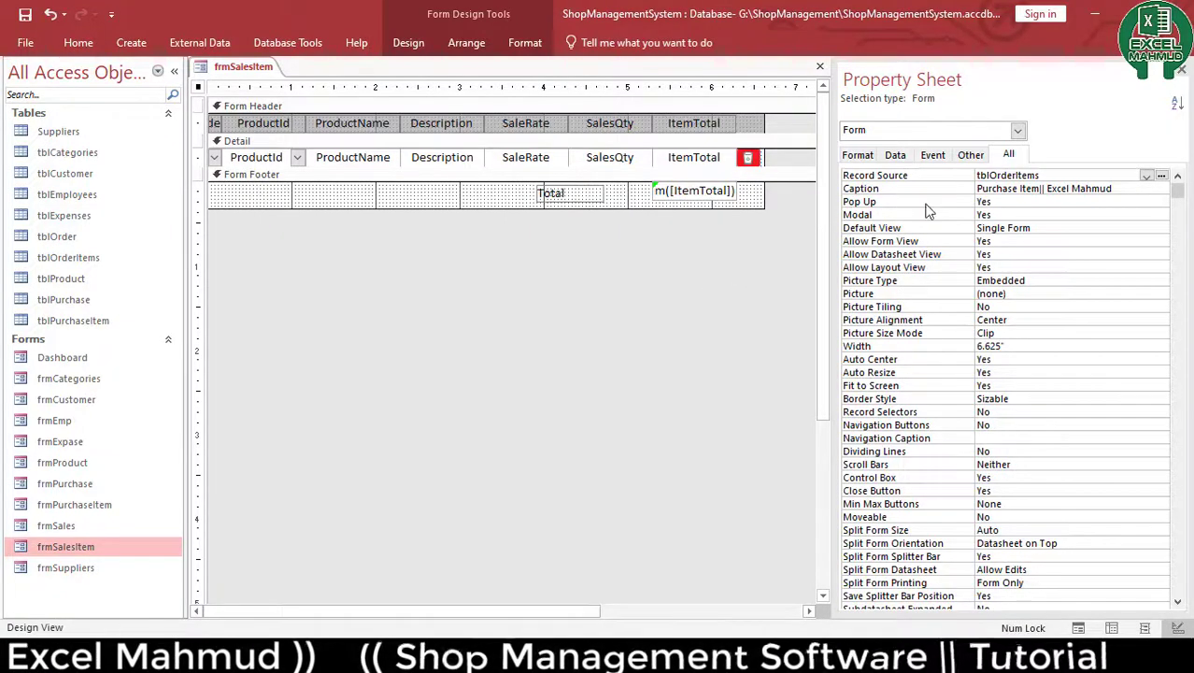
left_click(720, 196)
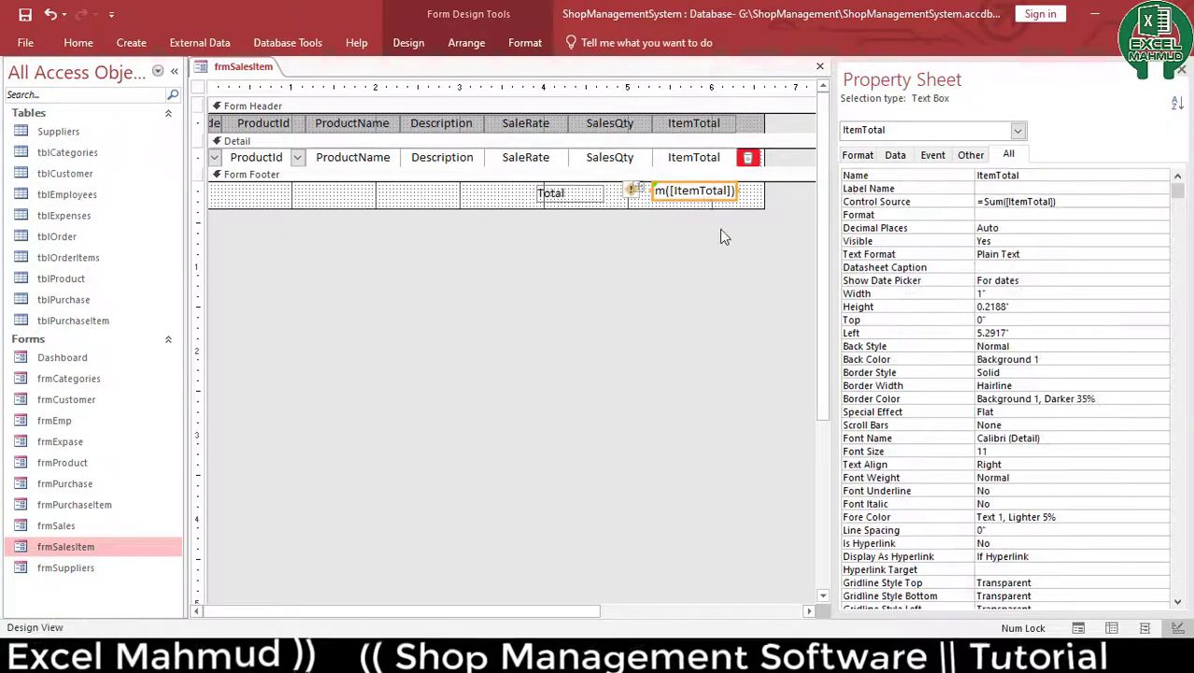
left_click(709, 280)
left_click(78, 42)
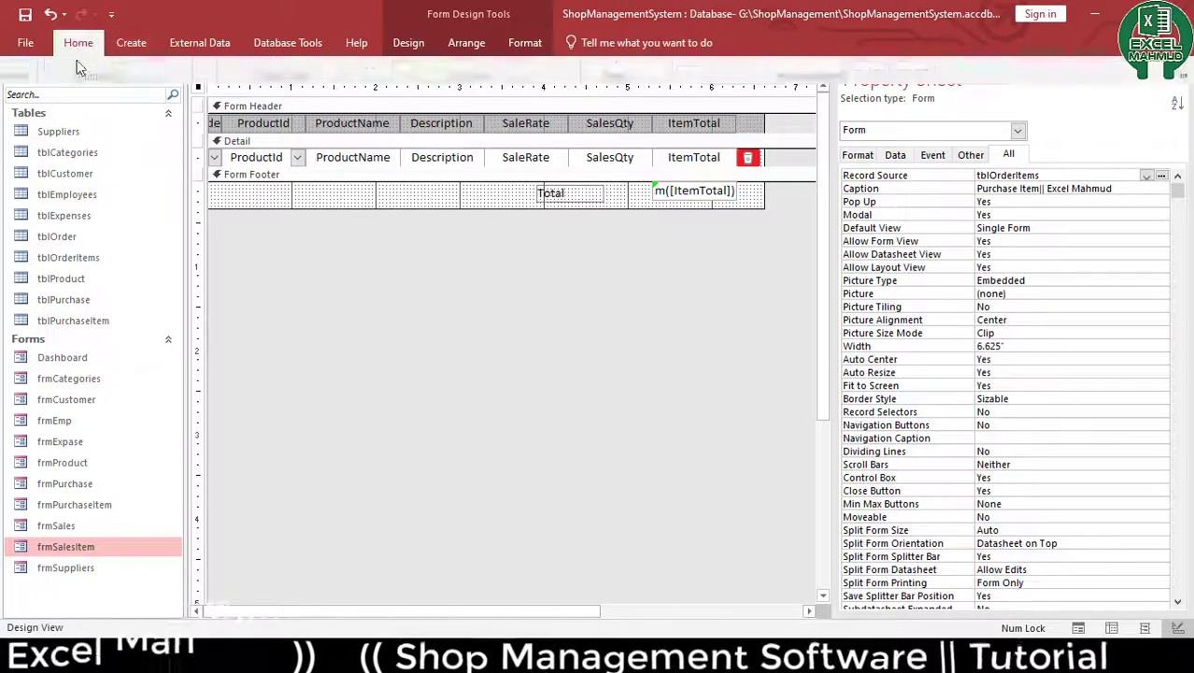
left_click(20, 92)
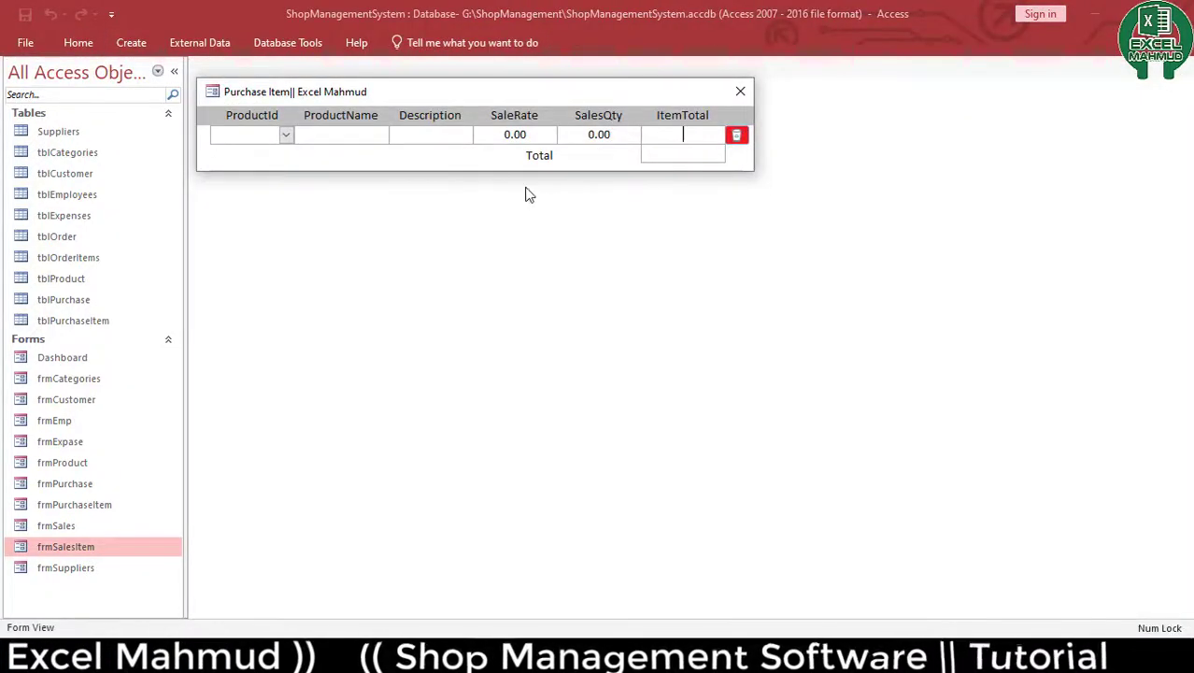
right_click(486, 162)
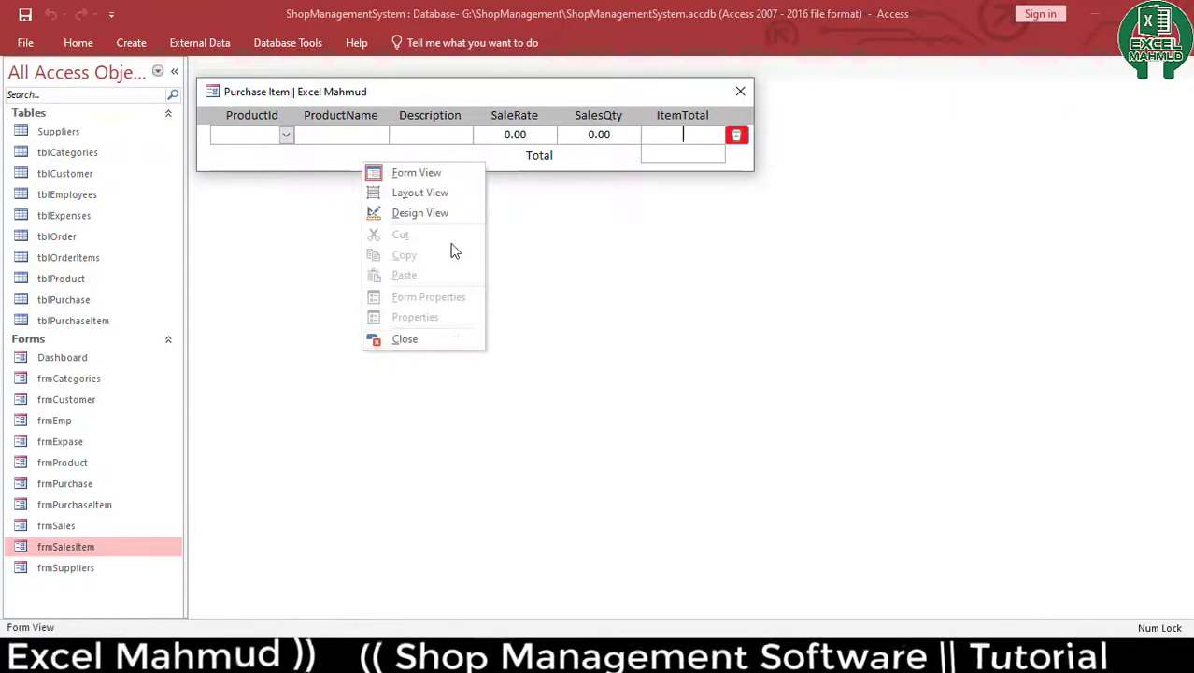
left_click(455, 215)
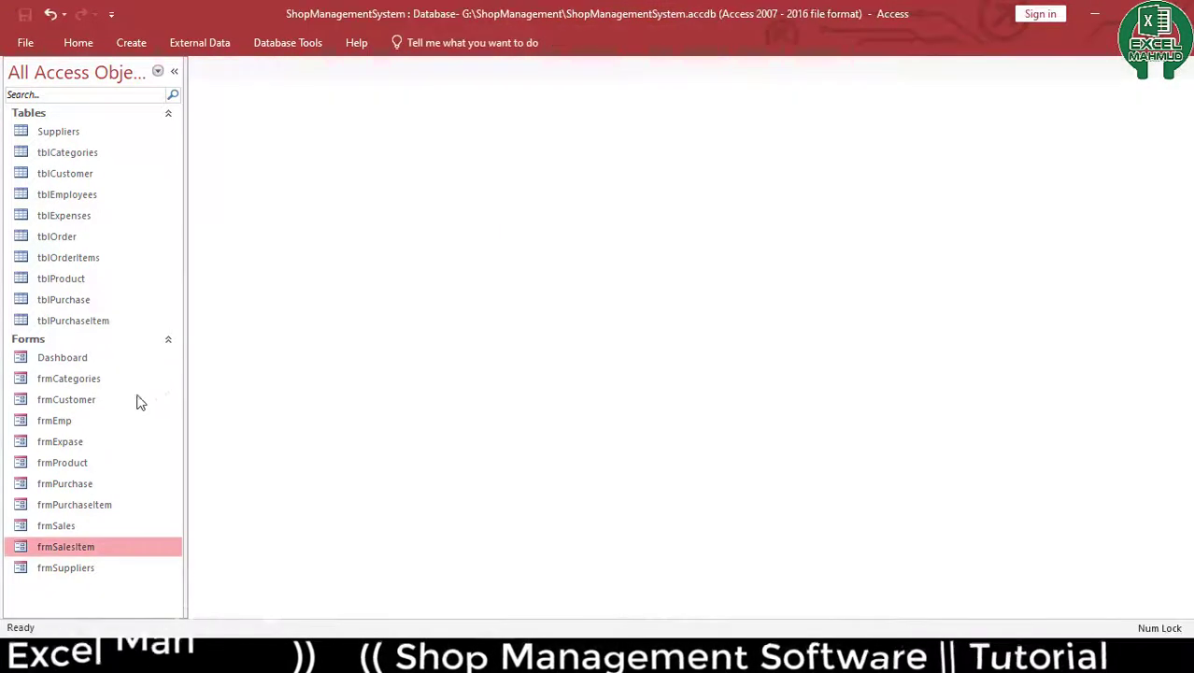
Open frmPurchaseItem in Design View and expand its form footer to about 0.26" high
left_click(82, 505)
right_click(84, 504)
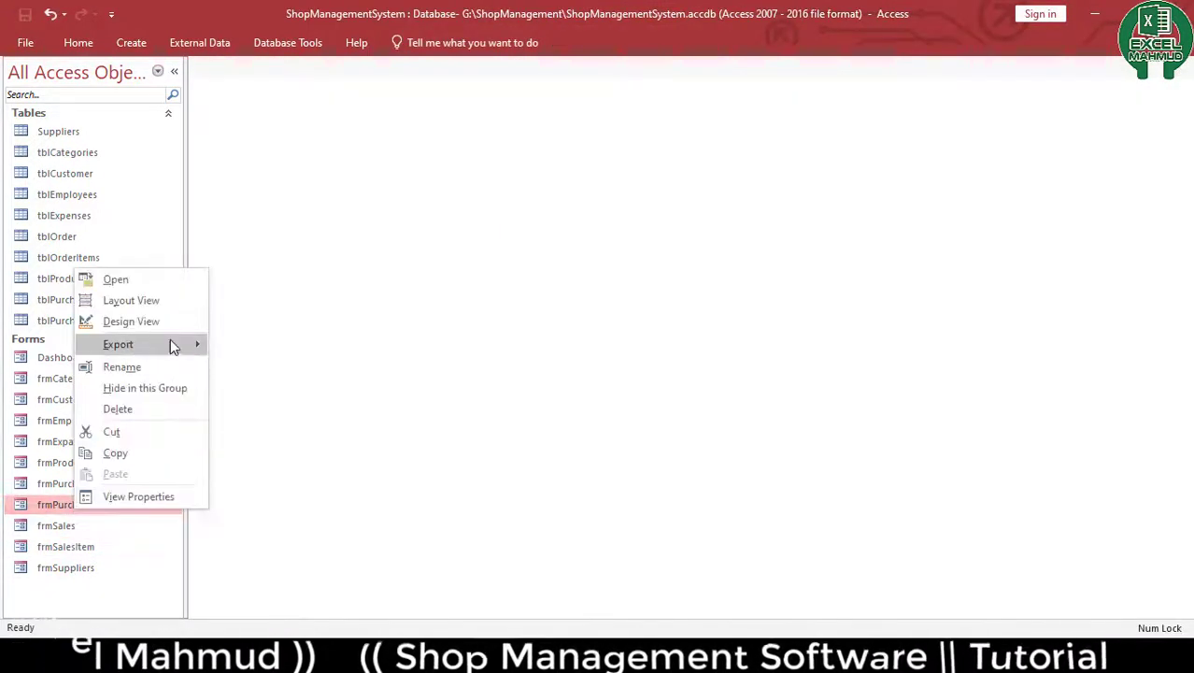
left_click(160, 321)
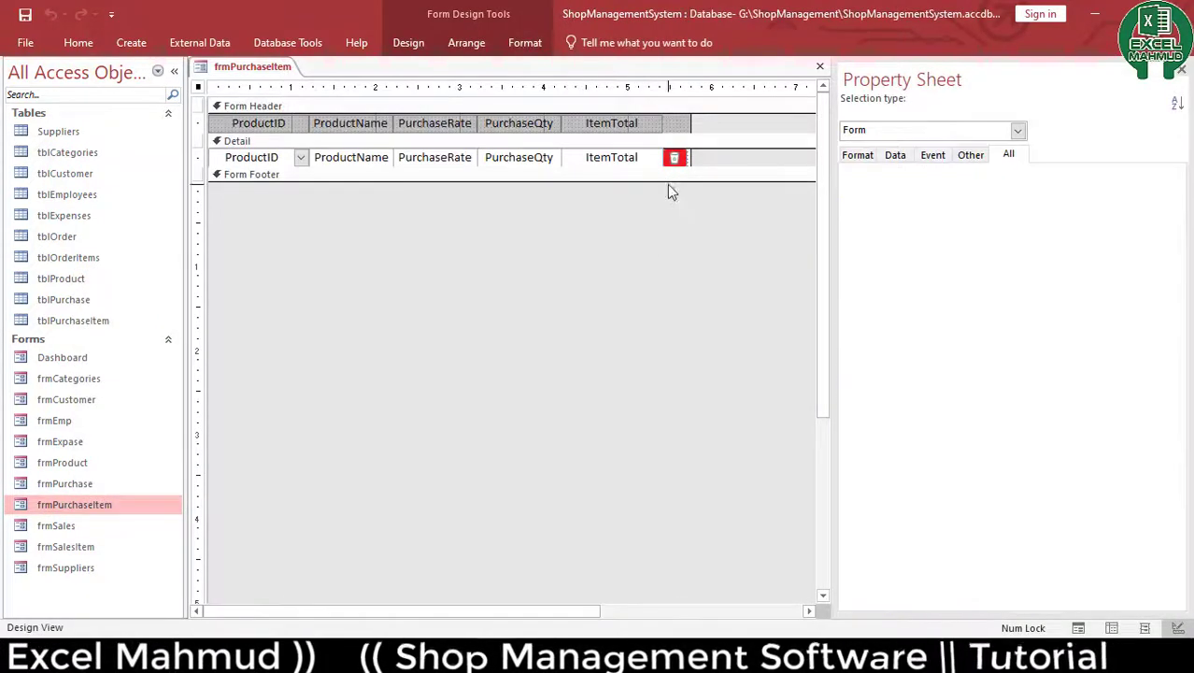
left_click_drag(673, 182, 675, 200)
Copy the detail section's ItemTotal text box into the form footer and place it beneath the ItemTotal column, about 4.21" from the left edge
left_click(616, 161)
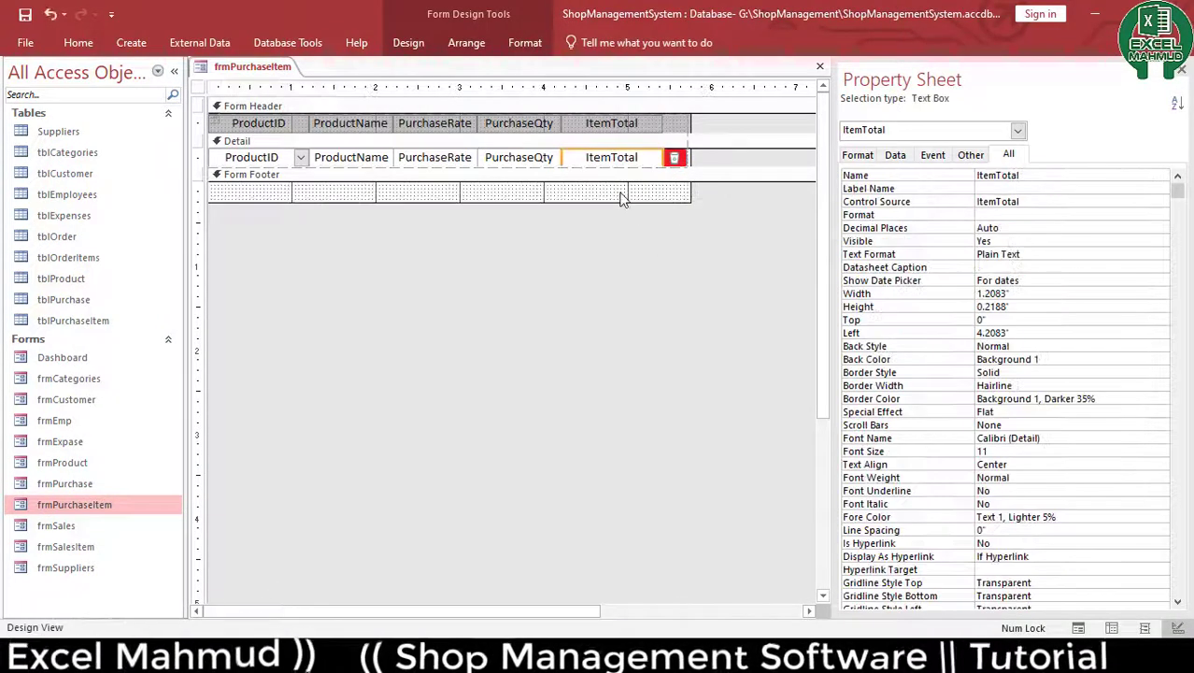
key("ctrl+c")
left_click(613, 199)
key("ctrl+v")
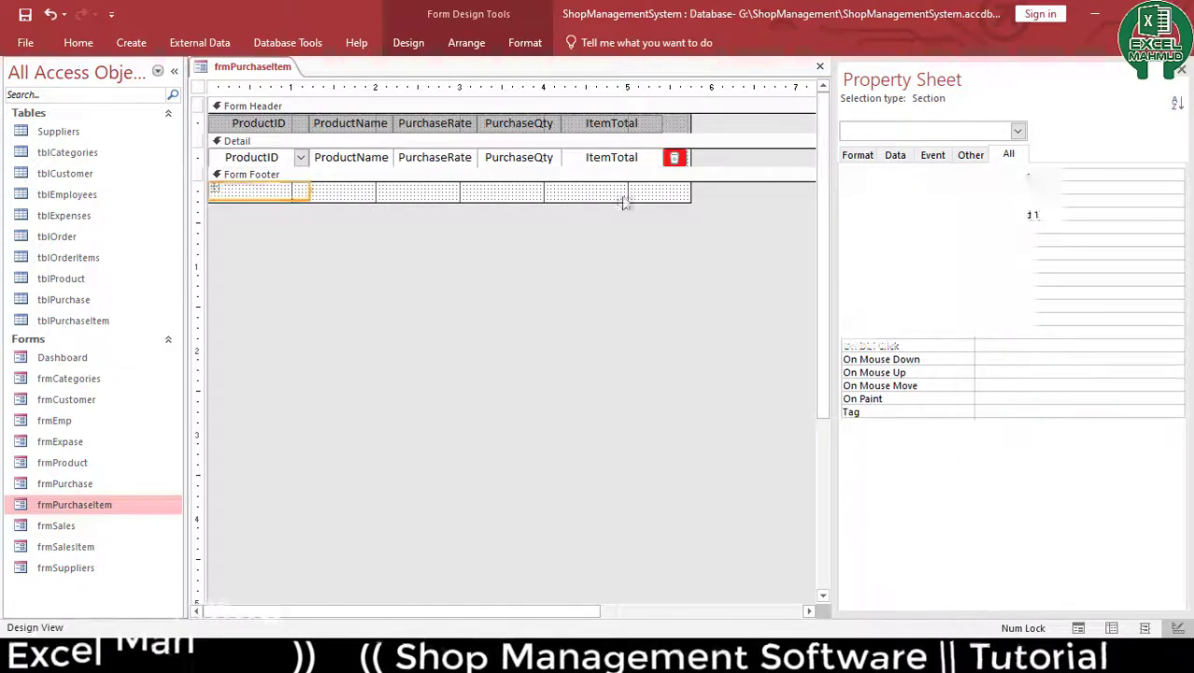
left_click_drag(301, 184, 653, 187)
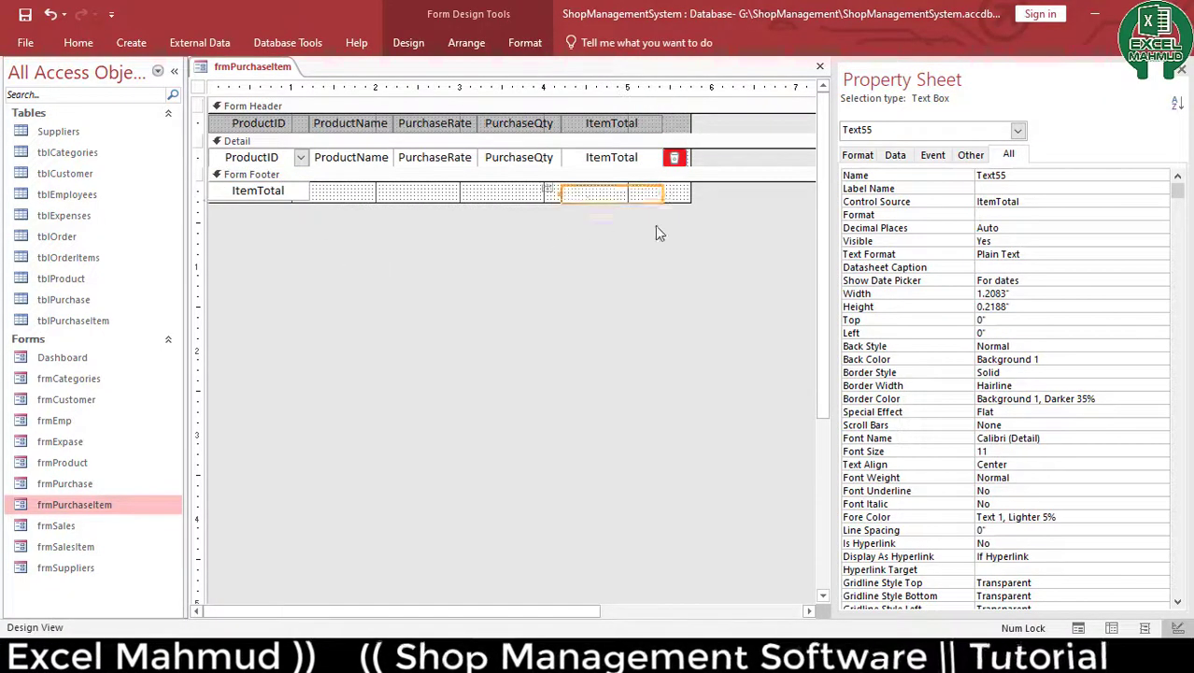
Set the footer text box's control source to =Sum([ItemTotal]) and nudge the box up to the footer's top edge
left_click(571, 195)
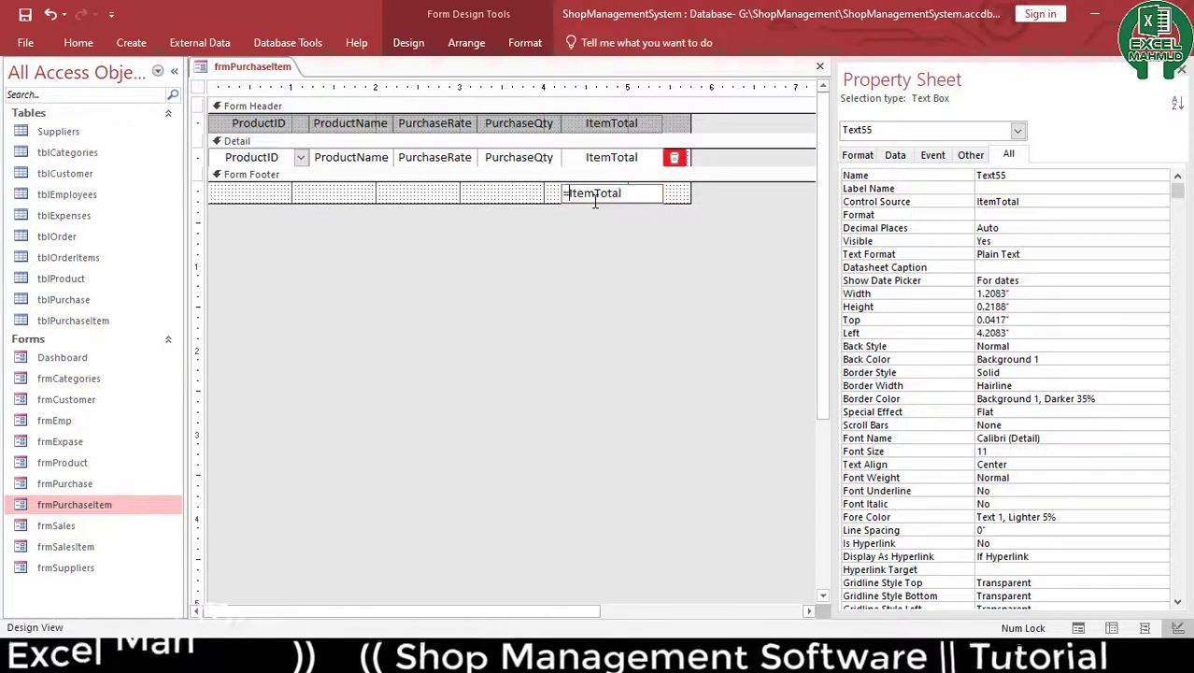
type("=sum([")
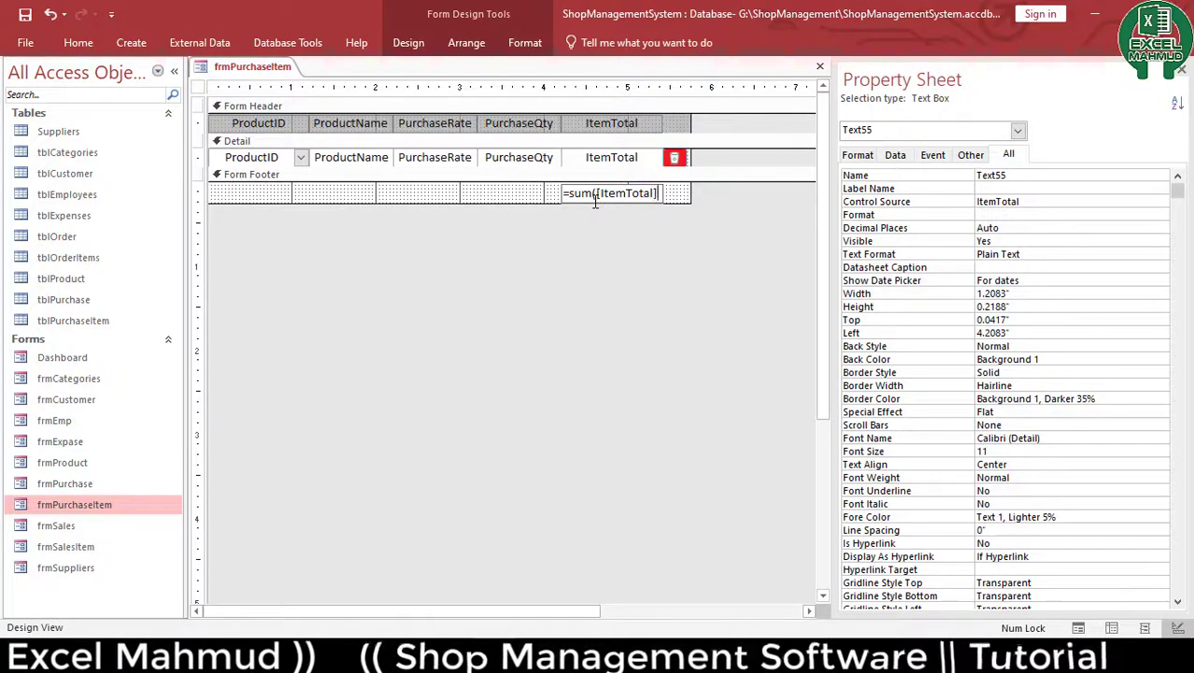
key("Return")
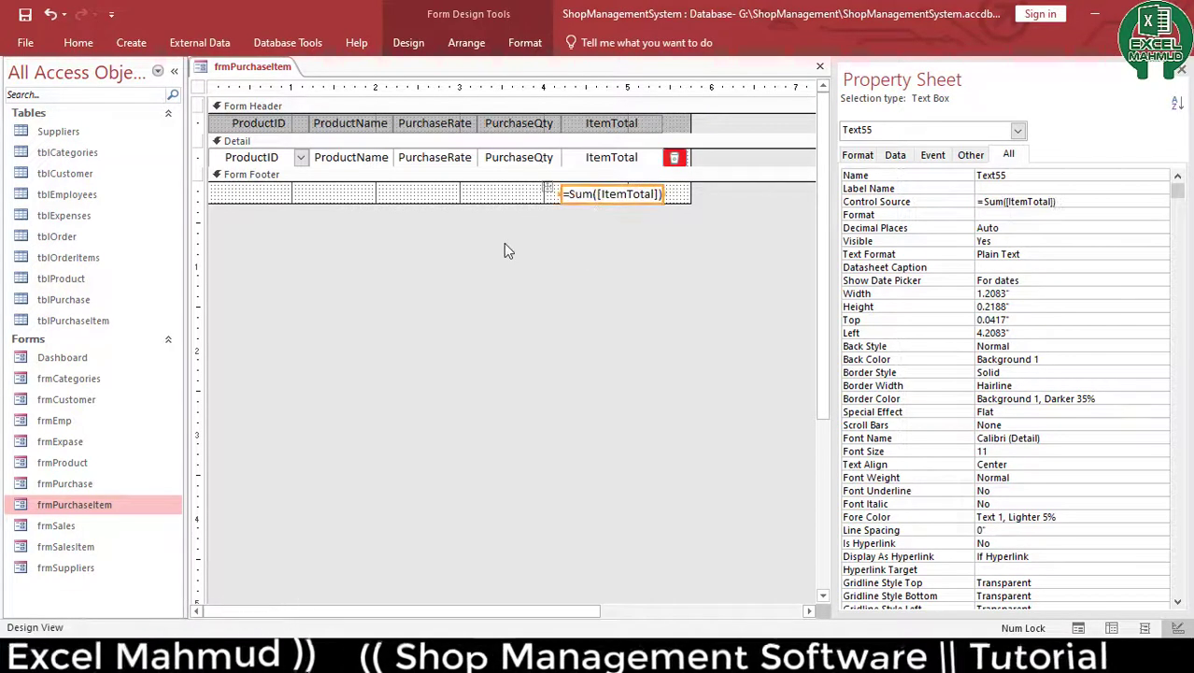
left_click(505, 246)
left_click(625, 194)
left_click(603, 257)
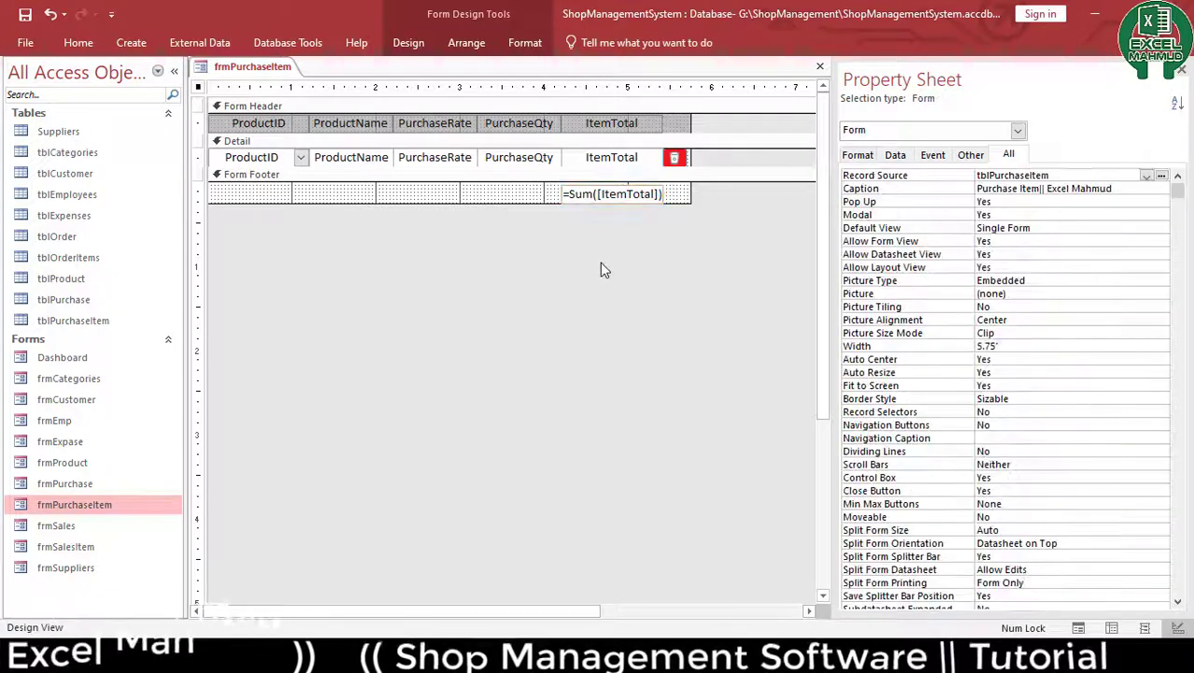
left_click(612, 199)
key("Up")
left_click(507, 230)
Add an "Item Total" label to the form footer of frmPurchaseItem, about 2.25" from the left edge
left_click(456, 192)
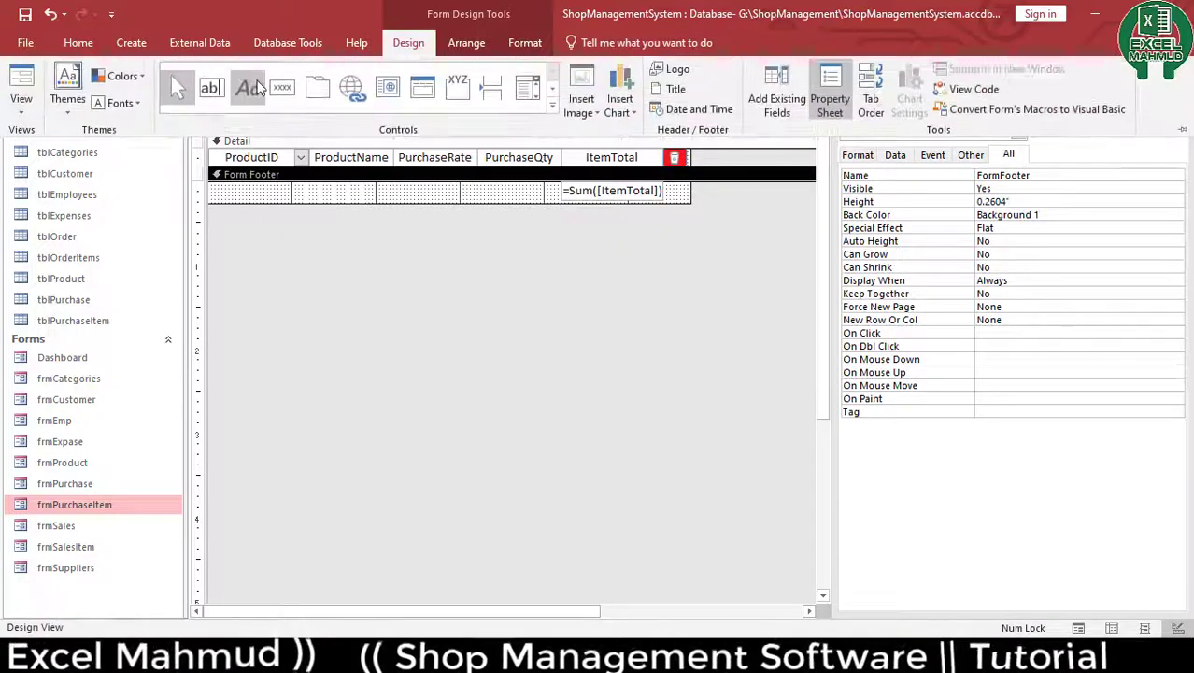
left_click(248, 87)
left_click(400, 202)
left_click(502, 224)
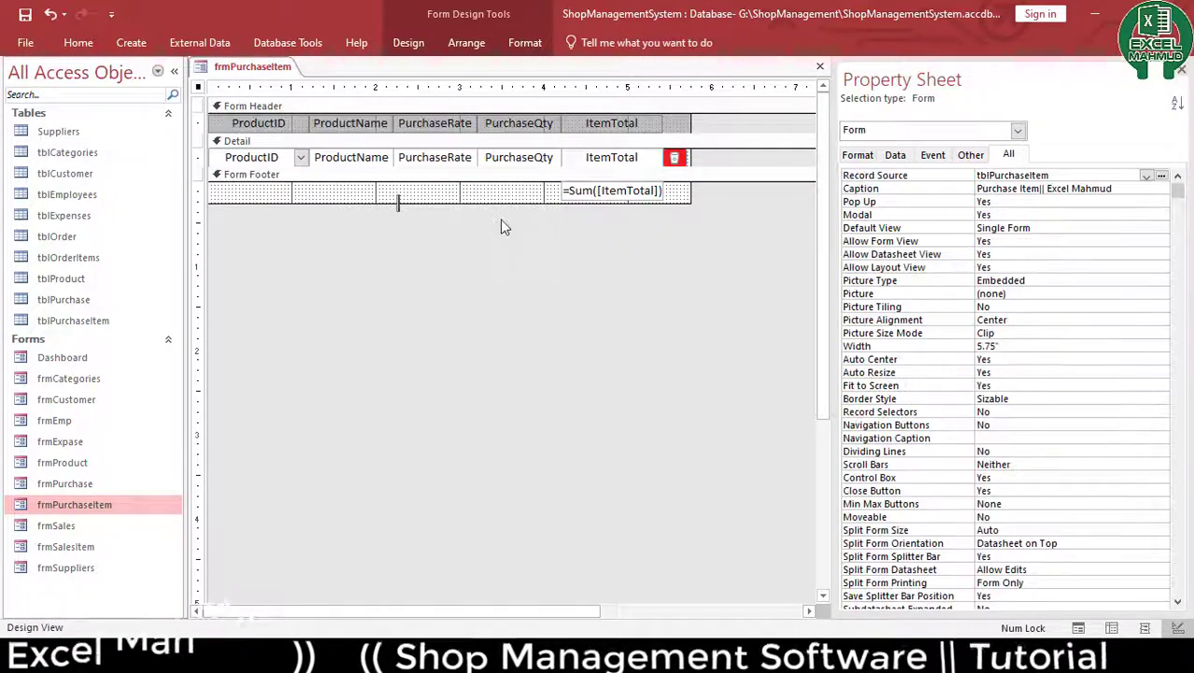
type("Item Total")
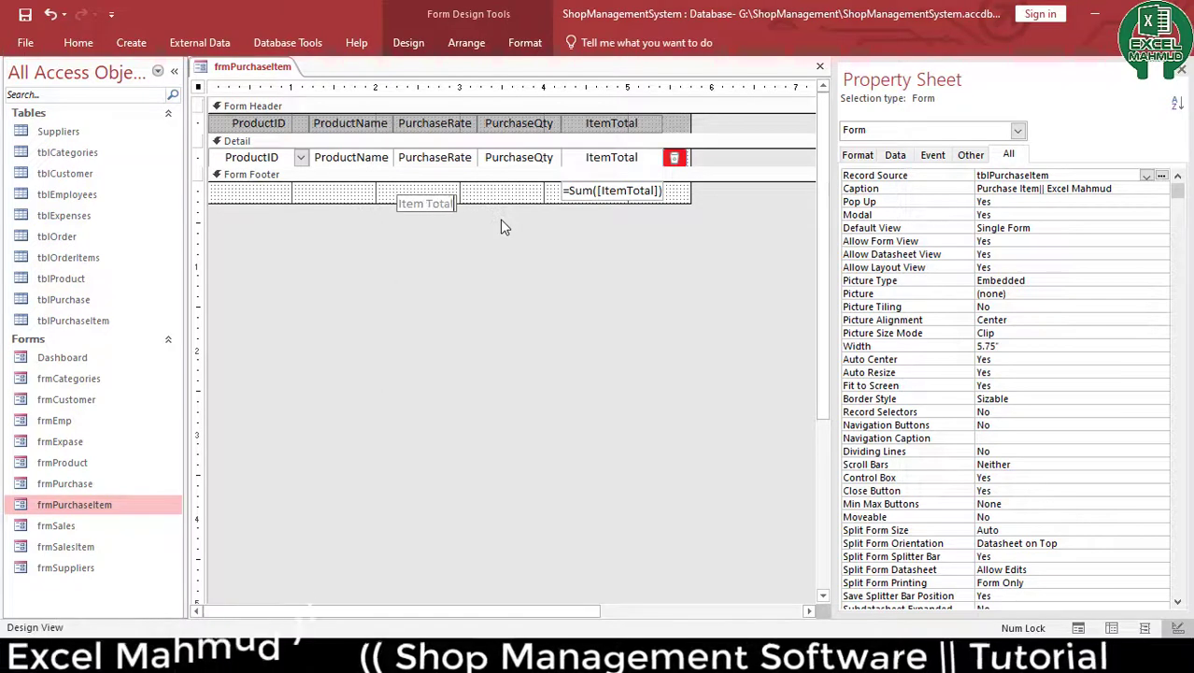
key("Return")
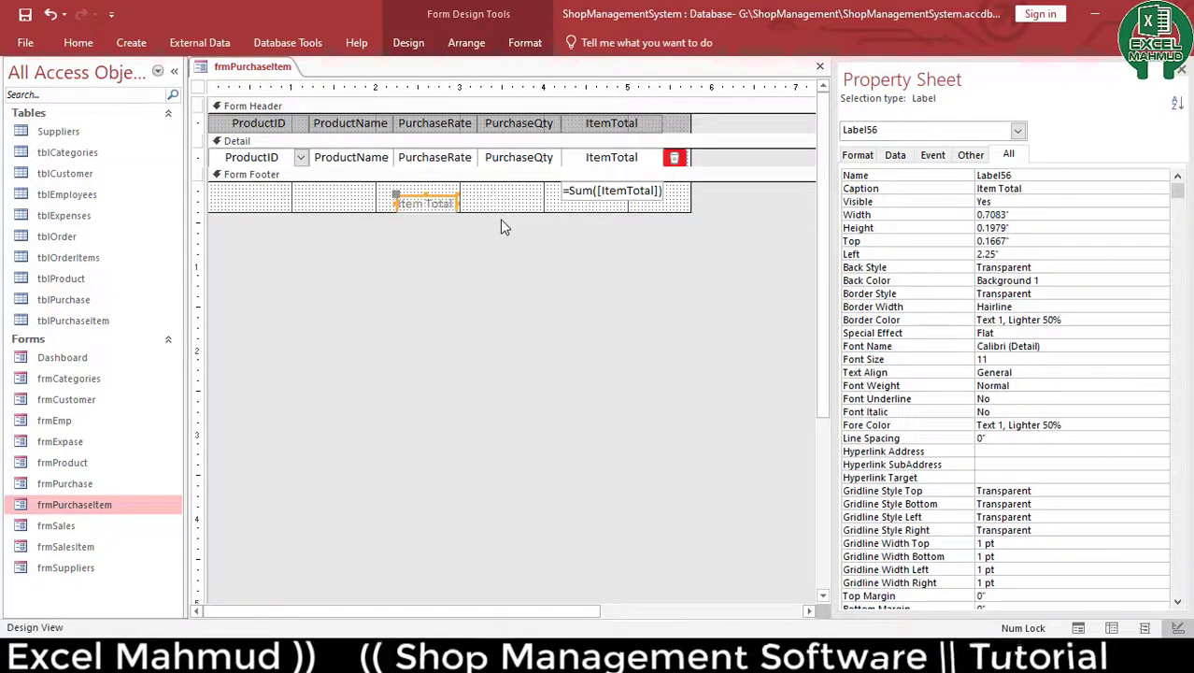
Move the Item Total label next to the sum box, about 3.42" from the left edge, and close frmPurchaseItem
left_click(463, 206)
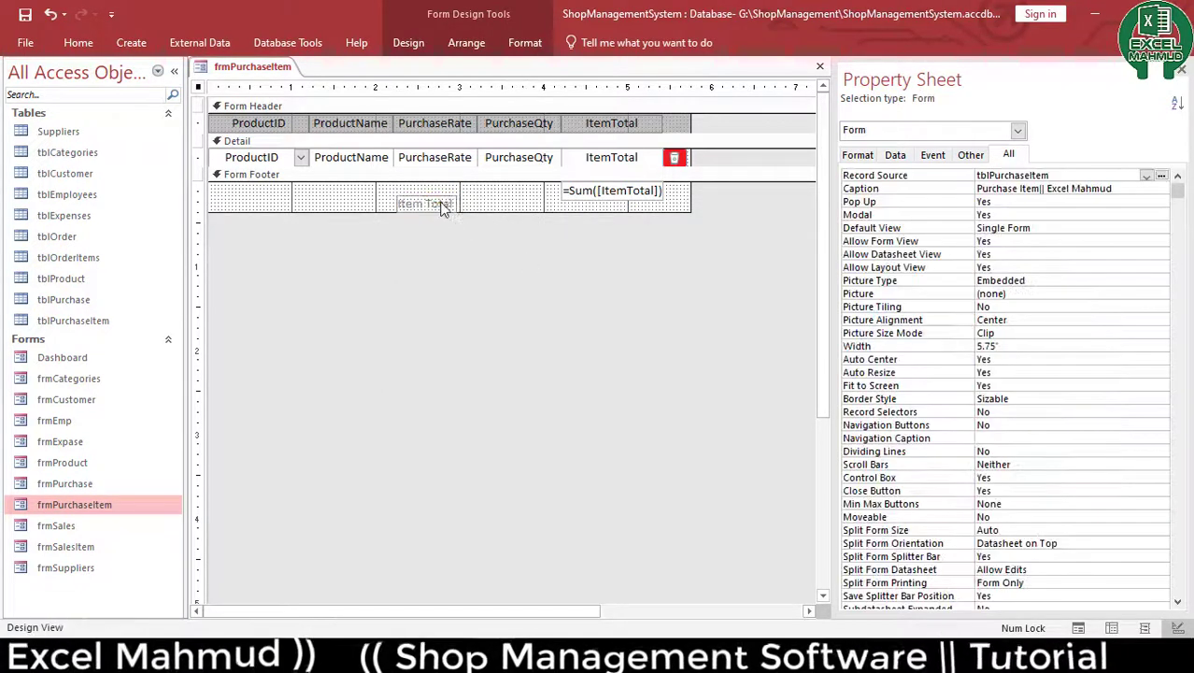
left_click_drag(439, 200, 536, 189)
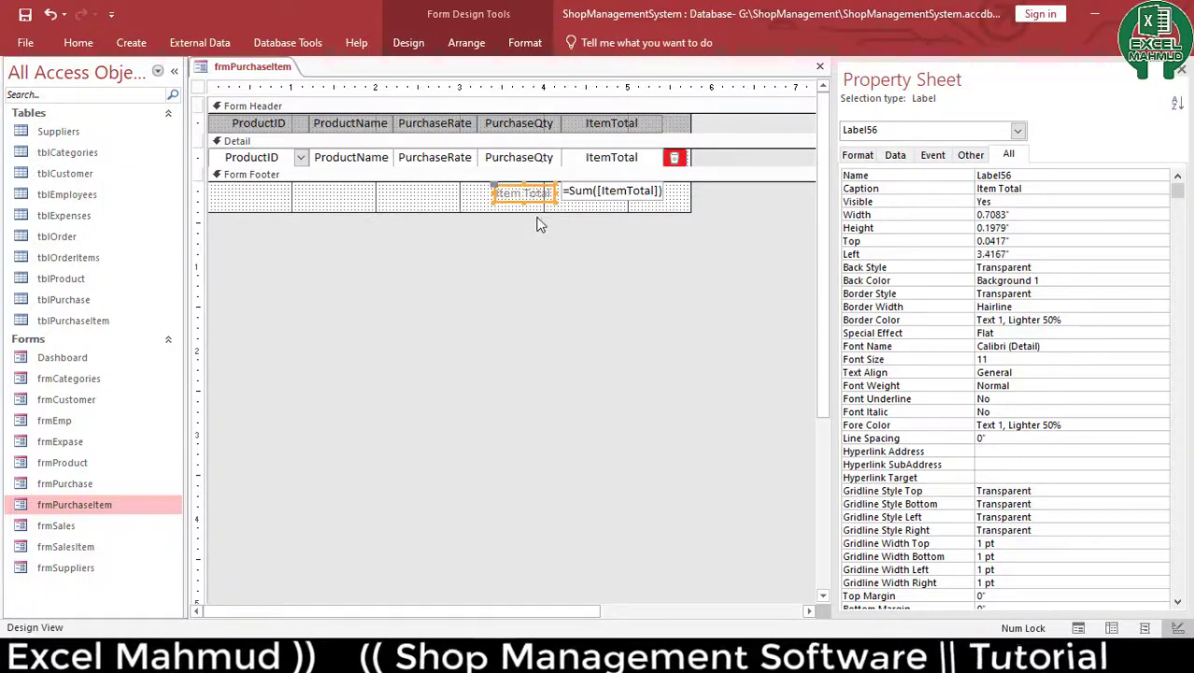
left_click(625, 260)
key("ctrl+w")
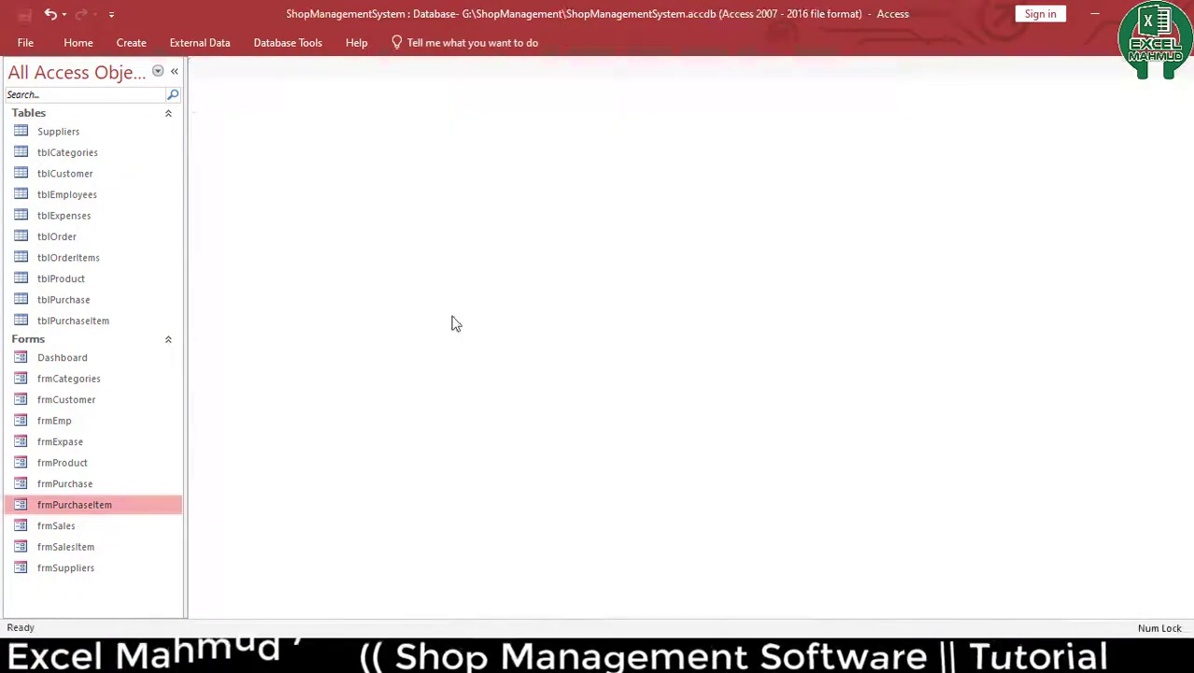
Open frmSales in Form View to check the item subform's Total line, and close the form
double_click(58, 527)
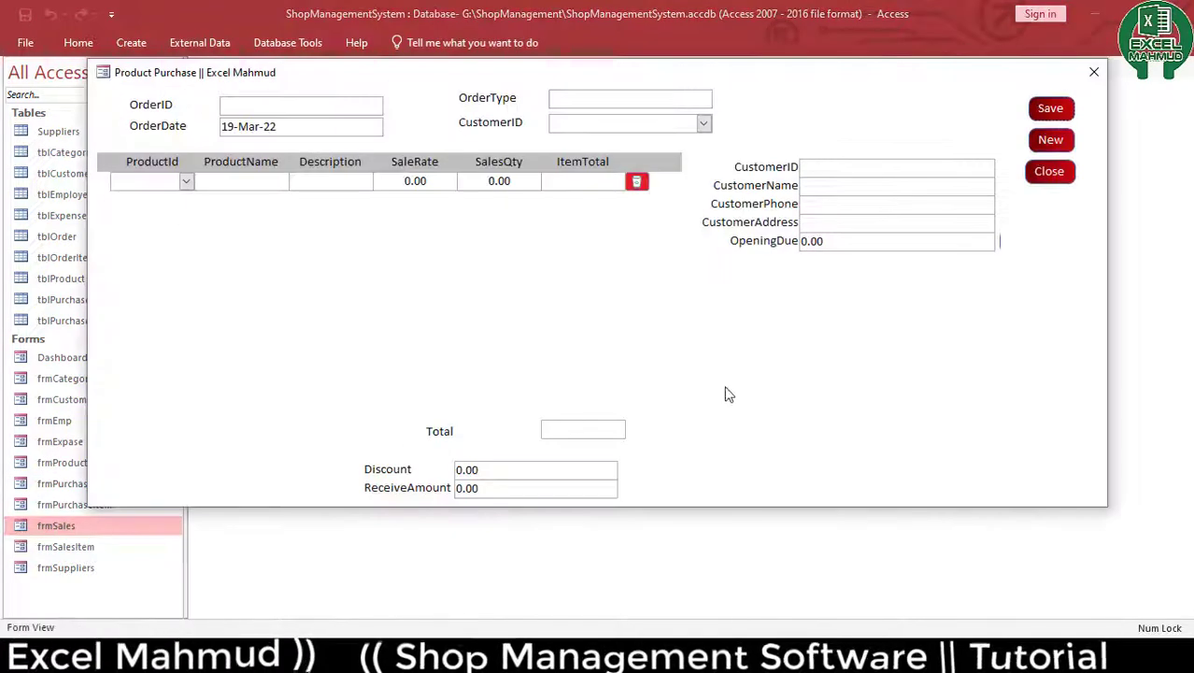
left_click(1051, 172)
Open the Dashboard form in Design View and duplicate the Product Purchase button directly below the original
right_click(78, 363)
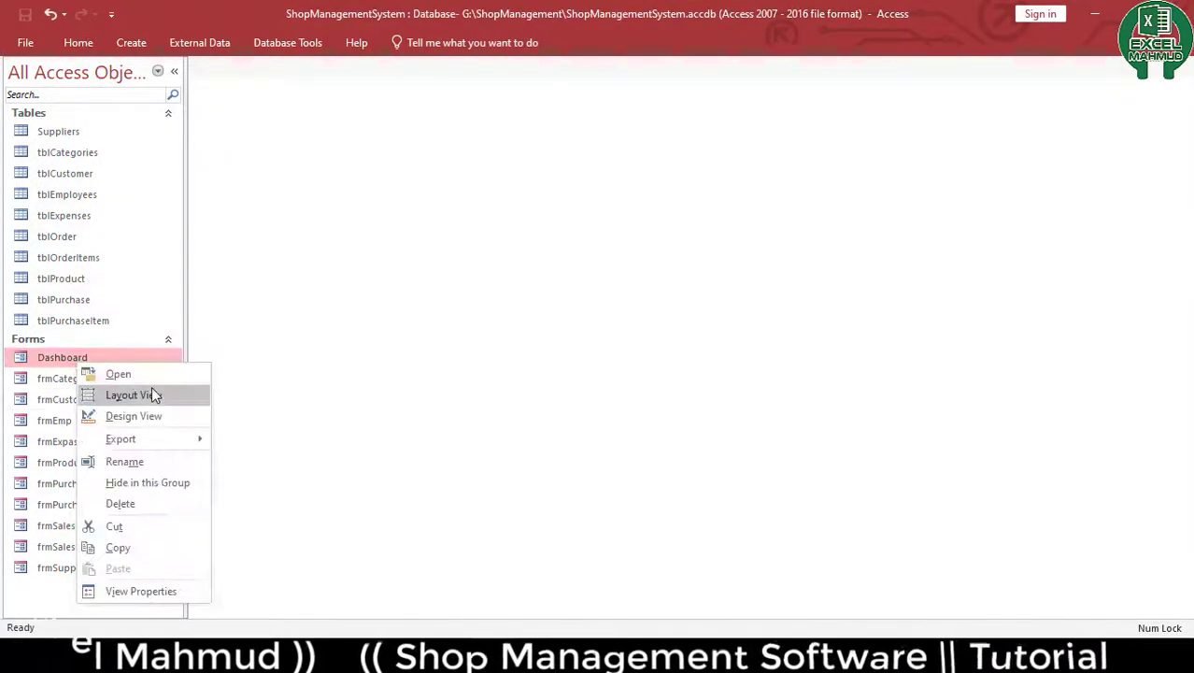
left_click(153, 408)
left_click(607, 416)
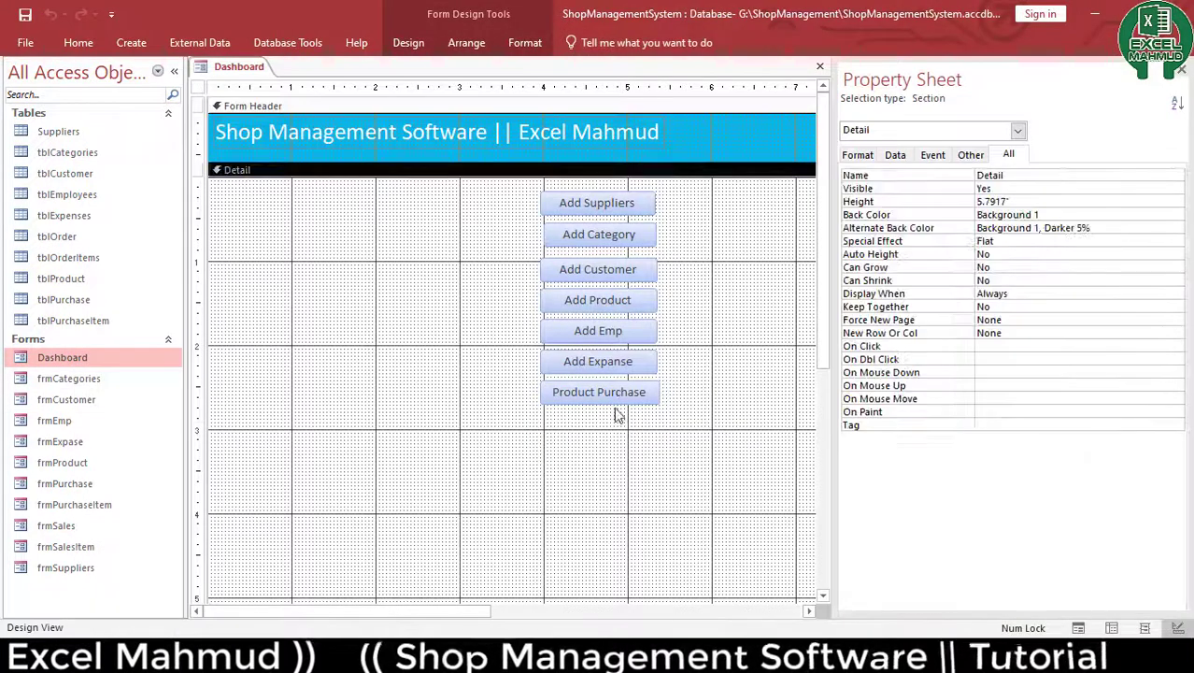
left_click(618, 393)
key("ctrl+c")
key("ctrl+v")
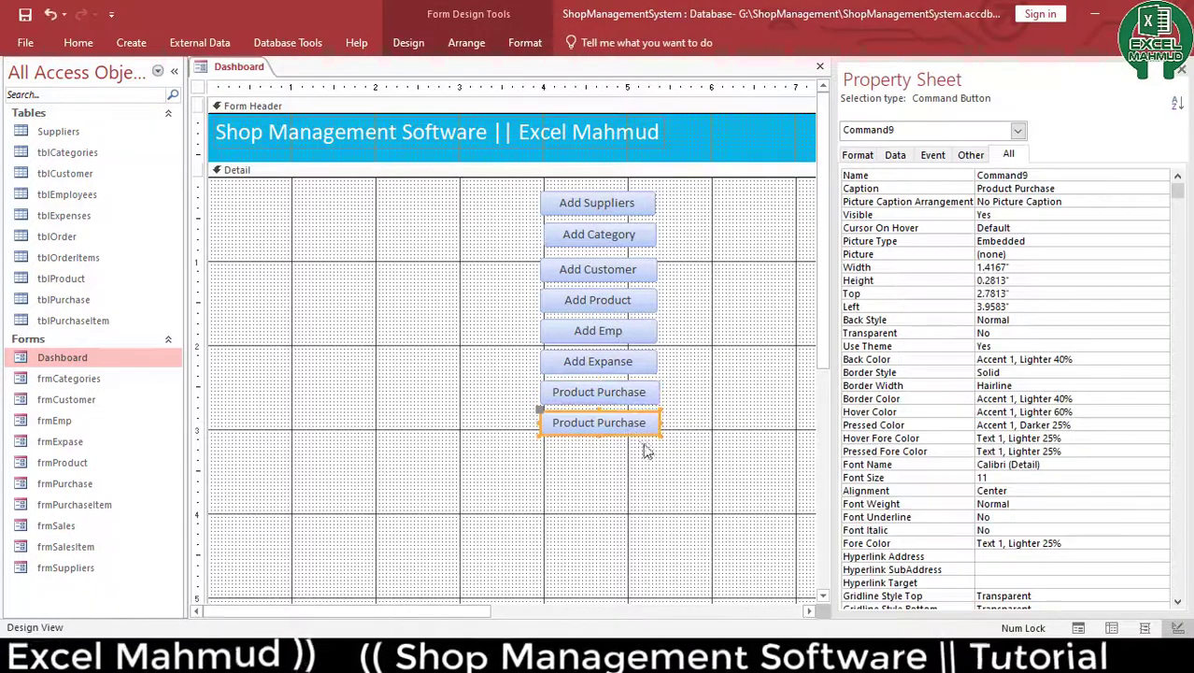
Change the caption of the duplicated Product Purchase button to "Sales"
left_click(633, 424)
left_click_drag(553, 422, 695, 409)
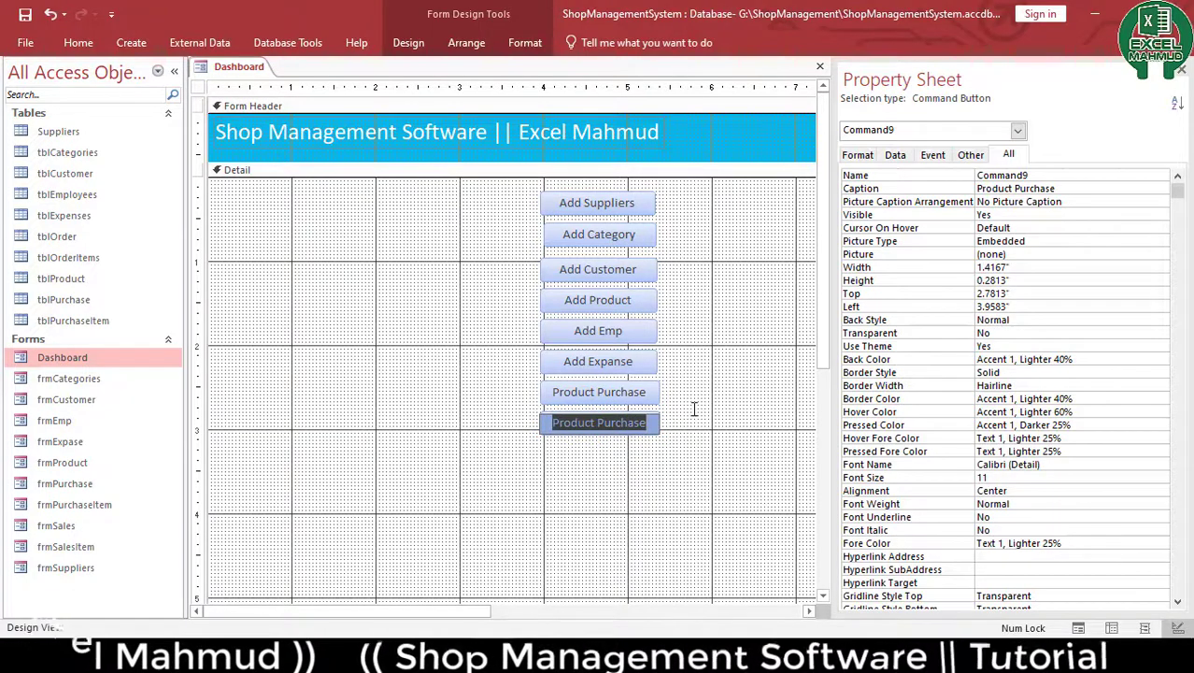
type("Sales")
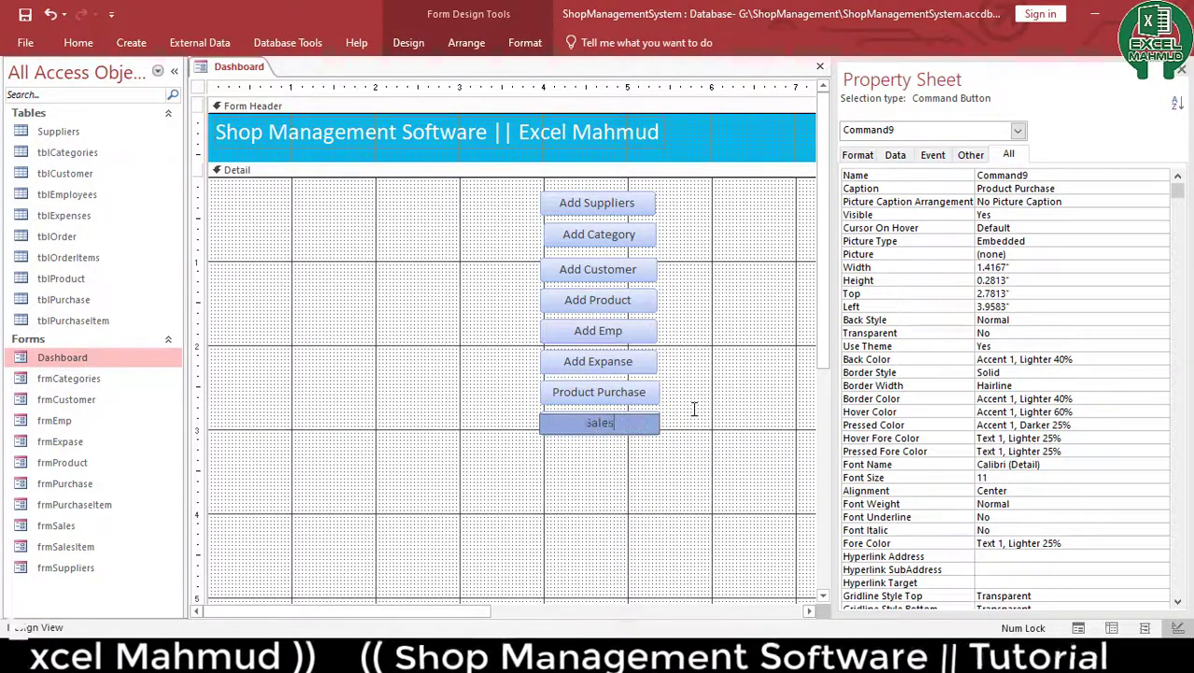
key("Return")
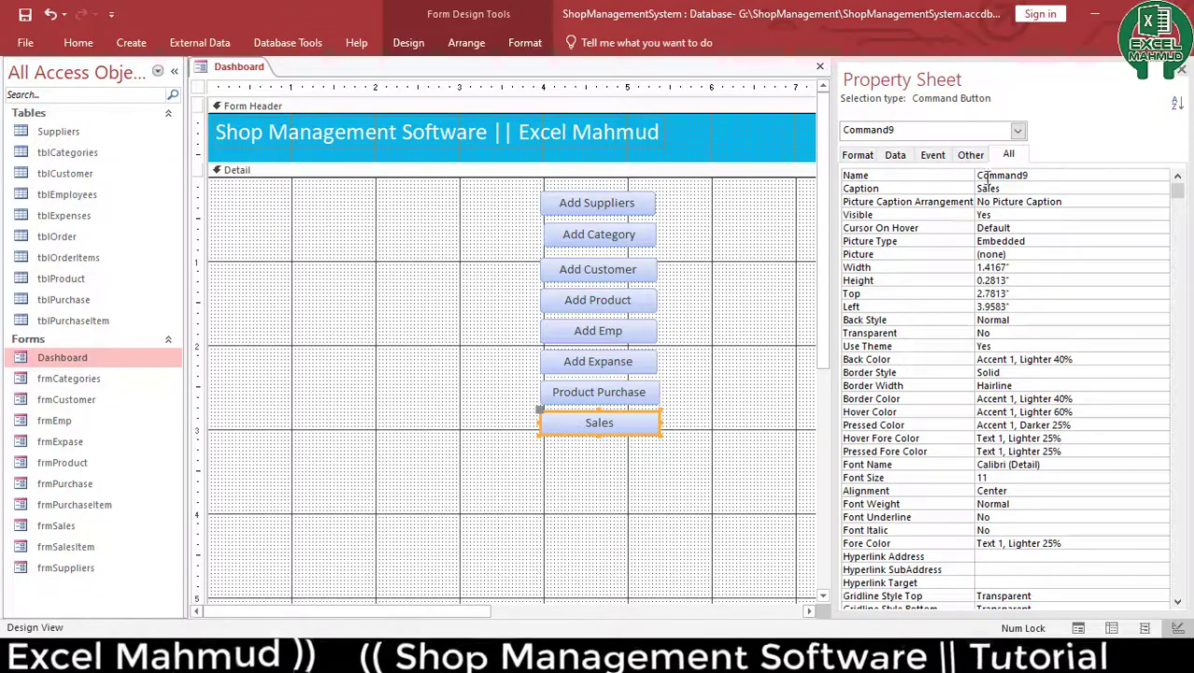
Edit the Sales button's On Click macro so OpenForm opens frmSales, and close the macro with the change saved
left_click(698, 413)
left_click(635, 426)
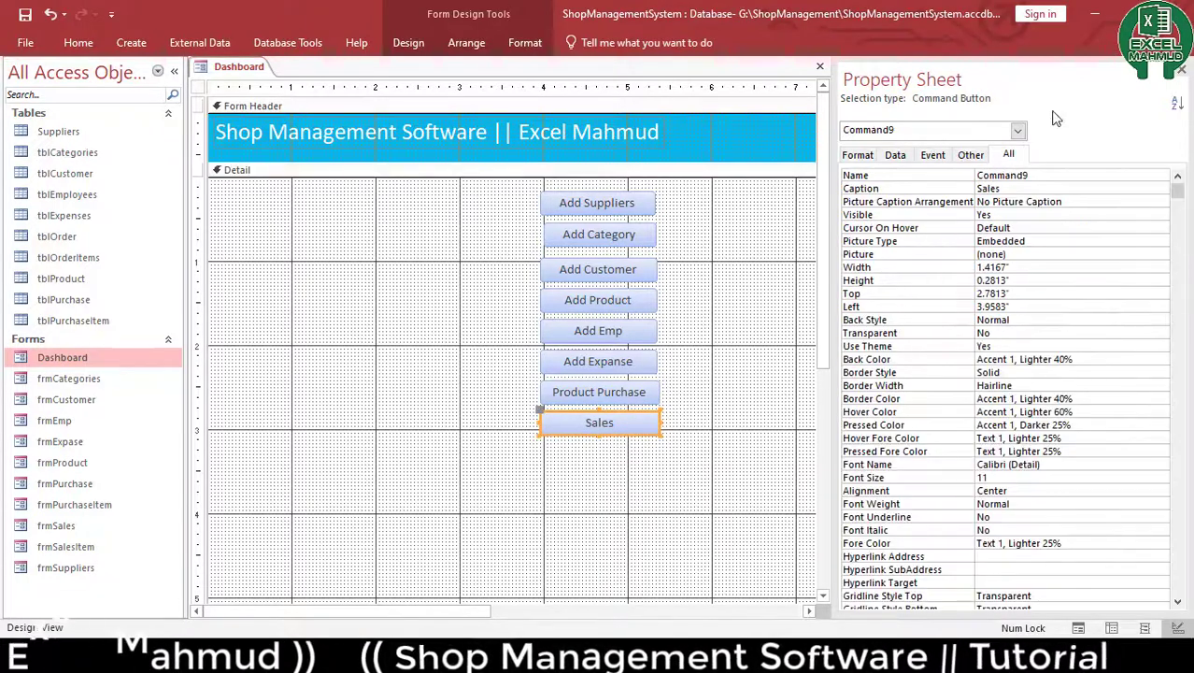
left_click(933, 154)
left_click(1162, 175)
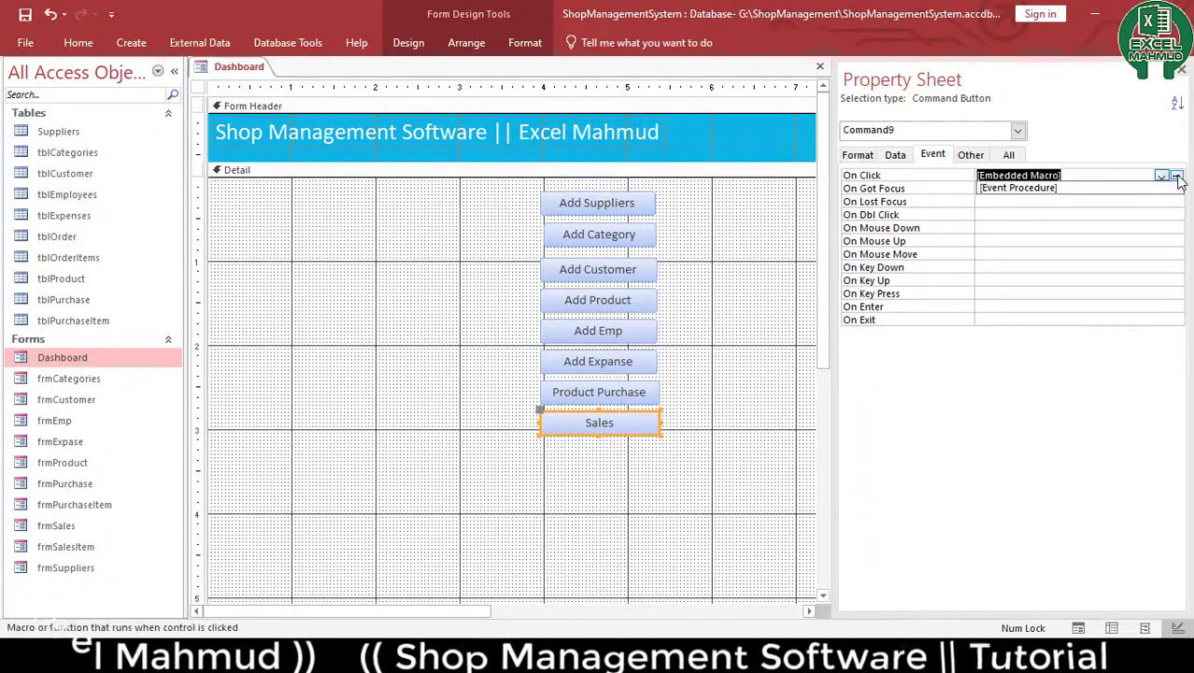
left_click(1176, 177)
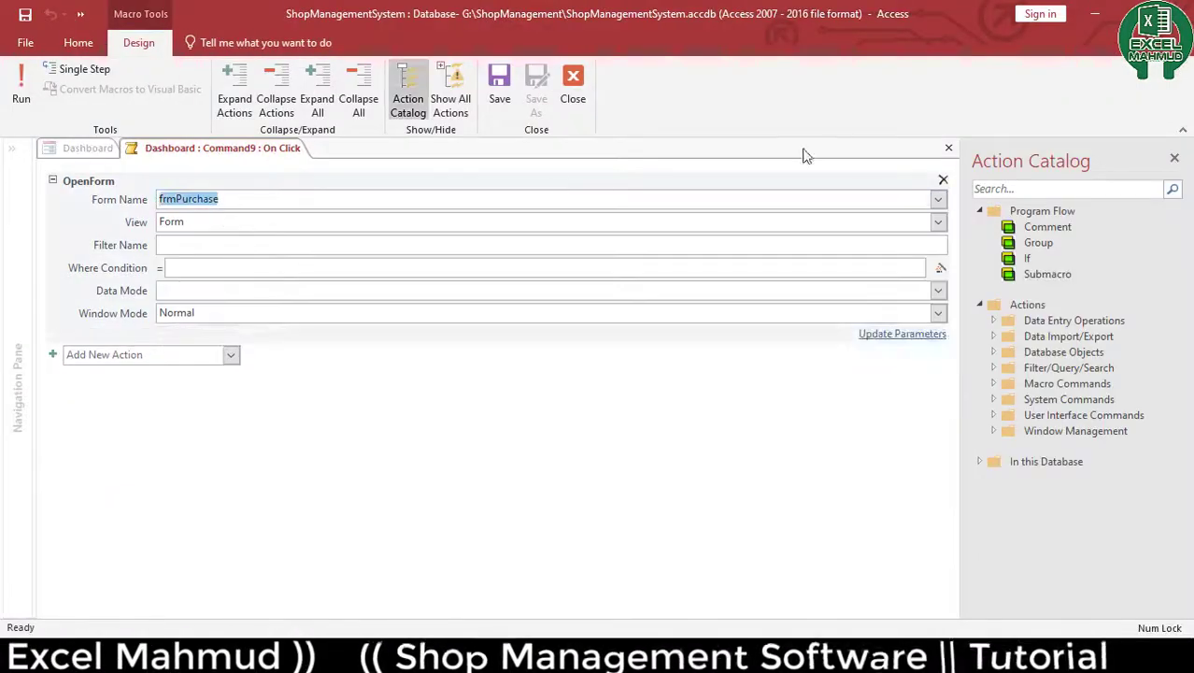
left_click(937, 199)
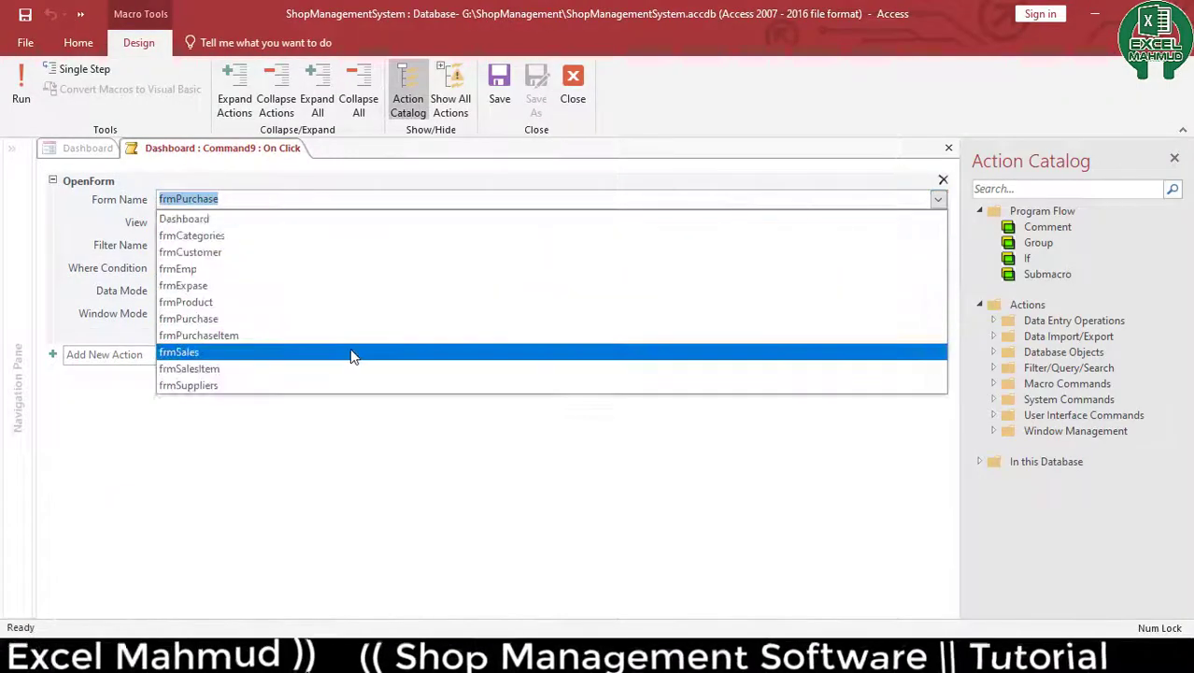
left_click(360, 350)
left_click(501, 411)
key("ctrl+w")
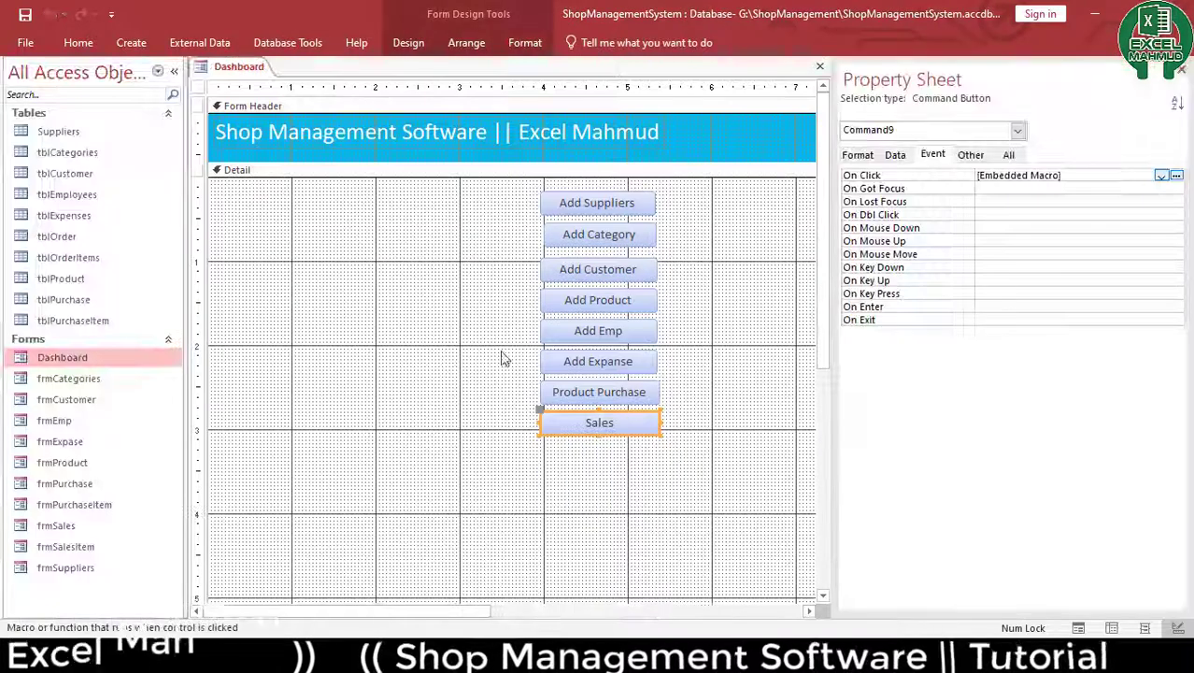
Close the Dashboard's Design View with its changes saved, and reopen the Dashboard in Form View
left_click(369, 388)
key("ctrl+w")
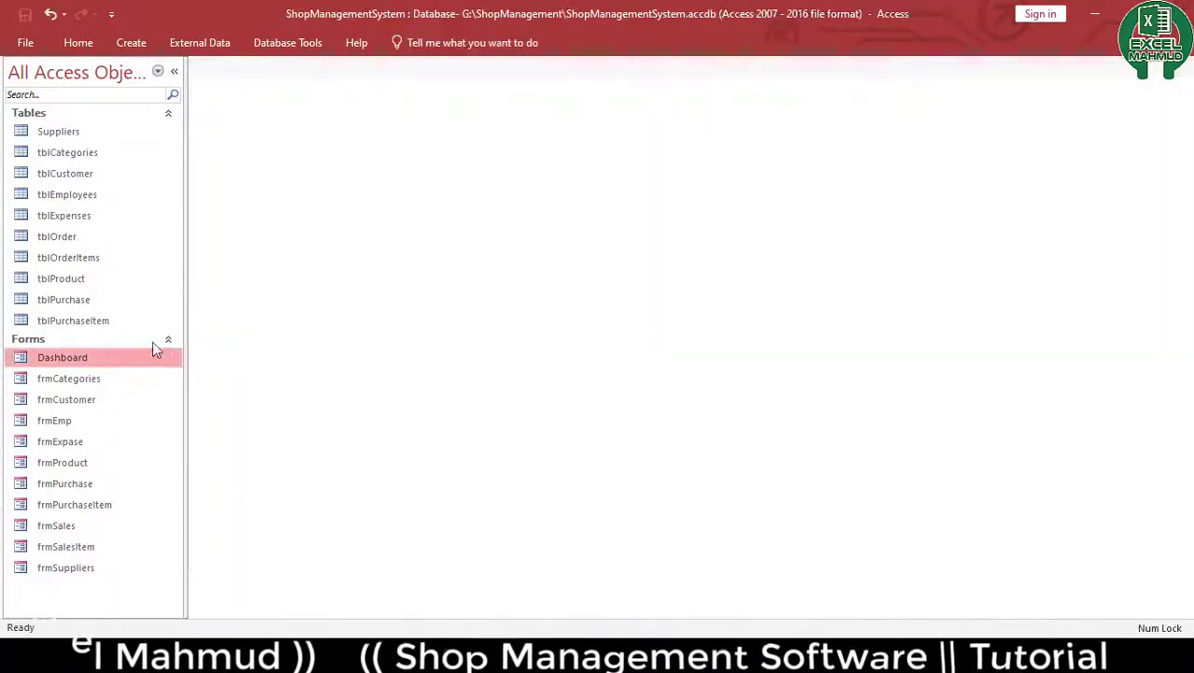
double_click(122, 361)
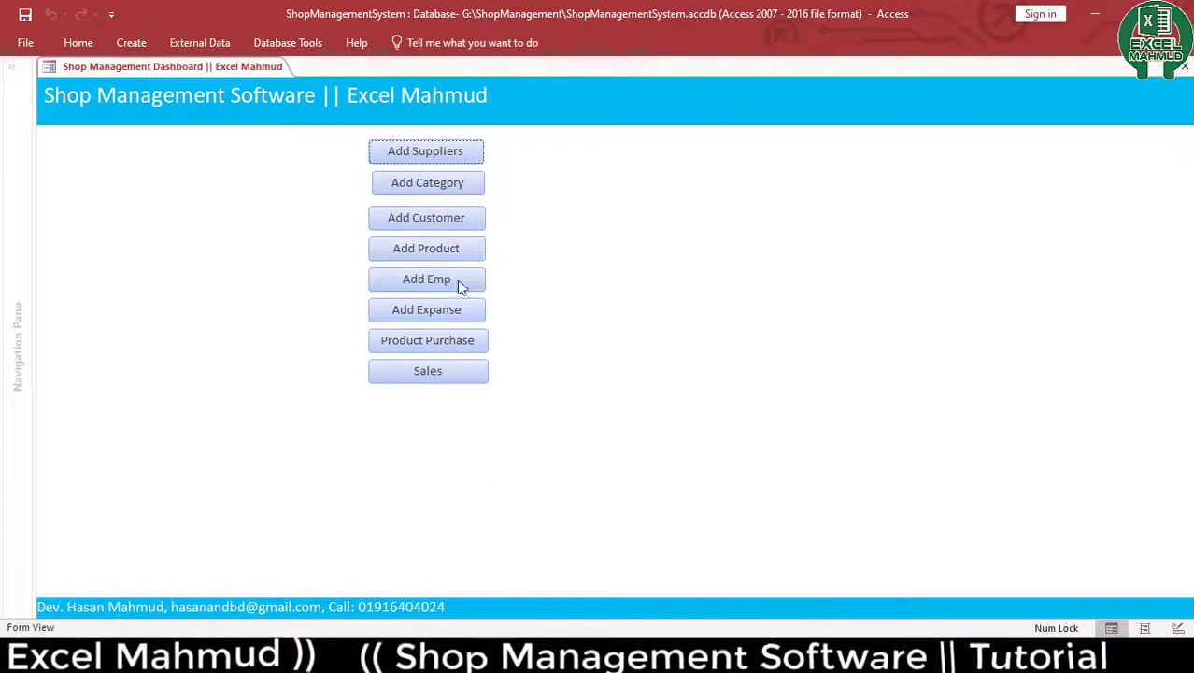
Test the Add Suppliers, Add Category and Add Customer buttons on the Dashboard, closing each form after it opens
left_click(475, 159)
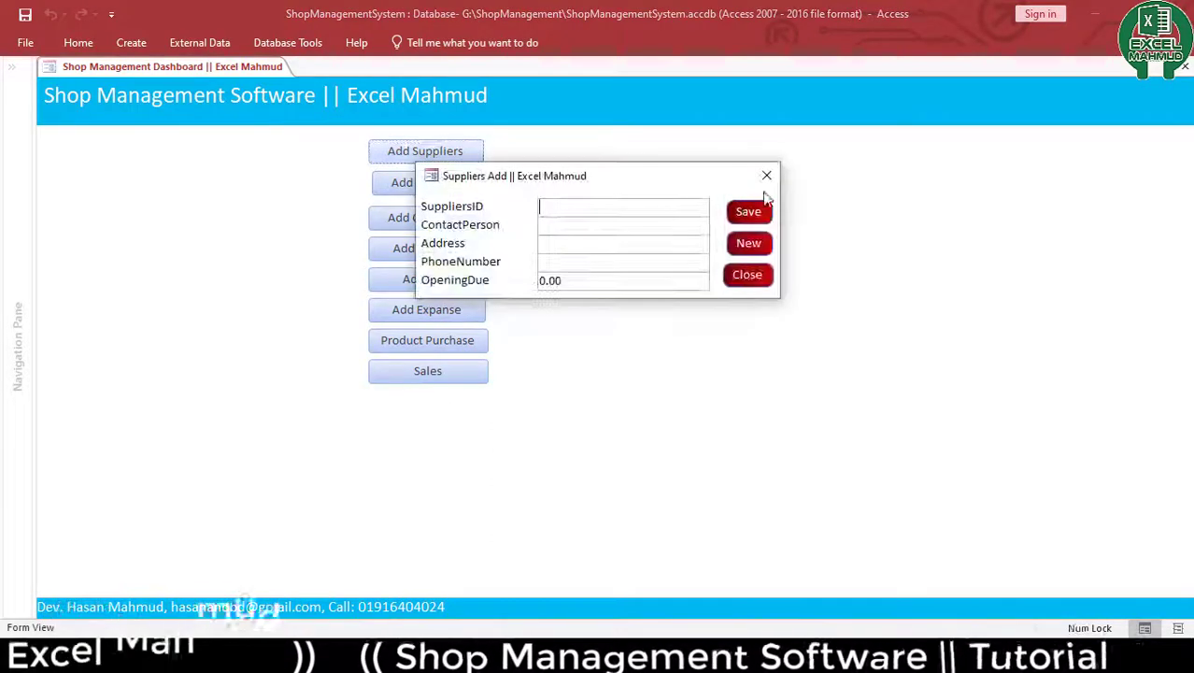
left_click(747, 275)
left_click(446, 183)
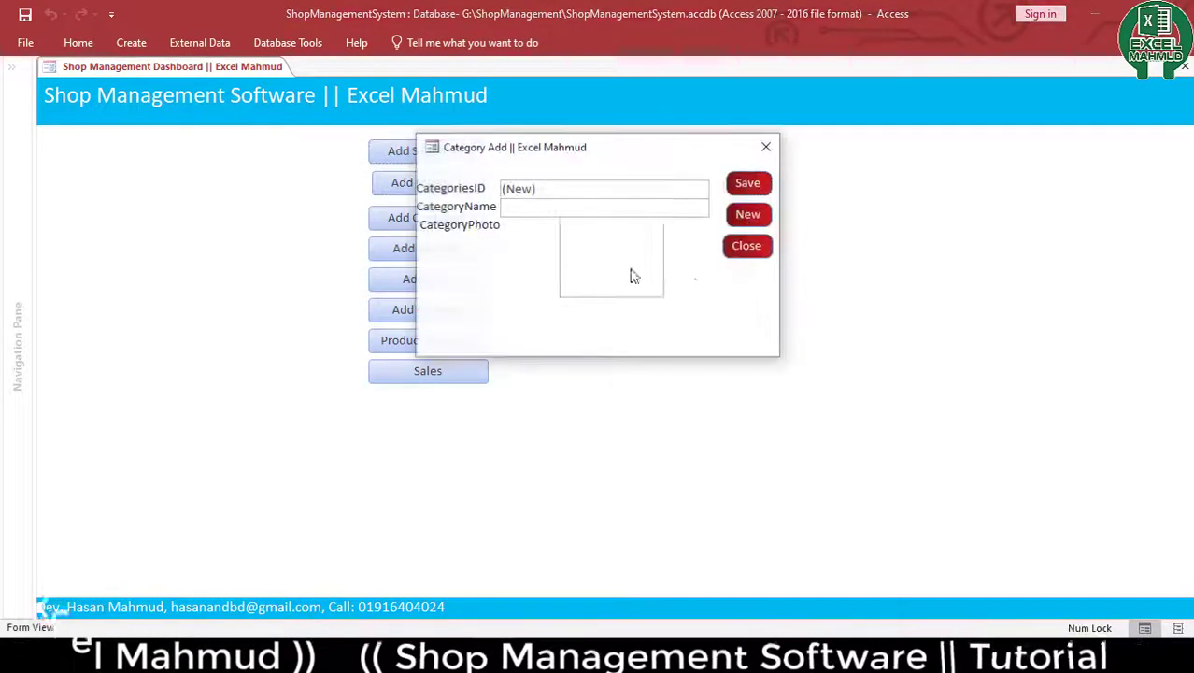
left_click(746, 246)
left_click(430, 223)
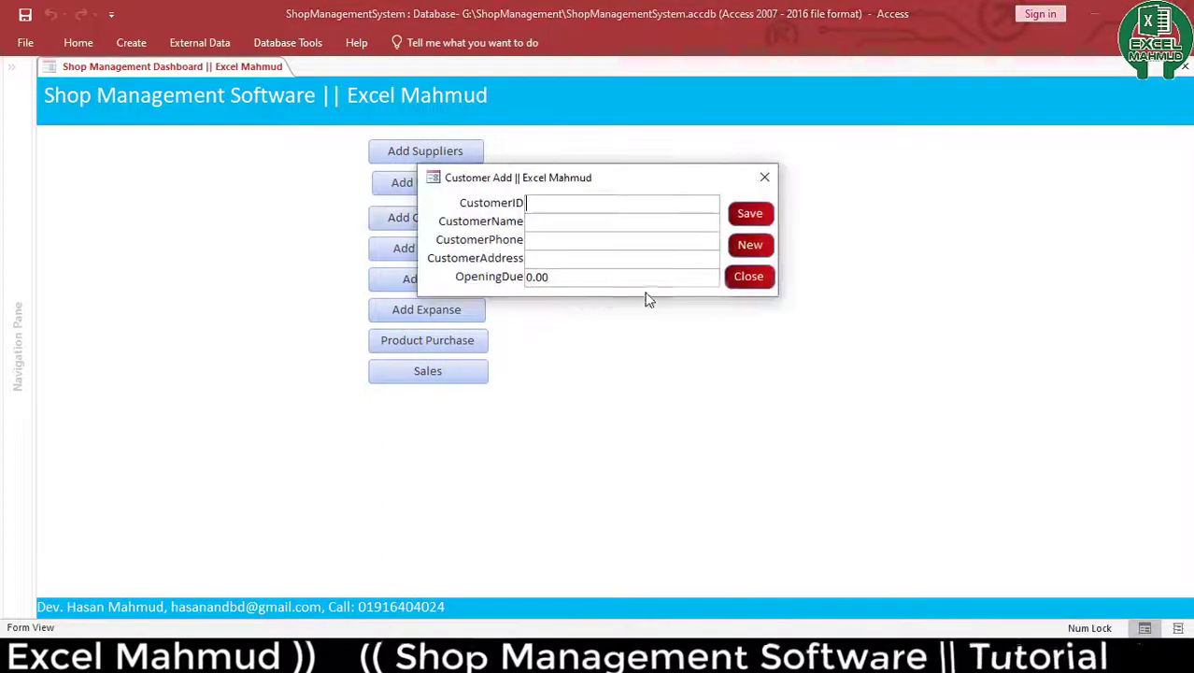
left_click(750, 277)
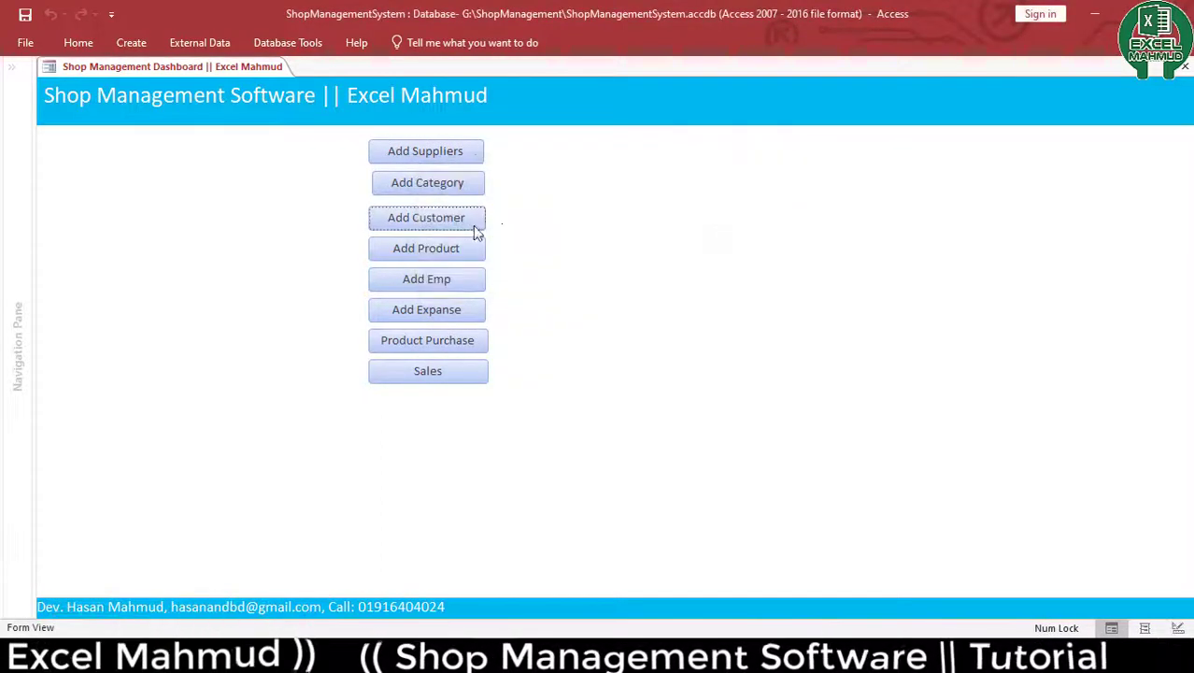
Test the Add Product, Add Emp and Add Expanse buttons on the Dashboard, closing each form after it opens
left_click(469, 247)
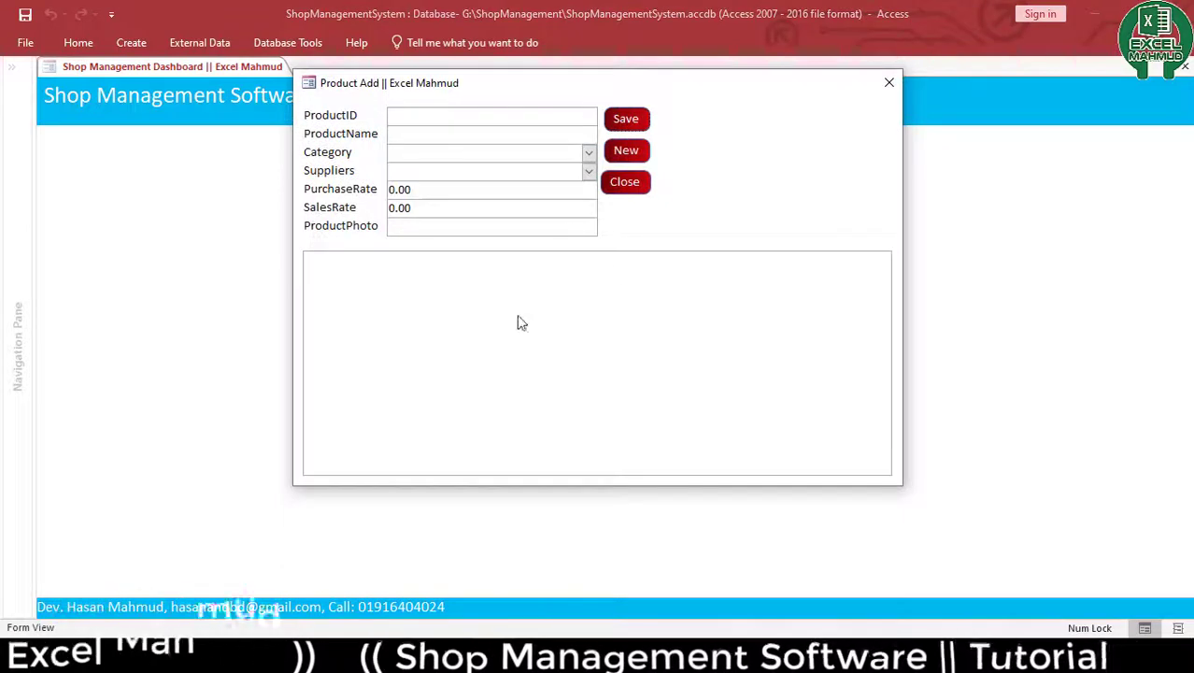
left_click(889, 82)
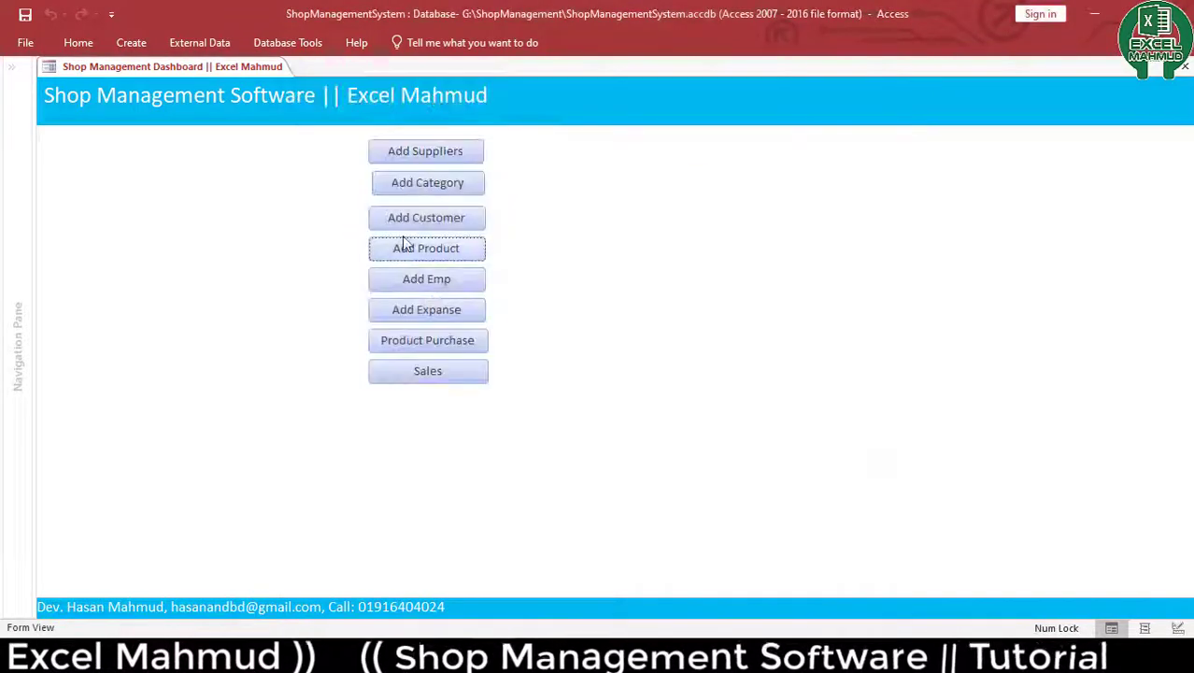
left_click(461, 272)
left_click(760, 208)
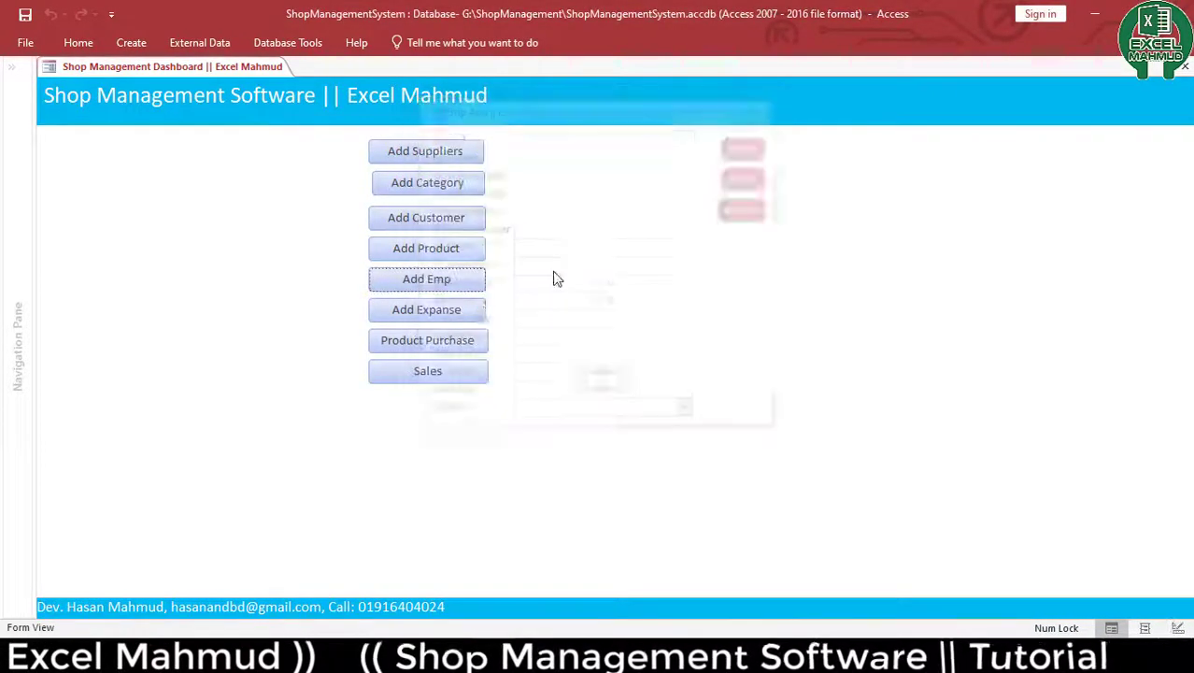
left_click(450, 310)
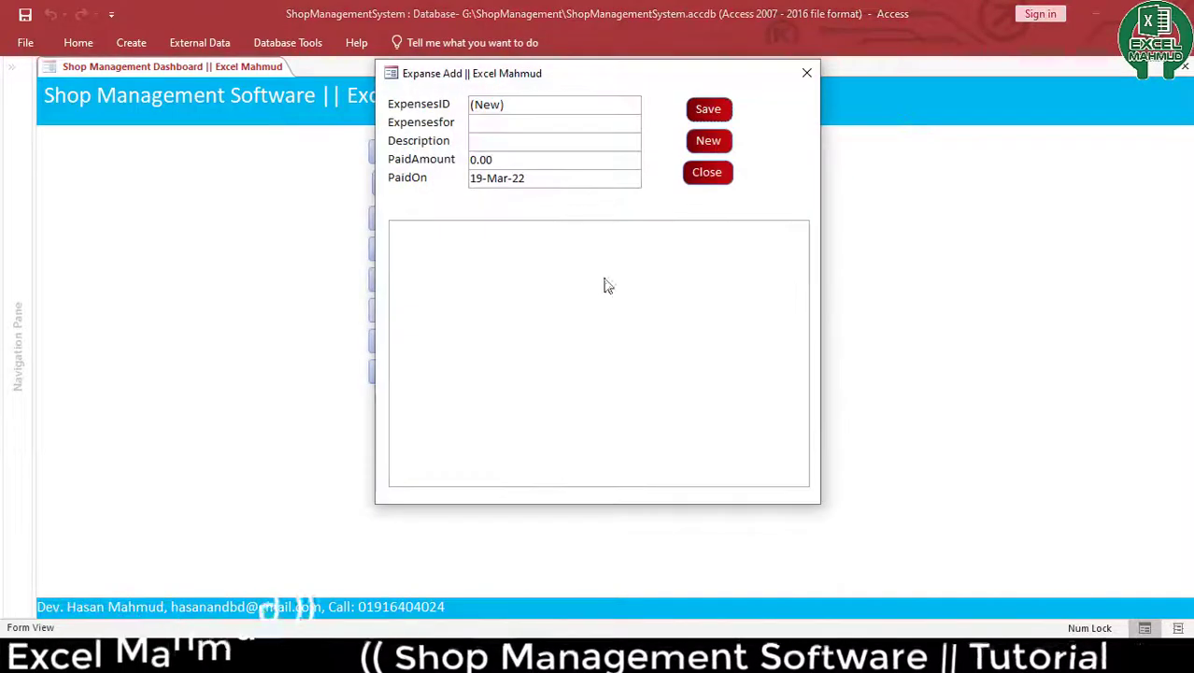
left_click(707, 172)
Open the purchase form from the Product Purchase button, check its Item Total and Discount area, and close it
left_click(432, 342)
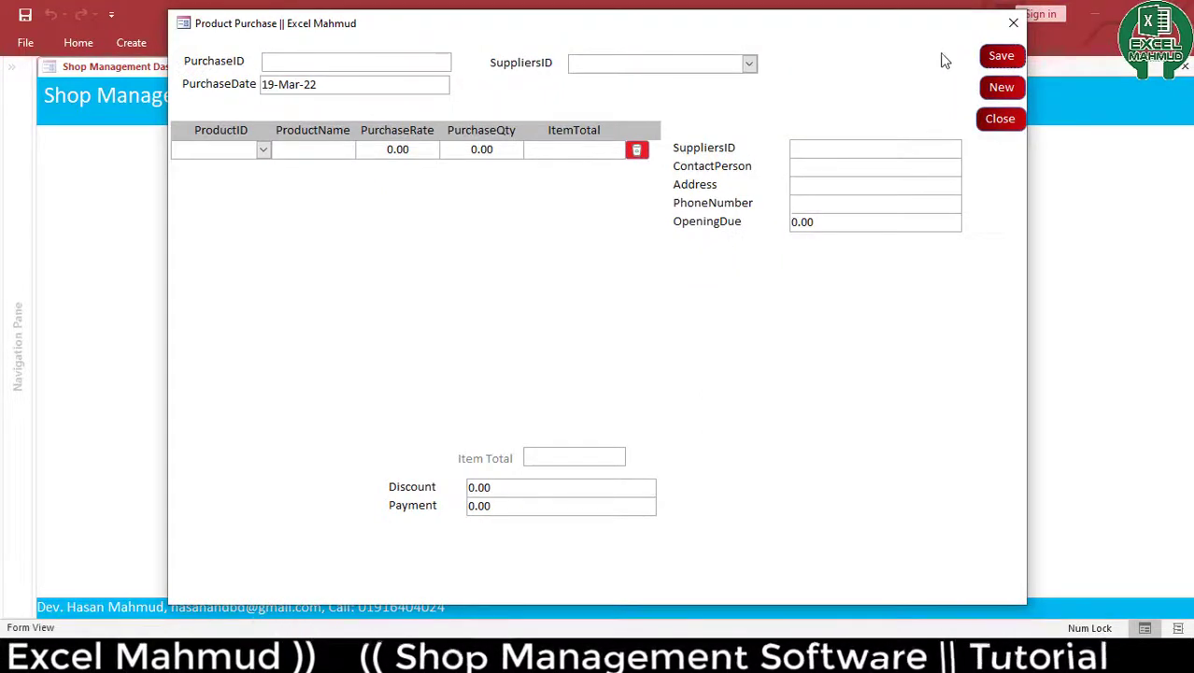
left_click(532, 487)
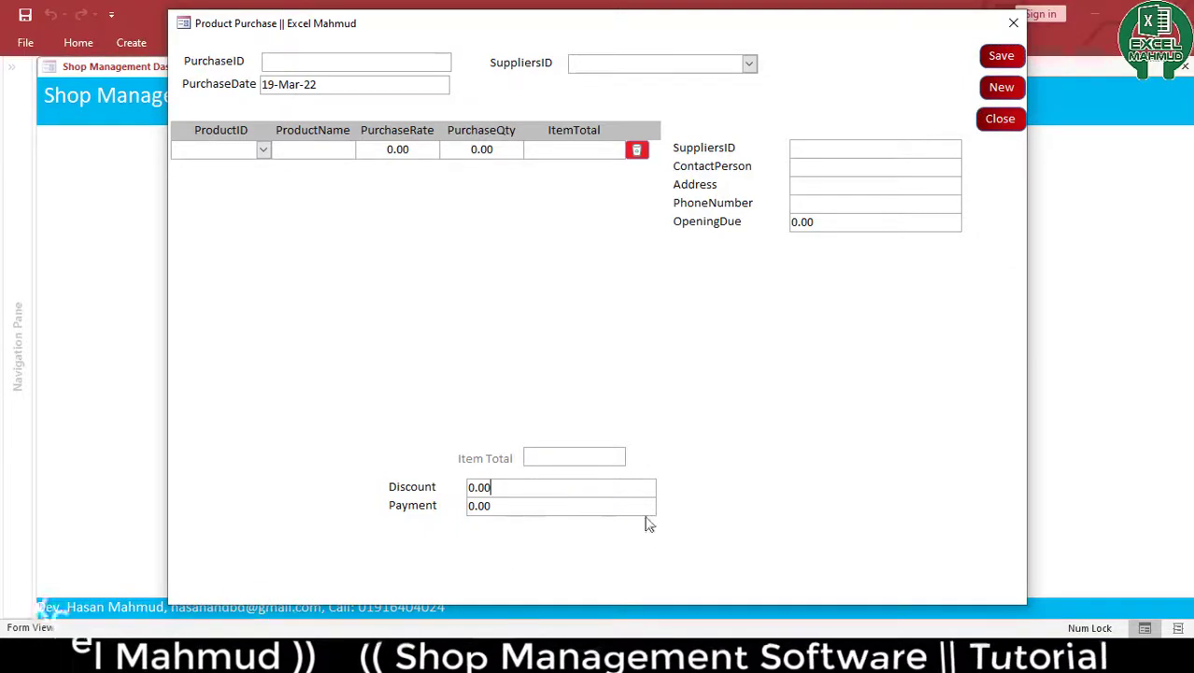
left_click(998, 119)
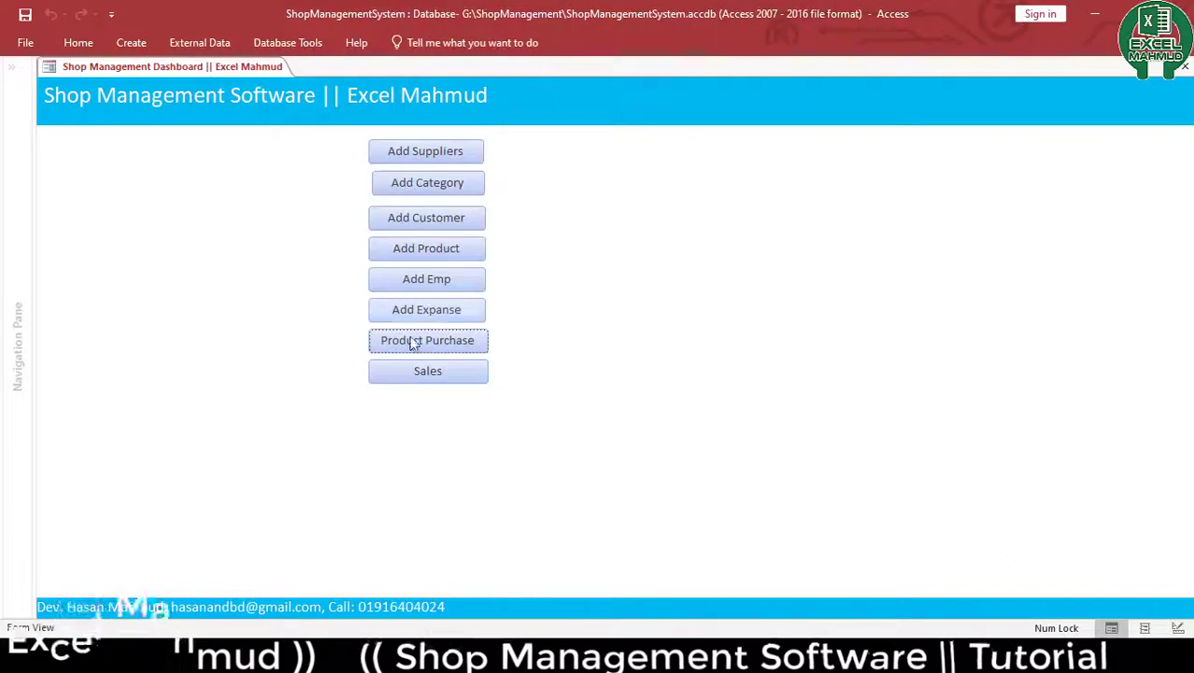
Open the sales form from the Dashboard's Sales button, check its OrderID, OrderType and CustomerID fields, and close it
left_click(470, 374)
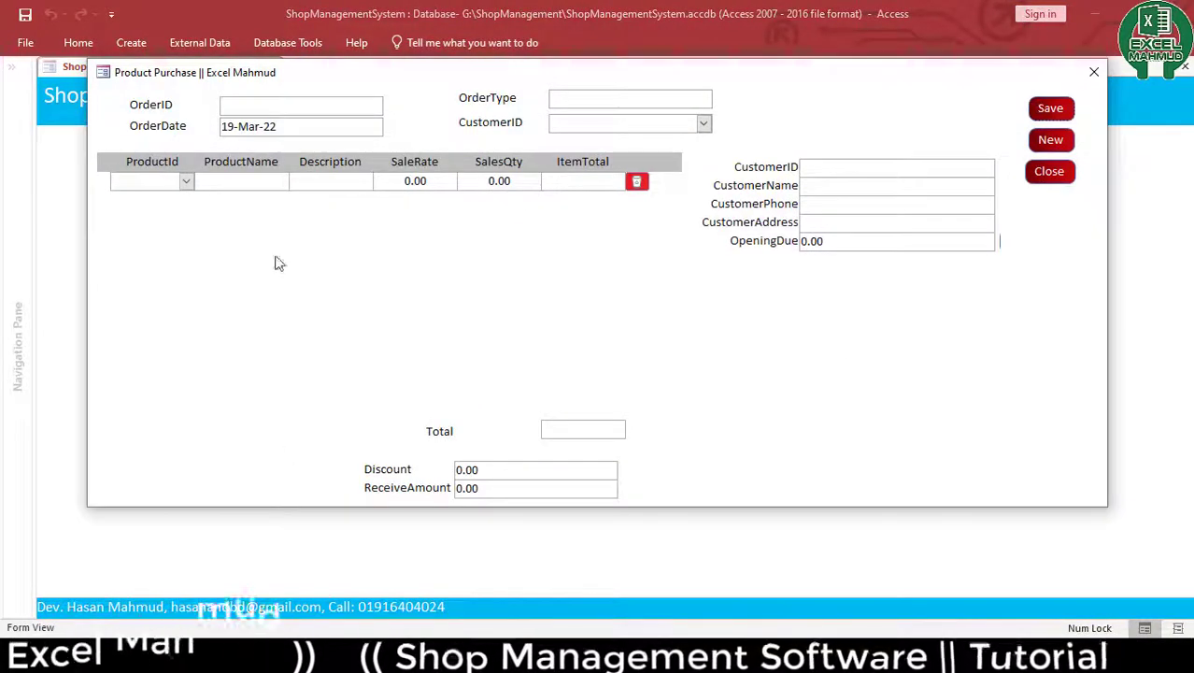
left_click(703, 122)
left_click(664, 97)
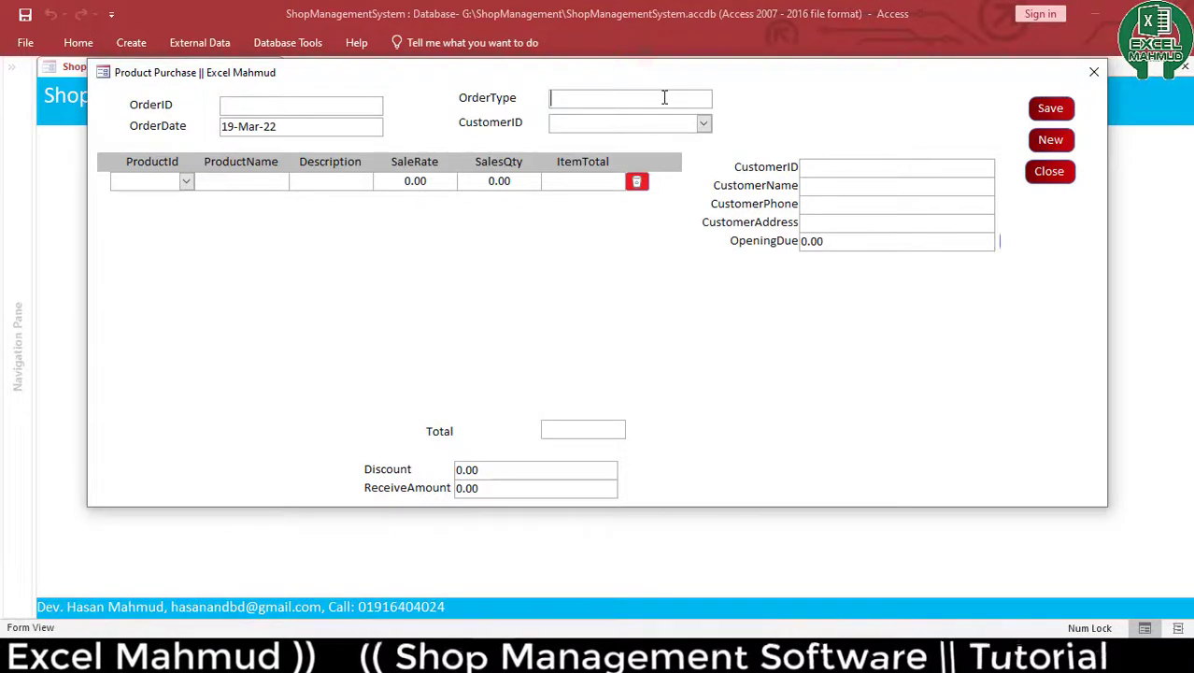
left_click(273, 103)
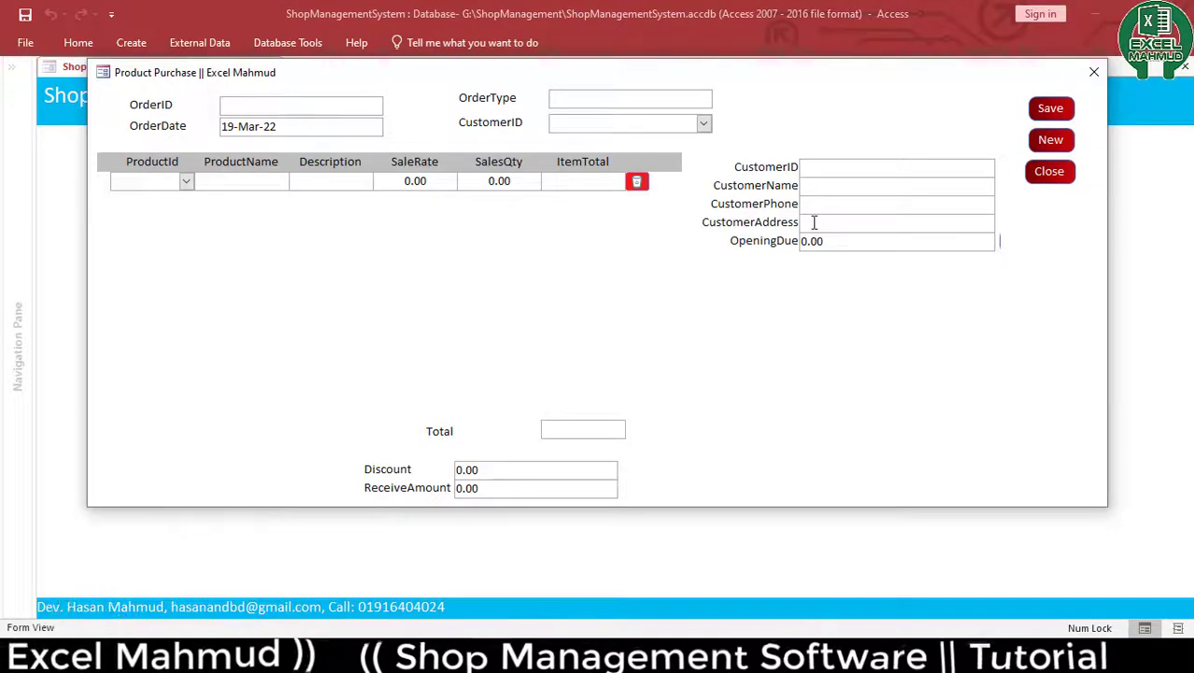
right_click(750, 338)
left_click(829, 517)
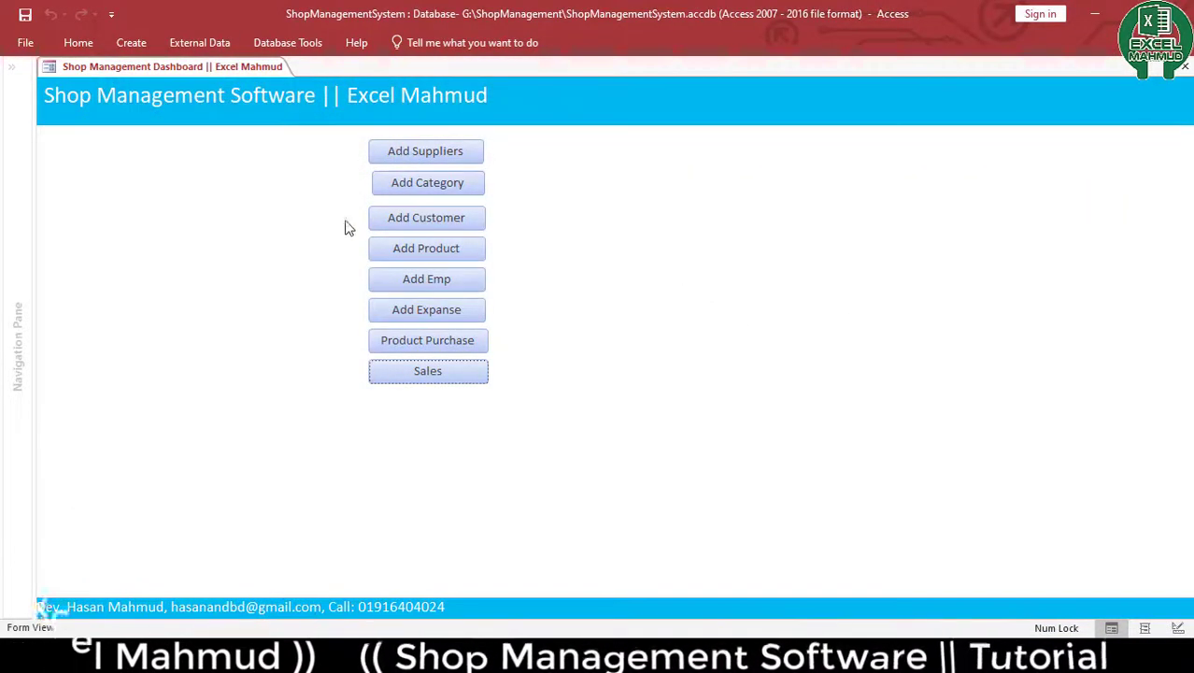
Reopen the sales, supplier, category and customer forms from the Dashboard one by one, closing each after viewing it
left_click(421, 342)
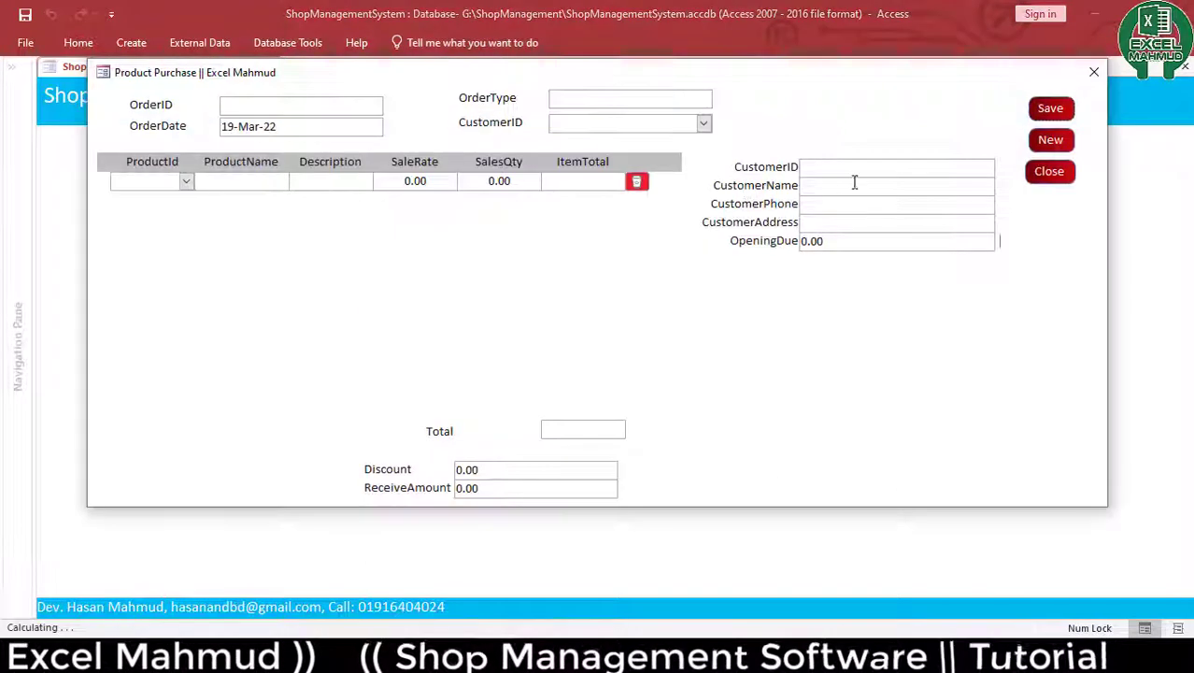
left_click(1050, 171)
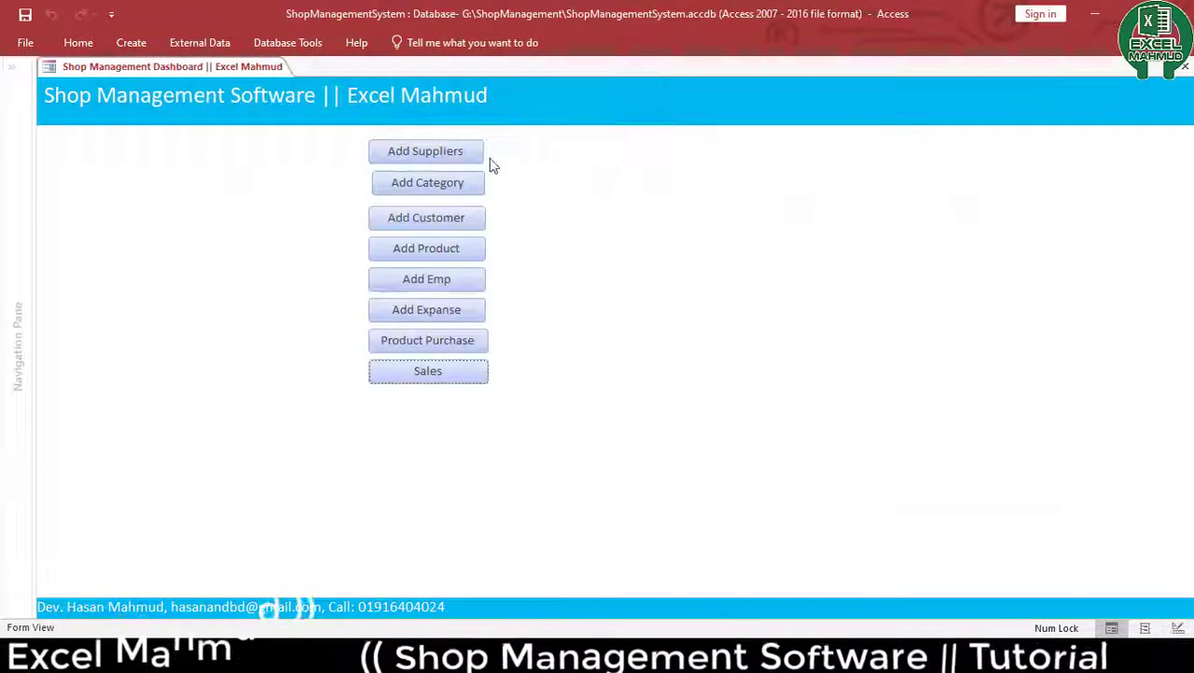
left_click(438, 159)
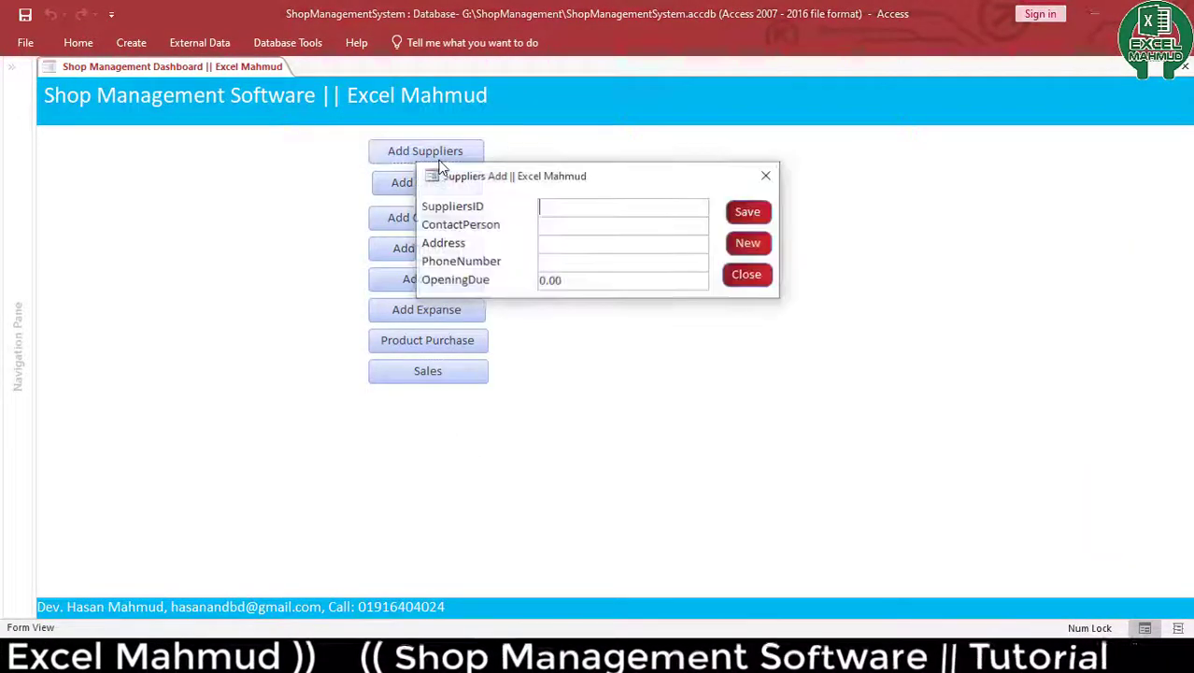
left_click(748, 274)
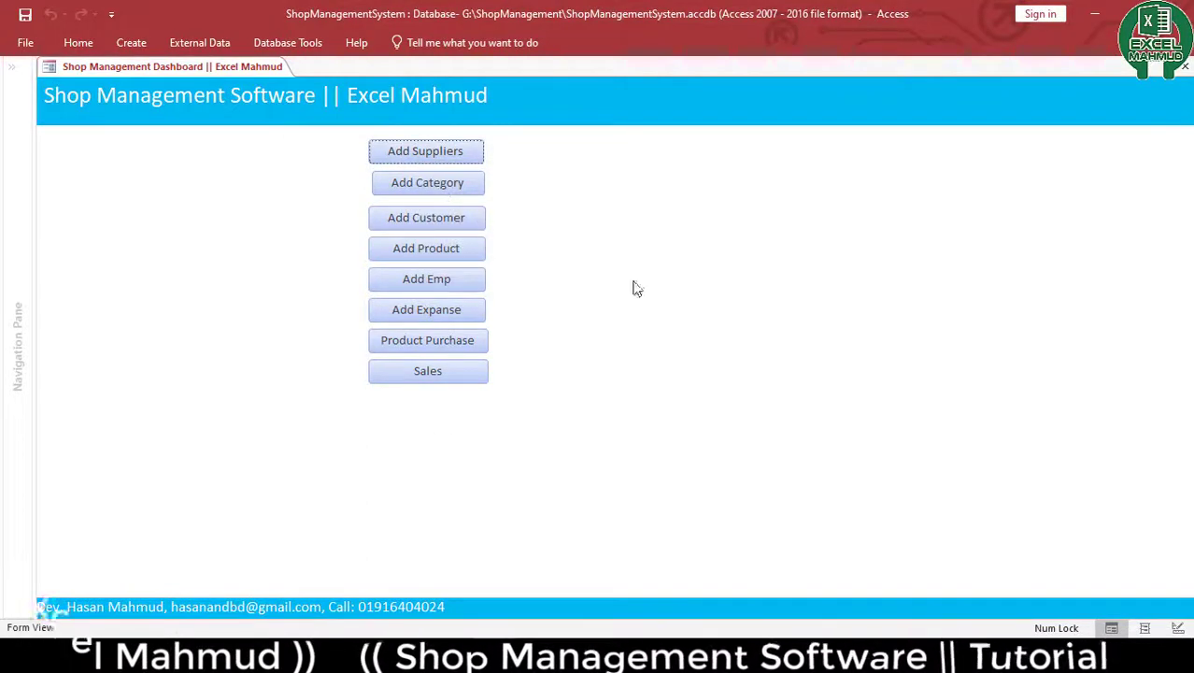
right_click(770, 201)
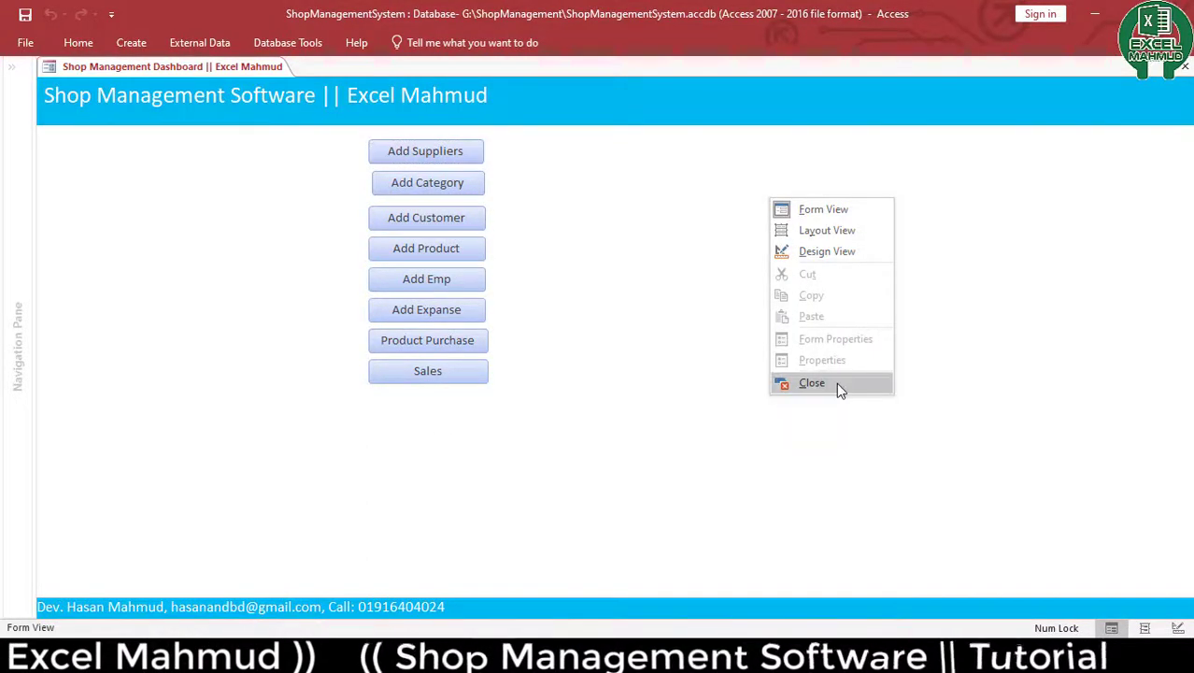
left_click(441, 183)
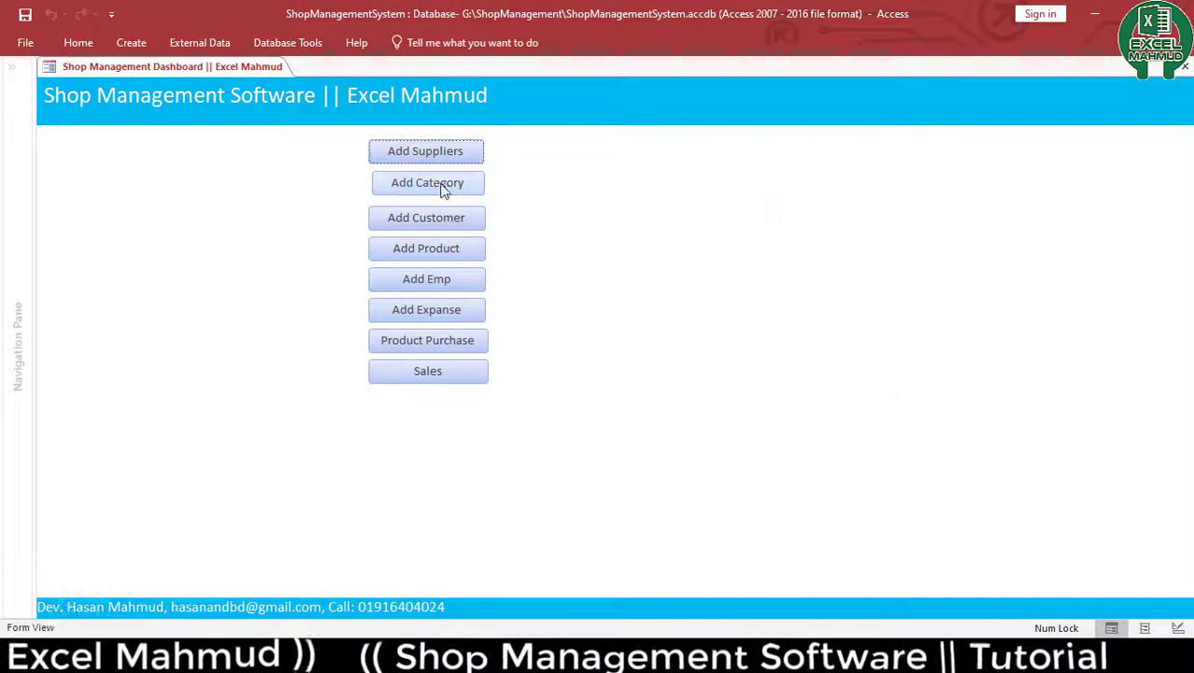
left_click(441, 183)
left_click(751, 251)
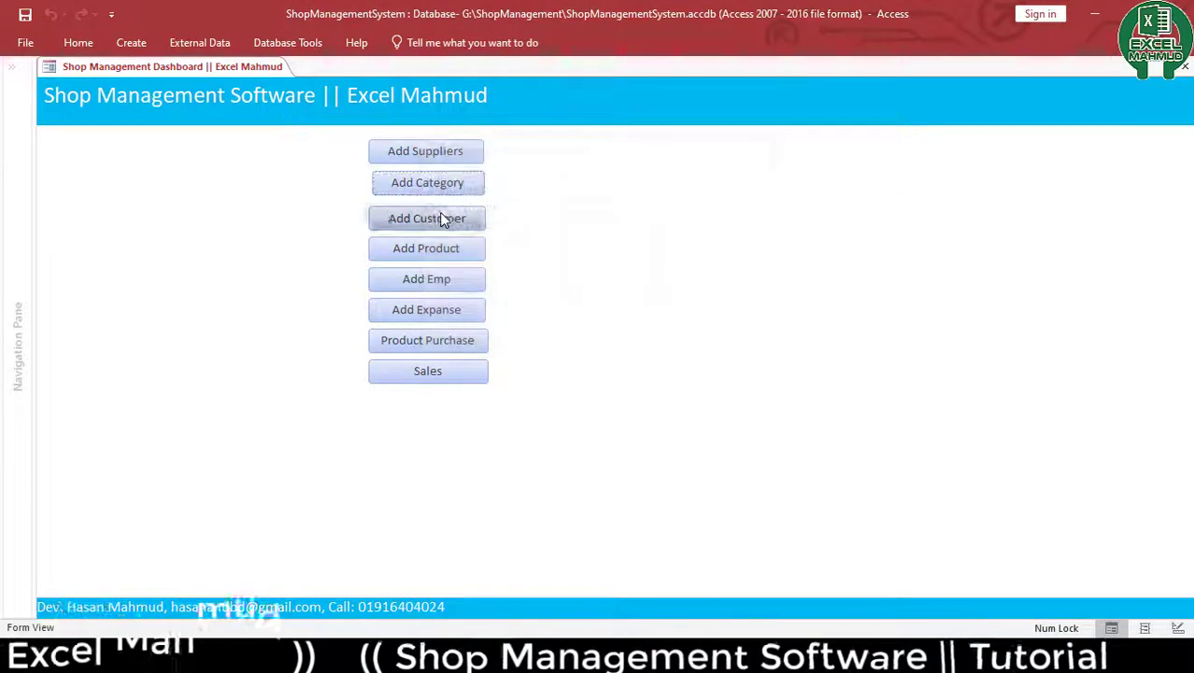
left_click(443, 218)
left_click(750, 278)
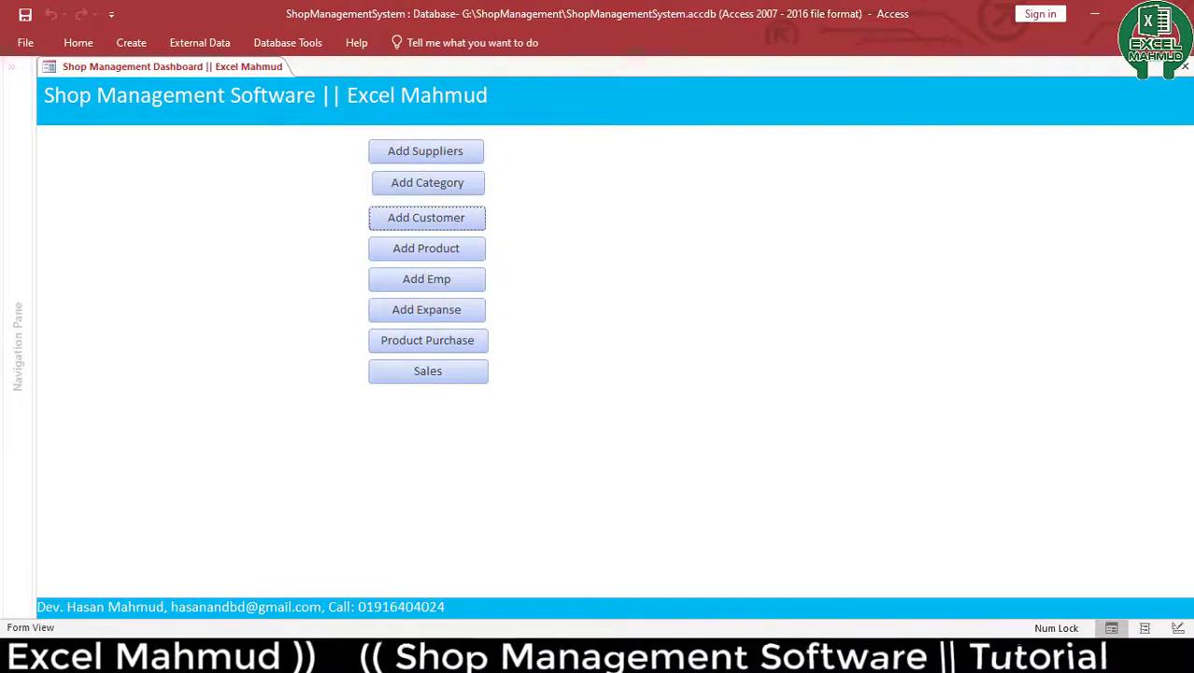
Switch to the Excel Mahmud YouTube channel page in Firefox and view the start of its video list
mouse_move(401, 645)
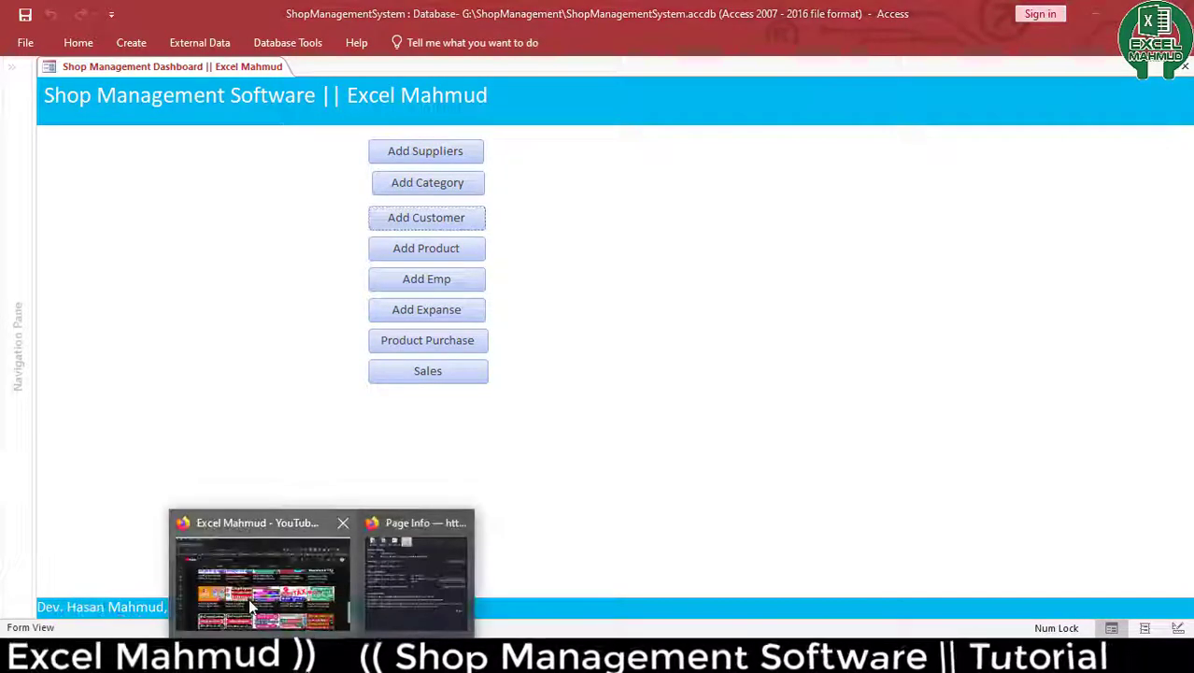
left_click(266, 567)
scroll(720, 355, "down", 1)
scroll(1045, 390, "up", 15)
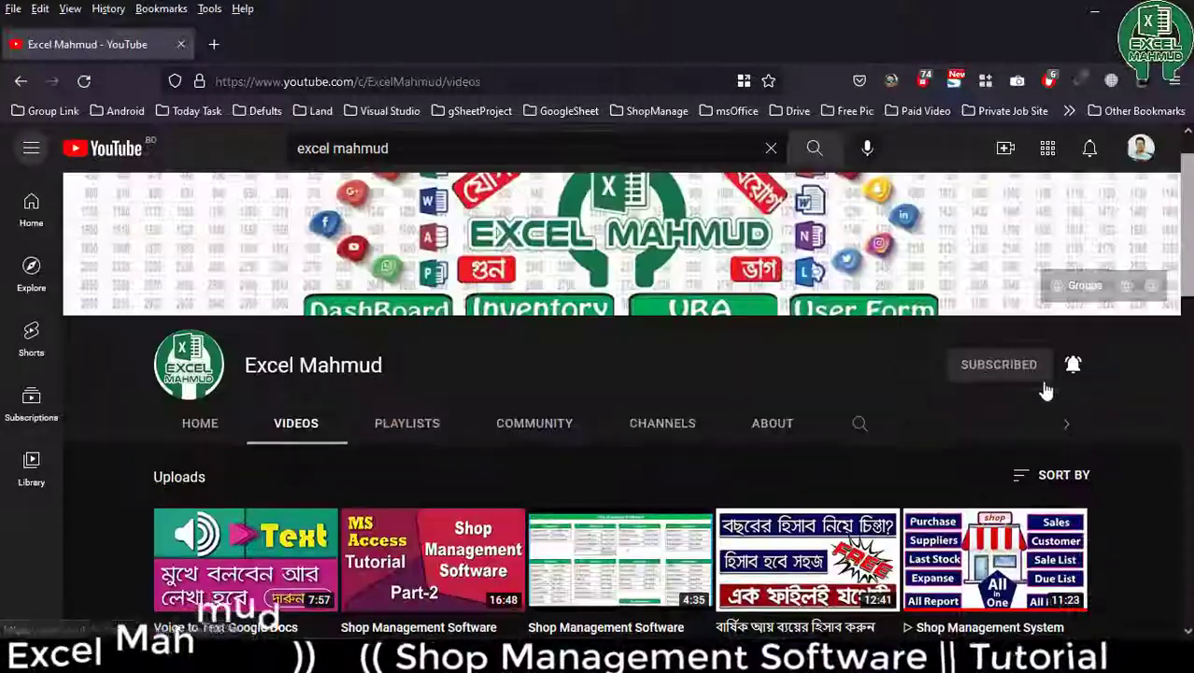